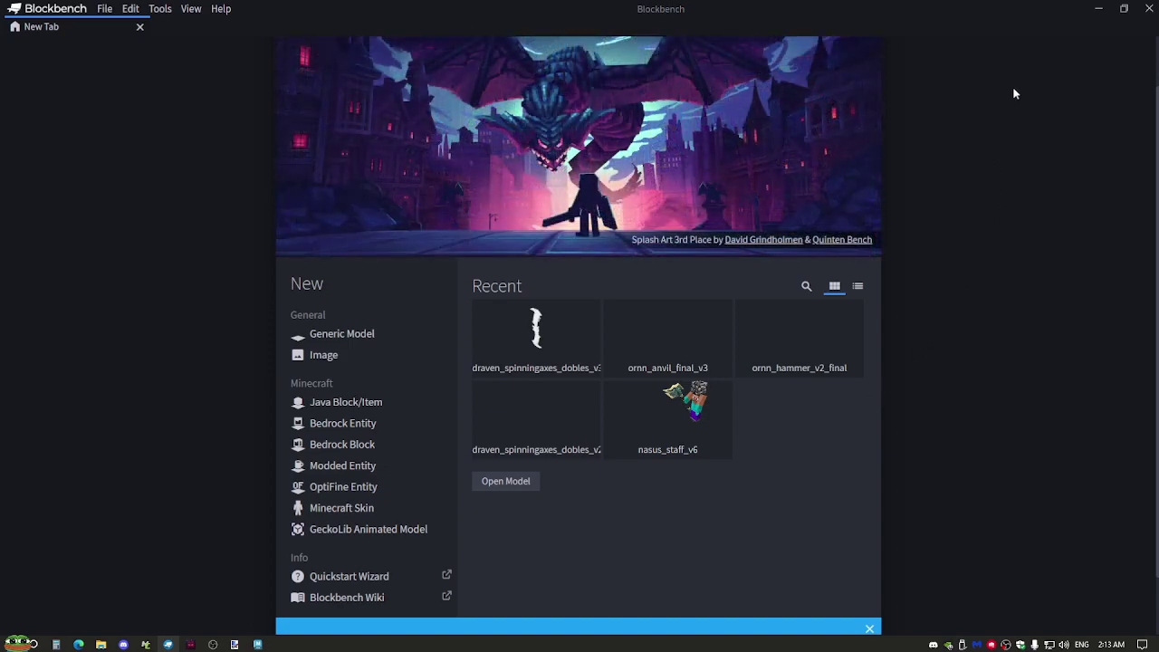
Minimize Blockbench, look at the paint.net and Maya 2023 windows in turn, and return to the Obsidian window.
left_click(1098, 8)
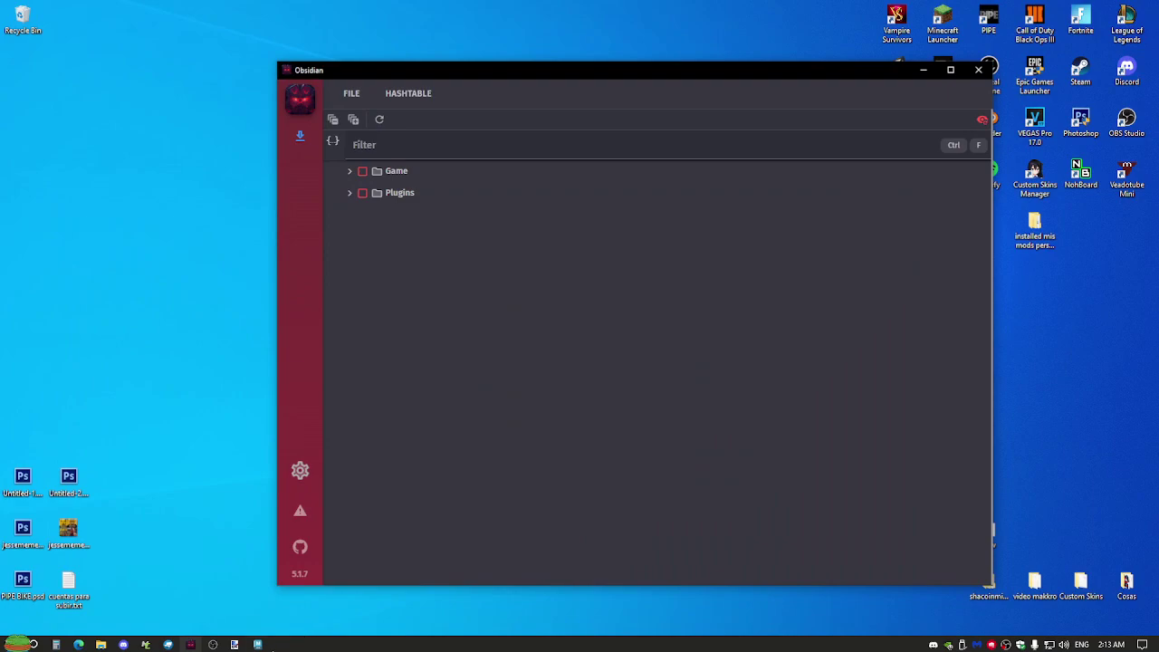
left_click(233, 643)
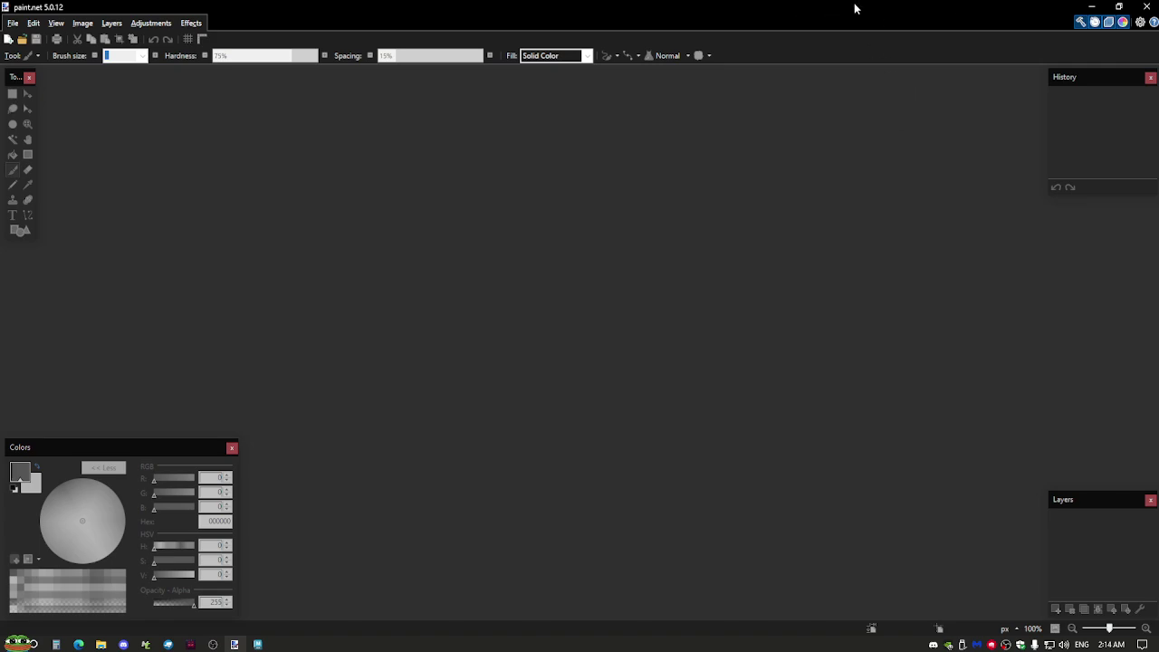
left_click(1091, 8)
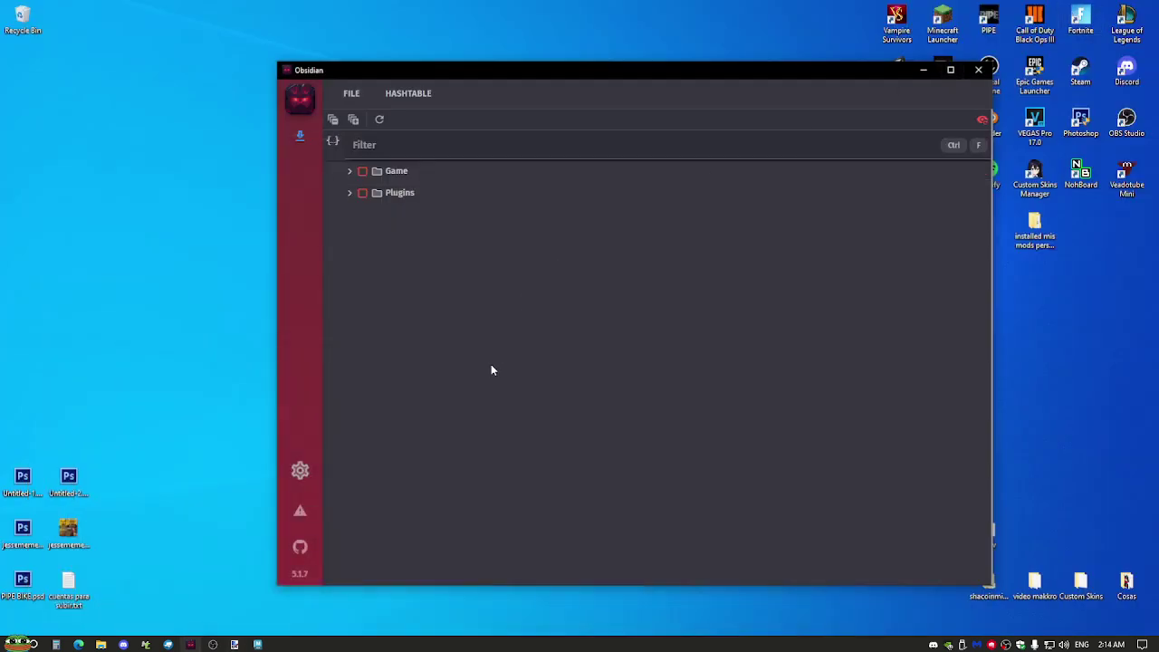
left_click(261, 624)
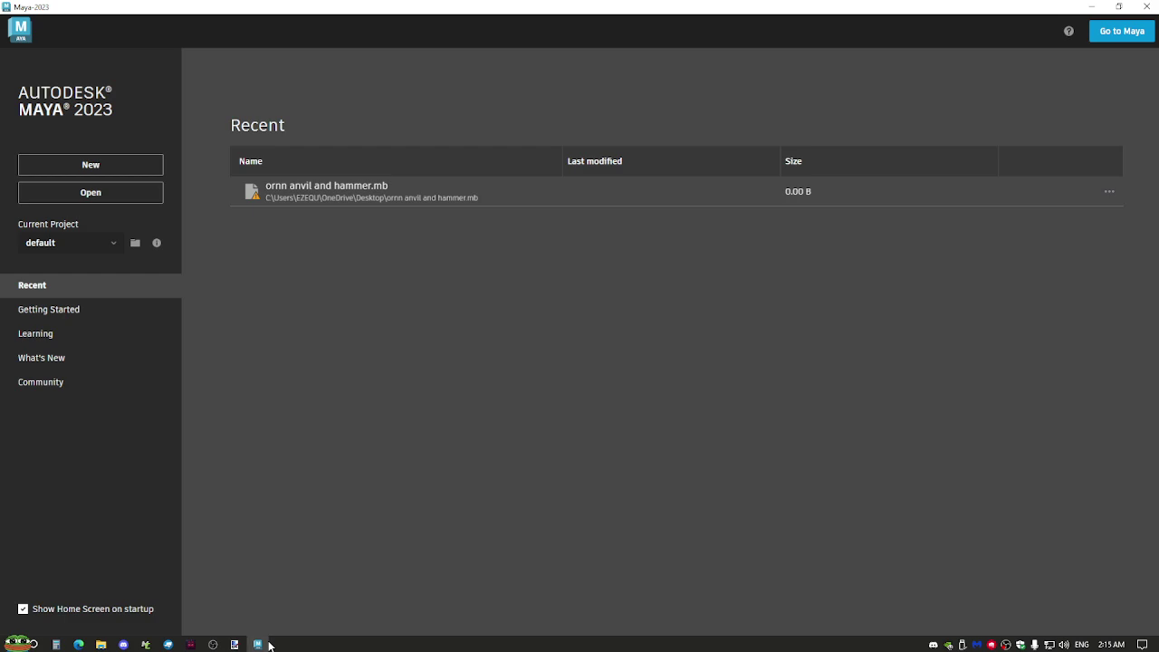
mouse_move(269, 644)
left_click(1094, 6)
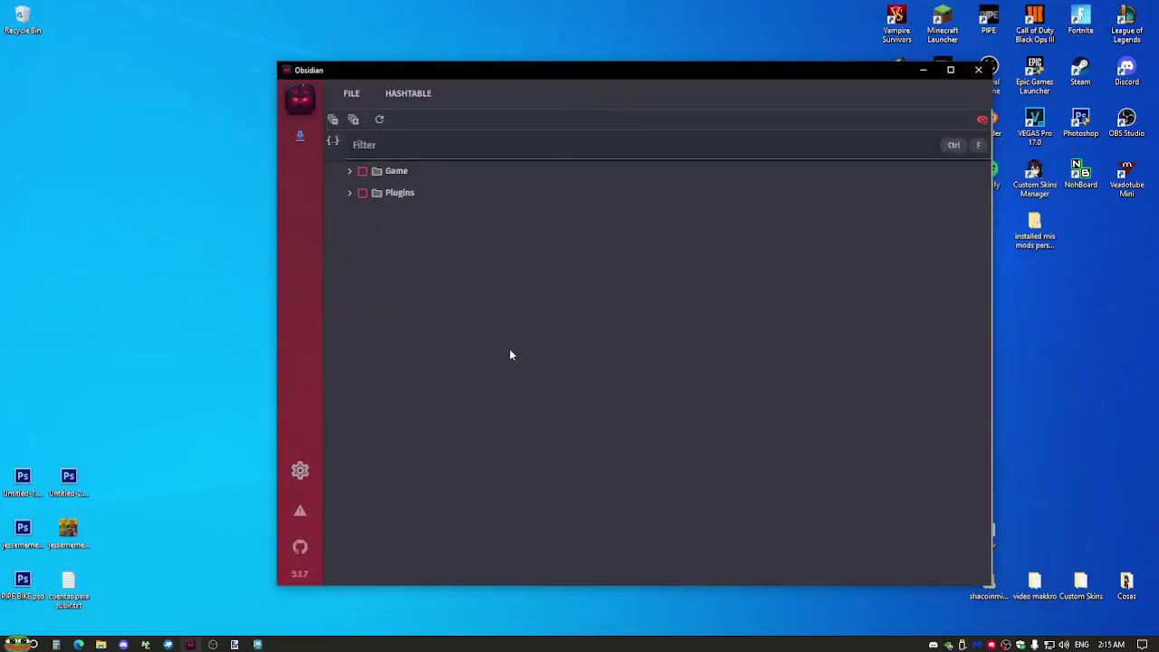
left_click(235, 644)
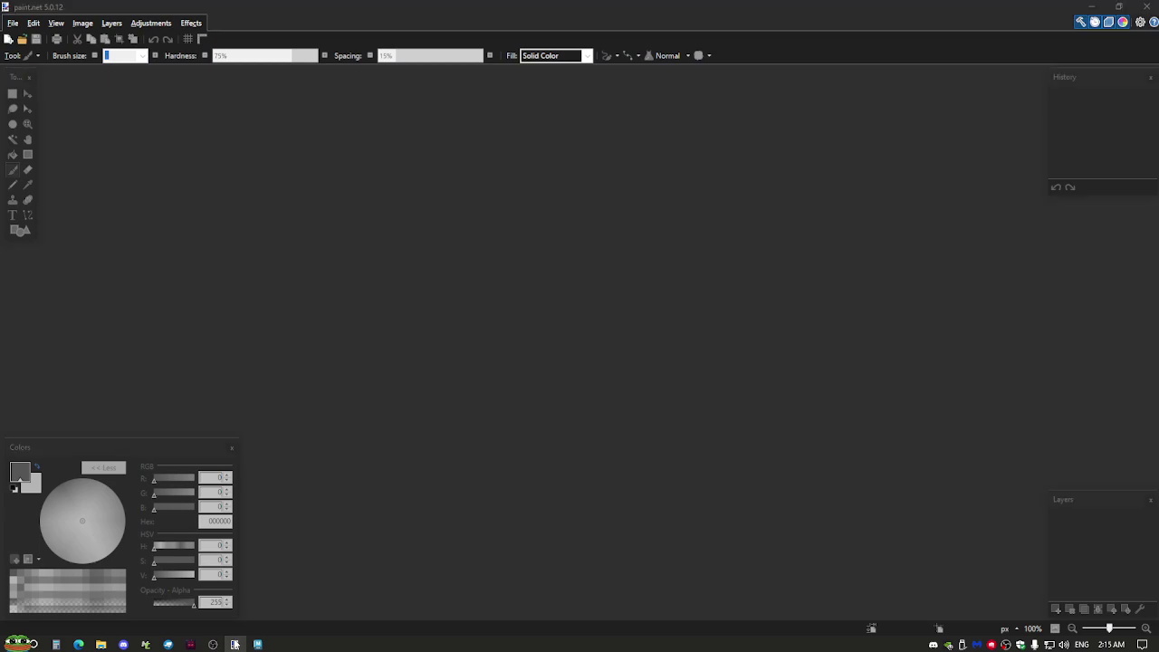
left_click(234, 643)
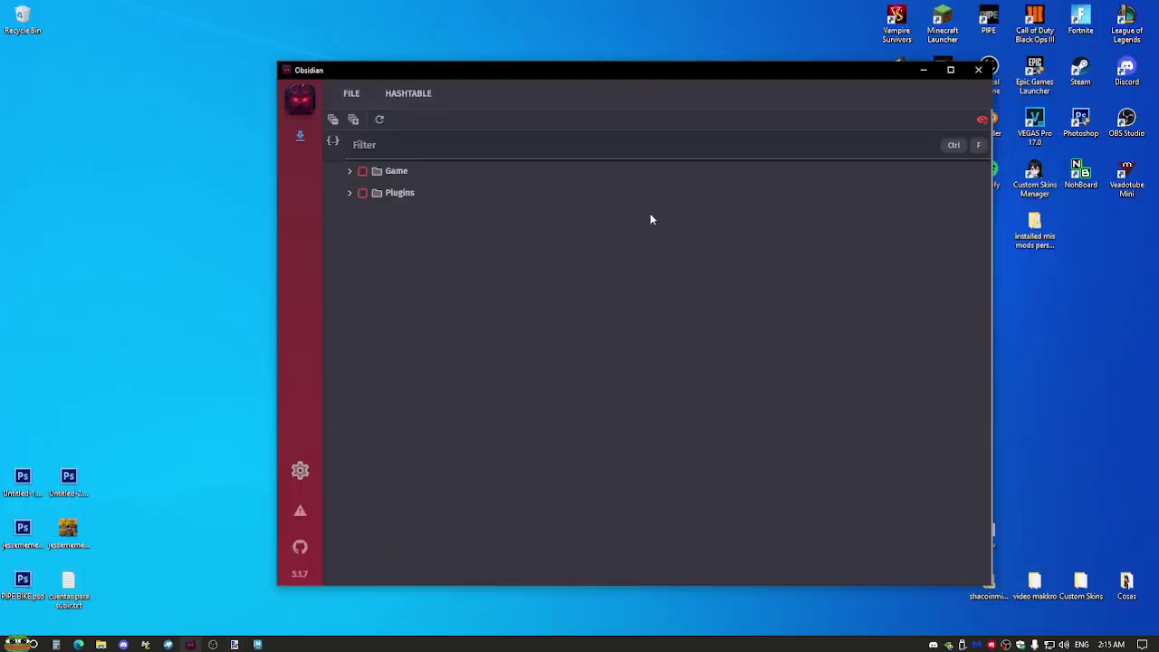
Expand the Game folder through DATA and FINAL down to the Champions archives.
left_click(350, 174)
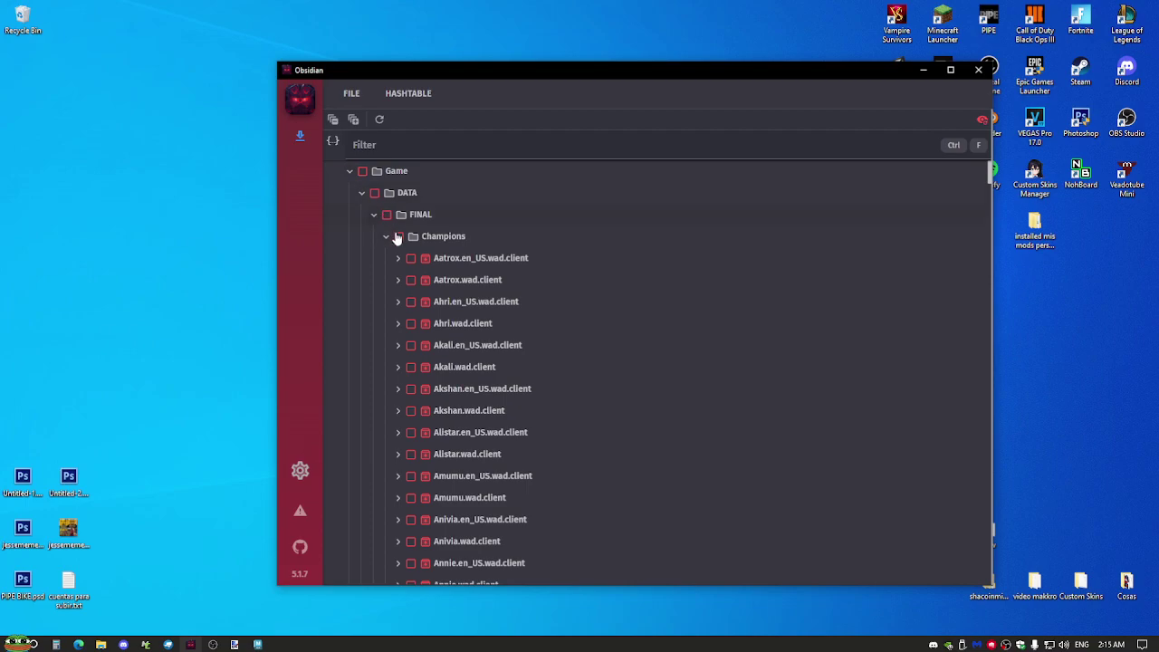
left_click(385, 237)
left_click(373, 215)
left_click(362, 193)
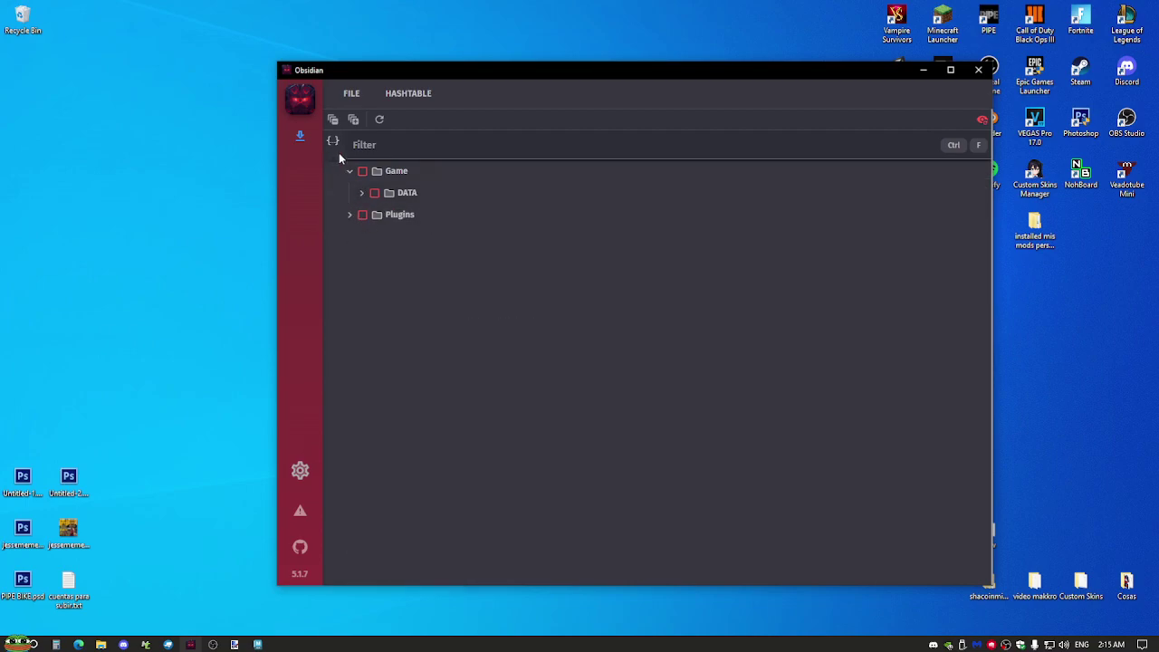
left_click(362, 193)
left_click(373, 215)
left_click(385, 241)
Find Ekko.wad.client in the Champions list and expand its contents.
scroll(468, 248, "down", 12)
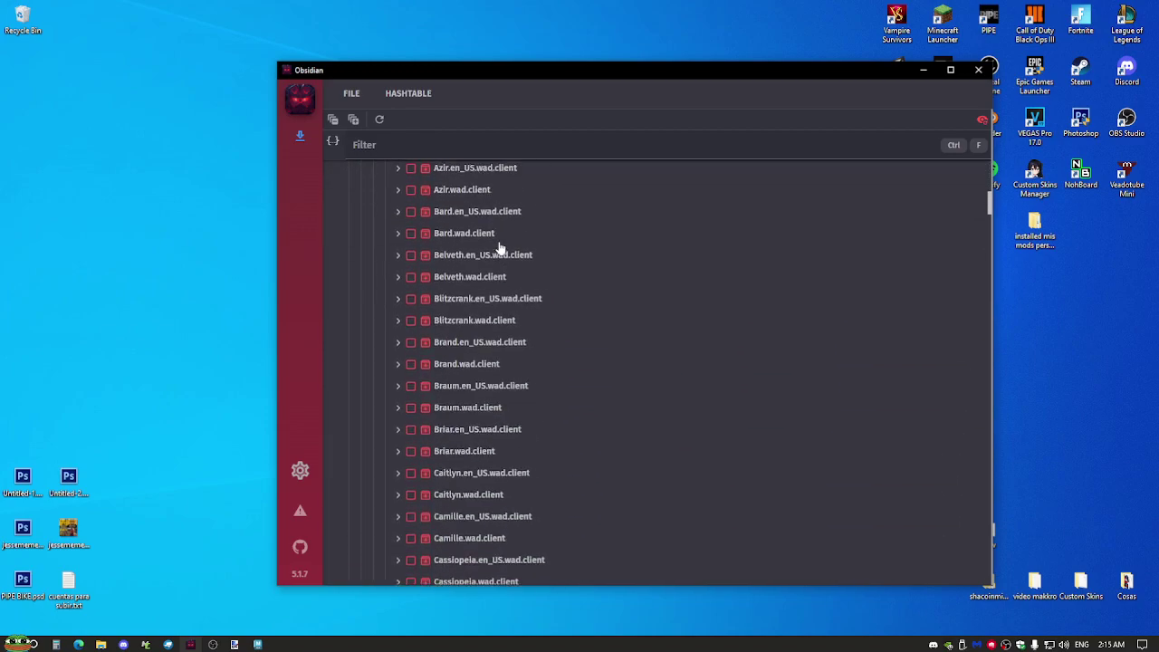
scroll(498, 248, "down", 1)
scroll(499, 336, "down", 4)
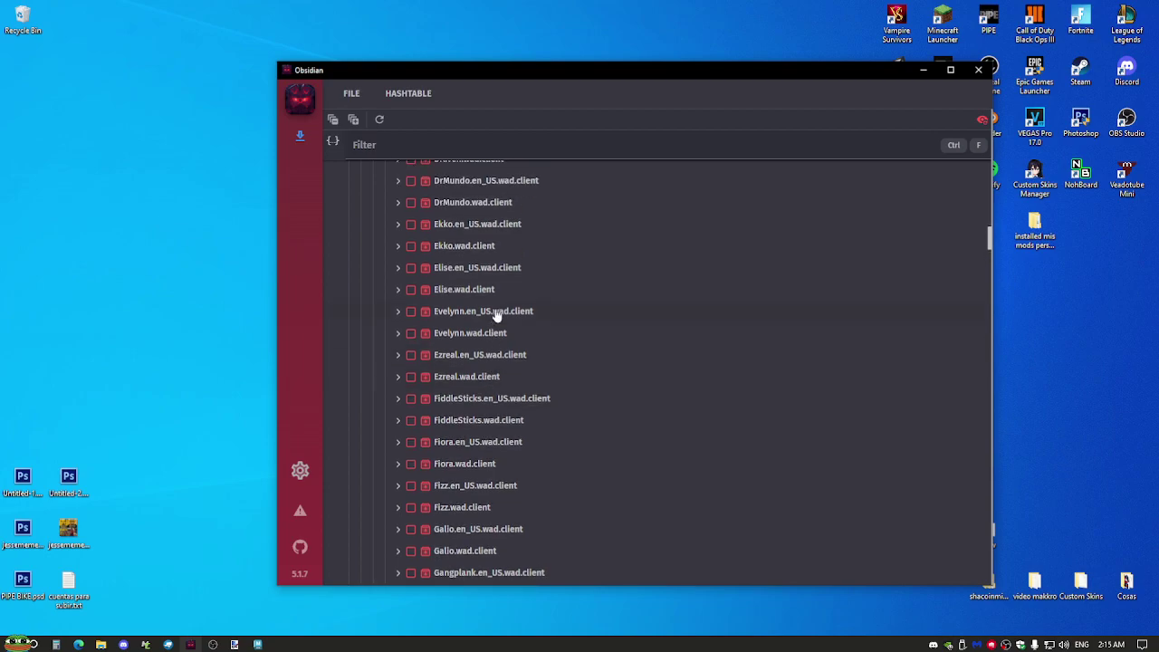
scroll(505, 304, "up", 5)
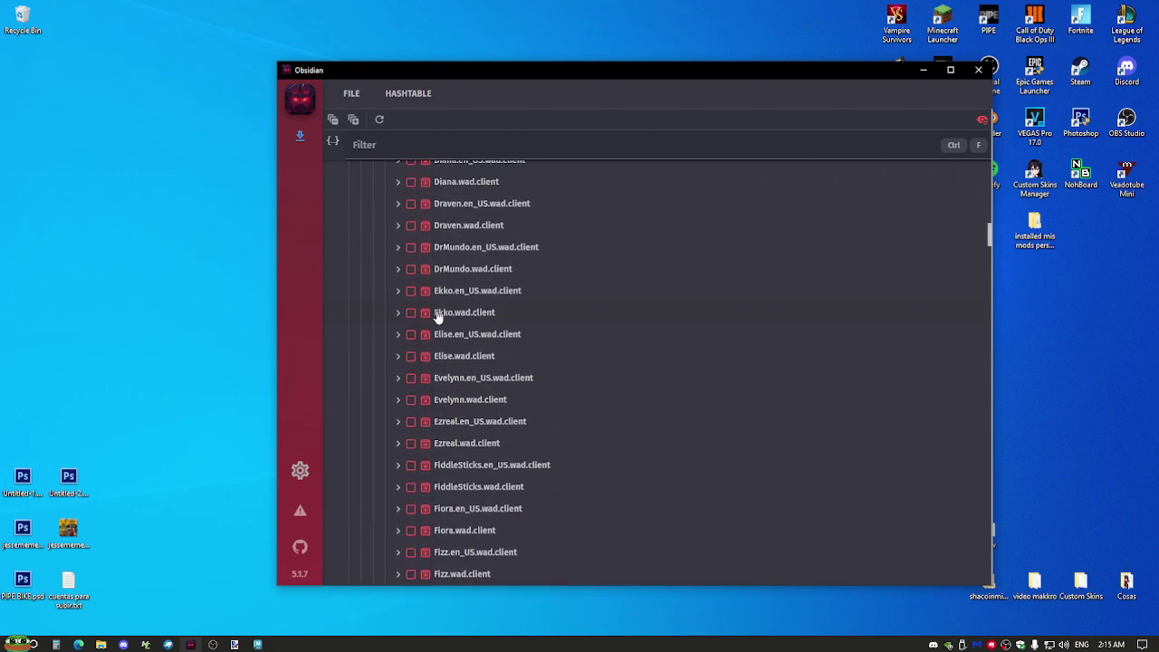
left_click(397, 313)
scroll(416, 330, "down", 1)
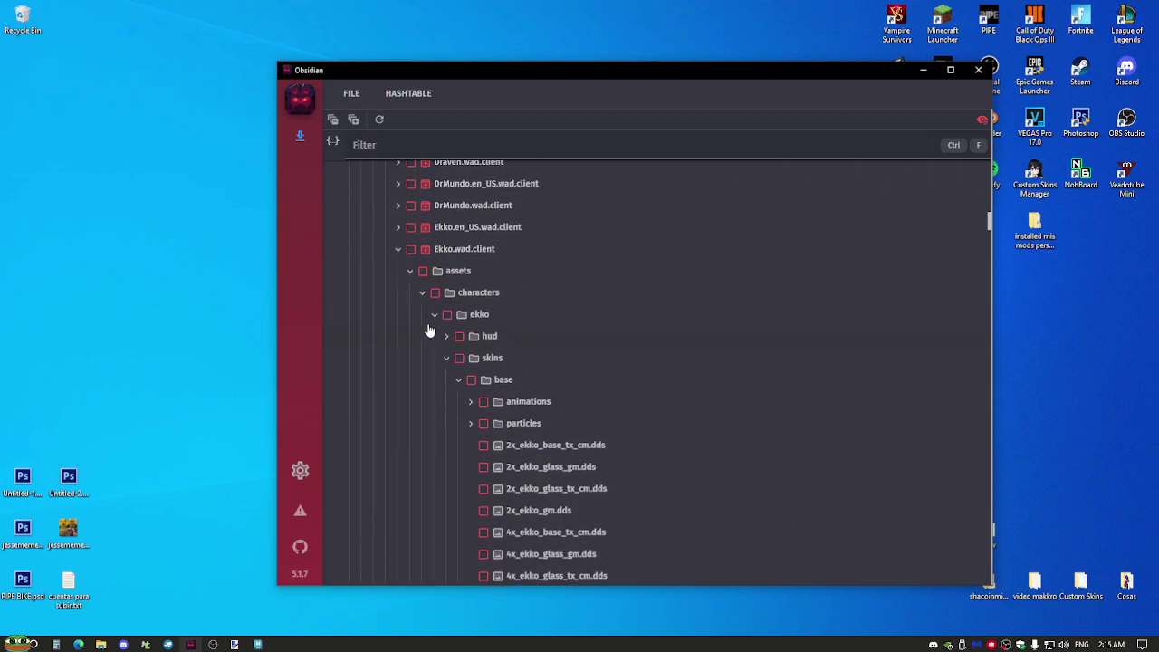
Collapse the base folder under assets/characters/ekko/skins so that Ekko's numbered skin folders are listed.
left_click(410, 271)
left_click(410, 271)
scroll(421, 299, "down", 1)
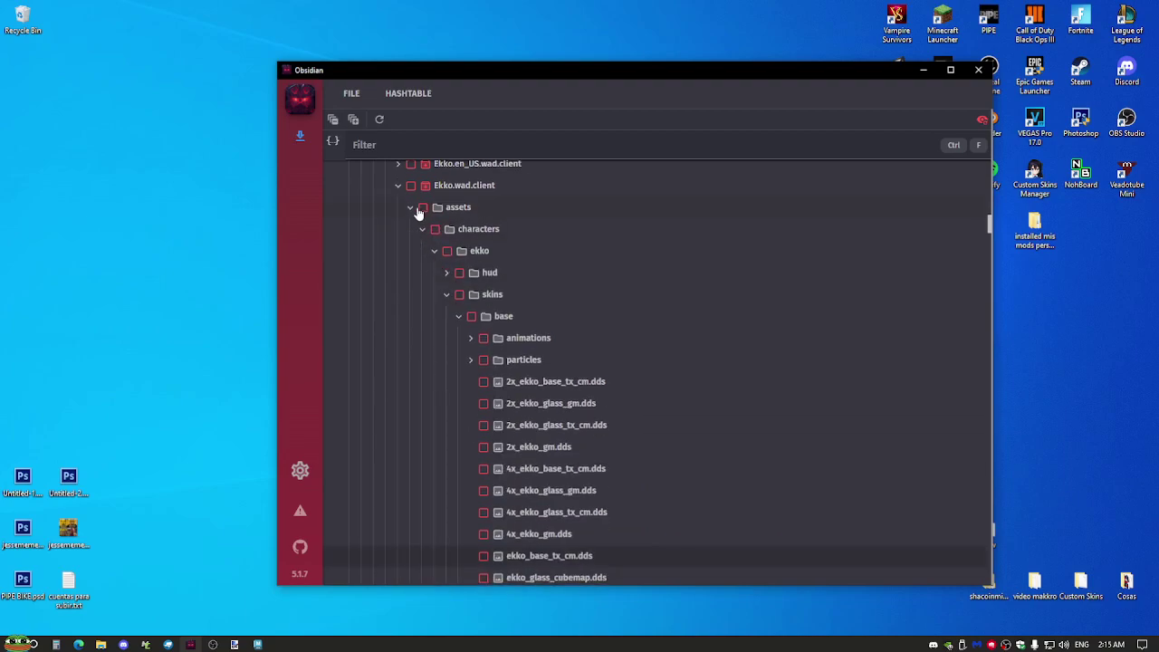
left_click(434, 253)
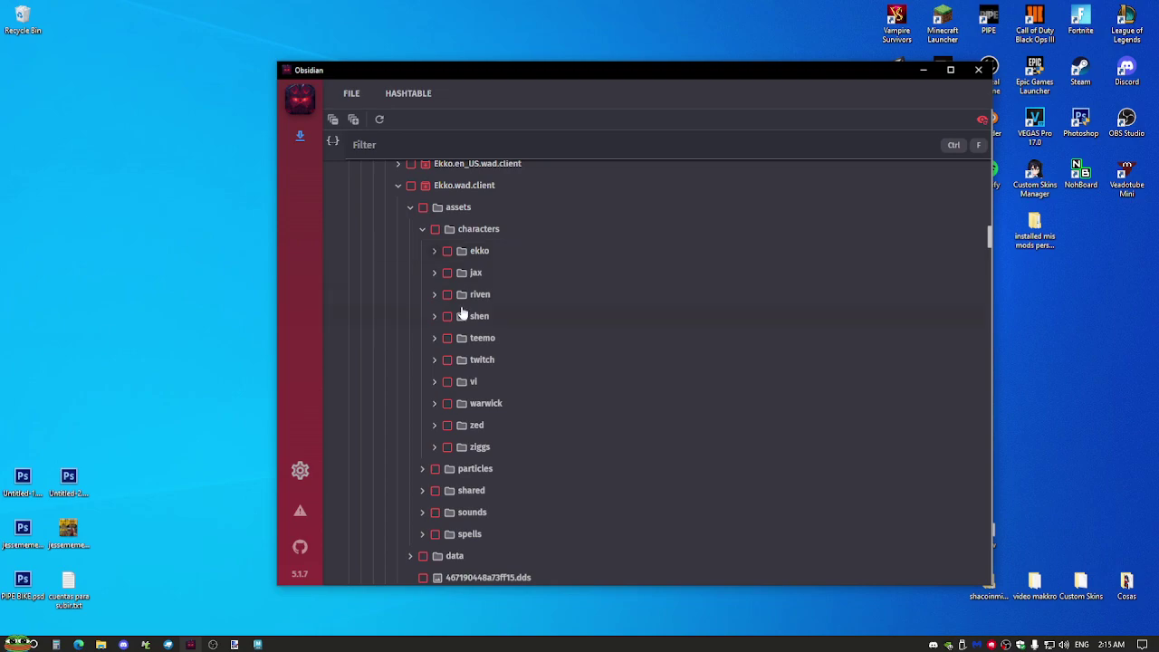
left_click(435, 252)
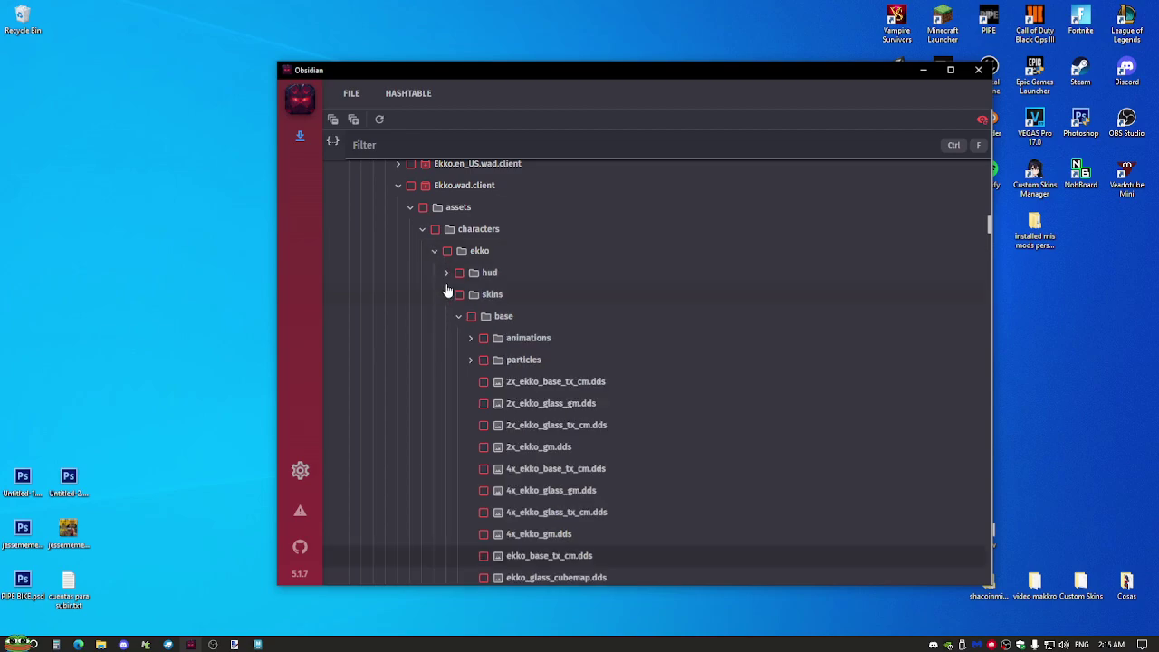
scroll(471, 287, "down", 1)
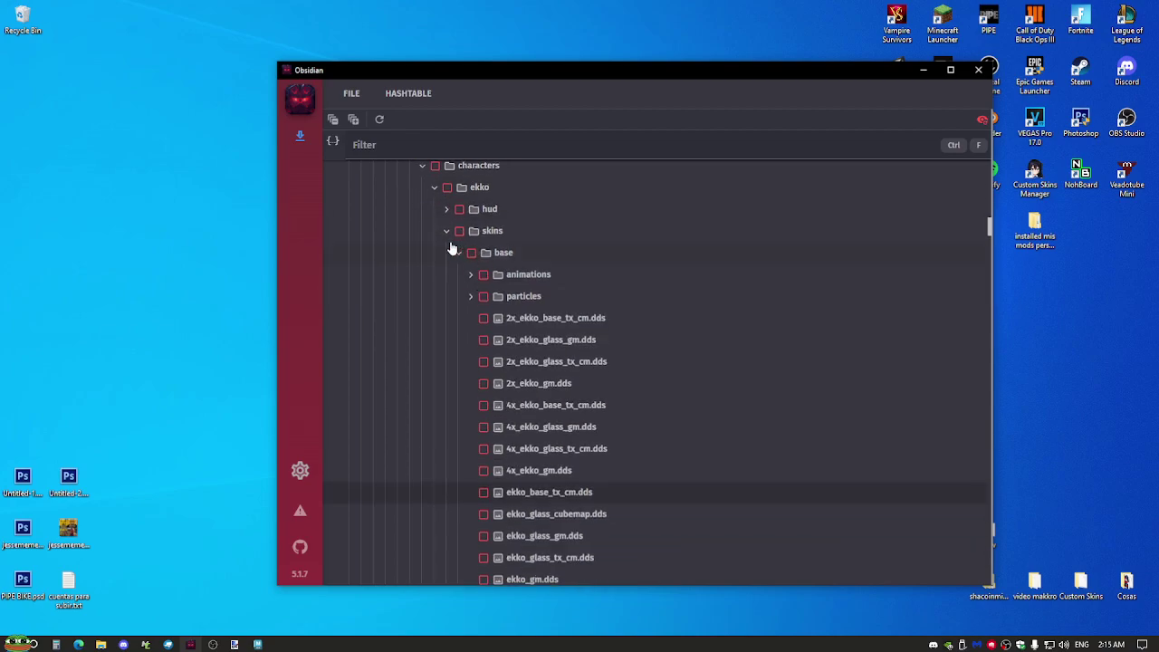
left_click(459, 252)
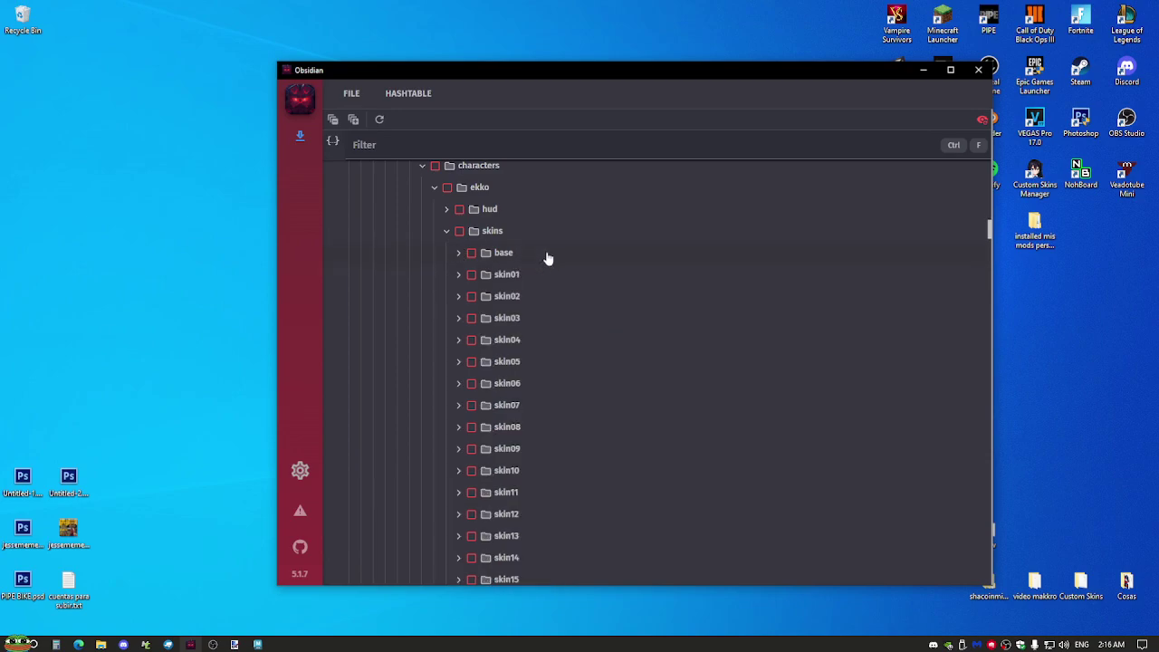
Preview the texture 2x_ekko_skin06_tx_cm.dds from the skin06 folder in a widened preview area and collapse the folder.
left_click(459, 385)
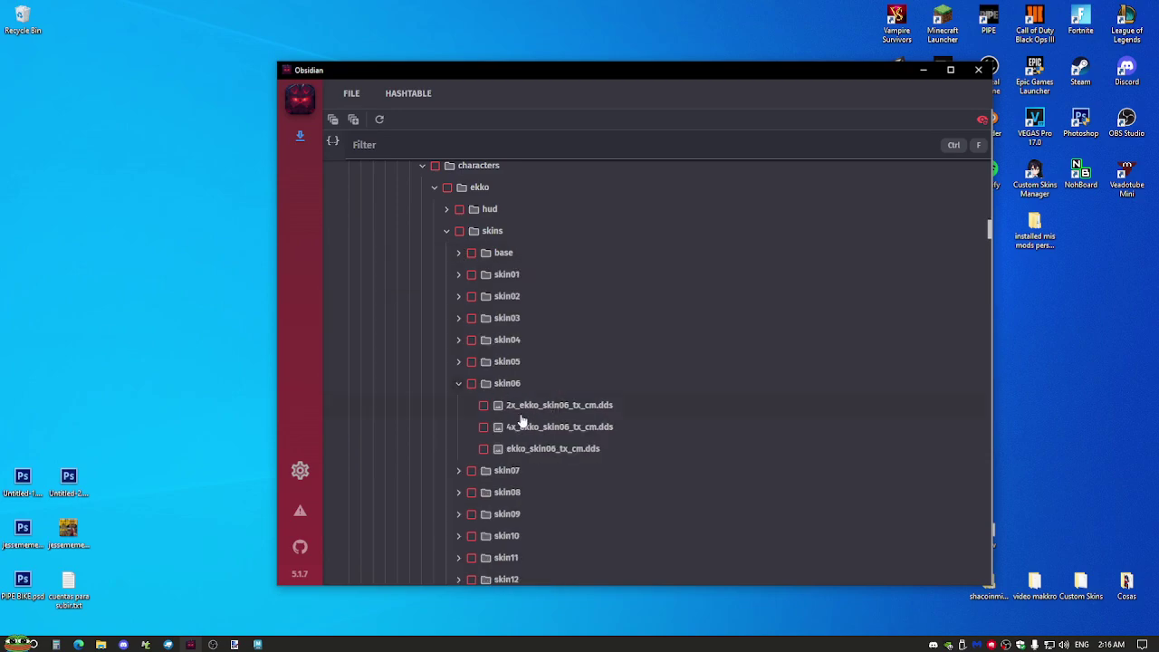
left_click(679, 402)
left_click_drag(990, 342, 723, 365)
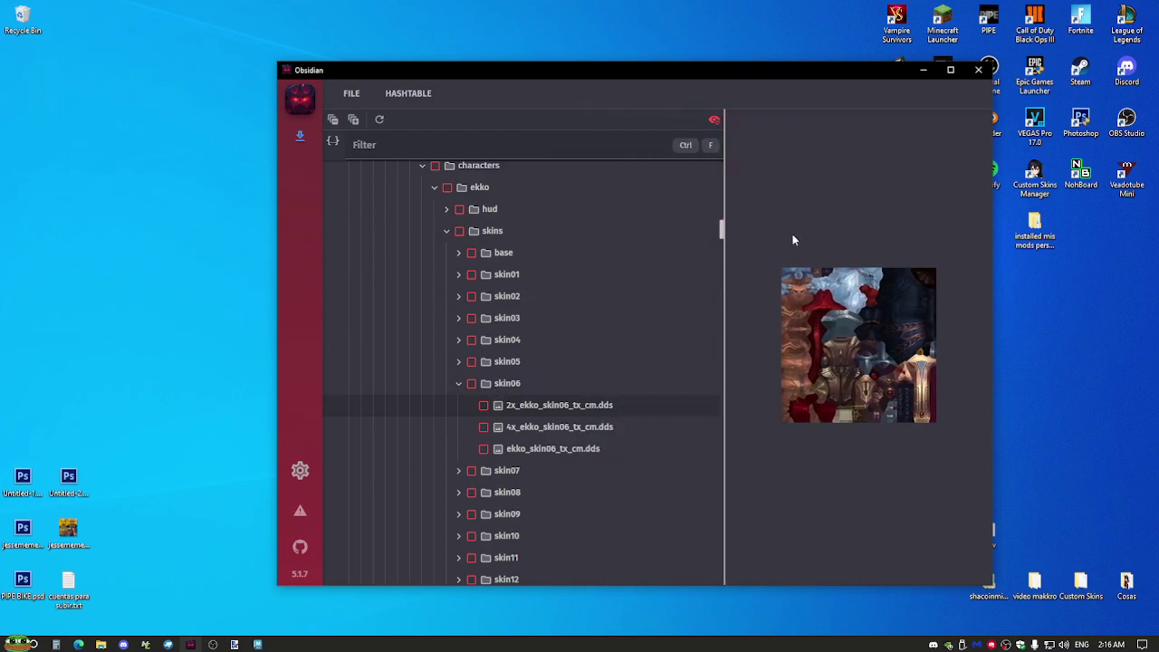
left_click(459, 384)
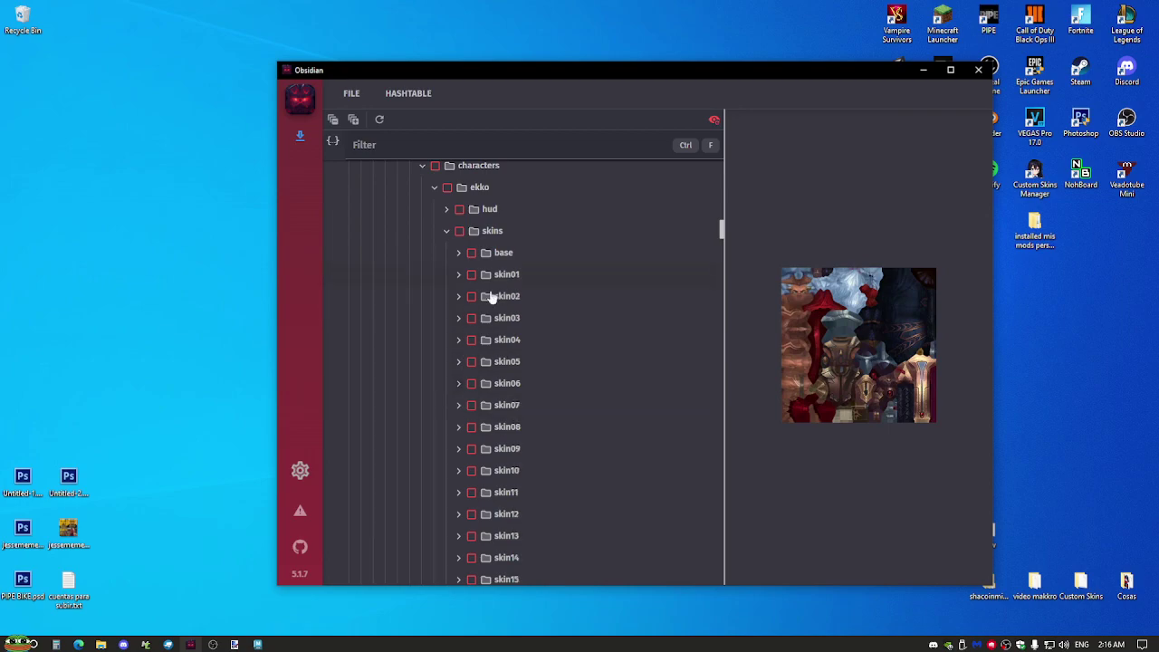
Preview the texture ekko_skin03_tx_cm.dds from the skin03 folder and collapse the folder.
left_click(458, 319)
scroll(545, 393, "down", 1)
scroll(545, 394, "down", 3)
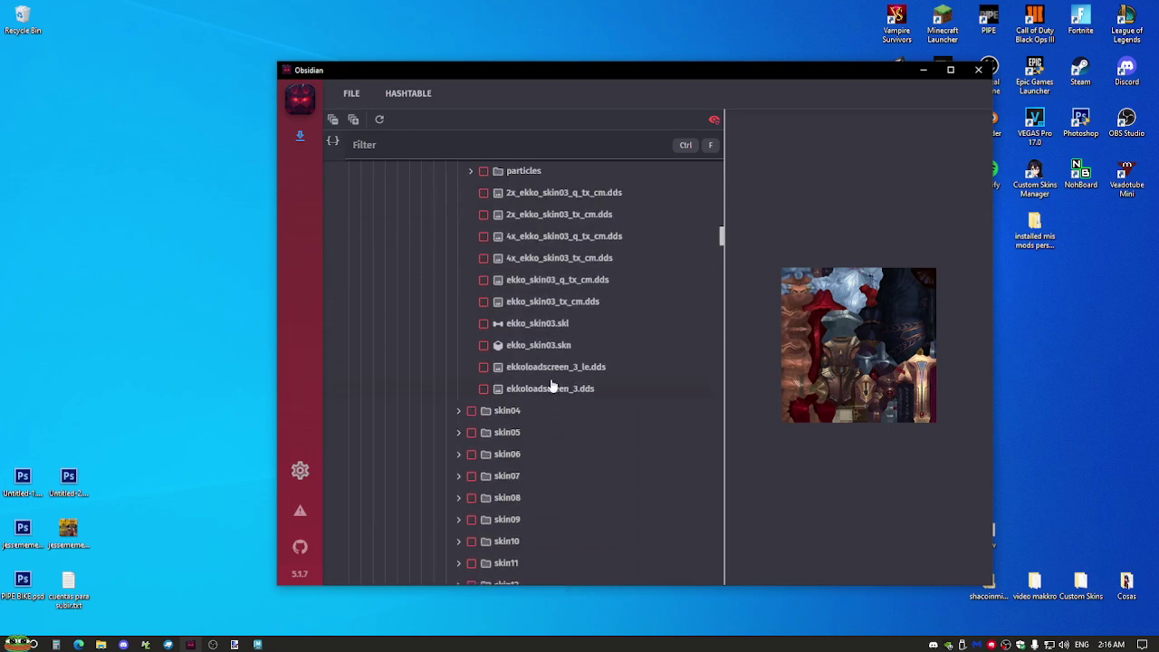
left_click(596, 342)
scroll(595, 344, "up", 1)
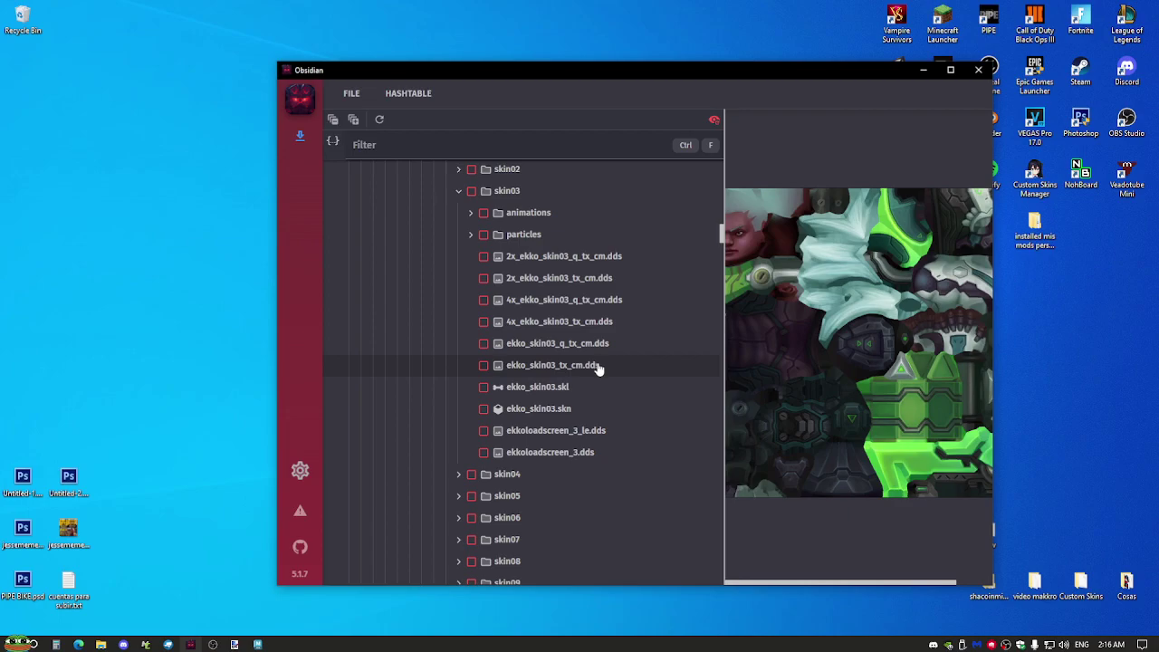
scroll(543, 342, "up", 3)
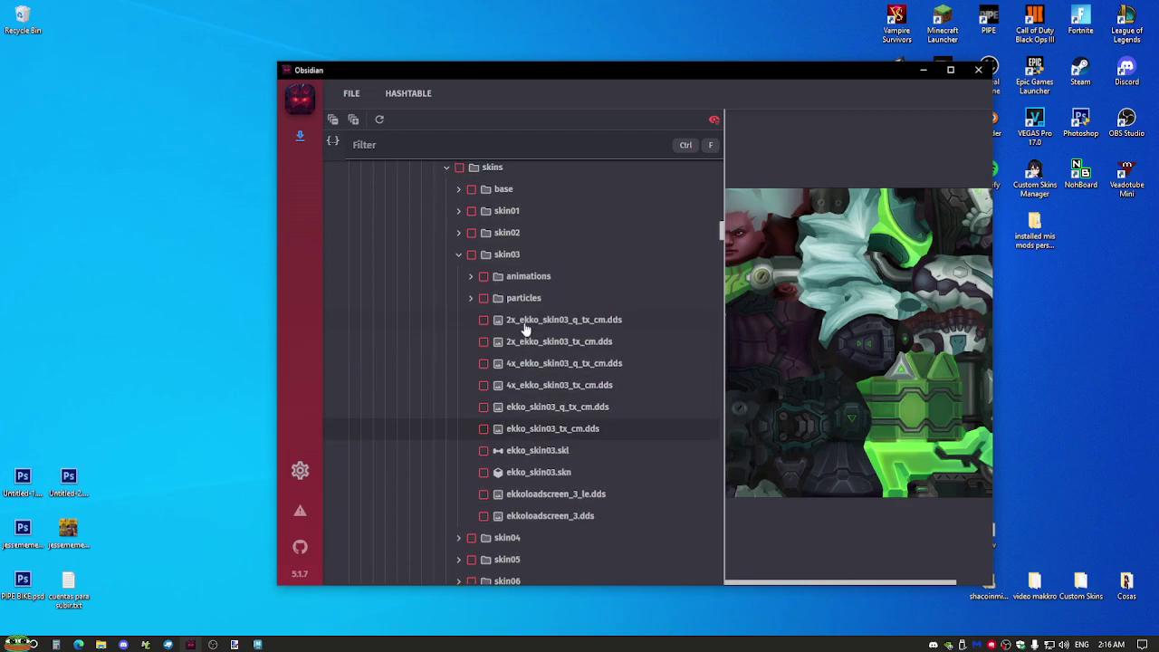
left_click(459, 256)
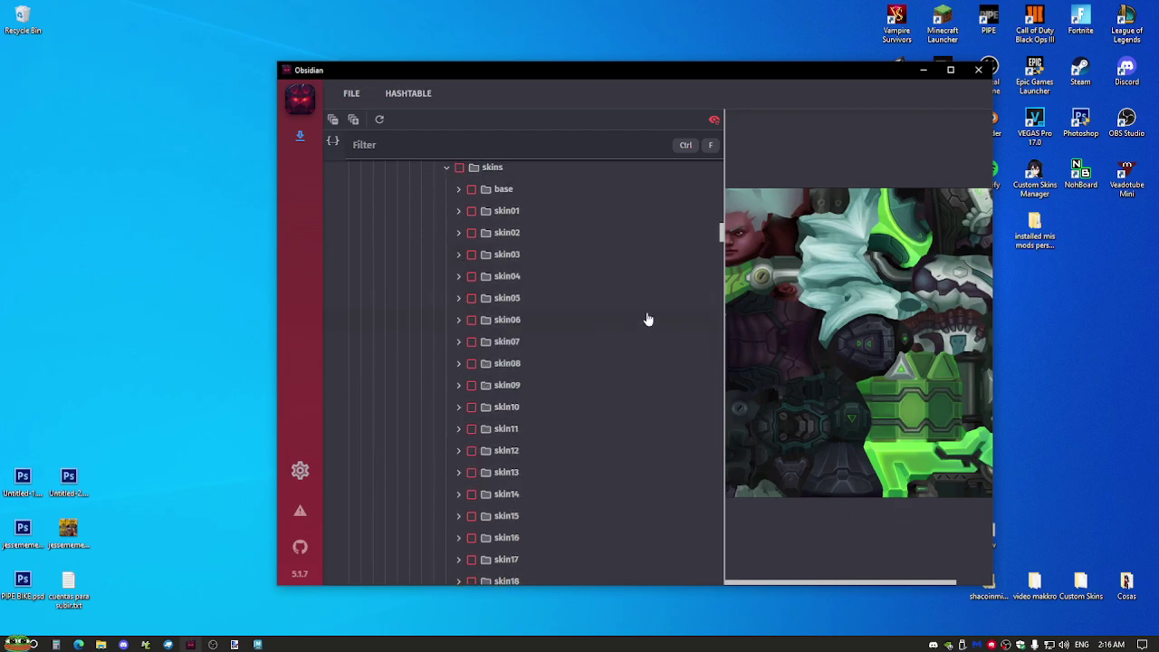
scroll(544, 313, "up", 3)
scroll(443, 371, "down", 4)
scroll(464, 326, "up", 4)
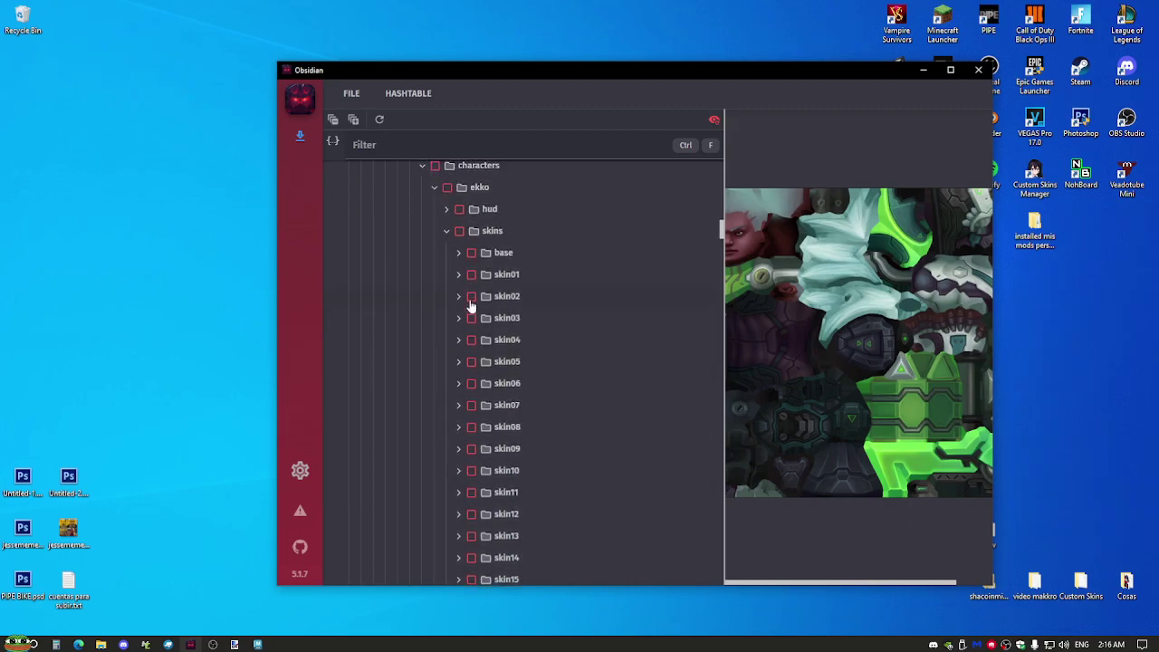
Expand Ekko's hud folder and preview the icons ekko_circle.dds and ekko_square.dds.
left_click(447, 210)
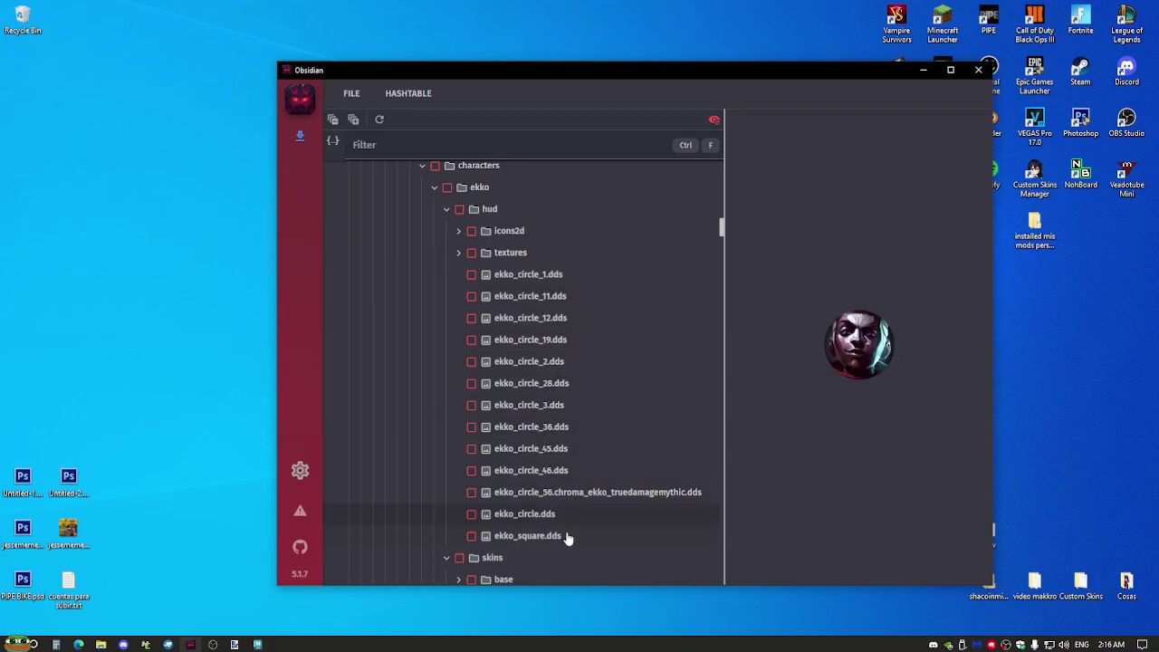
scroll(572, 455, "down", 3)
scroll(550, 352, "down", 3)
scroll(507, 371, "up", 6)
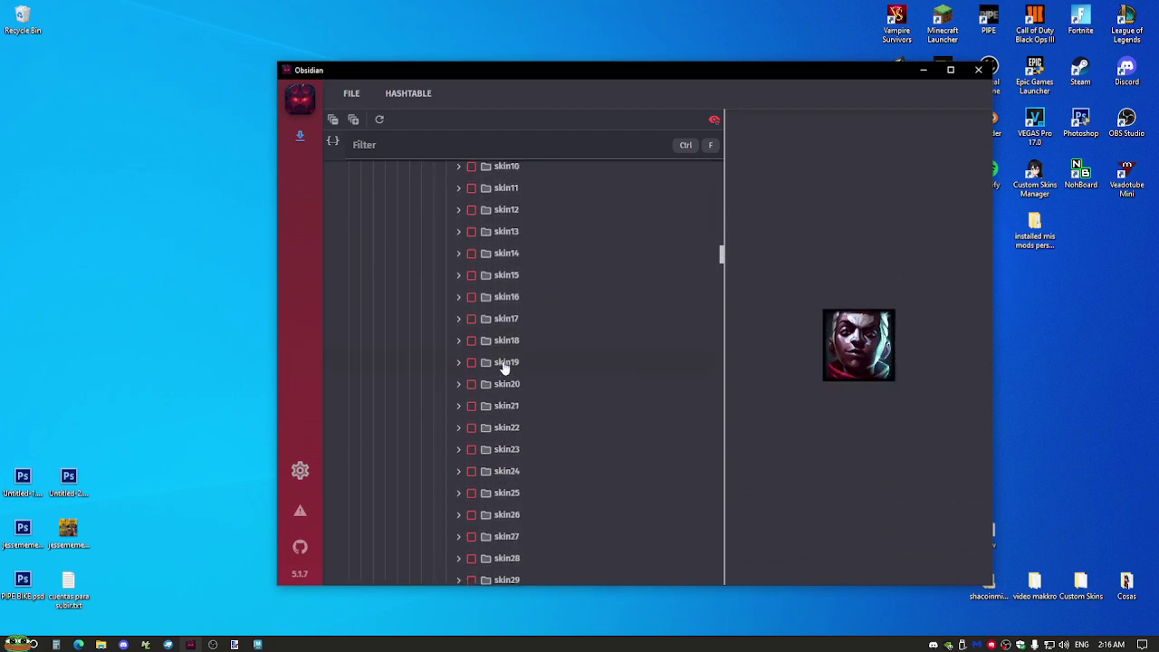
scroll(555, 378, "up", 1)
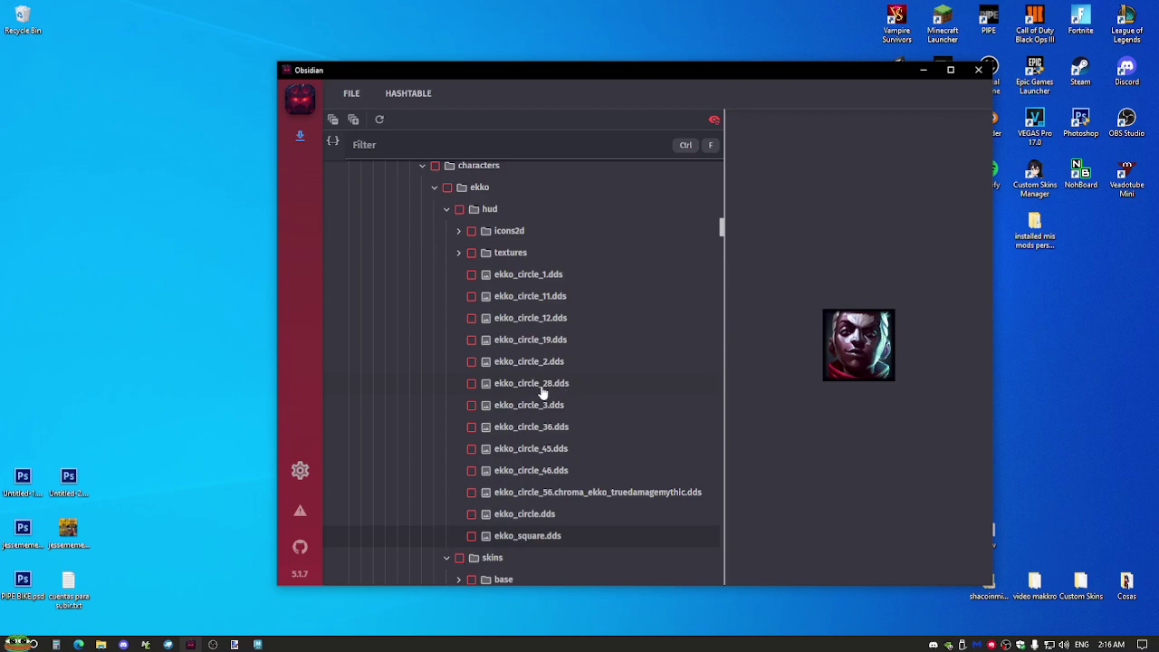
Preview the icons ekko_circle_28.dds, ekko_circle_36.dds and ekko_circle_46.dds and collapse the hud folder.
left_click(551, 387)
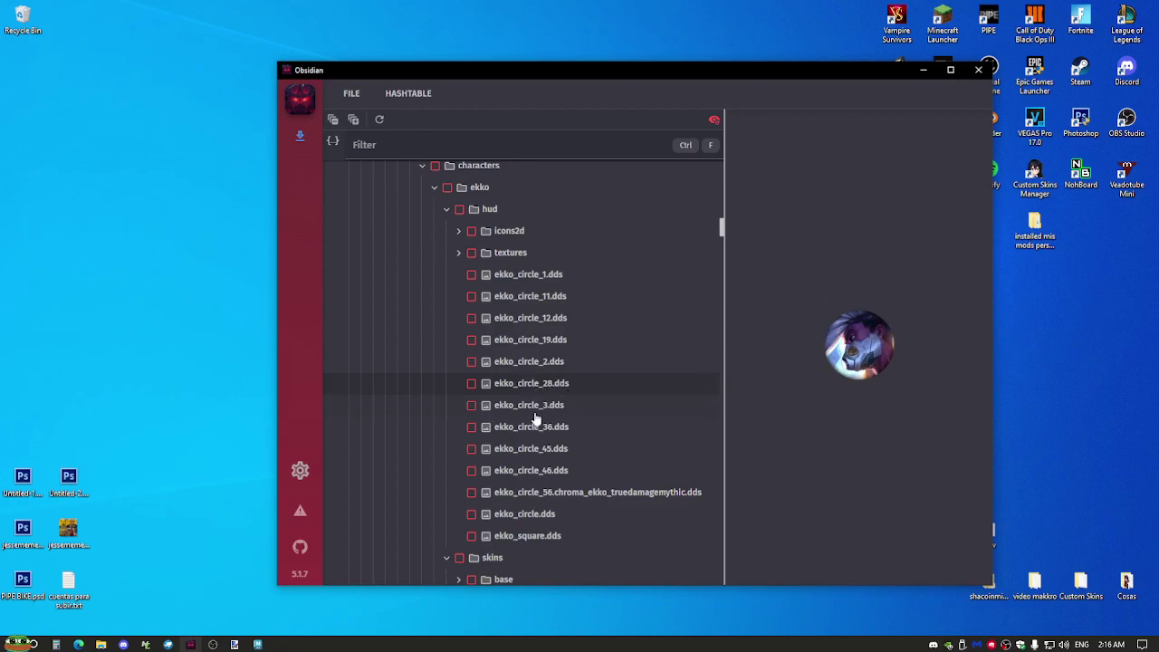
left_click(595, 432)
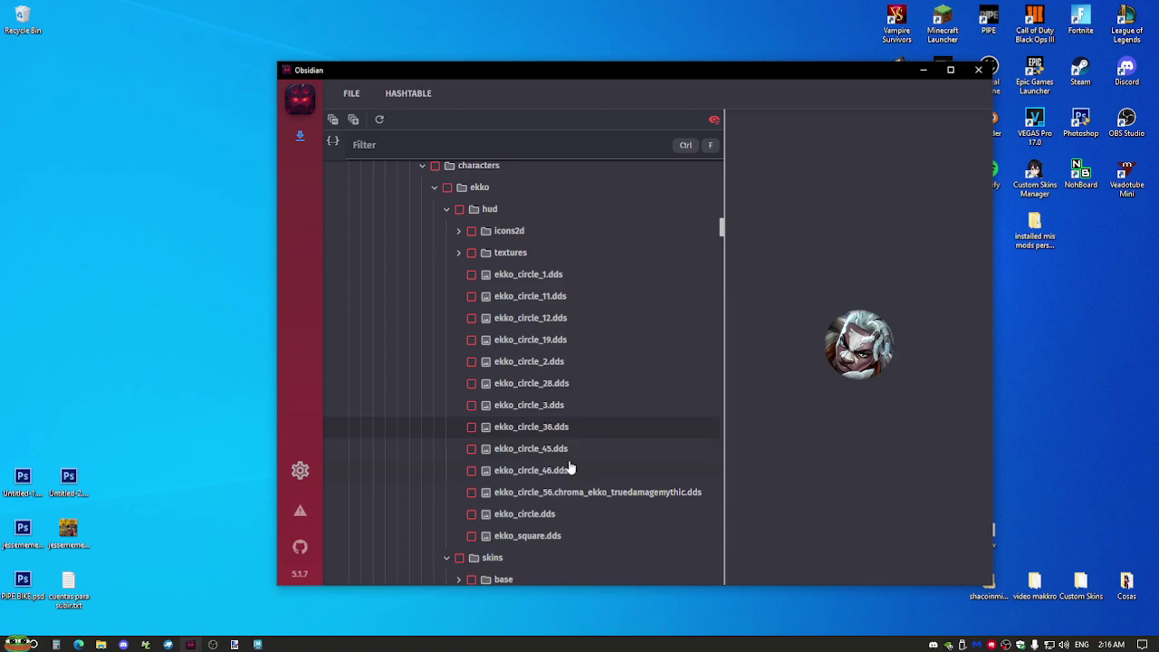
left_click(569, 470)
left_click(561, 429)
left_click(549, 473)
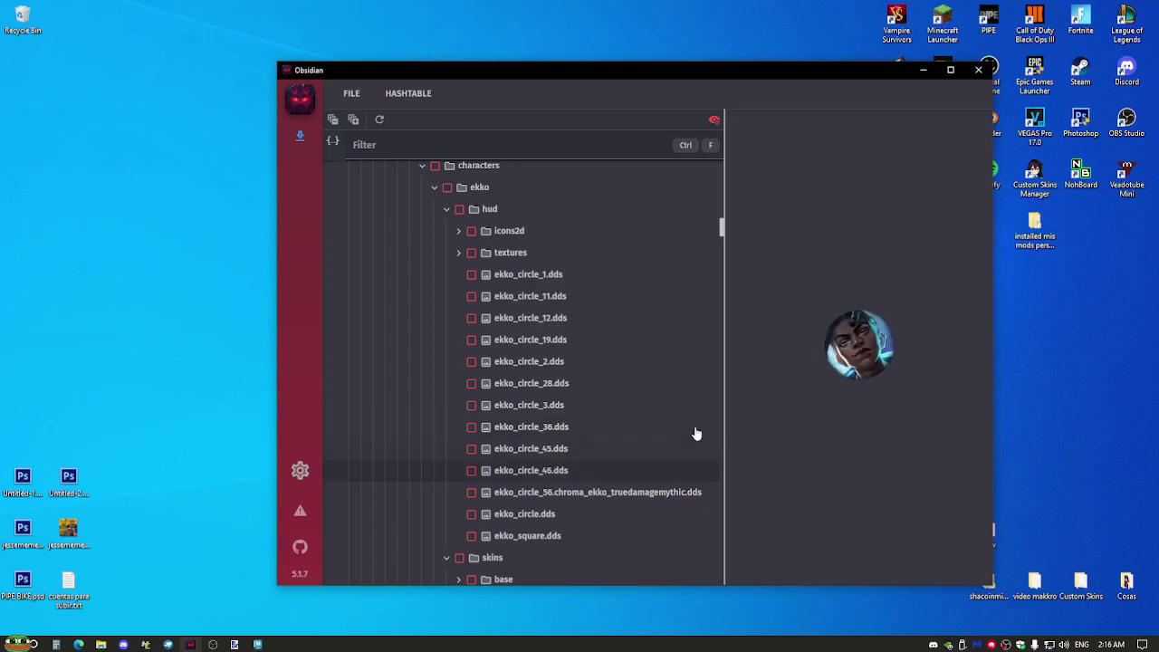
left_click(448, 212)
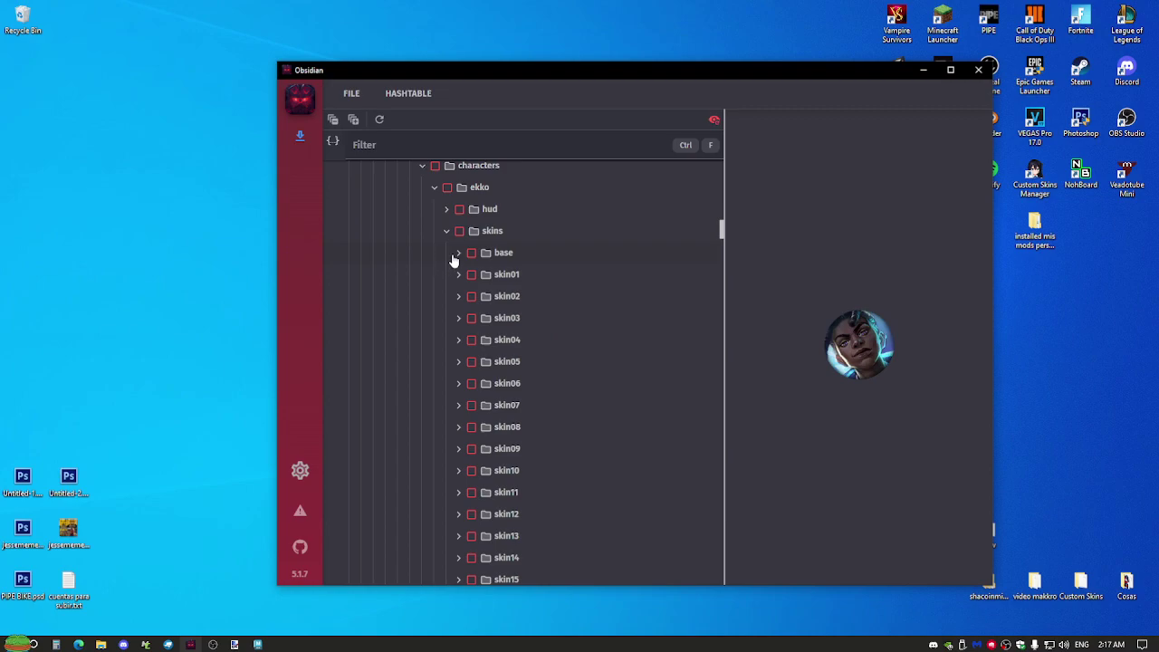
Expand the base folder under Ekko's skins and go to its texture and model files.
left_click(458, 253)
scroll(518, 271, "down", 1)
scroll(520, 267, "up", 1)
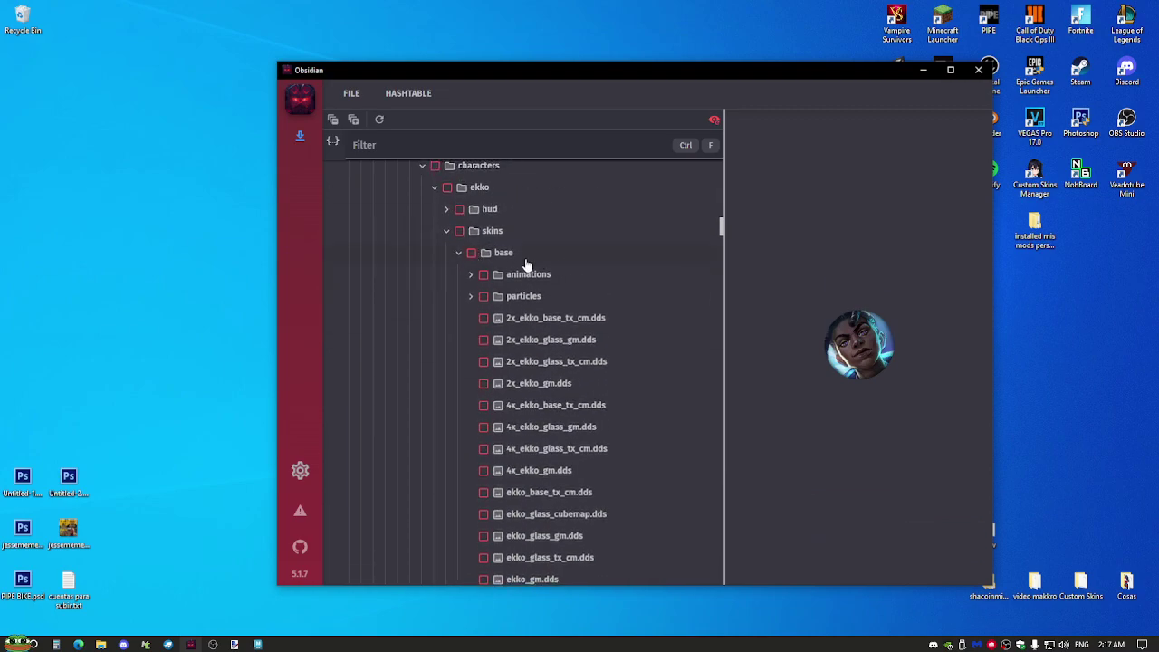
scroll(543, 263, "down", 3)
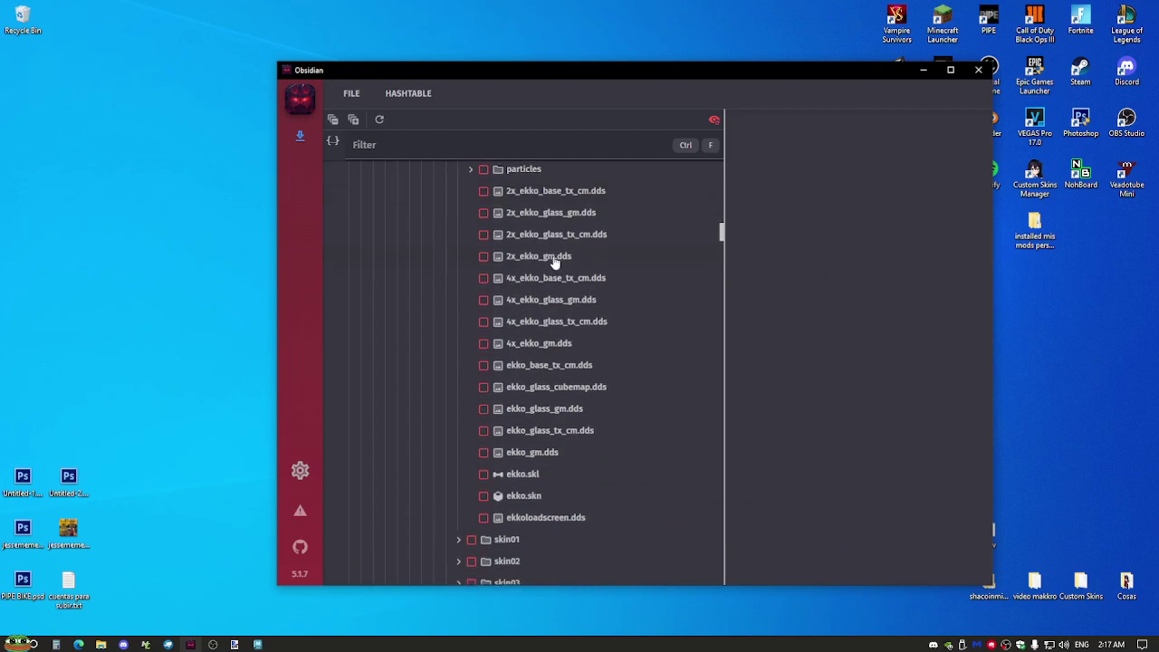
Mark ekko.skl, ekko.skn and ekko_base_tx_cm.dds in the base folder for extraction.
left_click(482, 474)
scroll(579, 447, "up", 2)
scroll(507, 425, "down", 2)
left_click(576, 371)
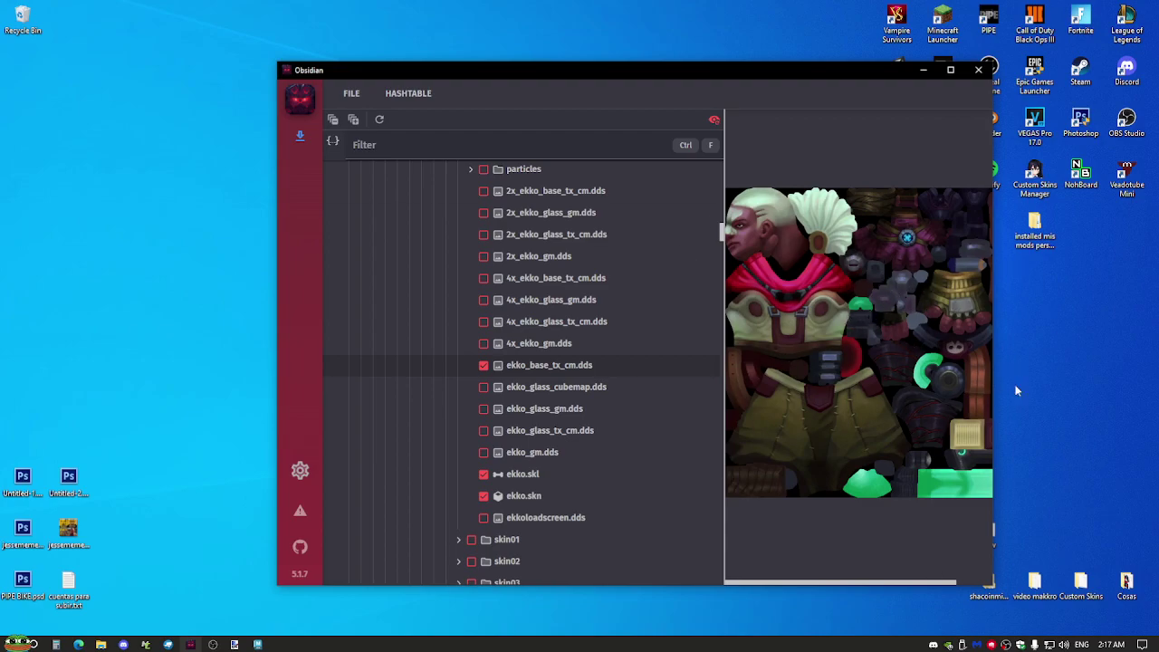
Compare the previews of the textures 4x_ekko_base_tx_cm.dds and ekko_base_tx_cm.dds.
scroll(529, 288, "up", 1)
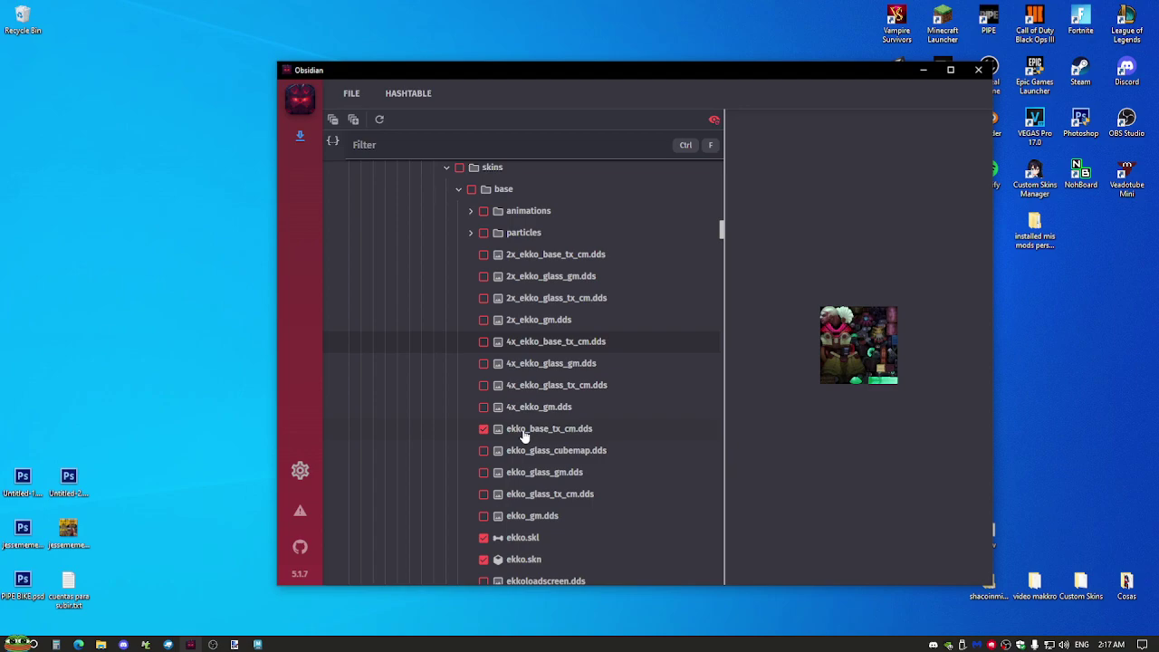
left_click(628, 427)
scroll(633, 398, "down", 3)
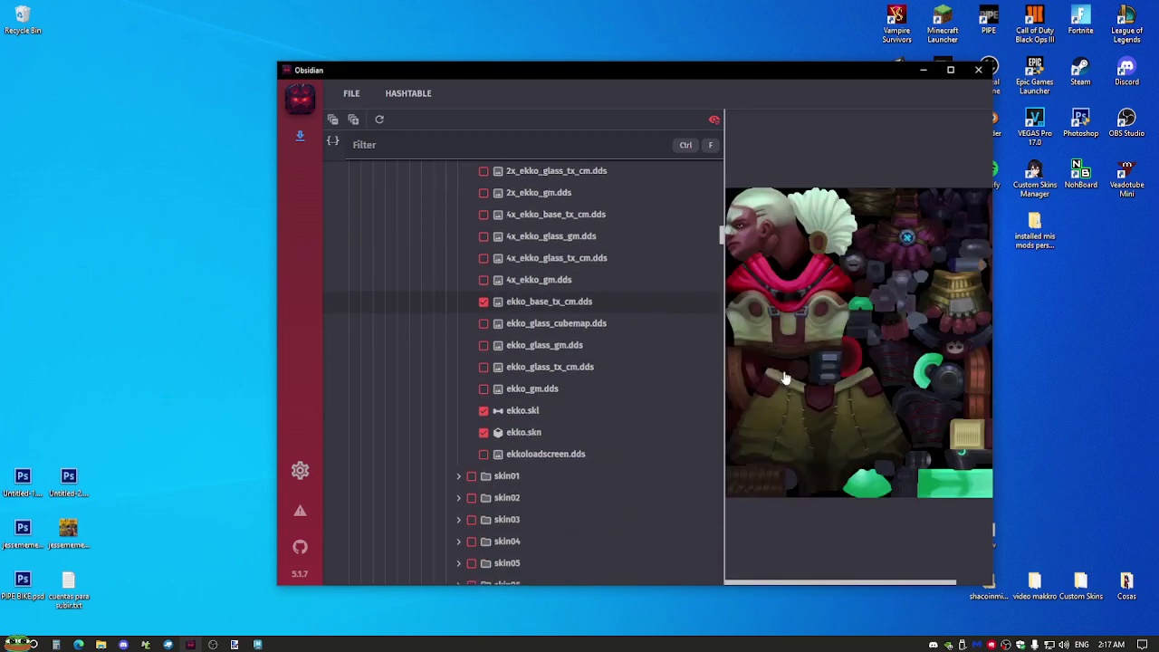
scroll(525, 362, "up", 2)
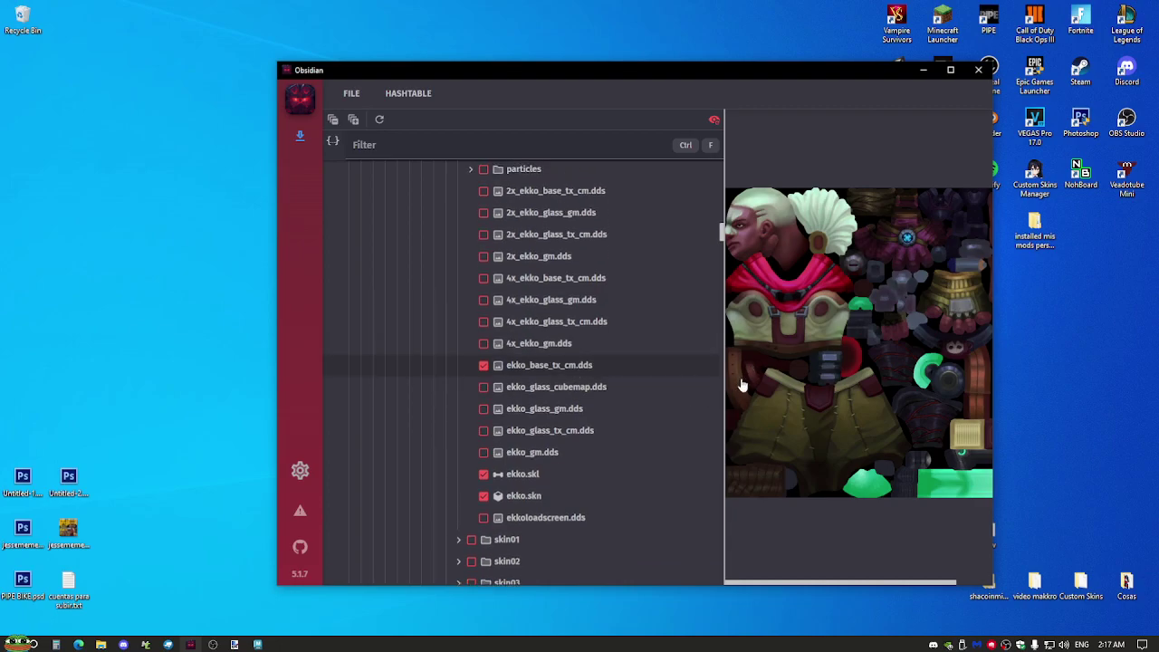
scroll(444, 286, "up", 2)
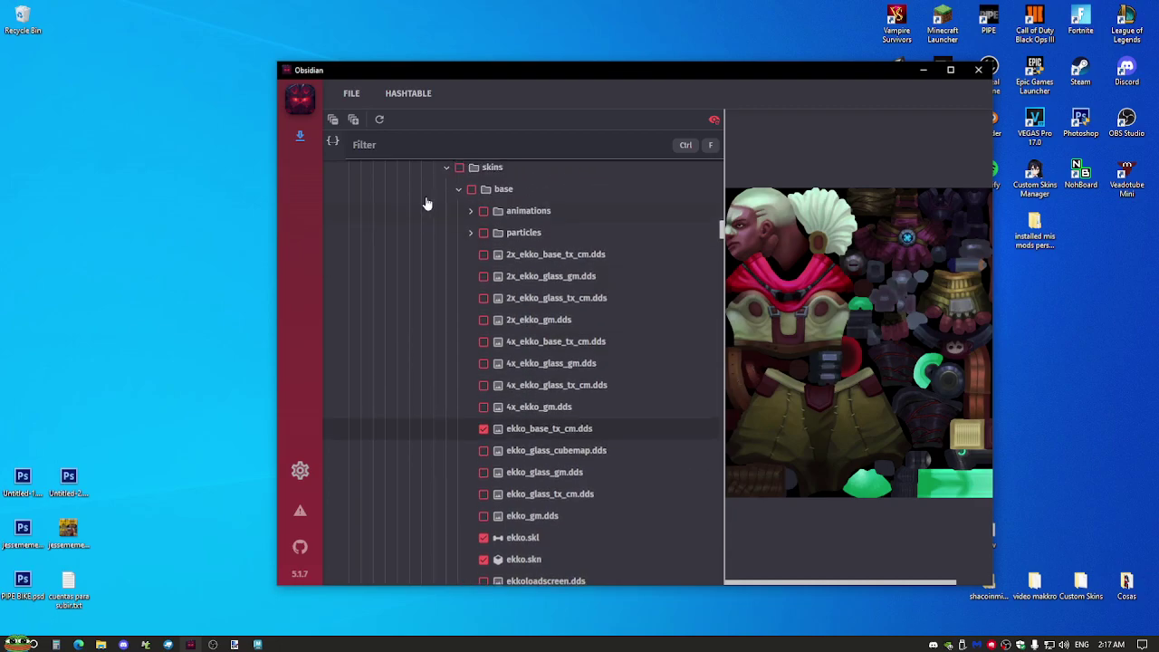
left_click(353, 95)
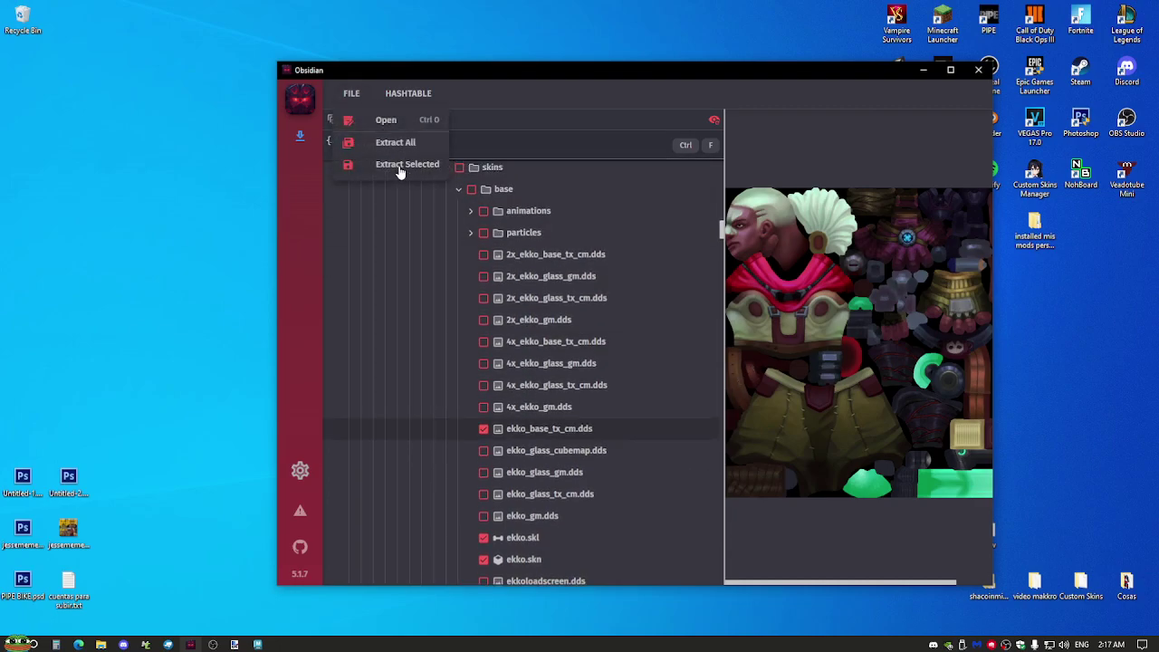
left_click(399, 165)
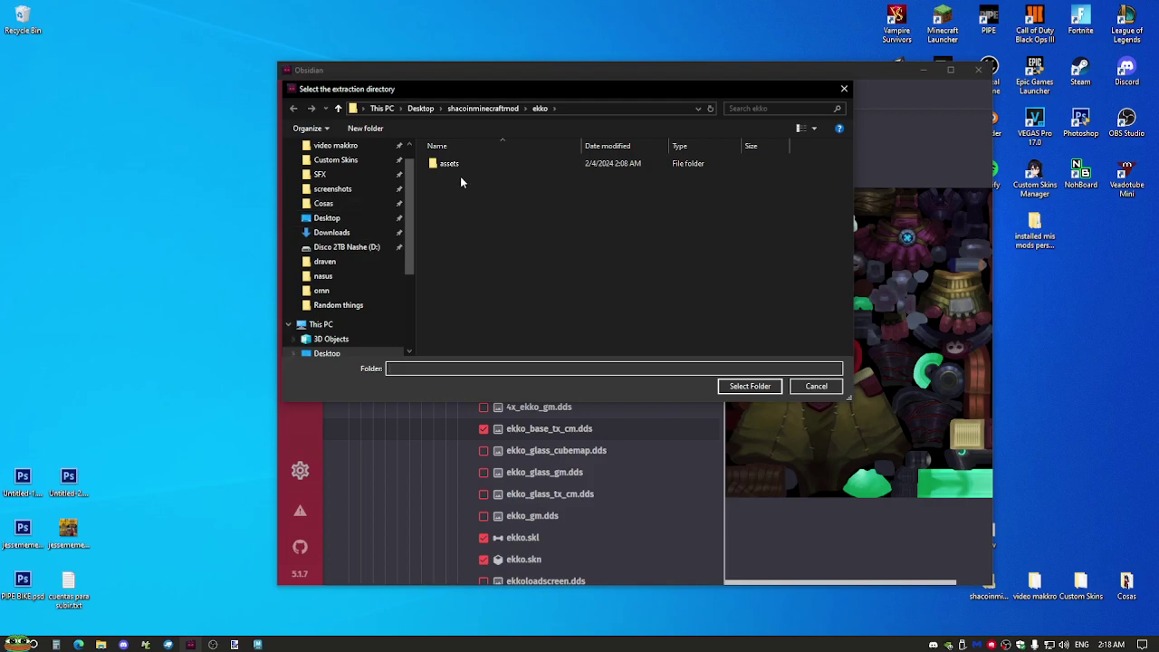
left_click(887, 142)
left_click_drag(626, 85, 929, 169)
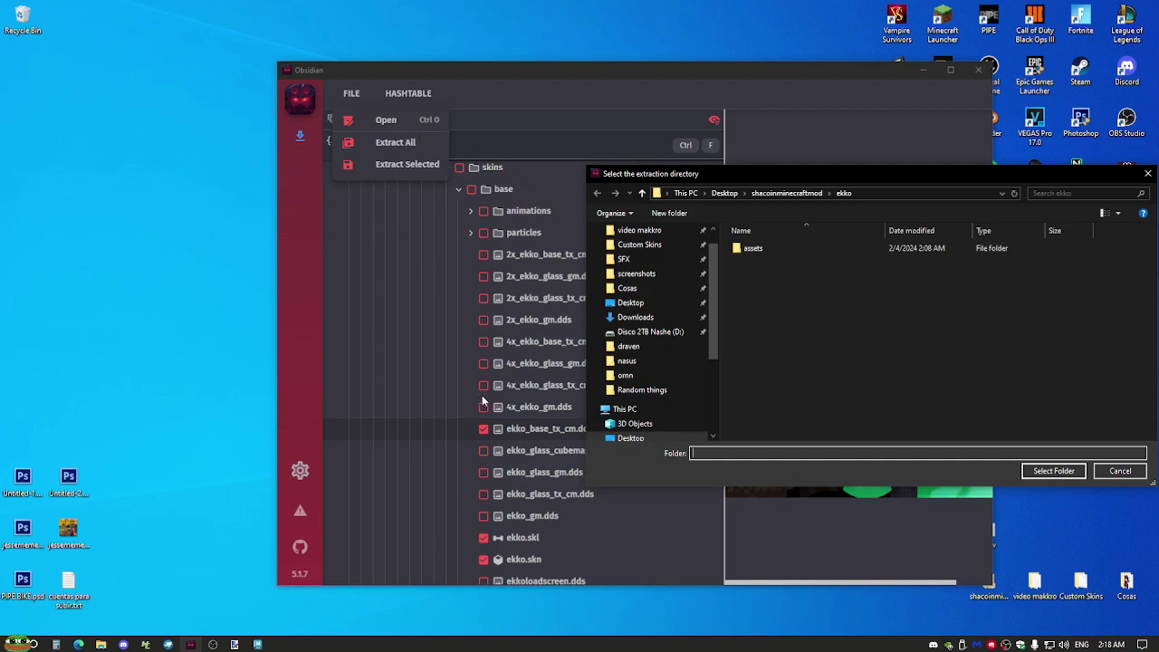
left_click_drag(747, 176, 453, 199)
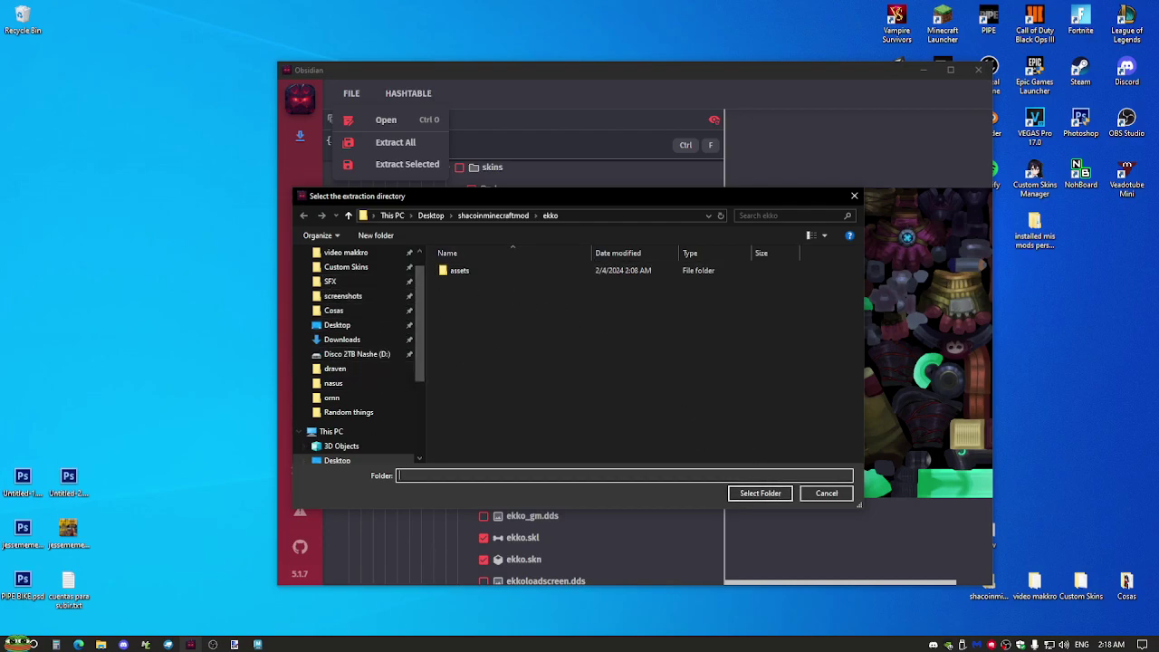
left_click(101, 644)
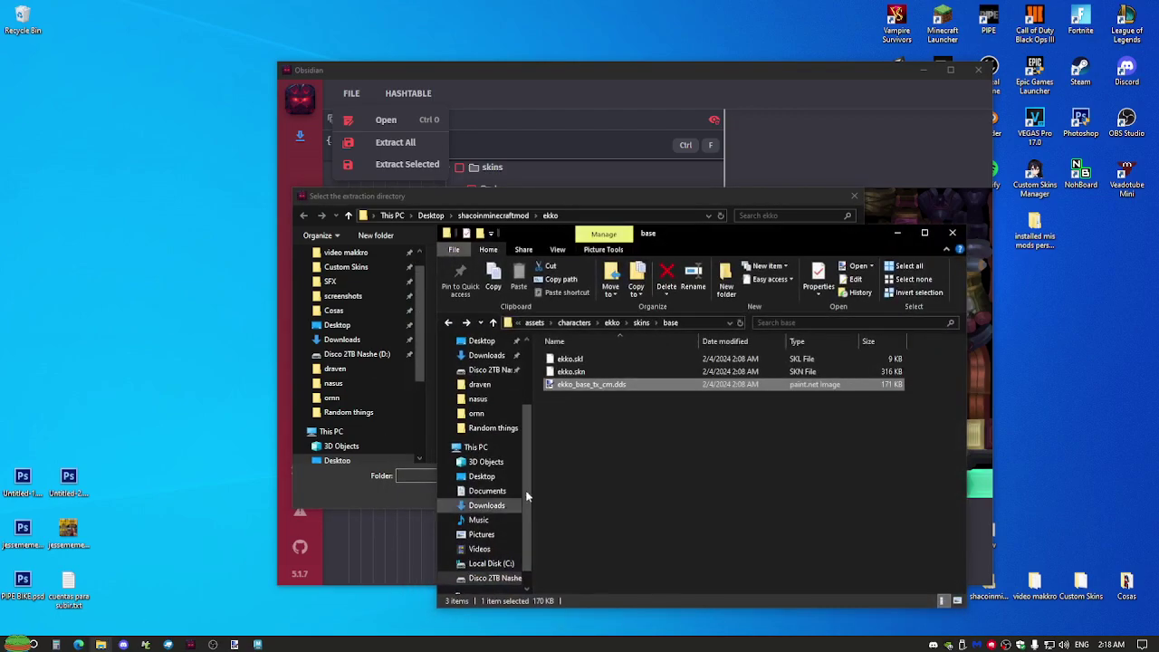
left_click(531, 326)
left_click(554, 322)
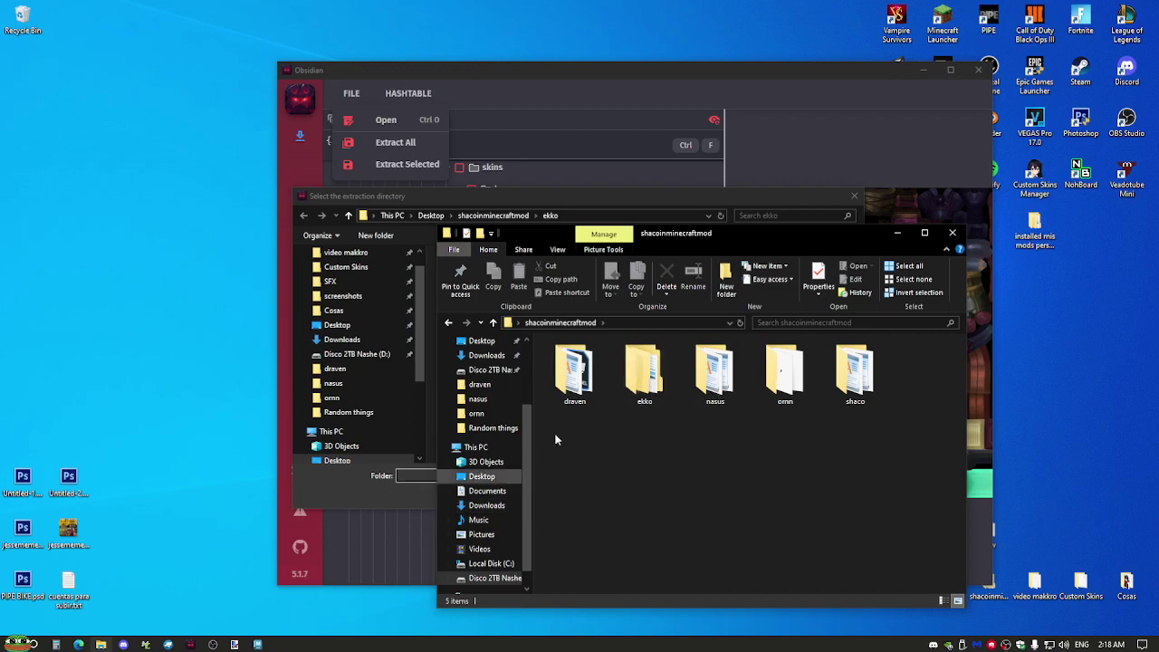
left_click(408, 478)
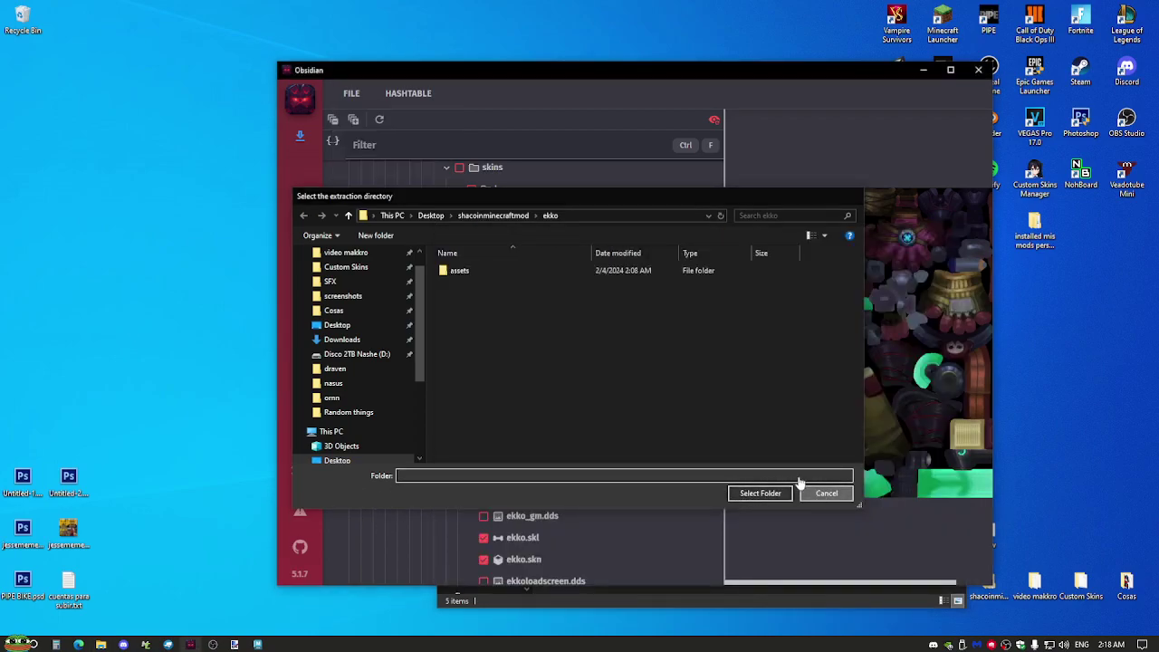
left_click(826, 492)
Switch to File Explorer, go from shacoinminecraftmod into ekko's base skin folder, and minimize Obsidian.
left_click(628, 603)
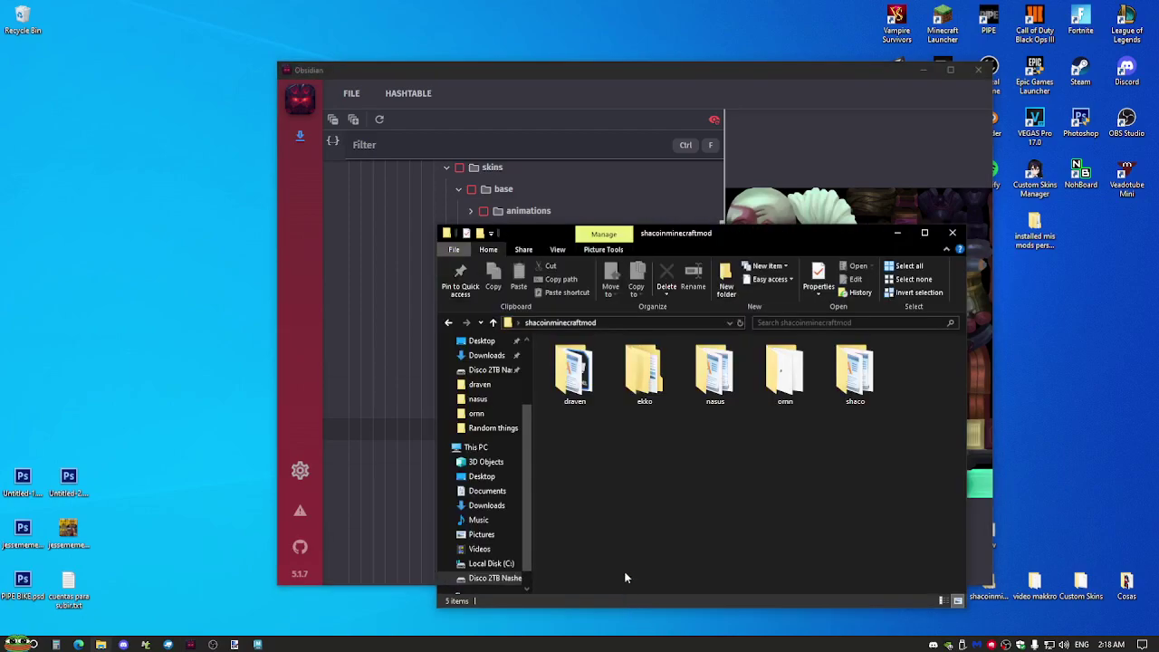
double_click(647, 375)
key("Return")
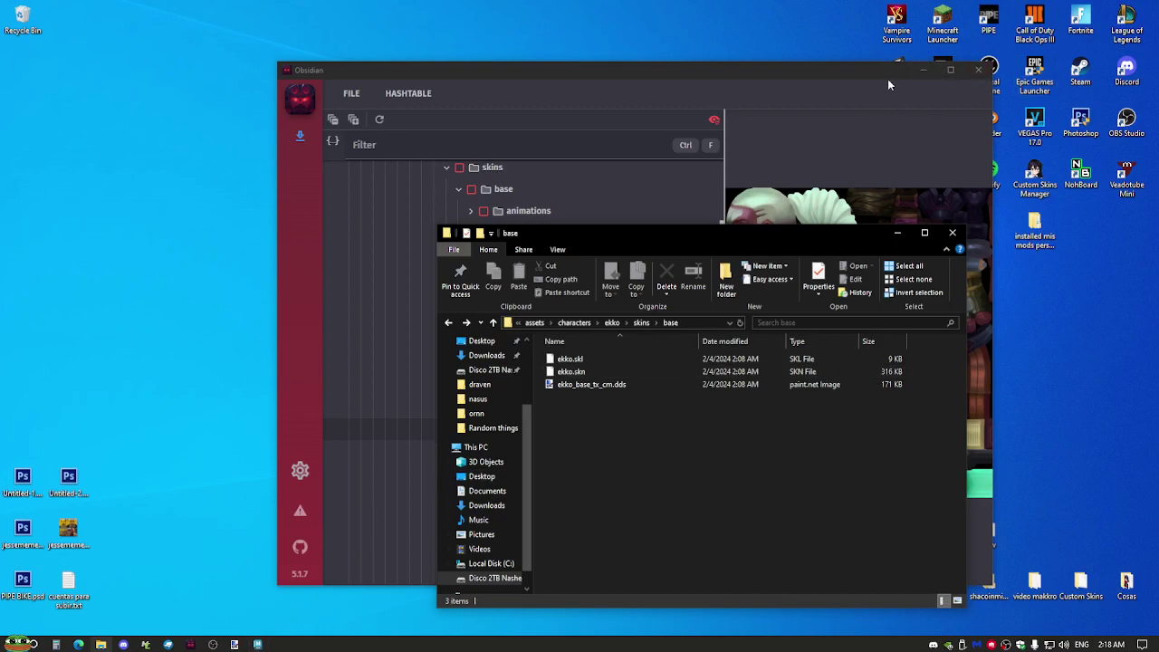
left_click(924, 72)
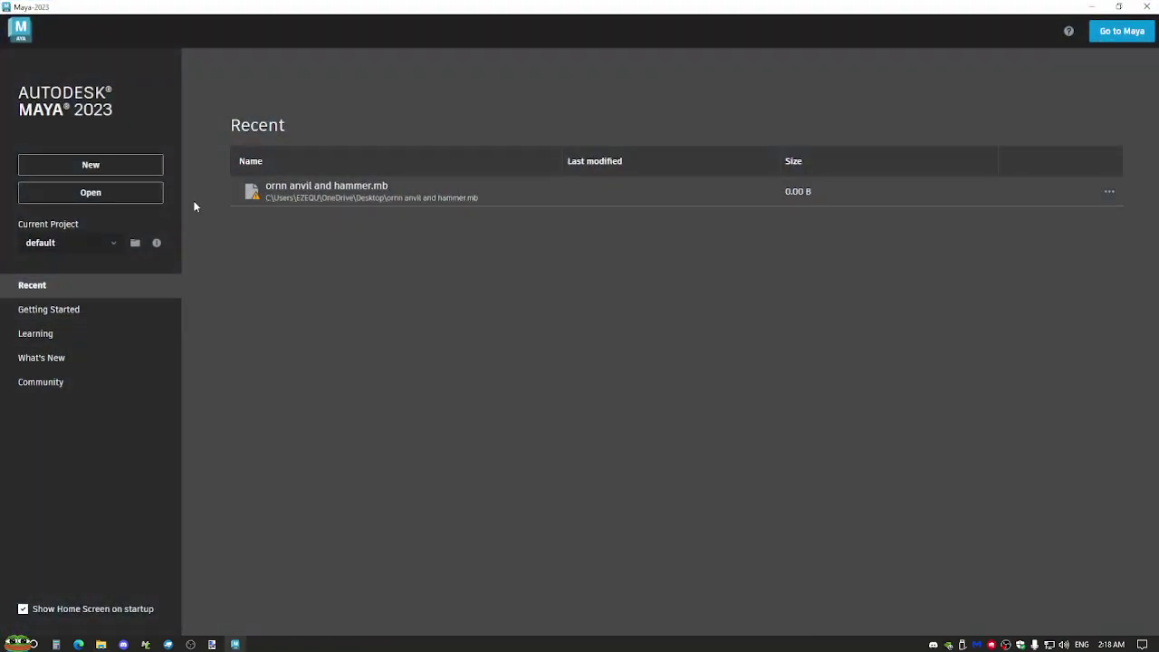
Create a new scene in Maya and import ekko.skl and ekko.skn from the base folder into it.
left_click(103, 171)
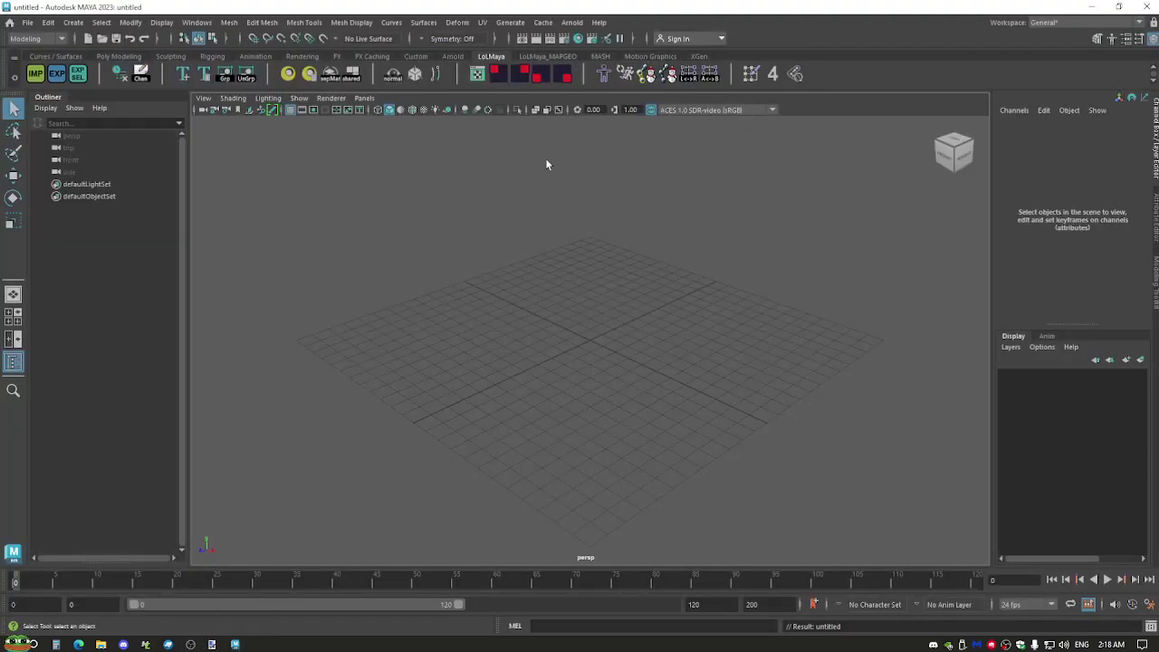
left_click(101, 643)
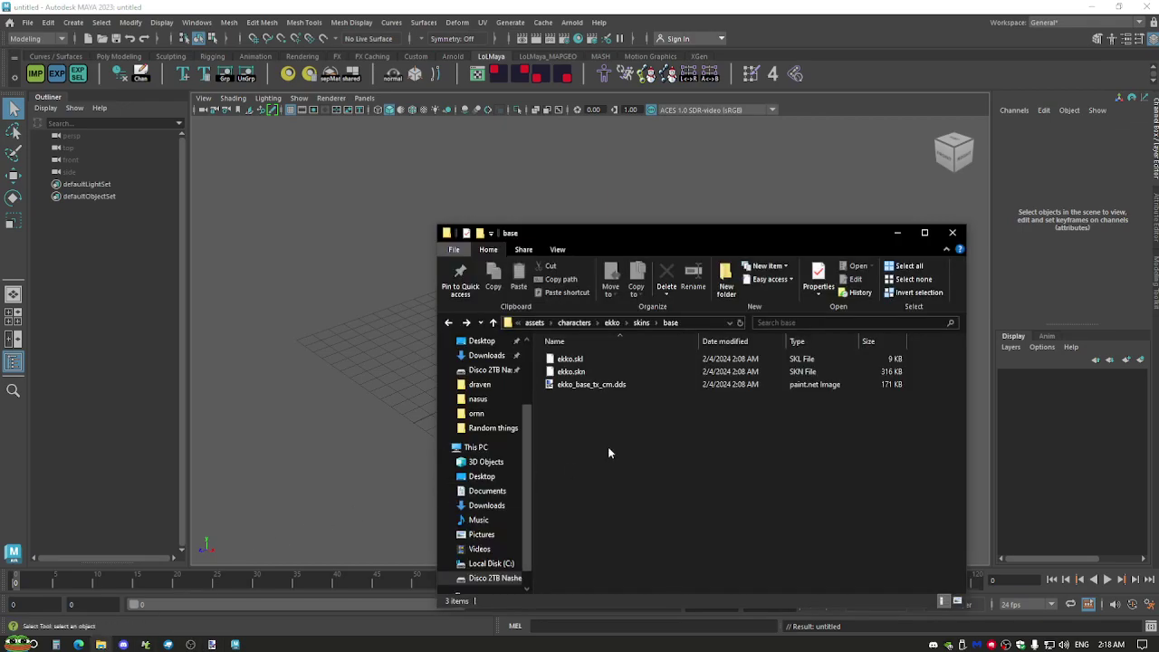
left_click_drag(534, 375, 579, 356)
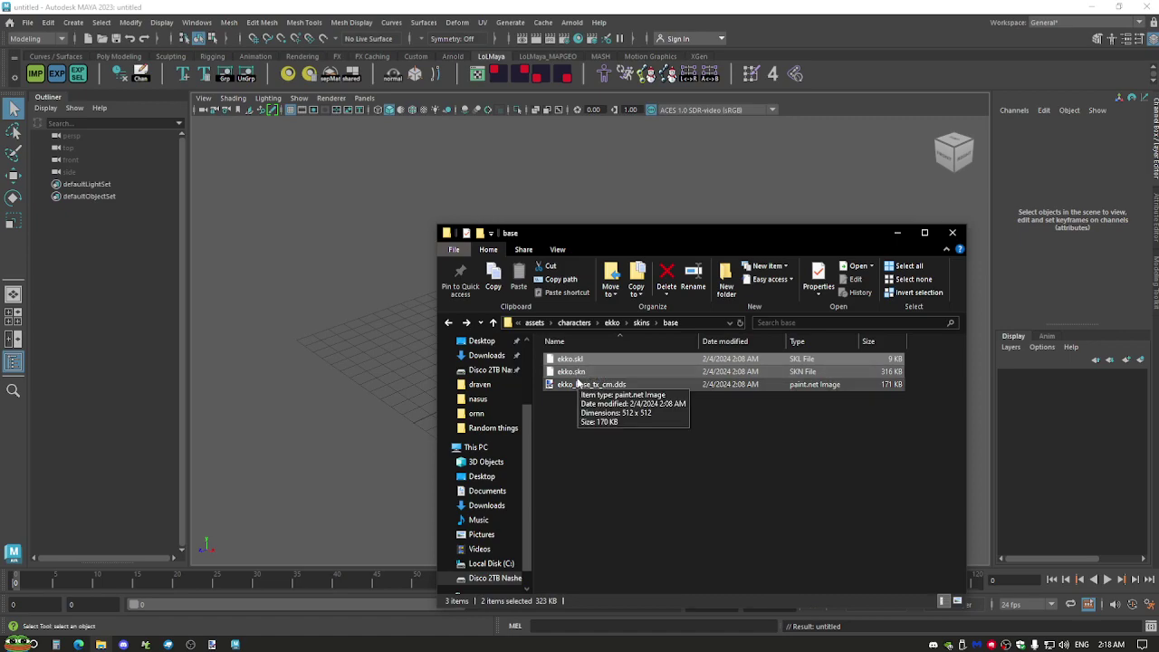
left_click_drag(570, 360, 330, 420)
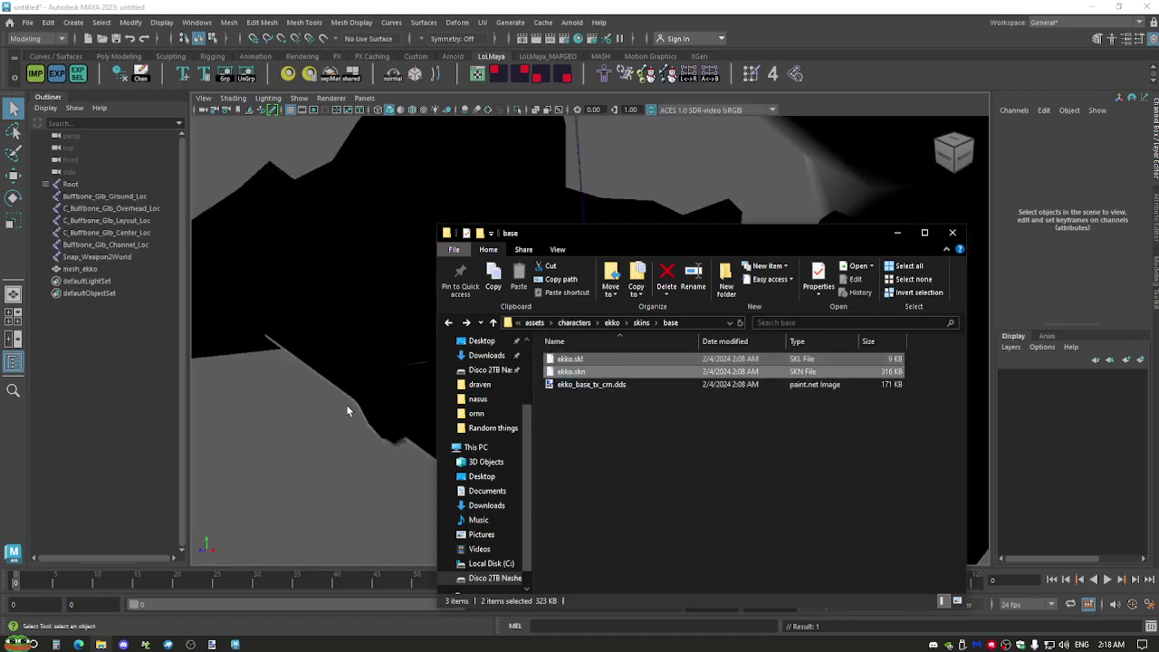
Delete the Root skeleton, all Buffbone joints and Snap_Weapon2World from the scene, keeping only mesh_ekko.
scroll(347, 405, "down", 5)
left_click_drag(492, 406, 447, 414, "alt")
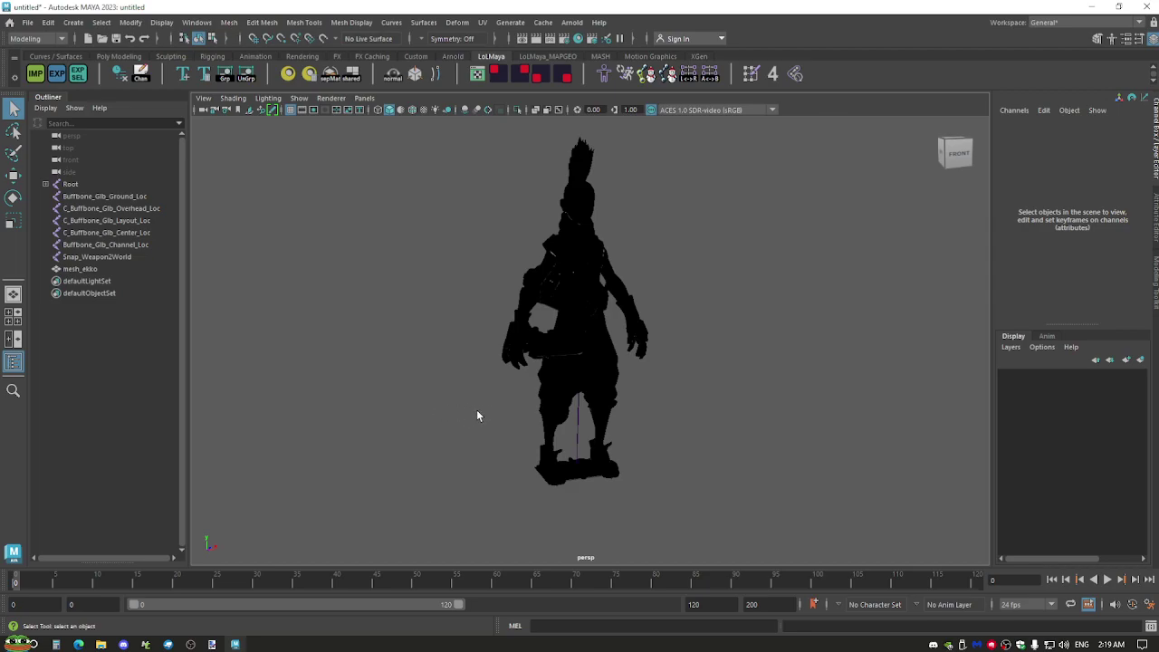
mouse_move(460, 409)
left_mouse_down("alt")
mouse_move(422, 390)
mouse_move(527, 408)
mouse_move(386, 430)
mouse_move(458, 418)
left_mouse_up("alt")
left_click_drag(505, 314, 473, 356, "alt")
right_click_drag(473, 355, 468, 404, "alt")
left_click_drag(468, 404, 399, 402, "alt")
left_click(71, 183)
left_click(116, 256, "shift")
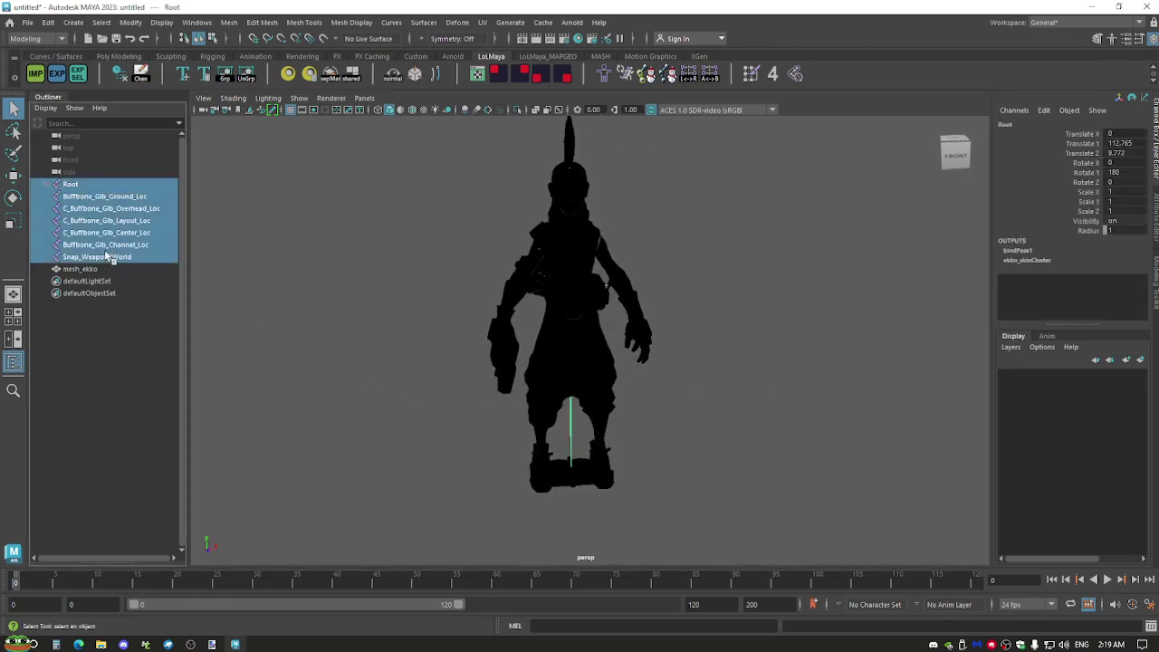
key("Delete")
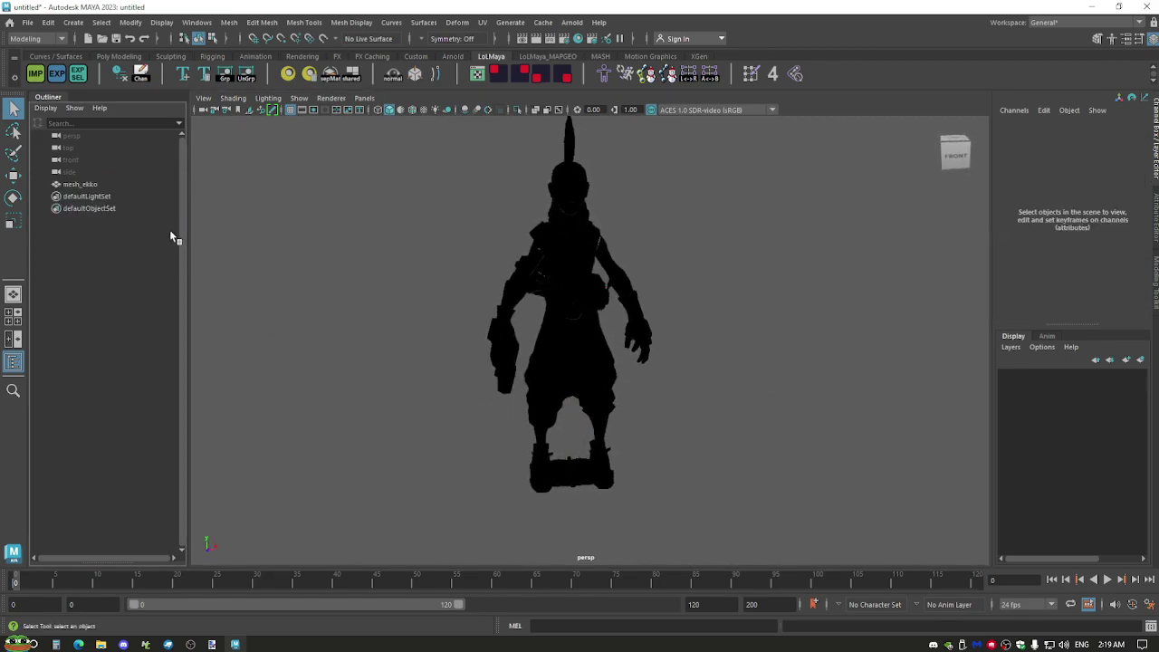
Select mesh_ekko and switch it to face selection mode.
left_click(80, 184)
left_click_drag(245, 287, 437, 364, "alt")
right_click_drag(437, 364, 432, 336, "alt")
left_click_drag(432, 336, 313, 334, "alt")
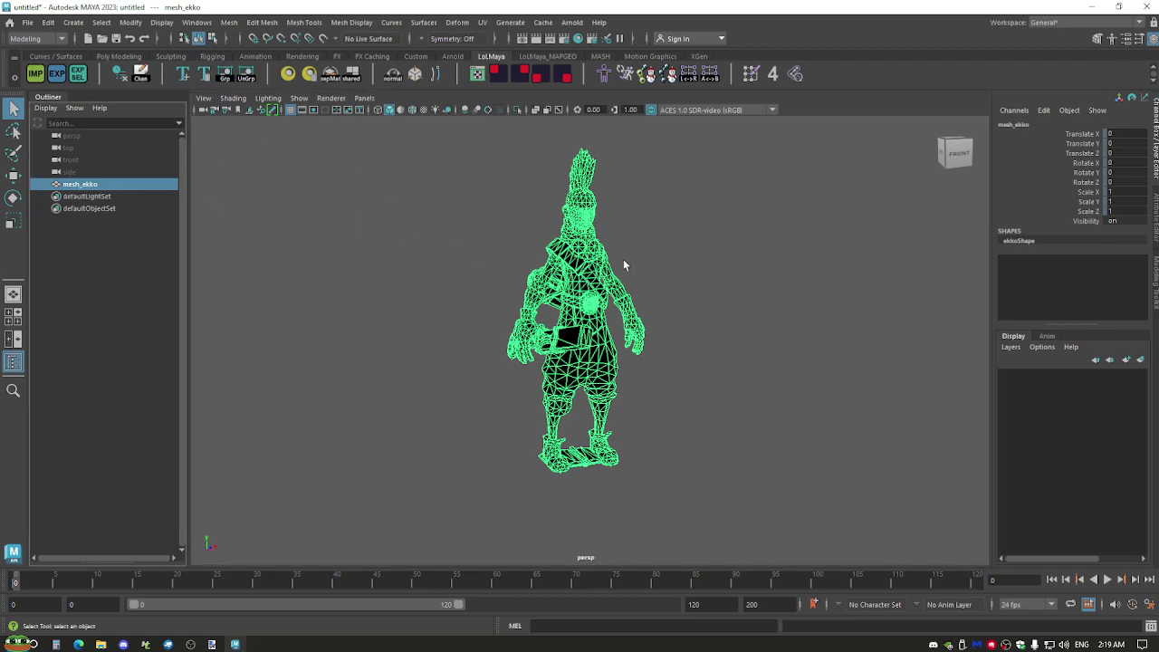
right_click(586, 273)
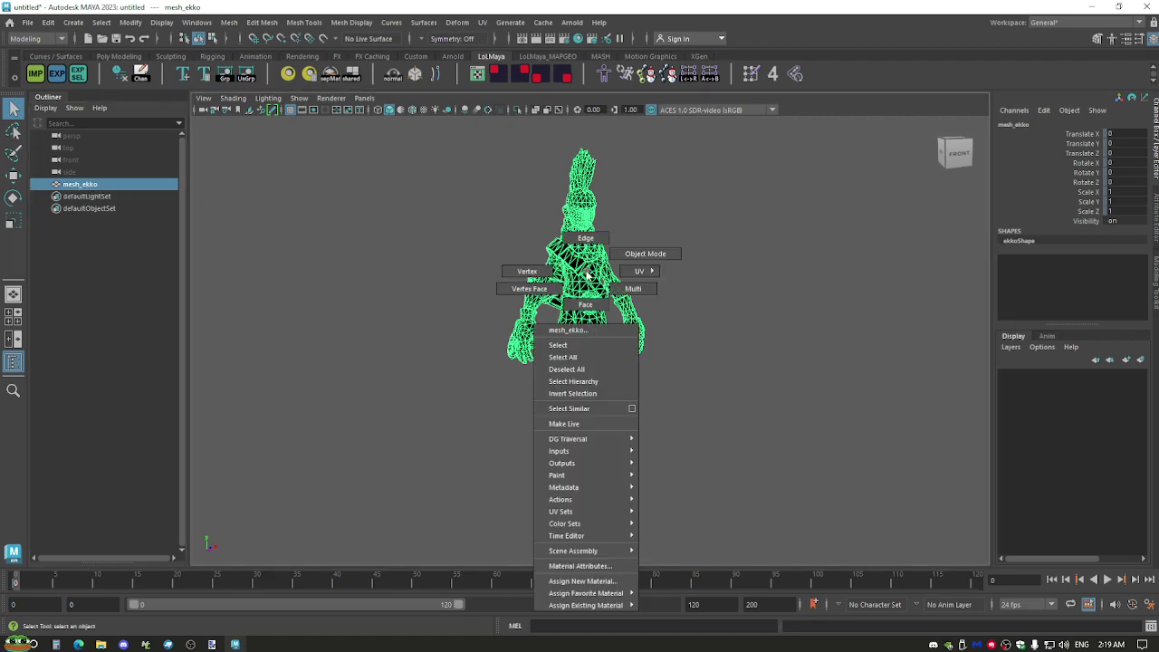
left_click(586, 306)
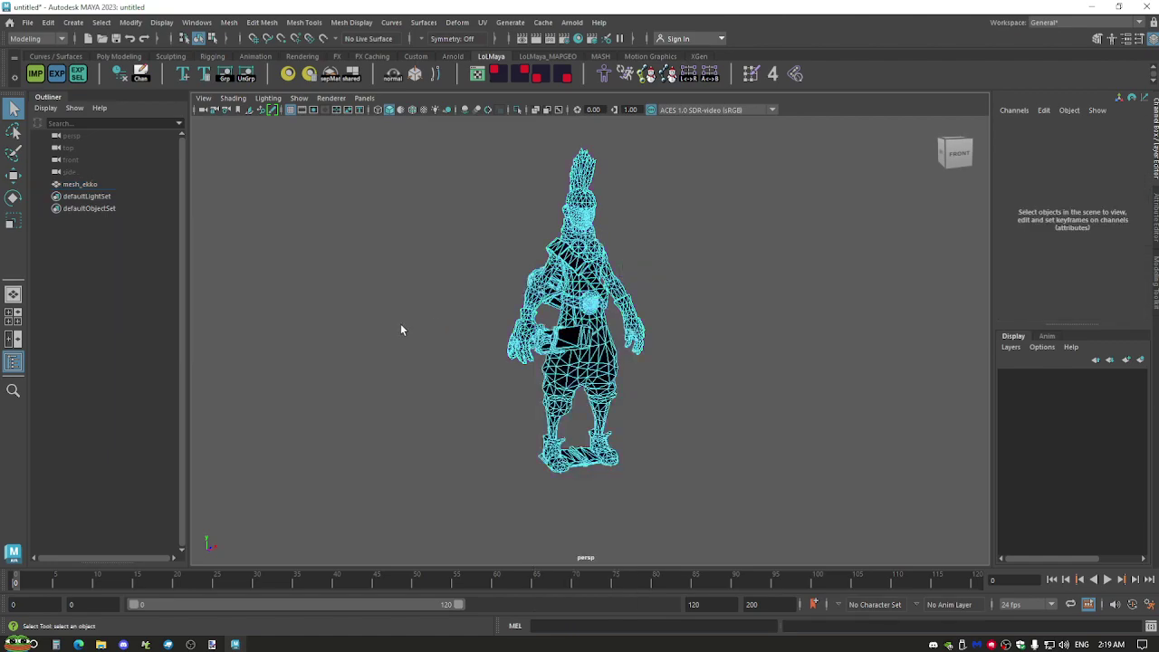
scroll(582, 295, "up", 4)
left_click(554, 291)
left_click(570, 294)
left_click(468, 278)
left_click(556, 241)
scroll(408, 258, "down", 3)
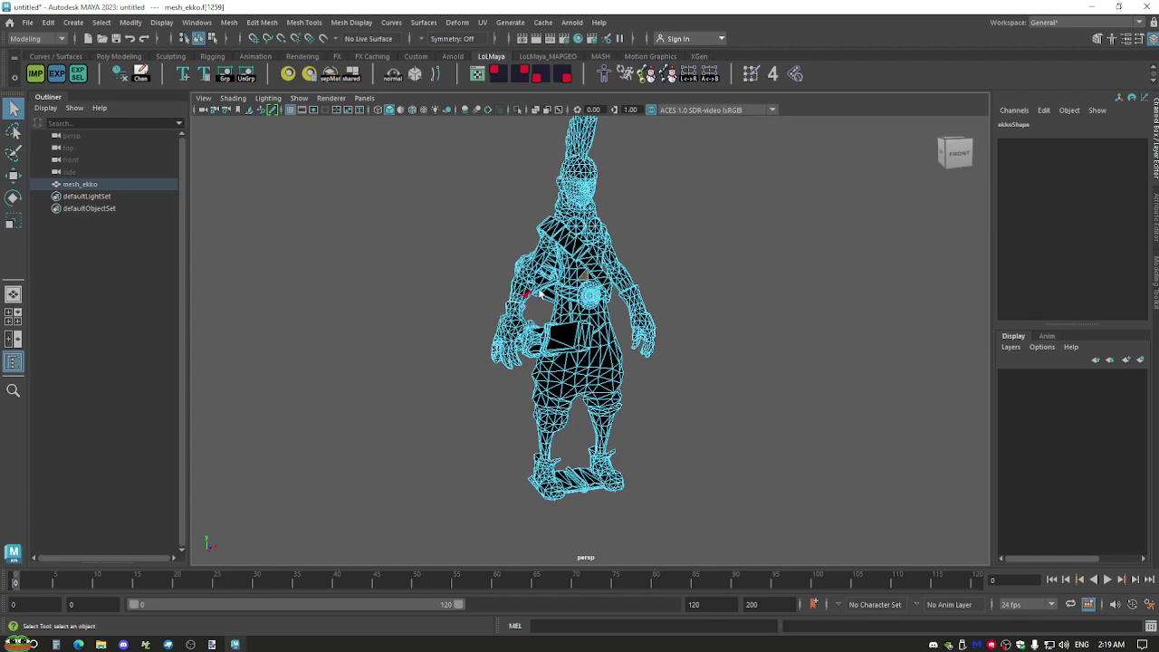
left_click(493, 267)
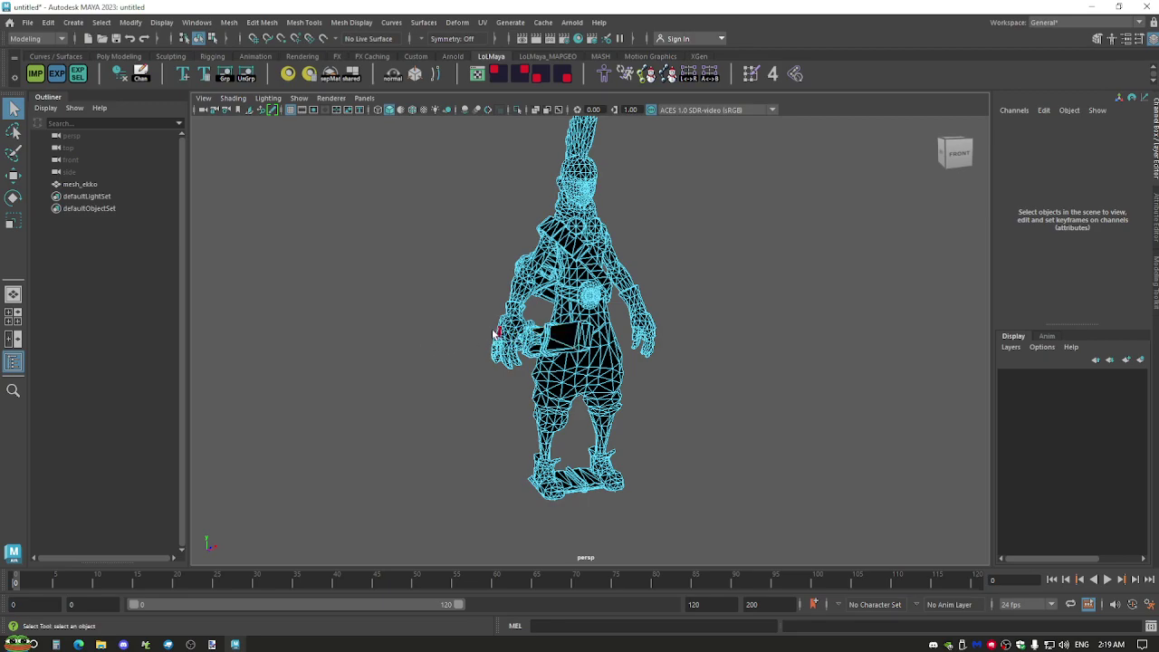
Delete the faces of Ekko's body, keeping the weapon and the hand that holds it.
left_click_drag(435, 356, 348, 298, "alt")
left_click_drag(492, 155, 637, 493)
key("Delete")
left_click_drag(710, 546, 541, 261)
key("Delete")
left_click_drag(564, 551, 498, 425)
Delete the lower faces of the three fingers hanging below the weapon's handle.
left_click_drag(467, 463, 580, 453, "alt")
right_click_drag(580, 453, 737, 473, "alt")
middle_click_drag(737, 474, 634, 345, "alt")
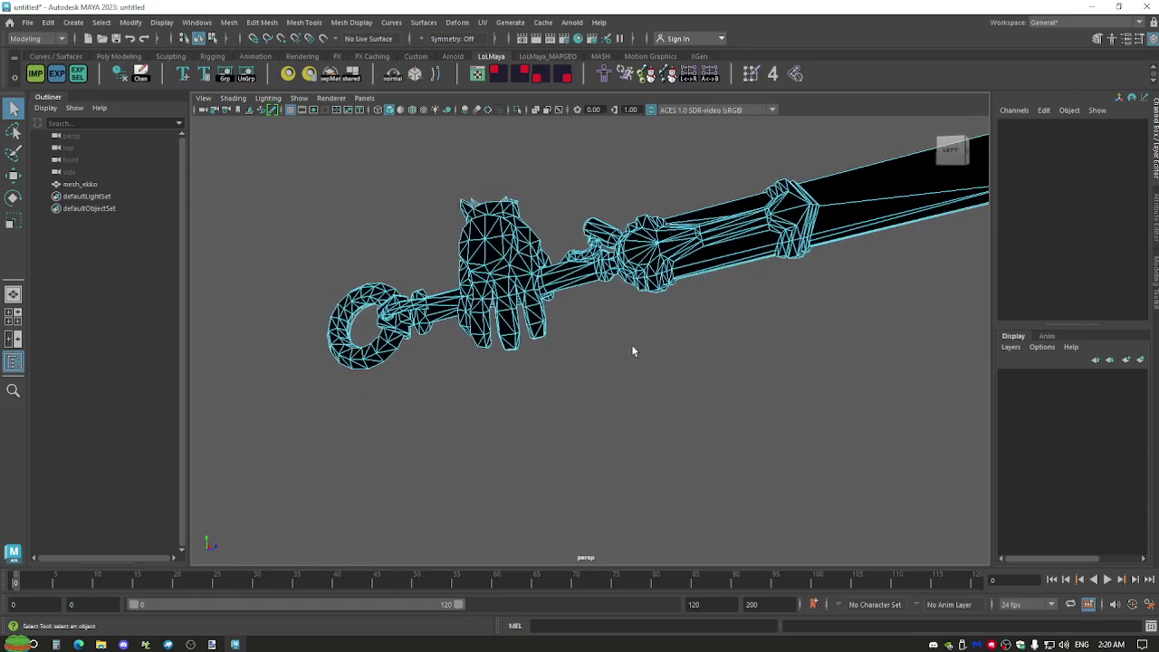
scroll(543, 307, "up", 5)
middle_click_drag(543, 307, 635, 407, "alt")
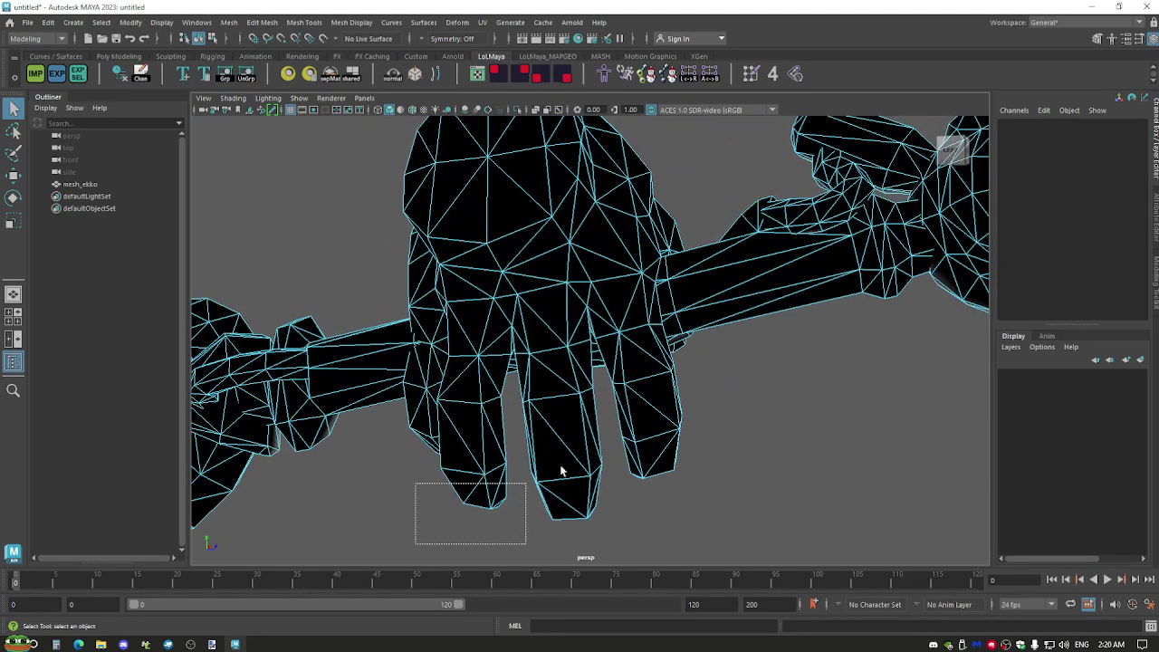
left_click_drag(560, 469, 564, 442)
key("Delete")
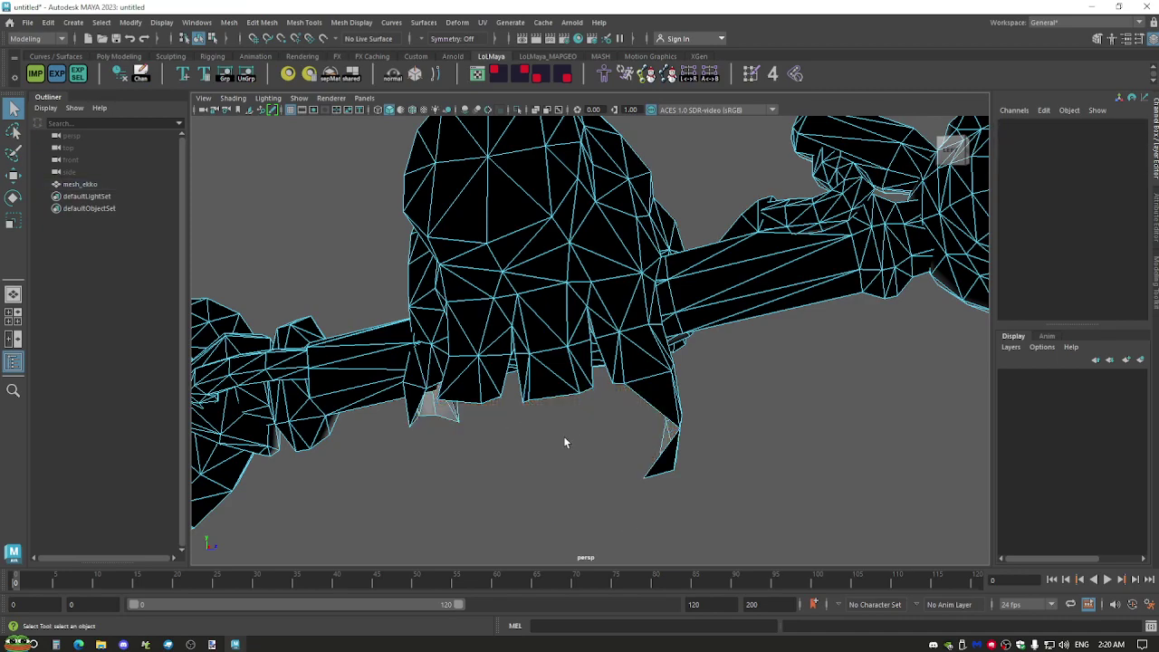
Delete the leftover finger fragments on both sides of the hand and the first faces of the outer finger stump.
left_click(411, 435)
key("Delete")
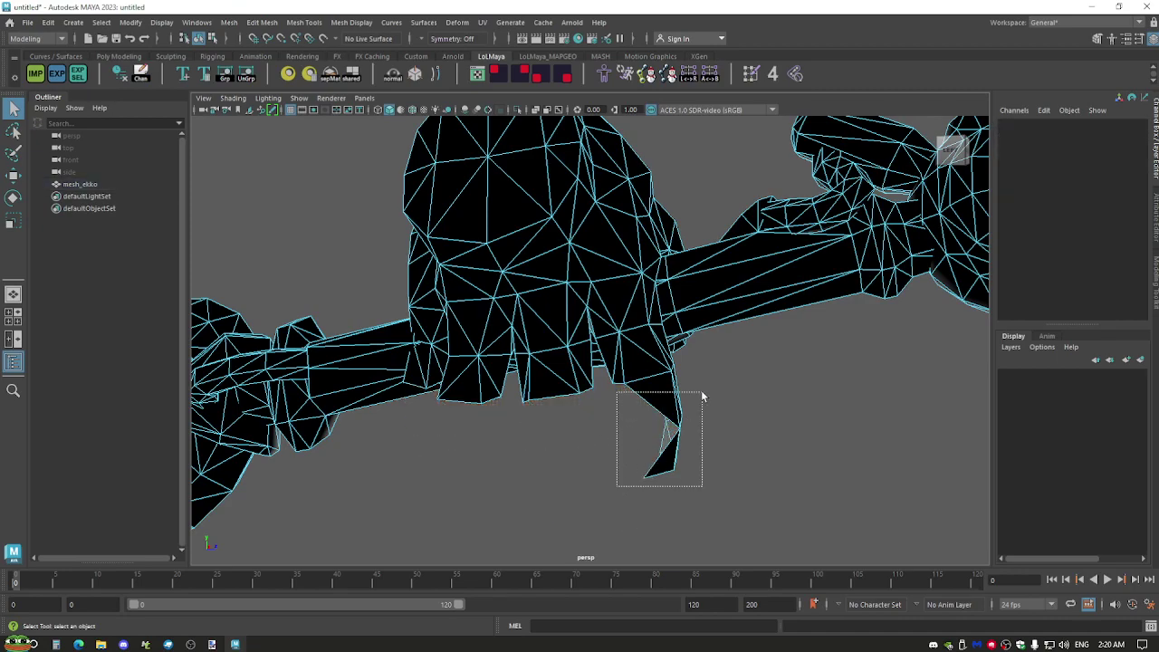
left_click_drag(616, 486, 701, 393)
key("Delete")
left_click(617, 364)
left_click(647, 358, "shift")
key("Delete")
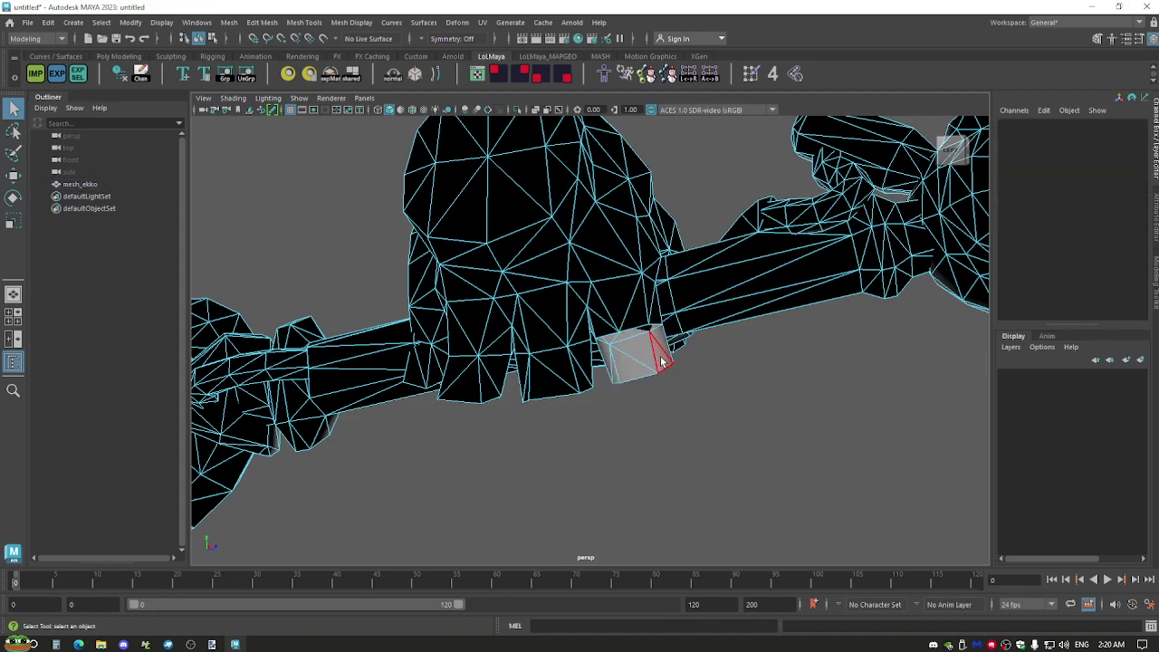
Delete the remaining finger stumps and palm faces of the hand around the weapon's handle.
left_click(608, 368)
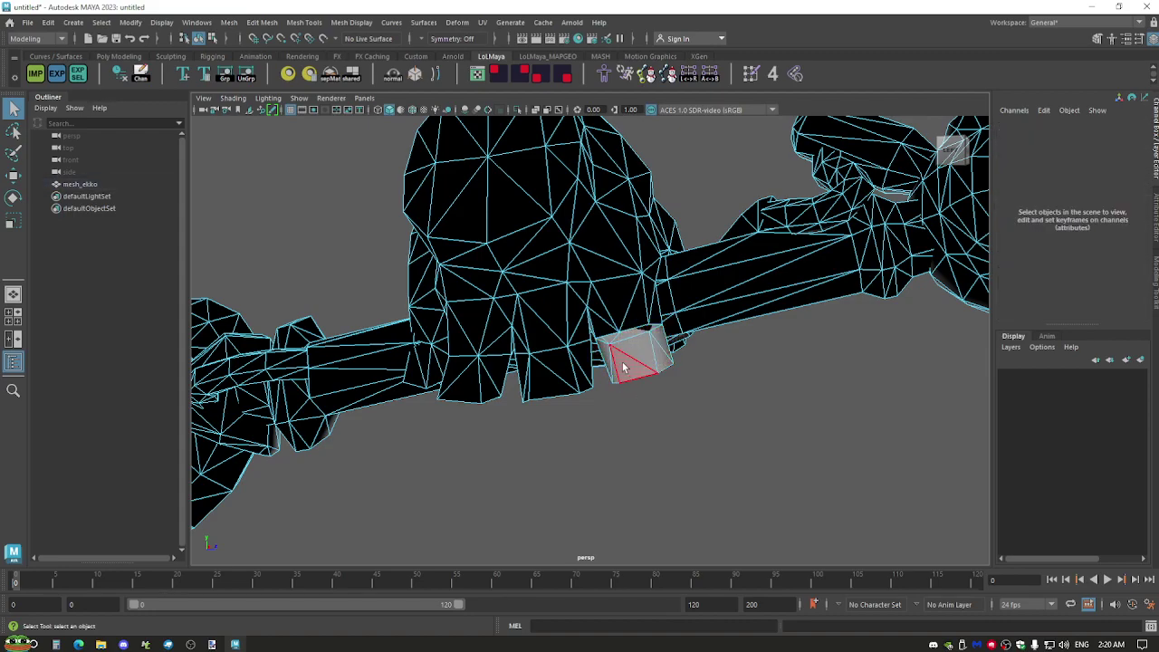
key("Delete")
left_click(641, 344)
key("Delete")
left_click(611, 365)
key("Delete")
left_click(530, 389)
key("Delete")
left_click(530, 389)
key("Delete")
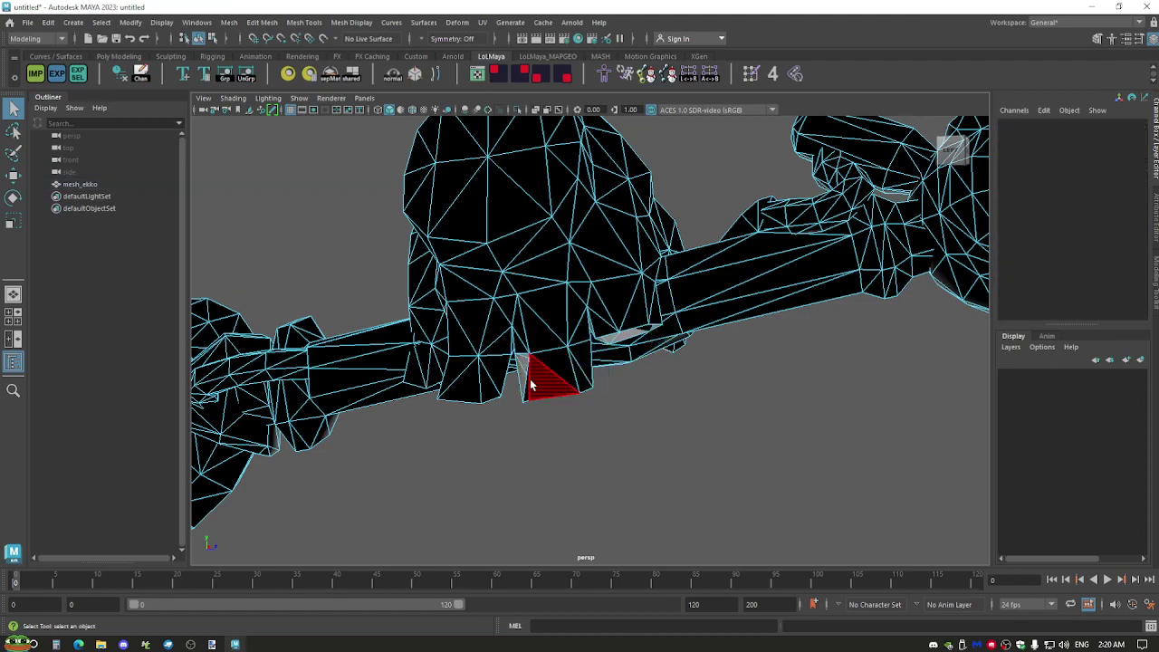
double_click(527, 384)
key("Delete")
scroll(588, 367, "down", 5)
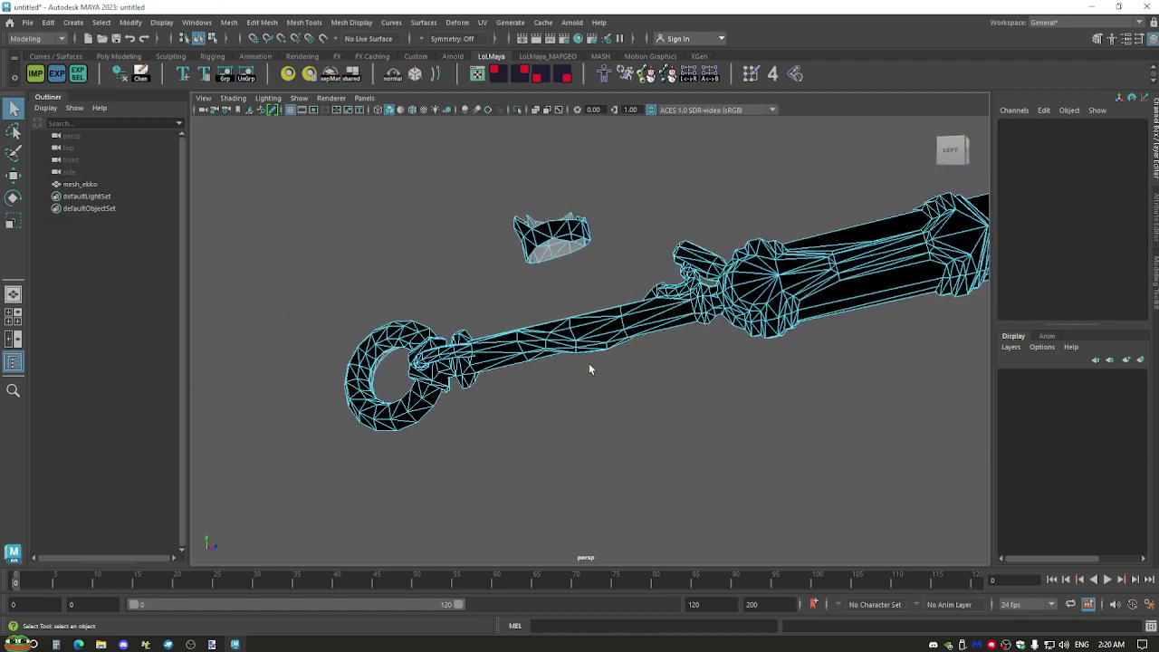
Delete the leftover hand fragment floating above the weapon's handle.
left_click(537, 247)
left_click_drag(597, 203, 597, 204)
key("Delete")
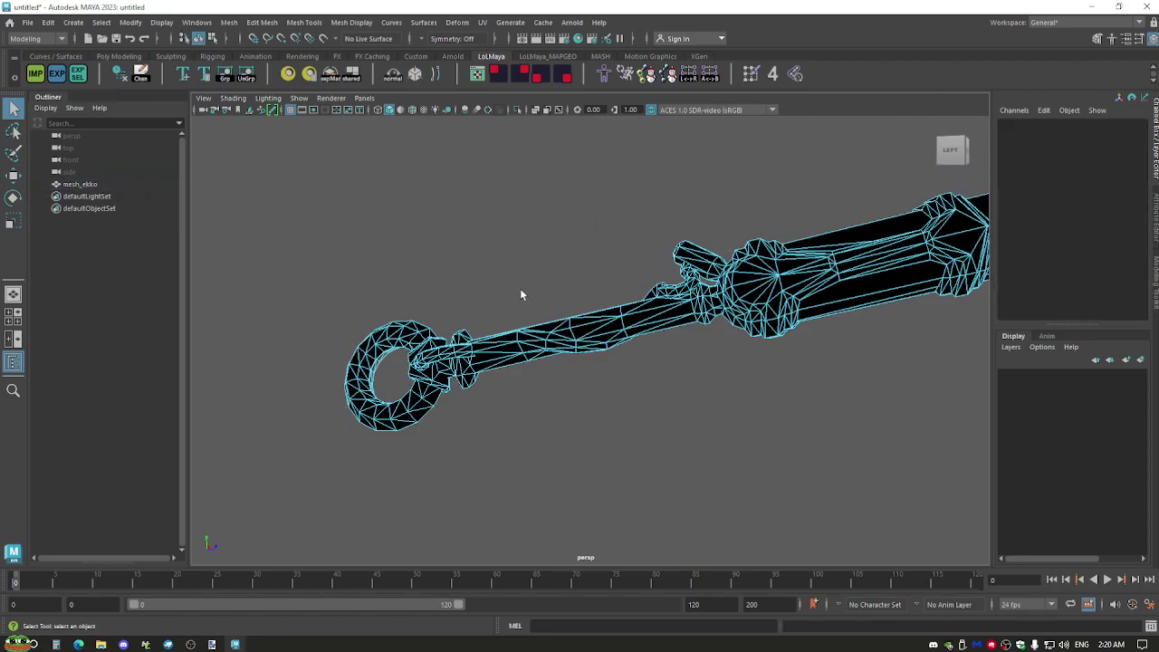
Select all faces of the weapon, shift it closer to the grid from above, and scale it down uniformly to about grid size.
left_click_drag(582, 427, 535, 303, "alt")
scroll(517, 381, "down", 3)
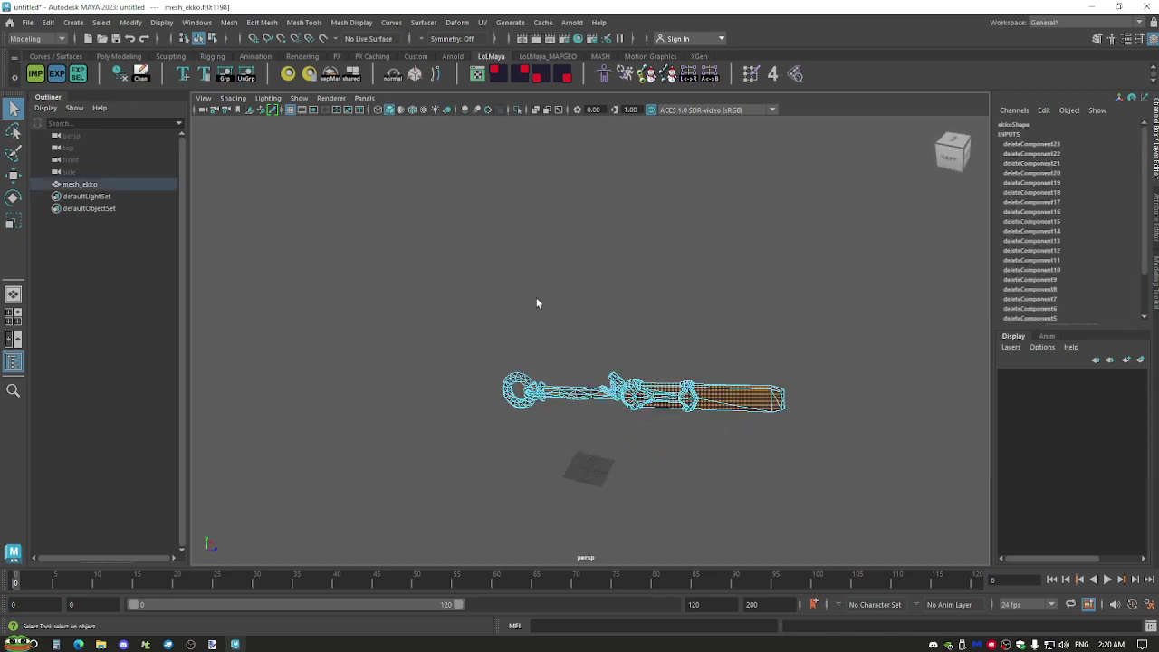
left_click(14, 176)
left_click_drag(520, 292, 567, 288, "alt")
left_click_drag(685, 339, 872, 307, "alt")
left_click(955, 157)
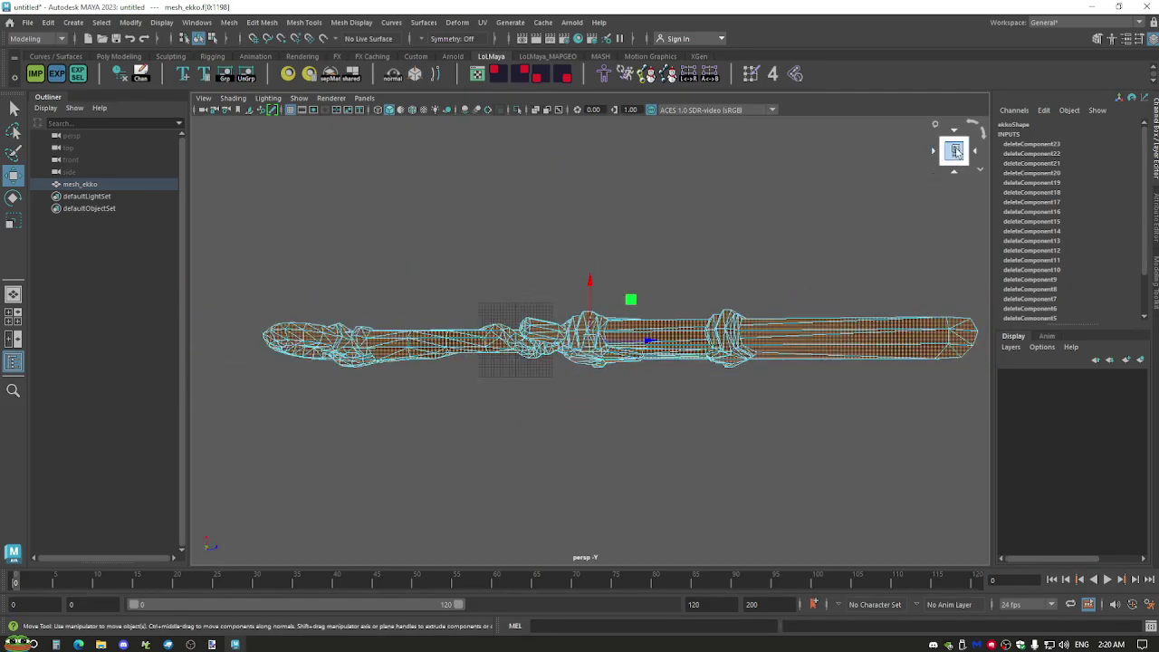
left_click(592, 289)
left_click_drag(592, 288, 492, 268)
left_click(11, 221)
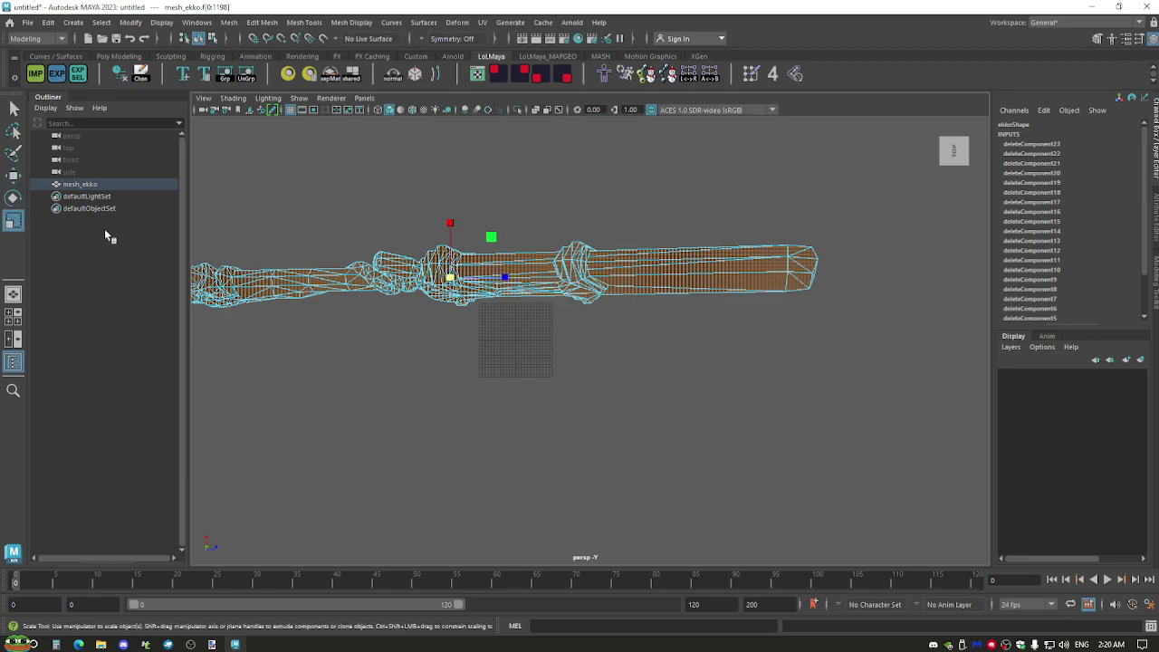
left_click_drag(447, 275, 154, 356)
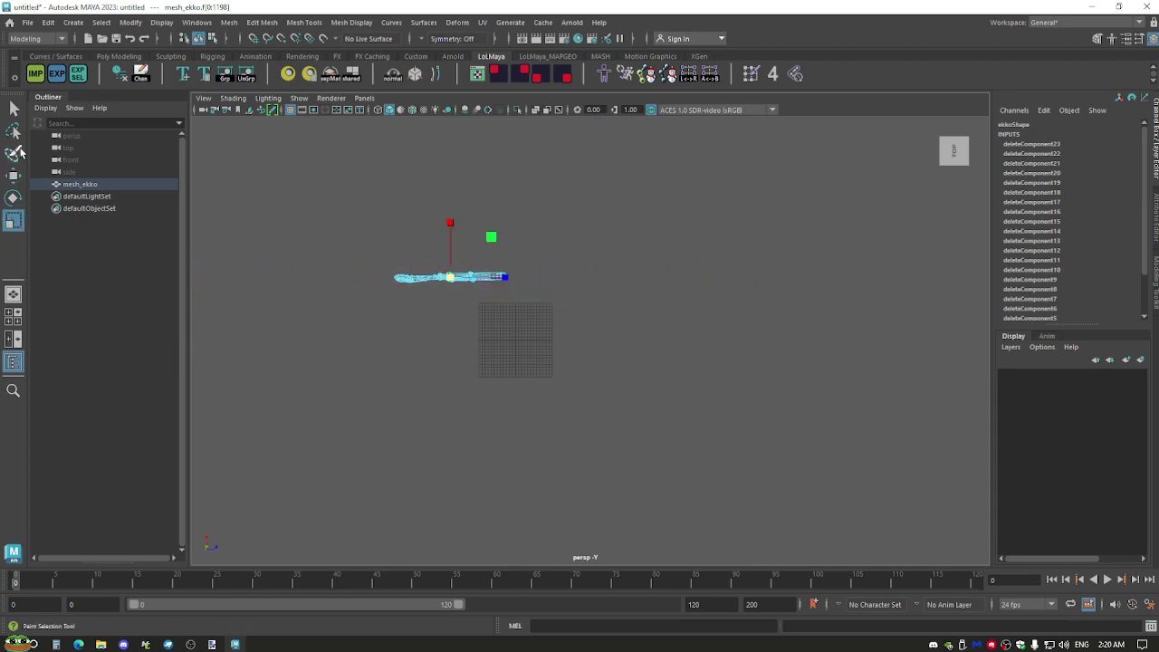
Move the scaled-down weapon down until it hovers a short distance above the grid.
key("w")
left_click_drag(470, 270, 566, 247, "alt")
left_click_drag(548, 313, 570, 261, "alt")
key("shift+period")
left_click_drag(543, 222, 544, 382)
left_click_drag(564, 466, 643, 316, "alt")
right_click_drag(644, 316, 613, 419, "alt")
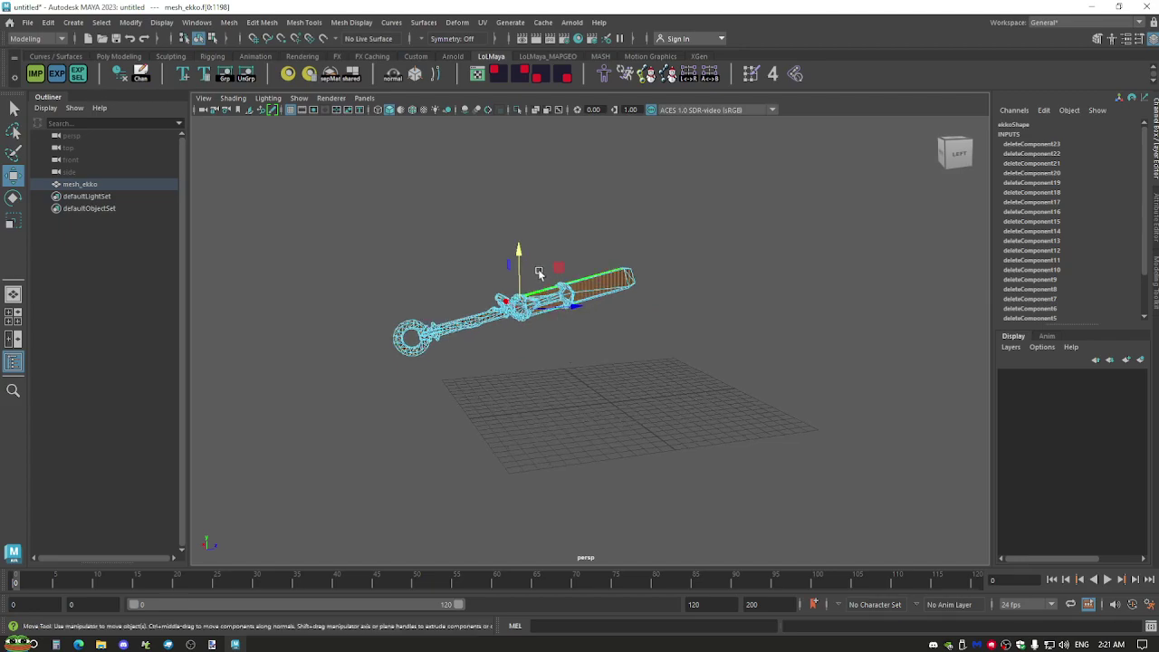
Try lowering the weapon onto the grid plane, and undo the move and the deselection.
left_click_drag(538, 272, 395, 461, "alt")
left_click(657, 471)
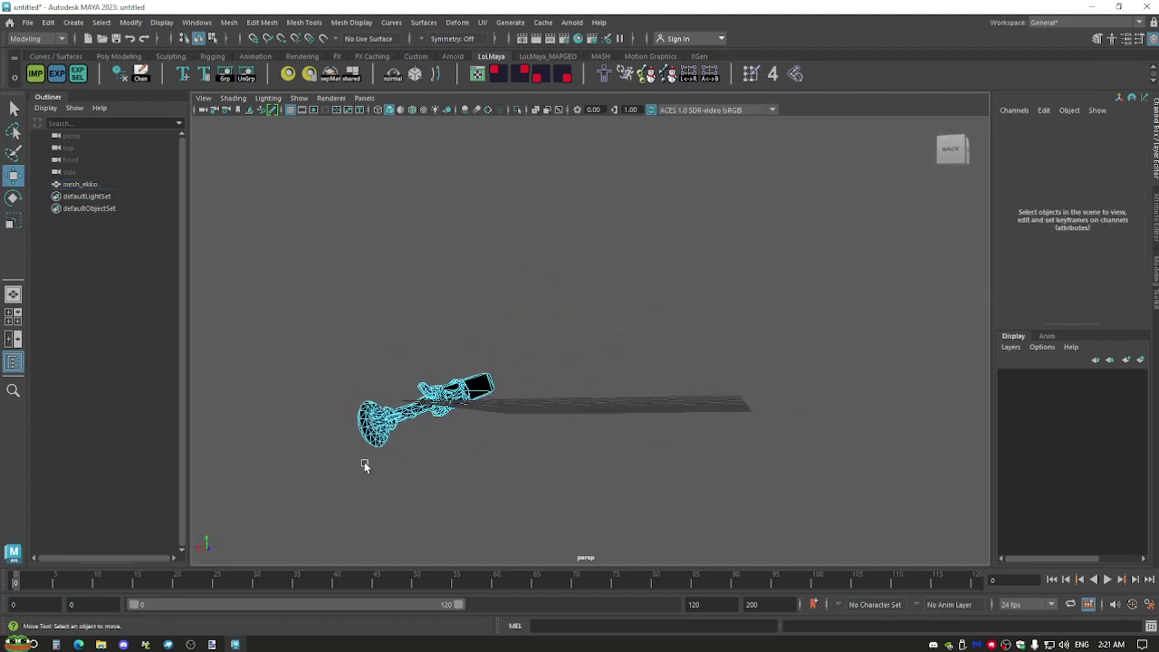
key("ctrl+z")
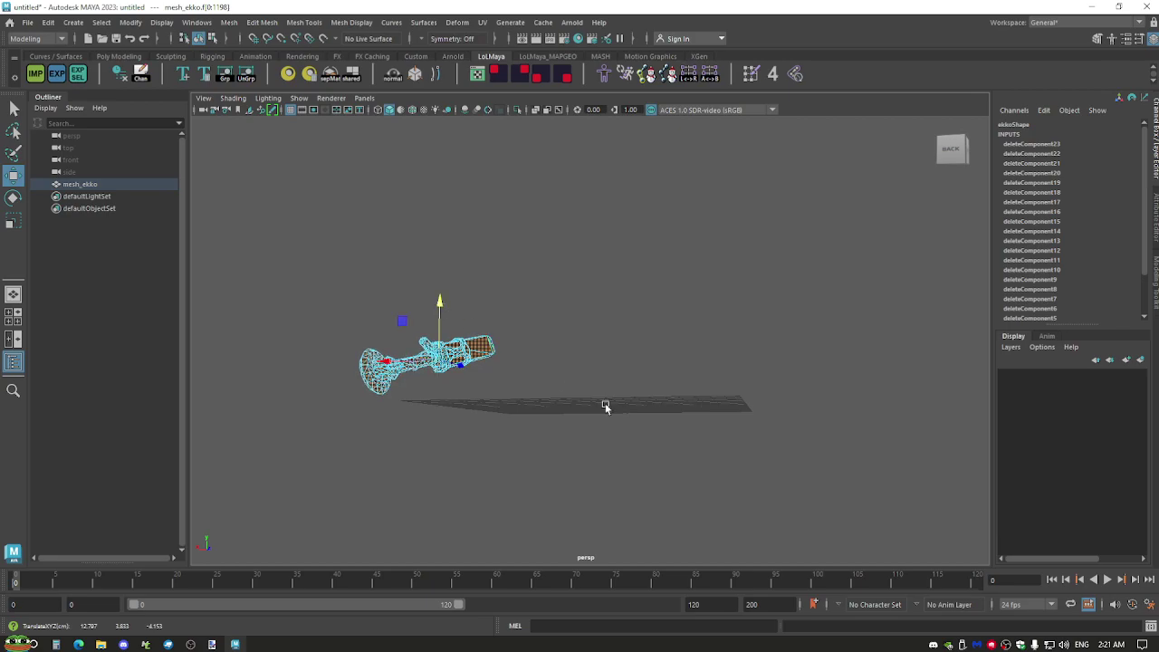
left_click(615, 432)
left_click_drag(620, 440, 501, 462, "alt")
key("ctrl+z")
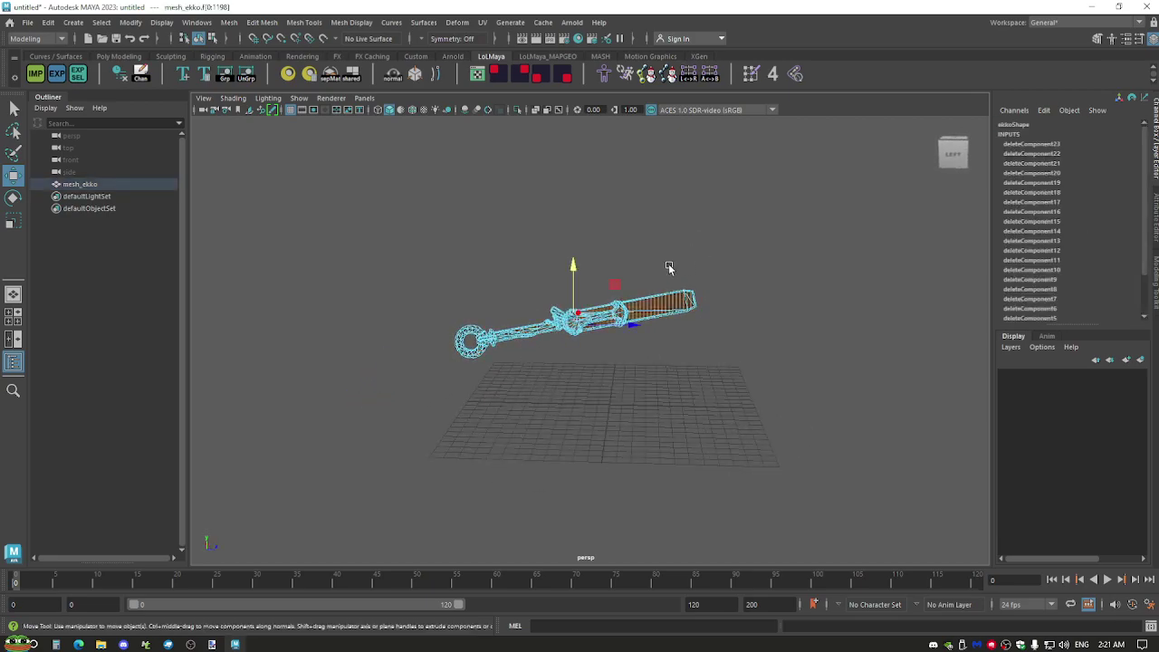
Move the weapon over the grid's centre and activate the Rotate tool, checking its tilt from several sides.
left_click_drag(616, 326, 601, 420, "alt")
left_click_drag(613, 472, 731, 453, "alt")
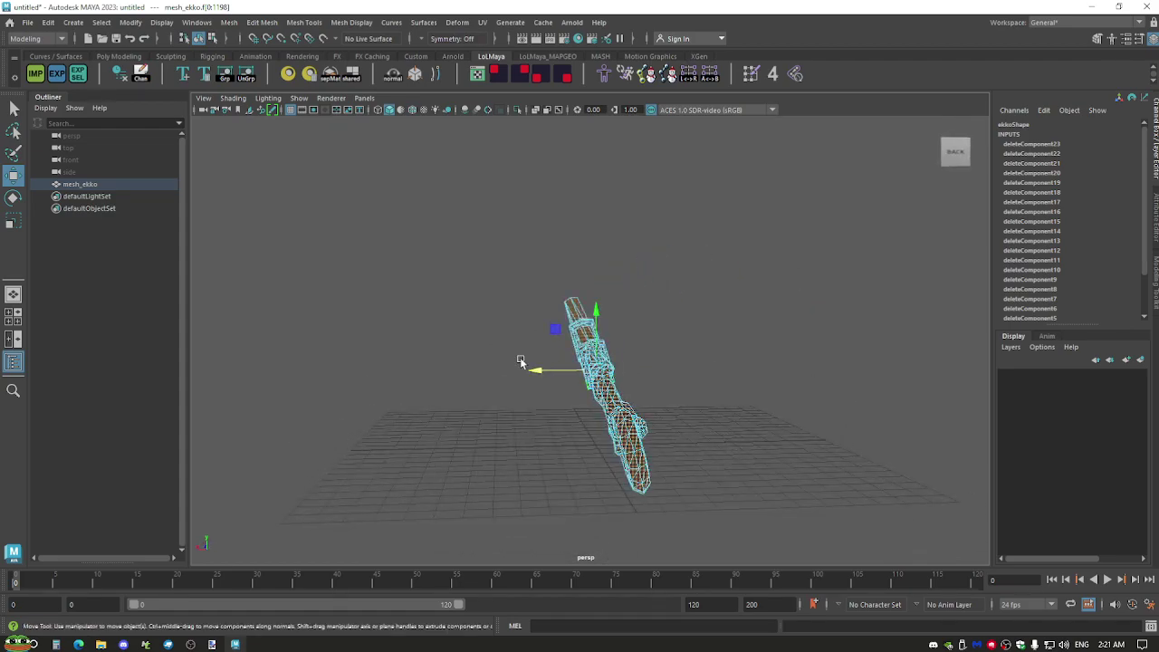
left_click(13, 198)
left_click_drag(389, 435, 658, 386, "alt")
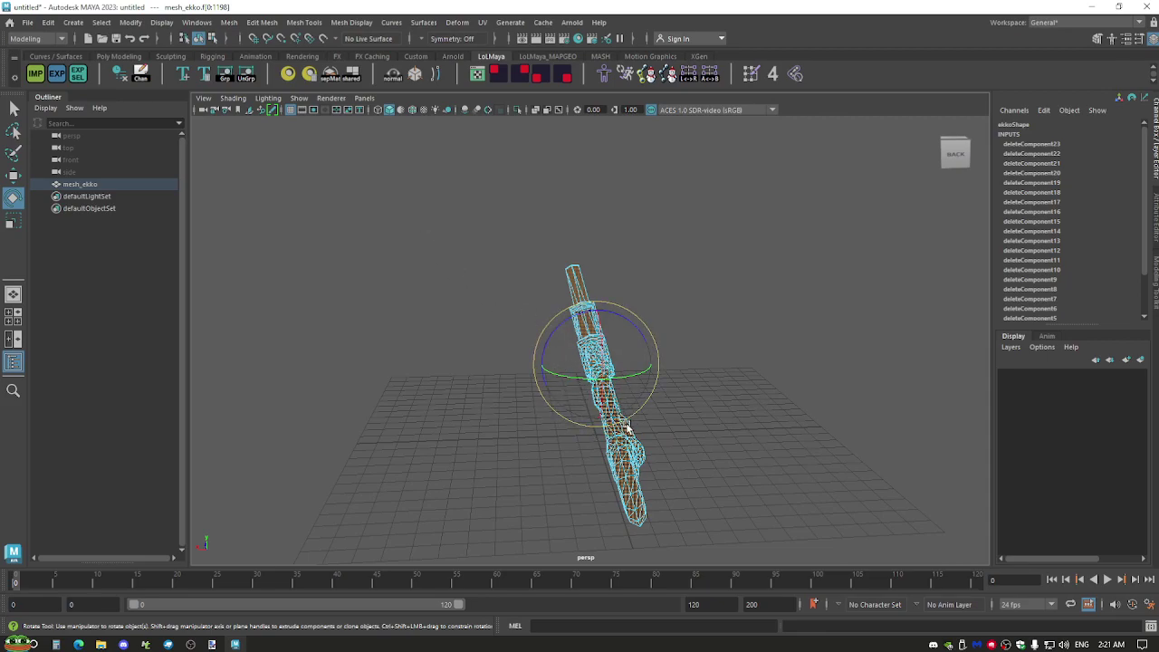
left_click_drag(701, 449, 667, 393, "alt")
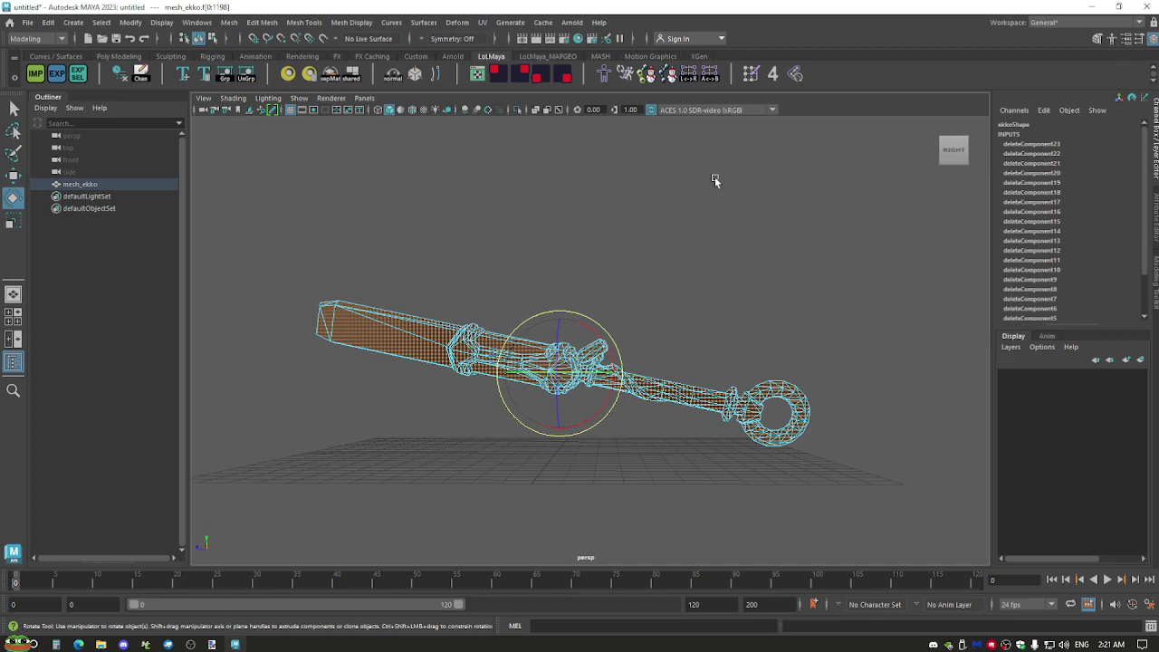
left_click_drag(638, 420, 628, 457, "alt")
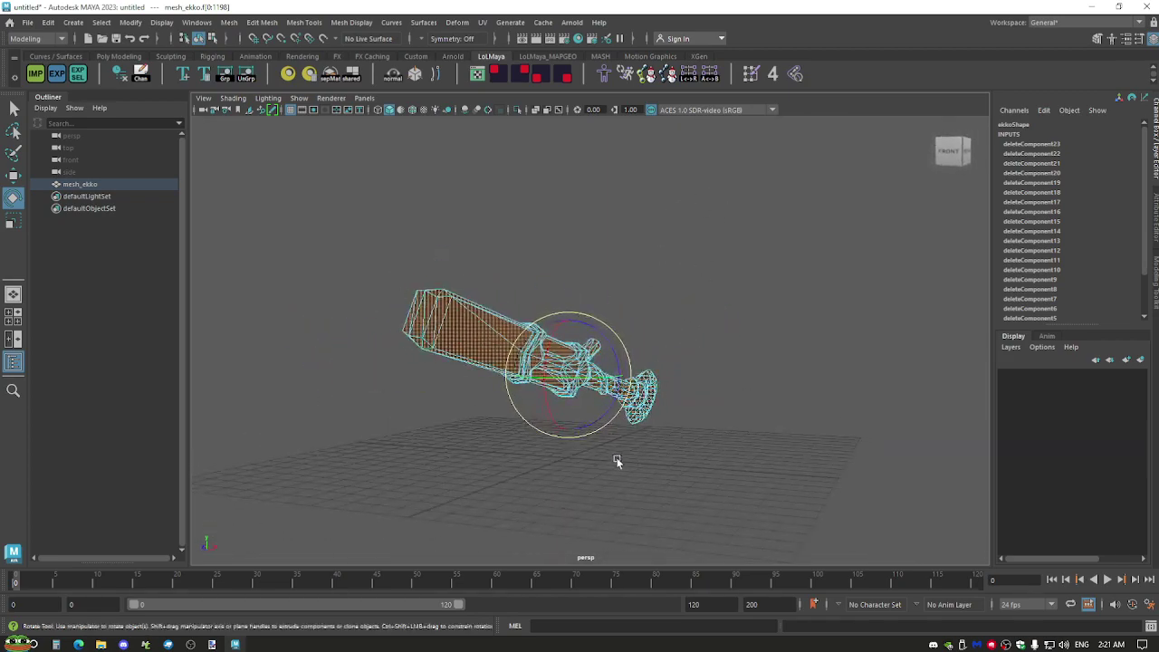
Switch to the web browser and view the hammer model in the drububu voxelizer.
left_click(77, 644)
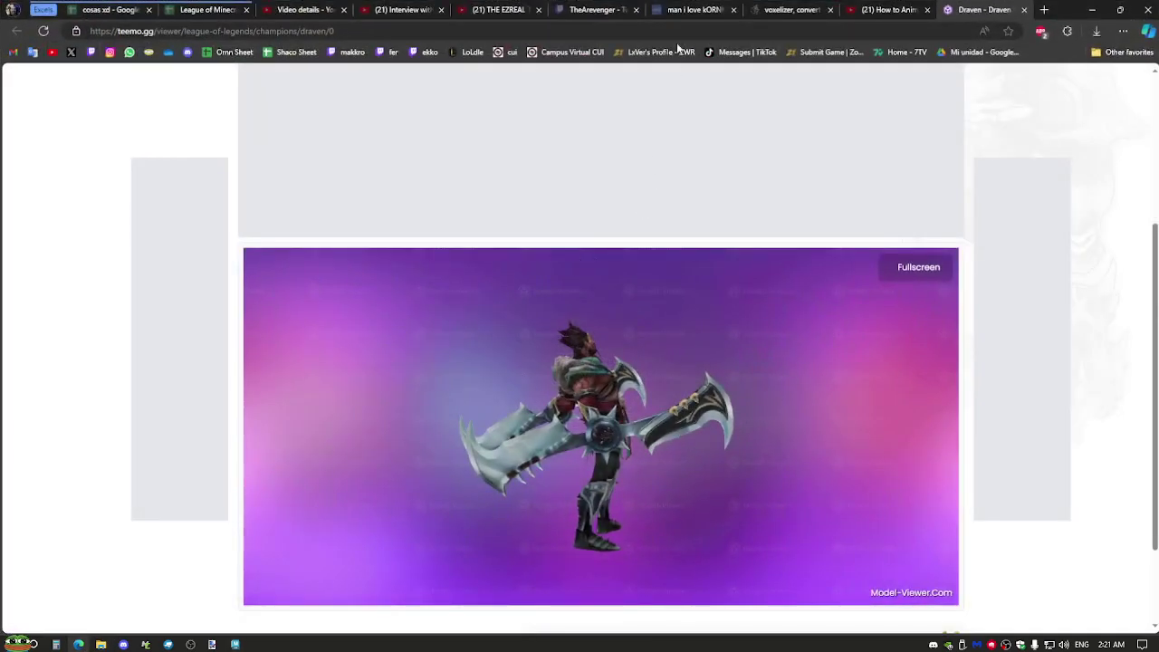
left_click(792, 10)
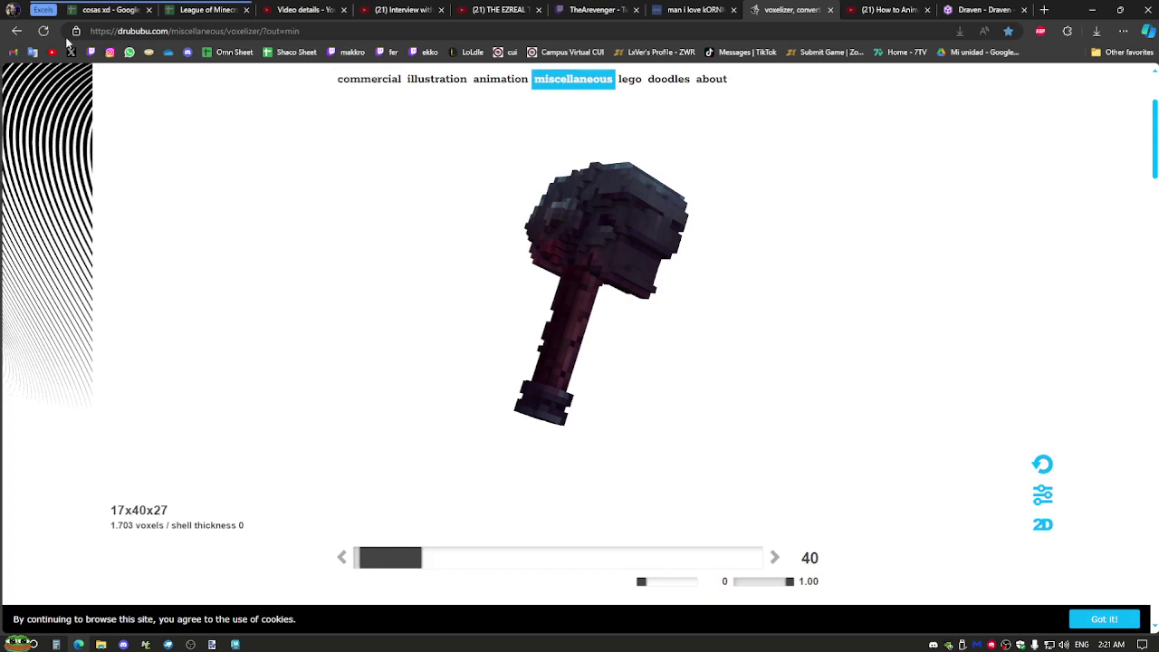
left_click(982, 10)
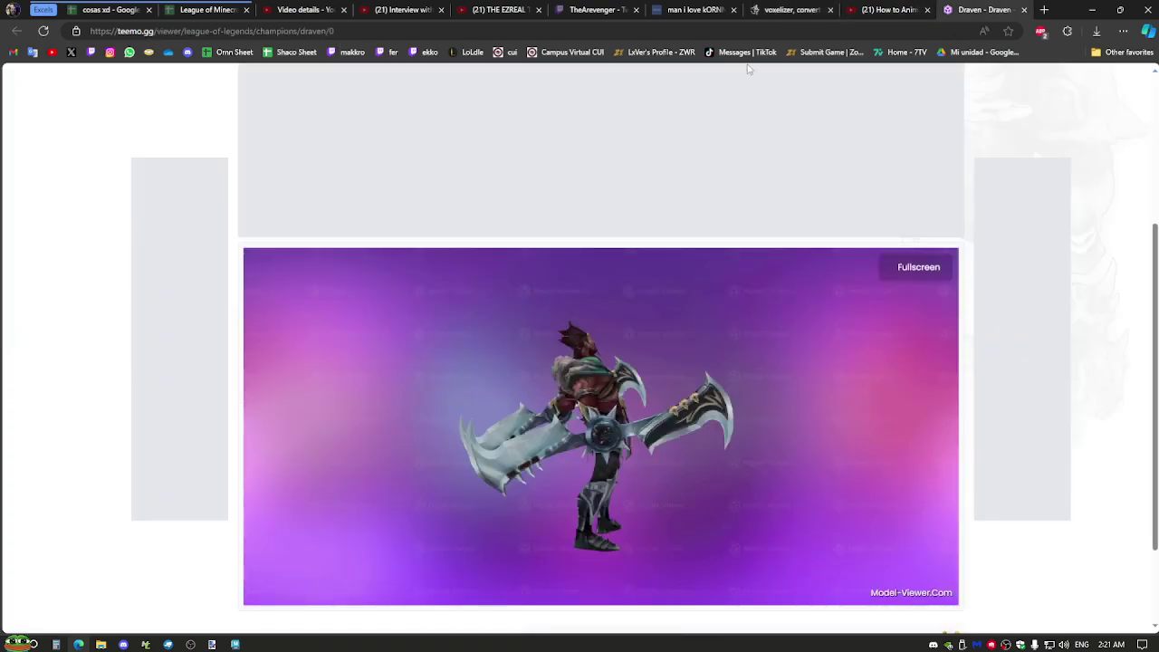
left_click(776, 10)
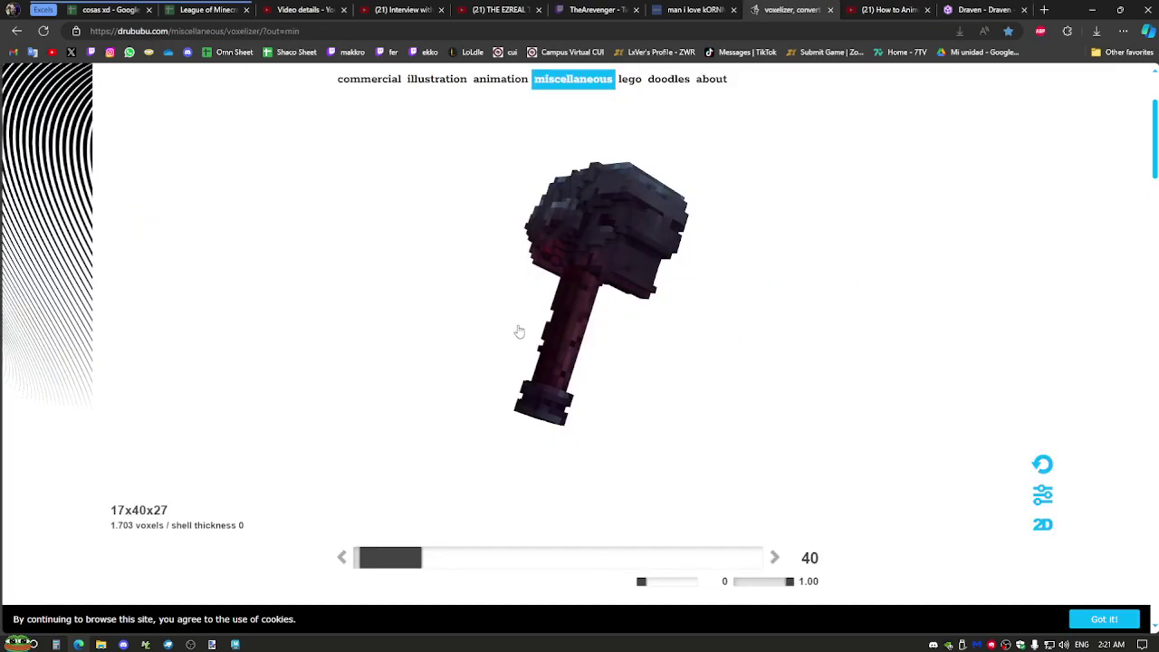
Return to Maya and rotate the weapon until its length lies level with the grid plane.
key("alt+Tab")
left_click_drag(429, 492, 432, 434, "alt")
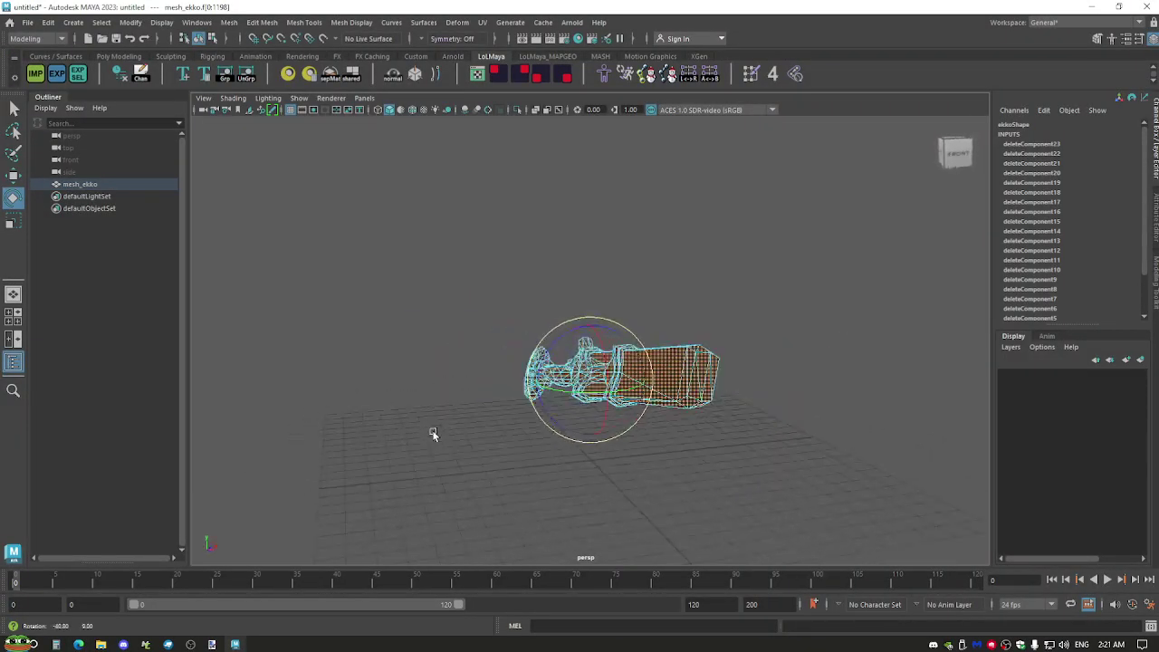
key("alt+Tab")
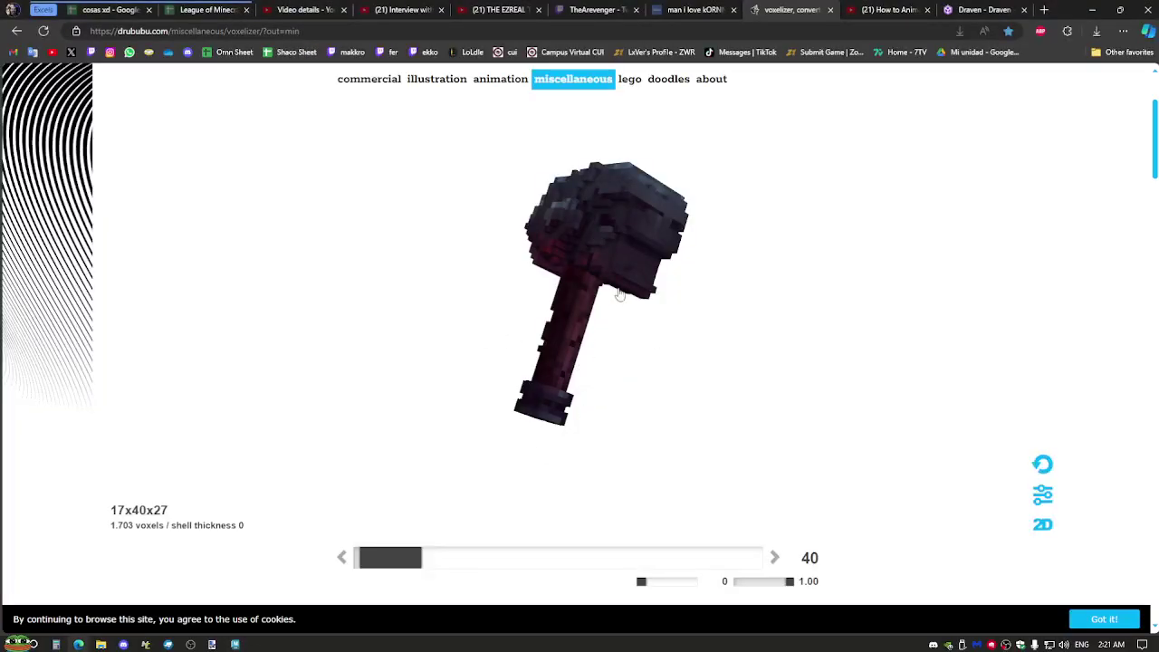
key("alt+Tab")
left_click_drag(528, 454, 598, 319, "alt")
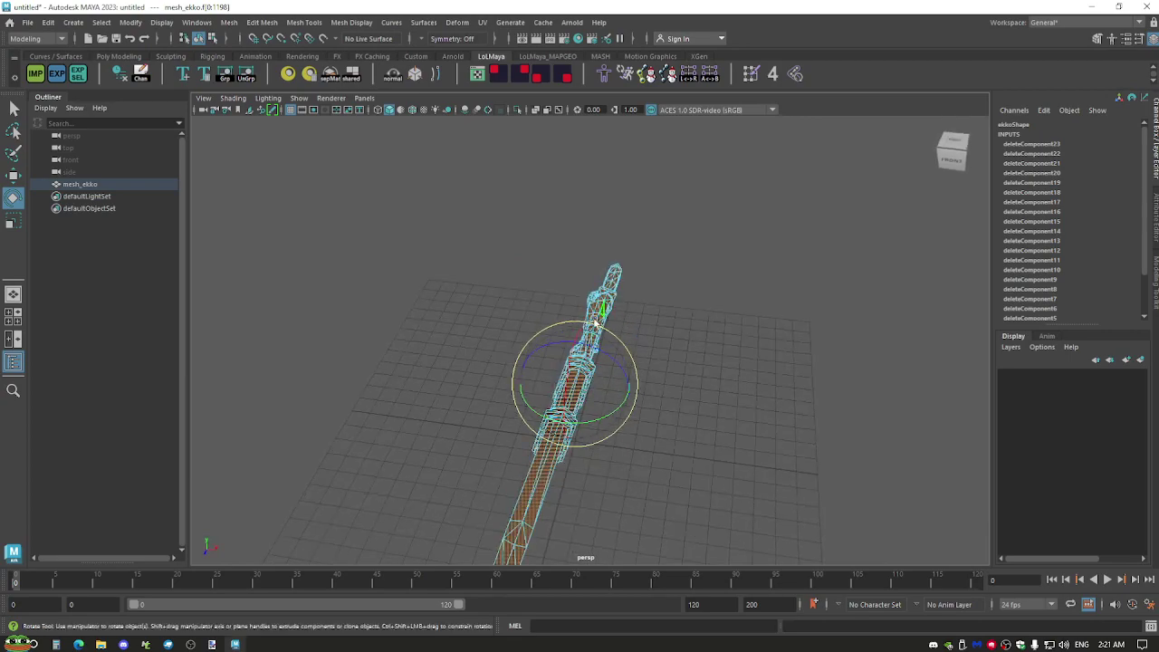
Switch back to the voxelizer in the browser and orbit the hammer model to examine its orientation.
key("alt+Tab")
mouse_move(652, 362)
left_mouse_down()
mouse_move(584, 344)
mouse_move(547, 344)
mouse_move(537, 360)
left_mouse_up()
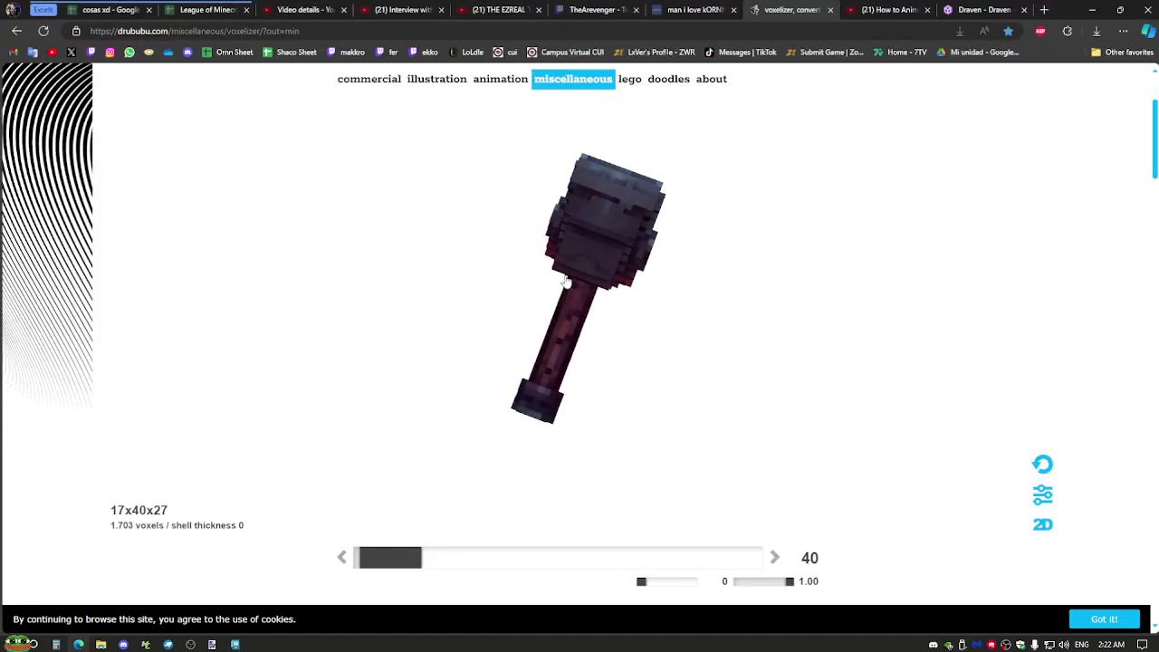
left_click_drag(521, 324, 540, 175)
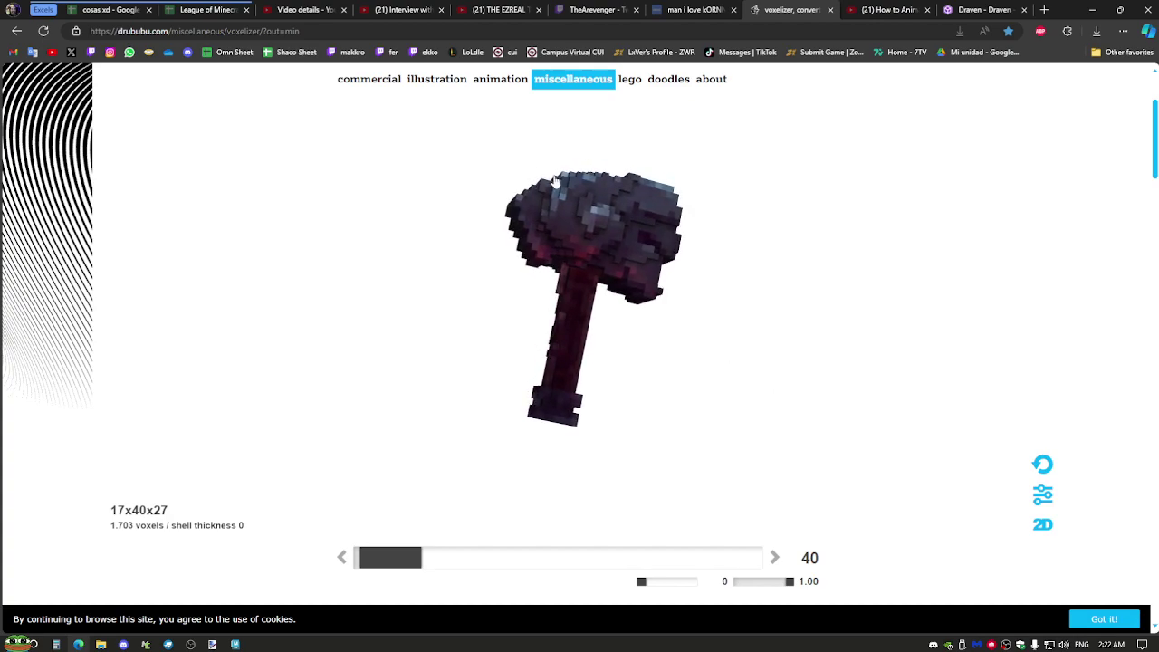
Return to Maya and rotate the weapon about its vertical axis so it runs parallel to the grid lines.
key("alt+Tab")
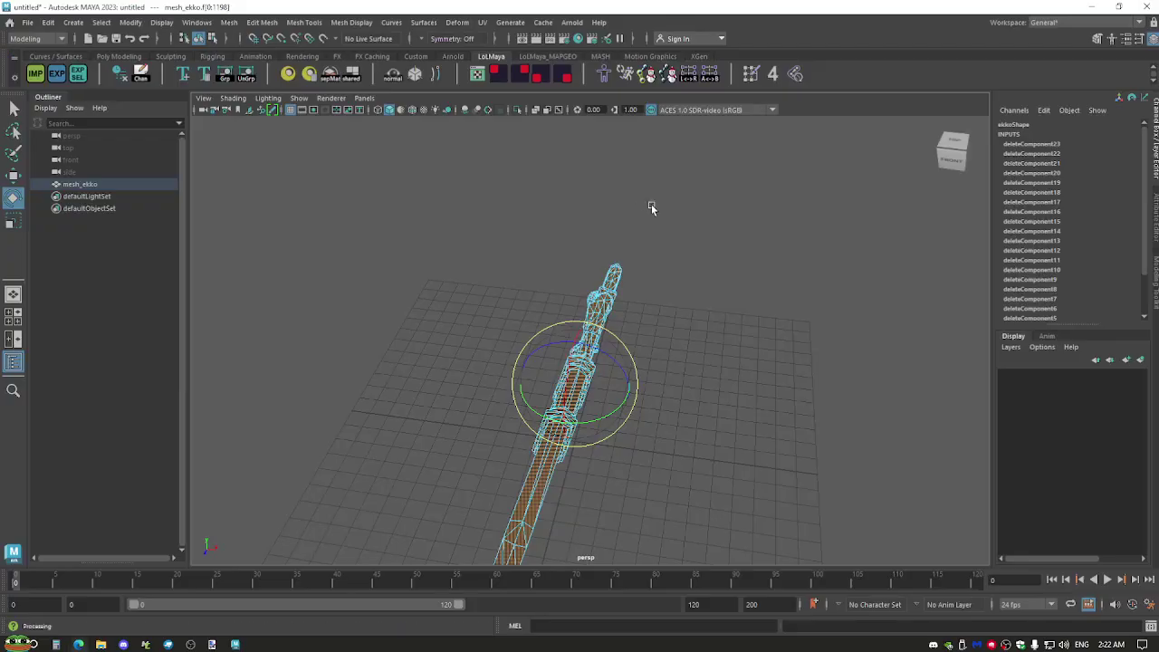
mouse_move(679, 380)
middle_mouse_down()
mouse_move(686, 466)
mouse_move(698, 387)
middle_mouse_up()
left_click(954, 158)
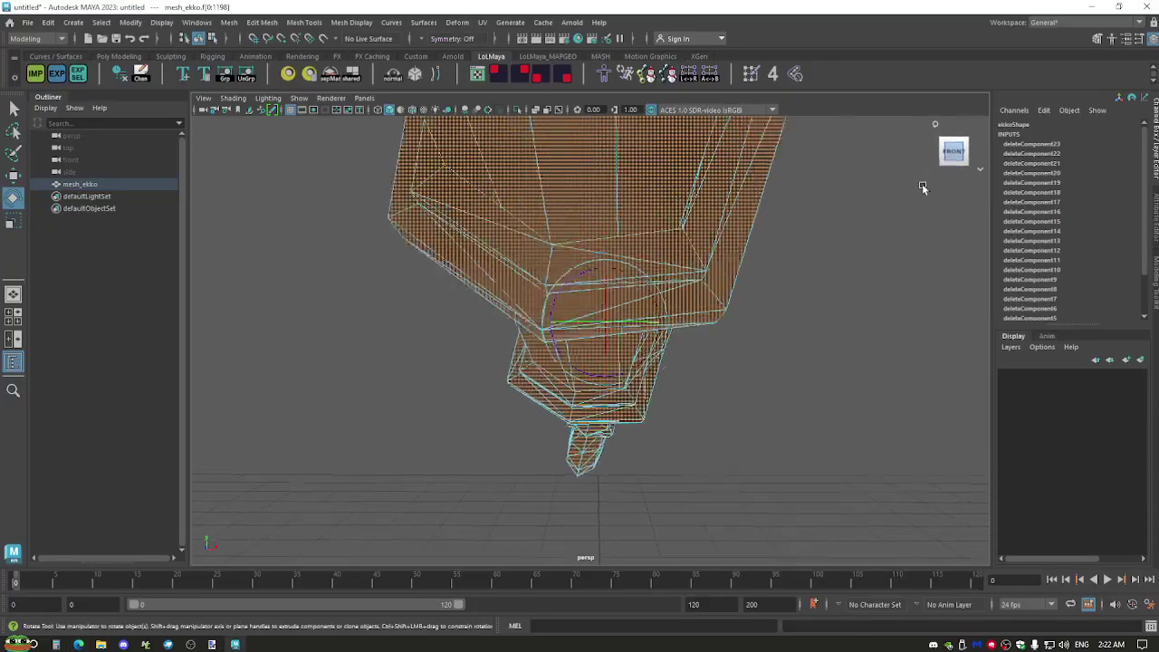
left_click_drag(627, 376, 594, 329)
key("ctrl+z")
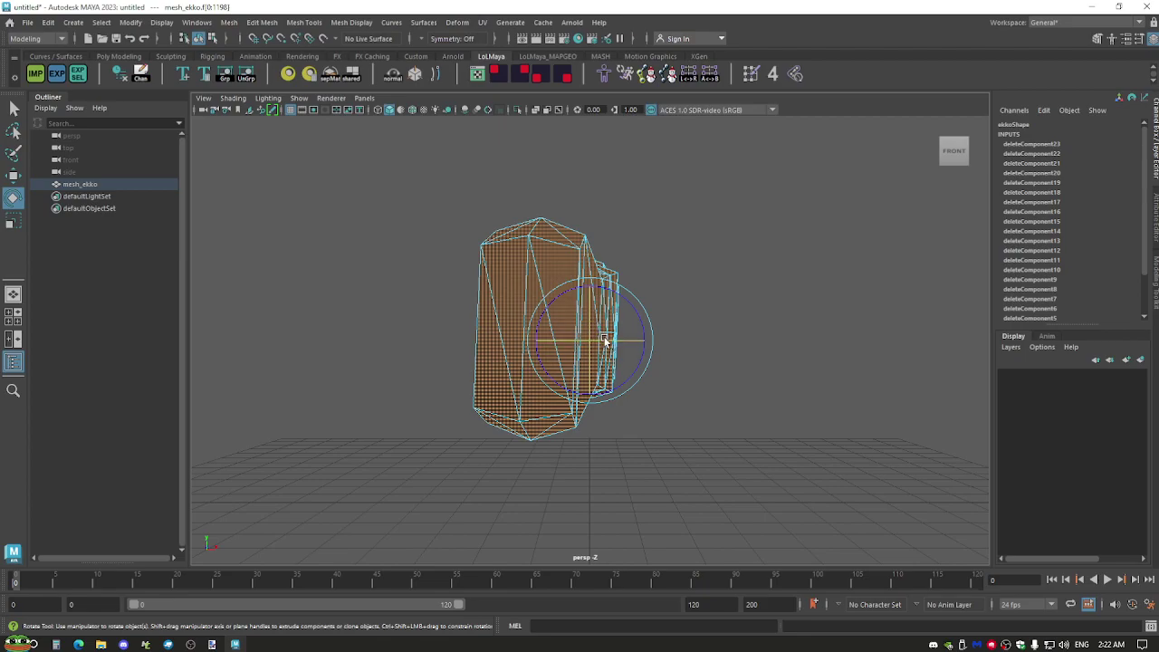
key("ctrl+z")
left_click_drag(472, 465, 677, 512, "alt")
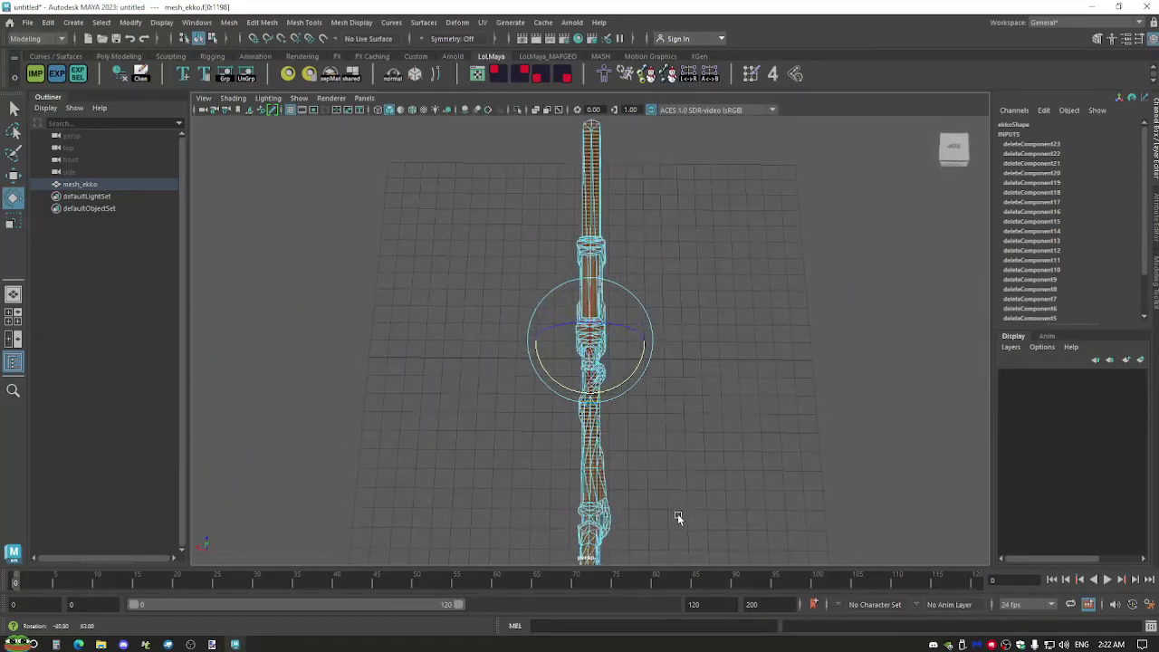
Shift the weapon sideways in the top view so it sits on the grid's centre line.
left_click(955, 151)
scroll(730, 346, "up", 5)
scroll(760, 336, "down", 3)
scroll(760, 339, "down", 4)
scroll(697, 347, "up", 2)
key("w")
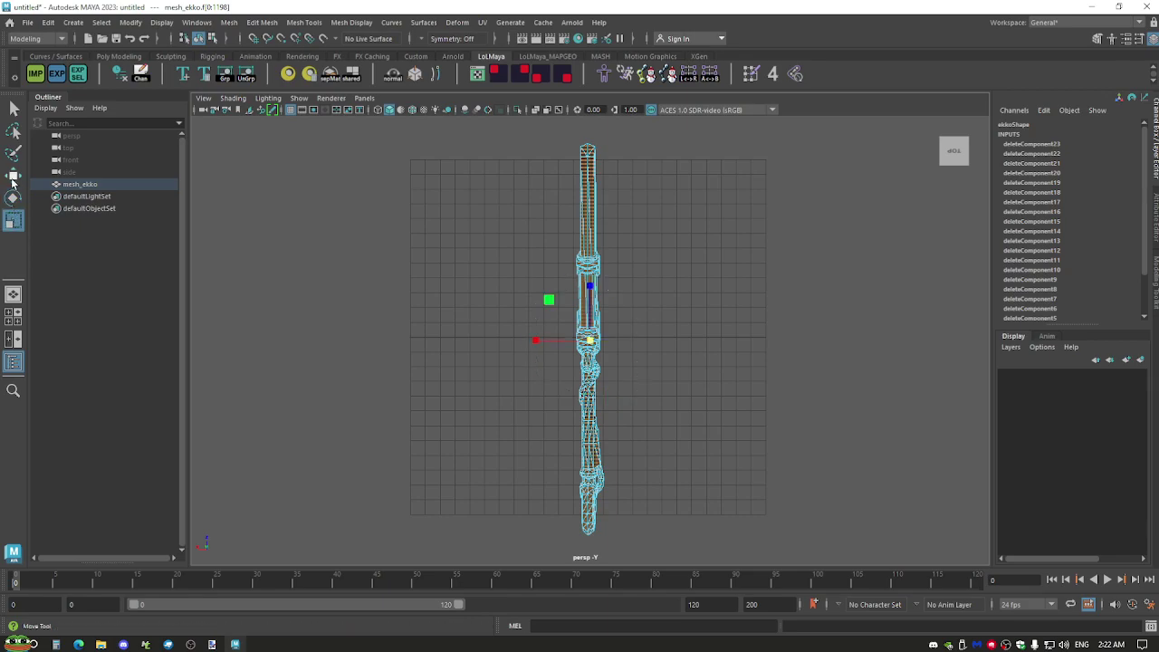
left_click_drag(551, 344, 599, 347)
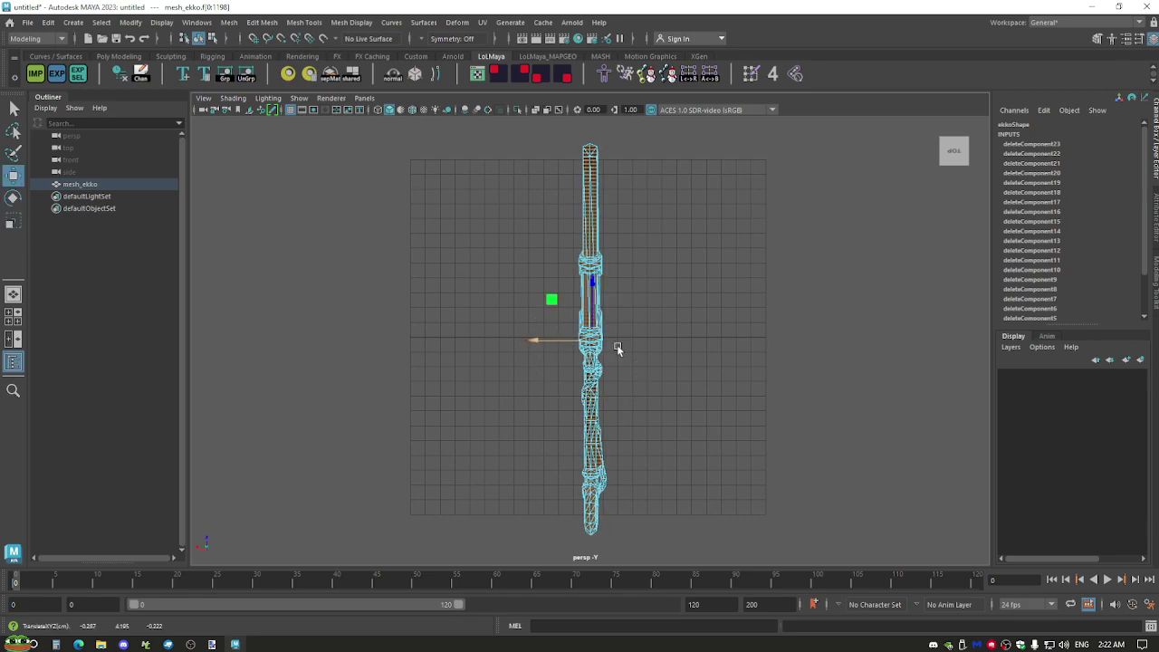
Check the weapon from the left side and rotate it slightly in the front view so the blade stands upright.
left_click_drag(872, 305, 930, 192, "alt")
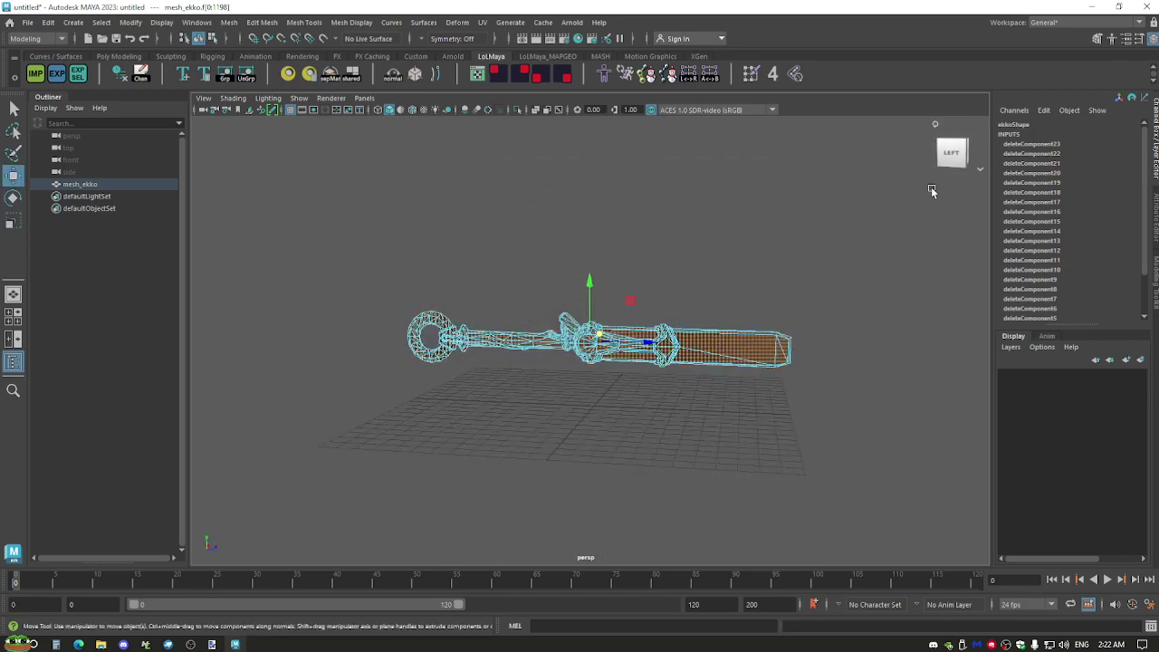
left_click(952, 154)
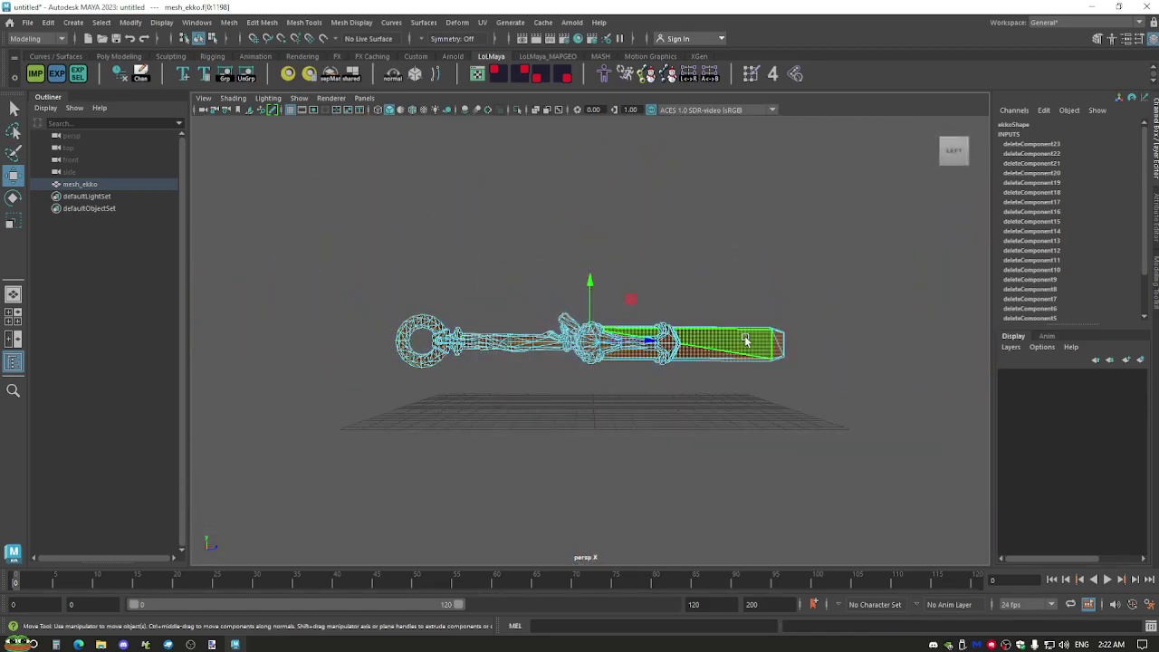
scroll(724, 362, "up", 3)
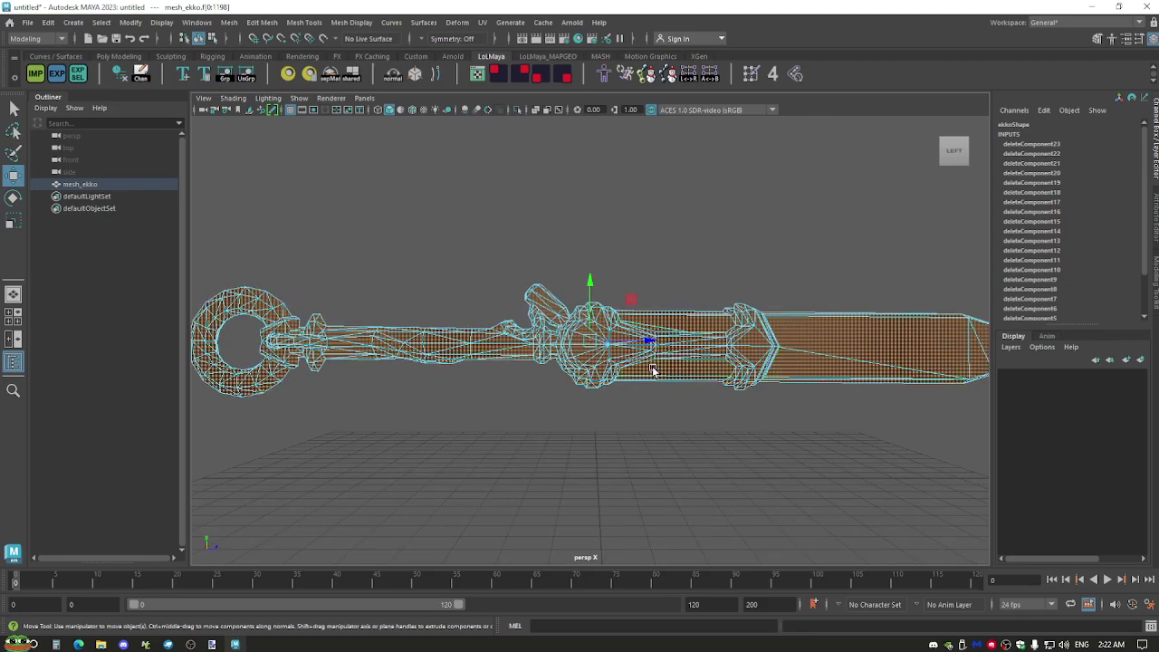
left_click_drag(928, 172, 700, 352, "alt")
left_click(962, 154)
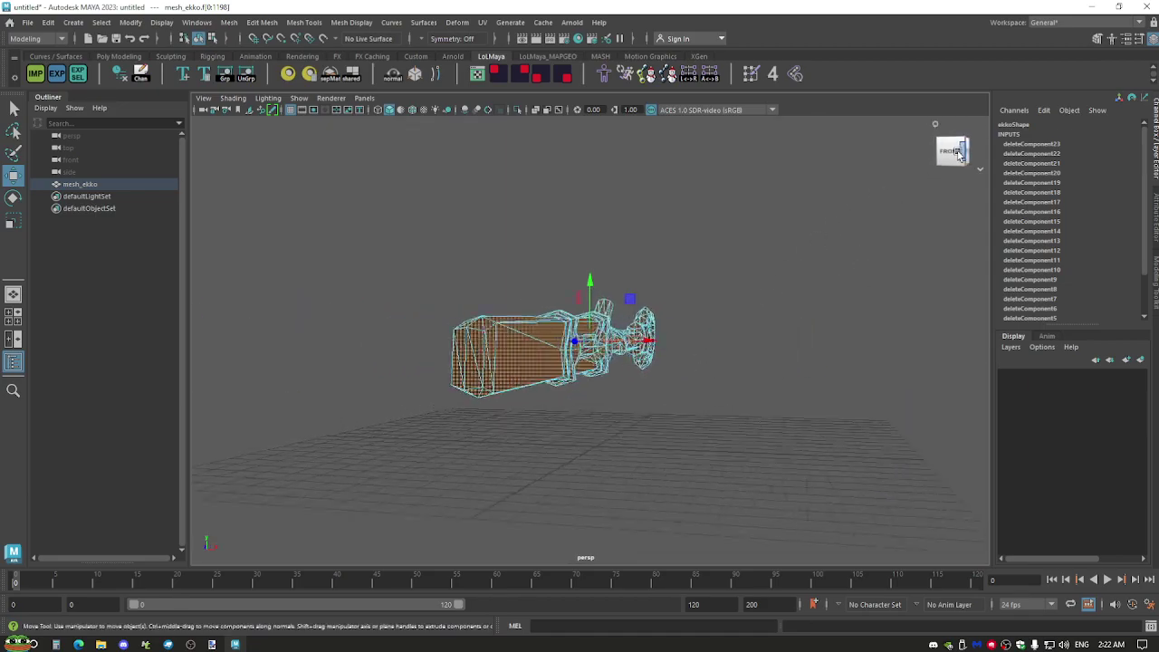
left_click(942, 152)
scroll(835, 323, "down", 6)
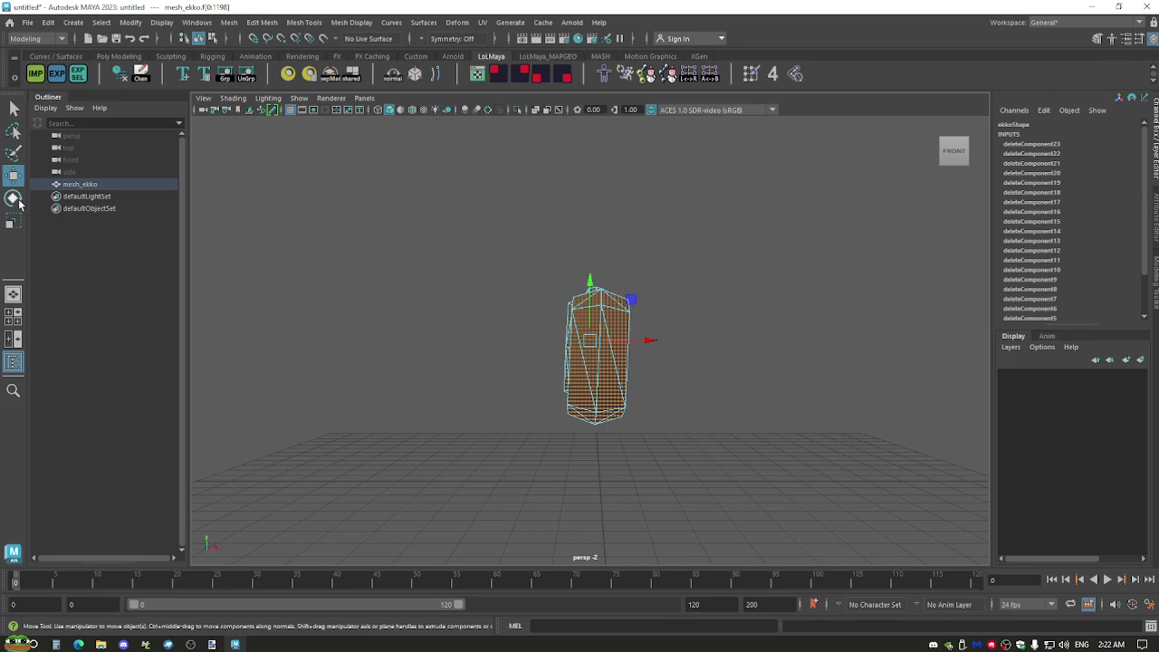
left_click(16, 200)
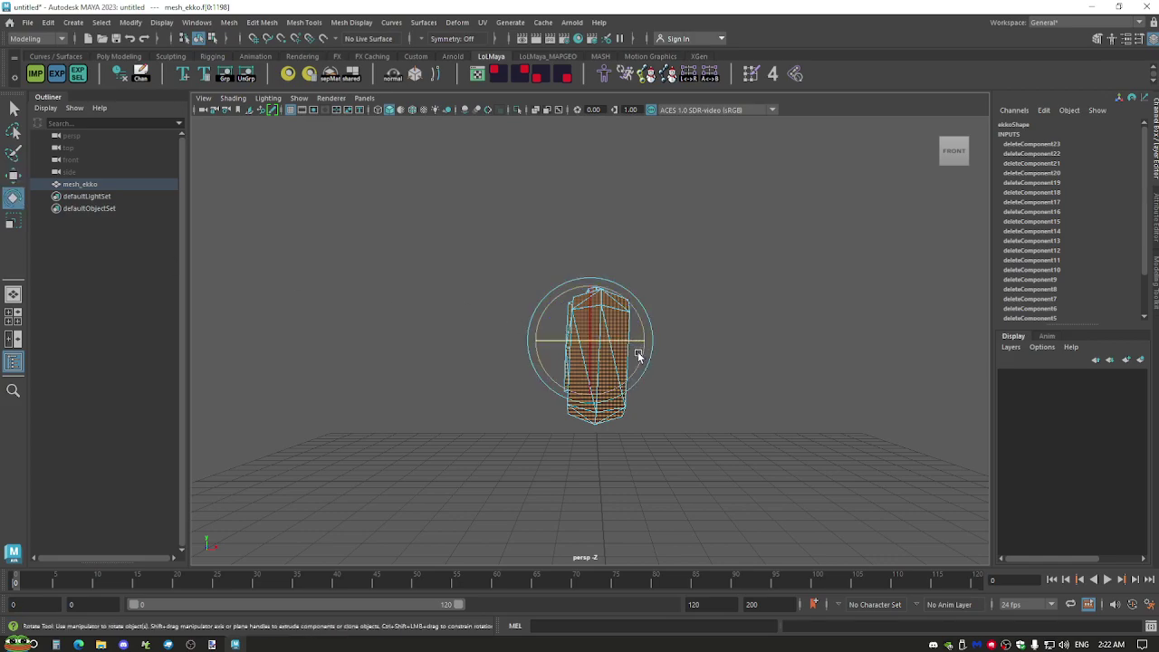
left_click_drag(638, 354, 641, 353)
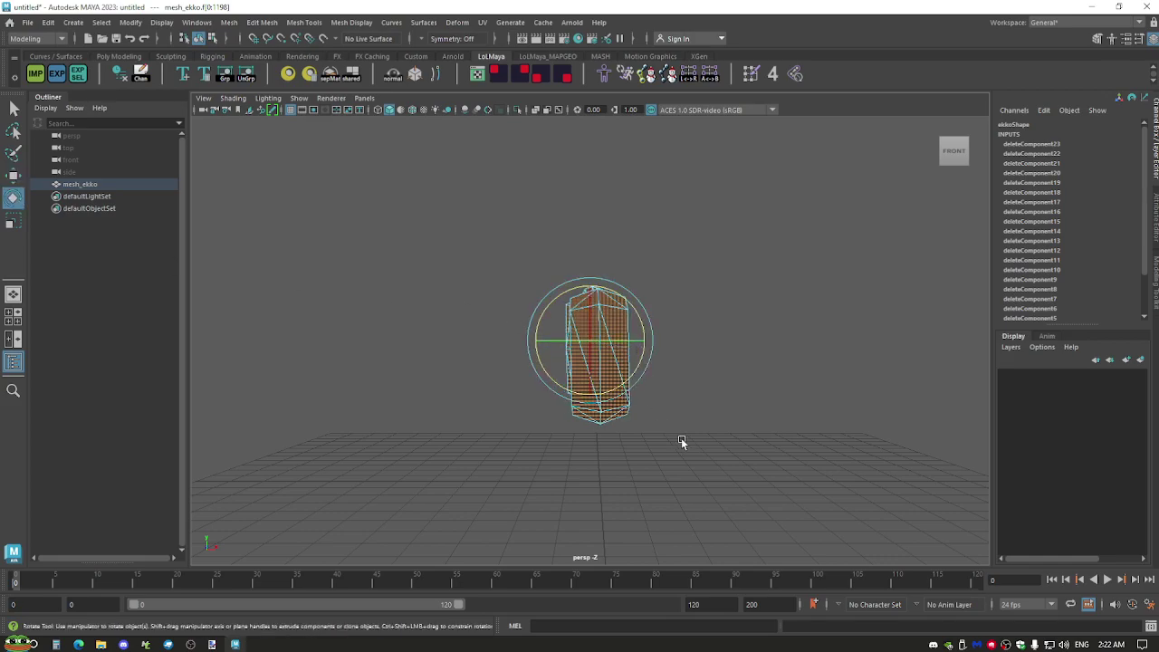
Examine the weapon's alignment with the grid from the front and from the right side.
left_click(952, 172)
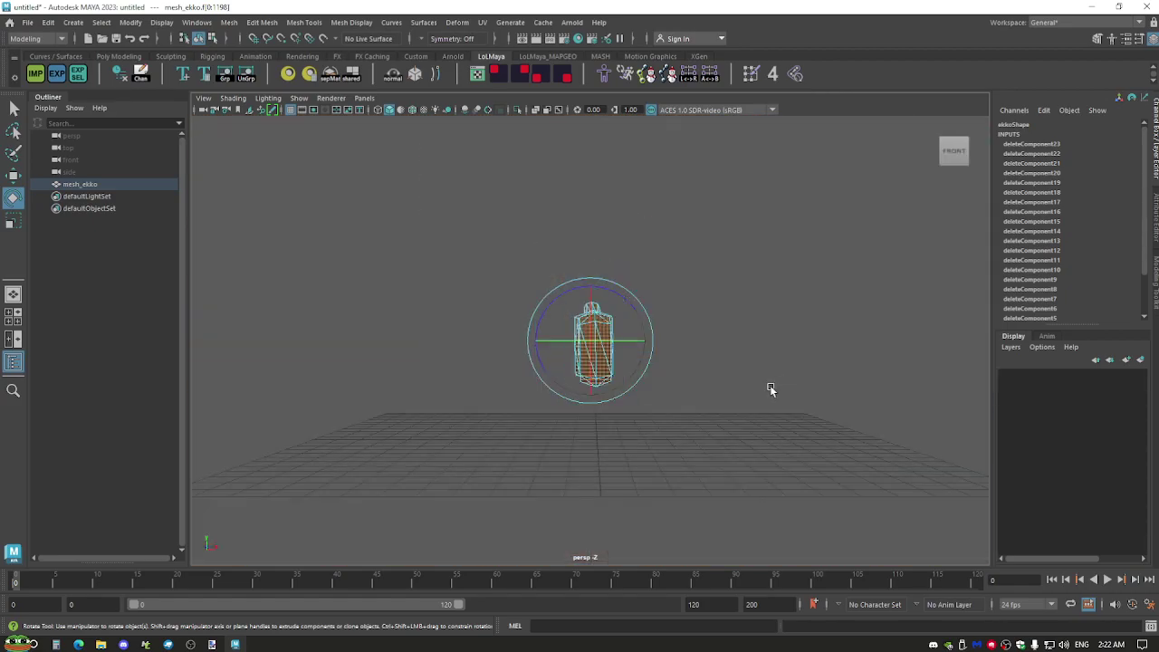
left_click_drag(662, 476, 693, 393, "alt")
left_click(543, 432)
key("ctrl+z")
left_click(747, 455)
left_click_drag(894, 198, 313, 398, "alt")
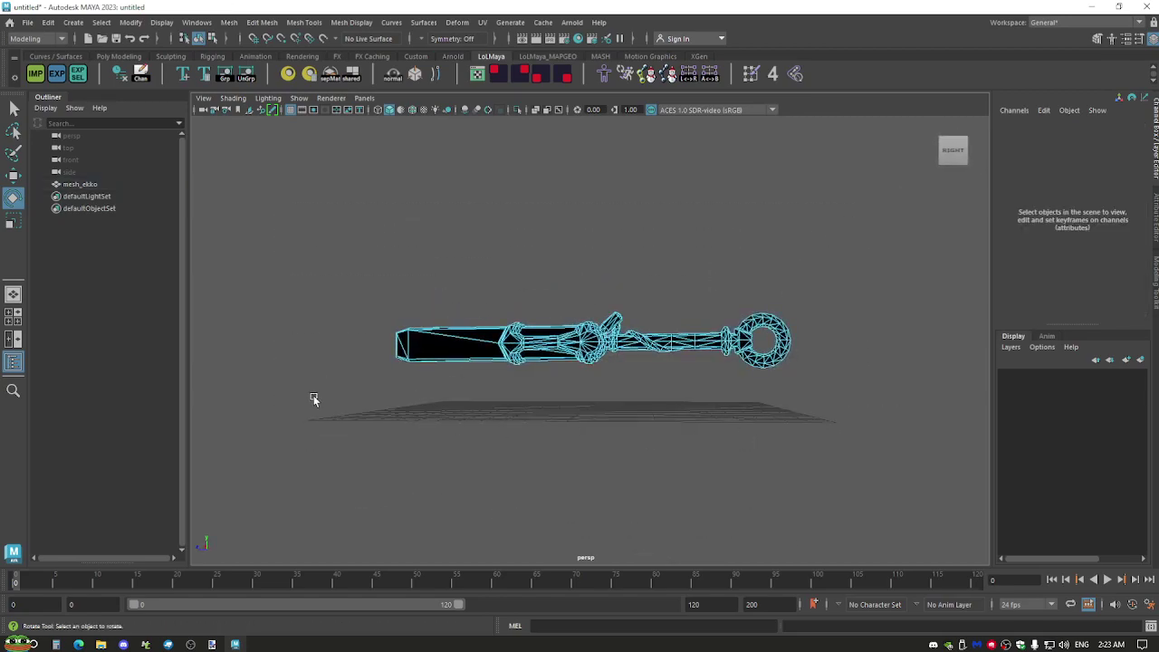
key("ctrl+z")
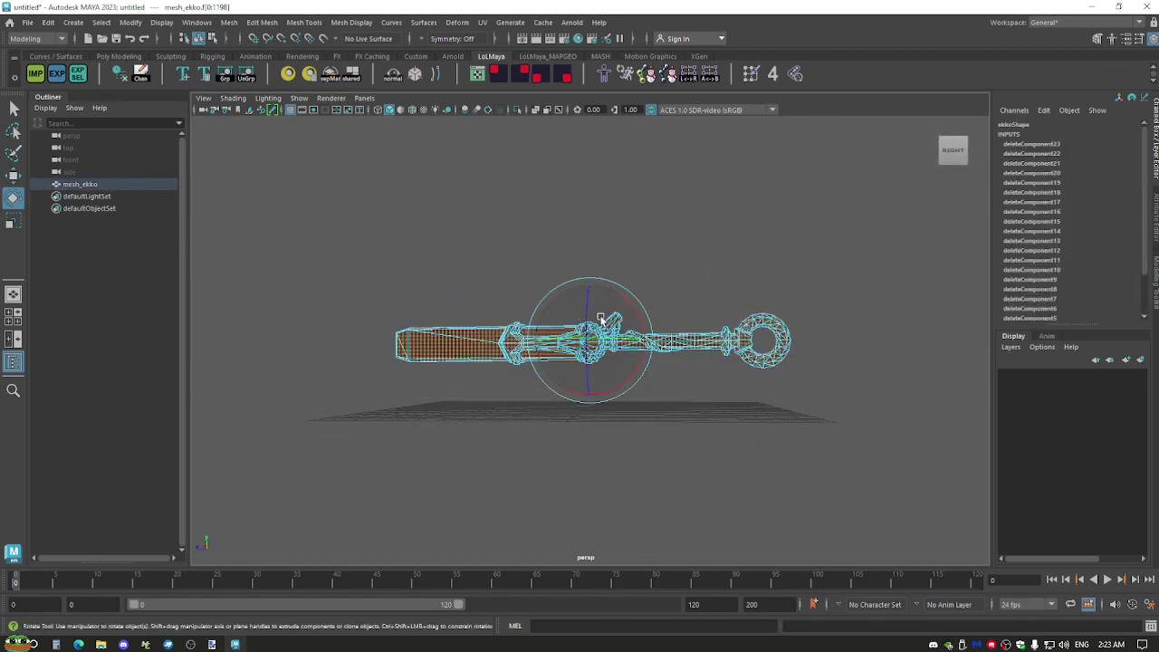
Rotate the weapon slightly in the right side view so it lies level with the grid, and check it from the left side.
left_click_drag(576, 291, 616, 432)
key("ctrl+z")
right_click_drag(634, 380, 652, 362, "alt")
left_click_drag(639, 324, 696, 302)
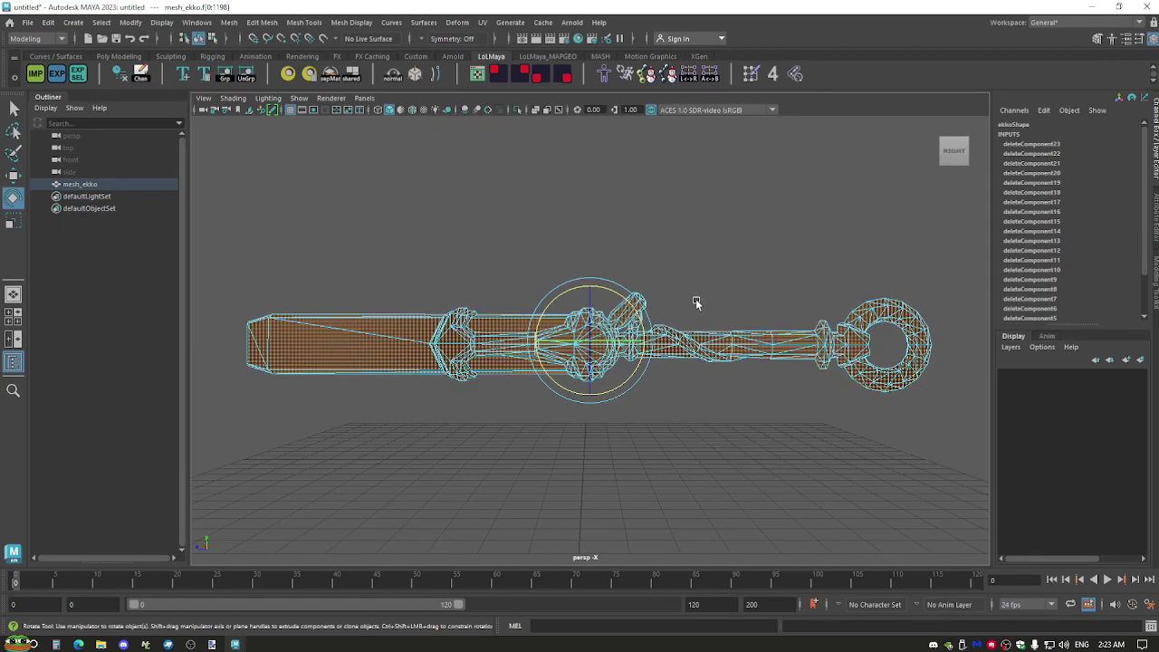
left_click(580, 446)
left_click_drag(579, 449, 785, 462, "alt")
mouse_move(524, 429)
left_mouse_down("alt")
mouse_move(539, 430)
mouse_move(534, 419)
left_mouse_up("alt")
left_click(158, 184)
key("f")
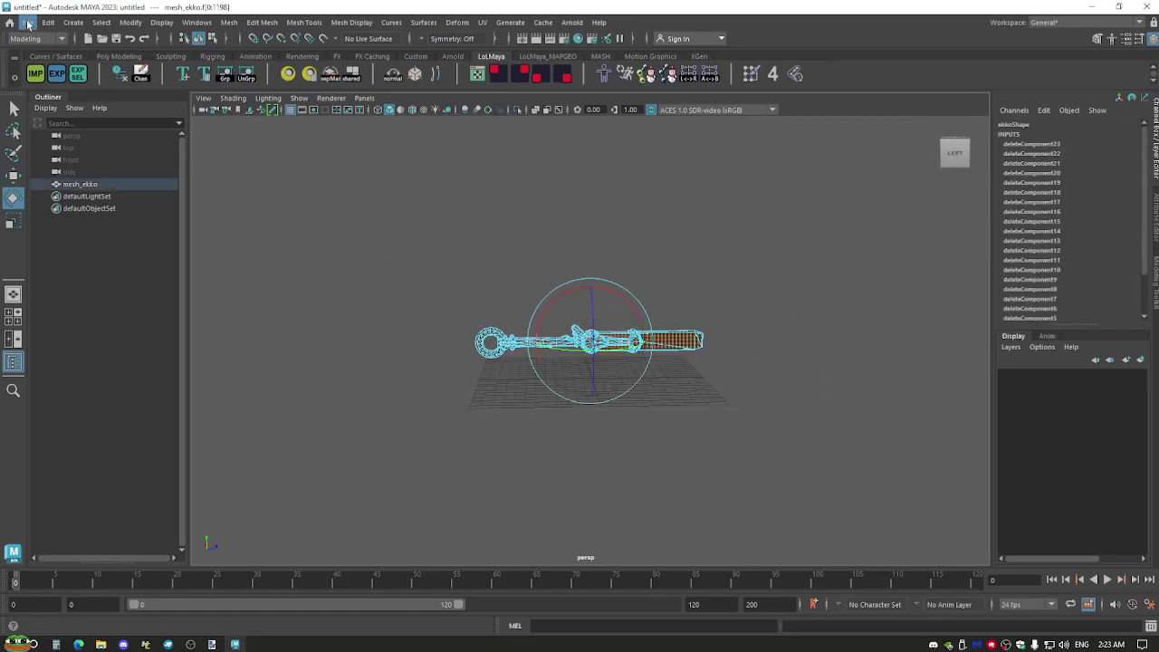
Start exporting the whole scene to the Desktop under the file name ekko_bat_test1.
left_click(28, 22)
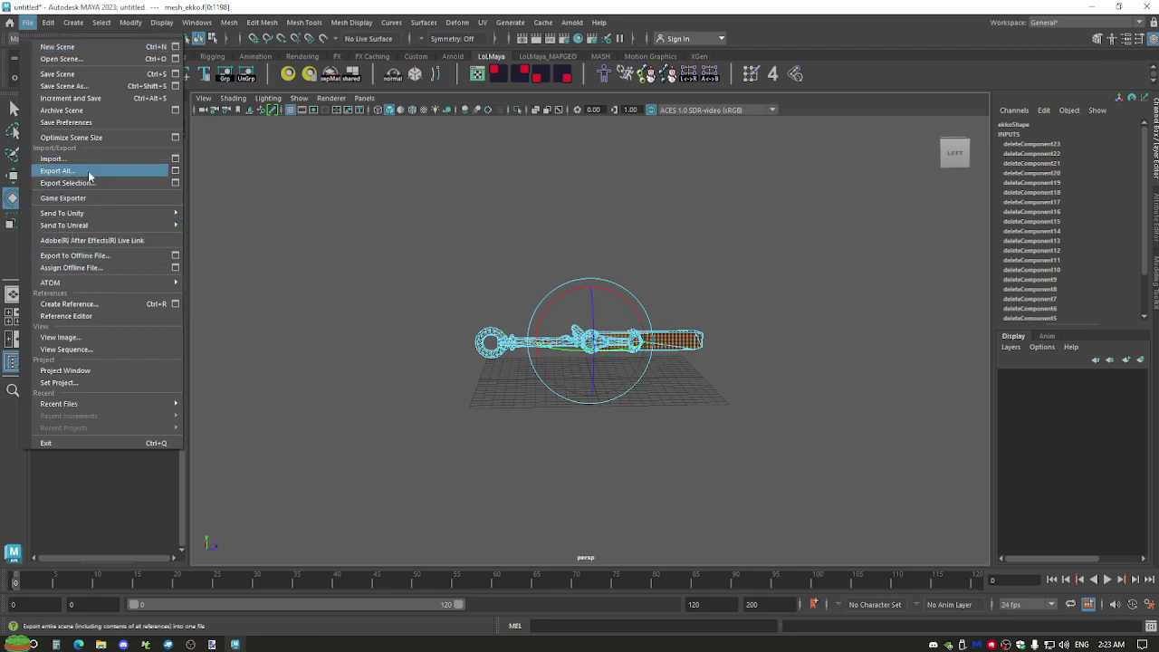
left_click(59, 170)
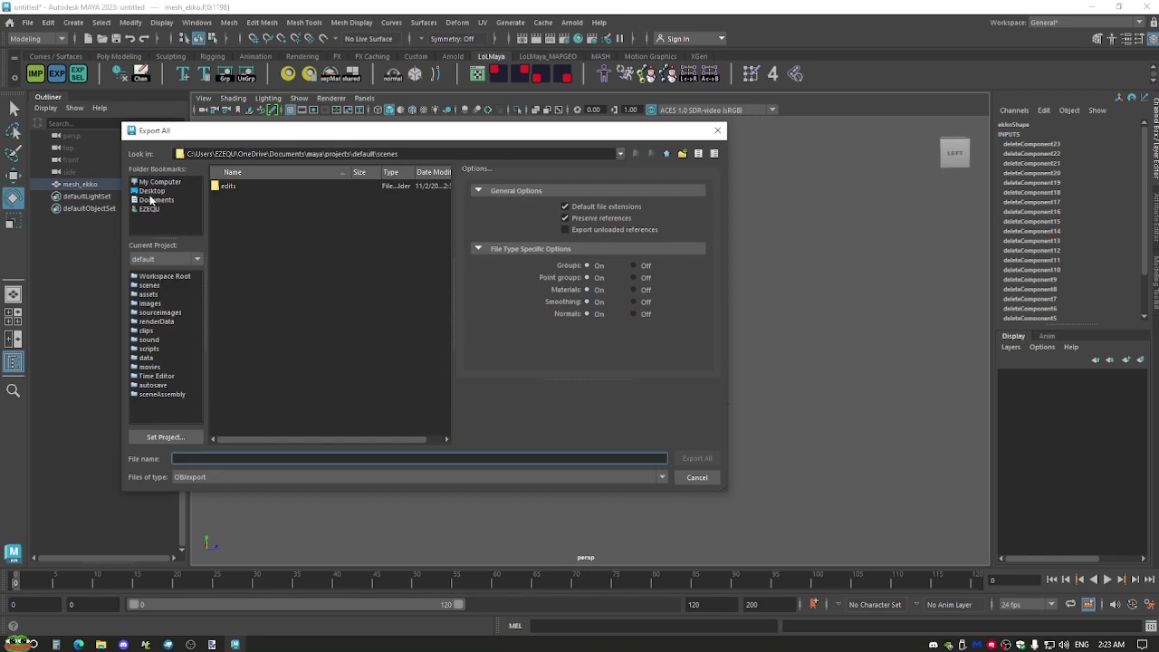
left_click(151, 192)
left_click(220, 460)
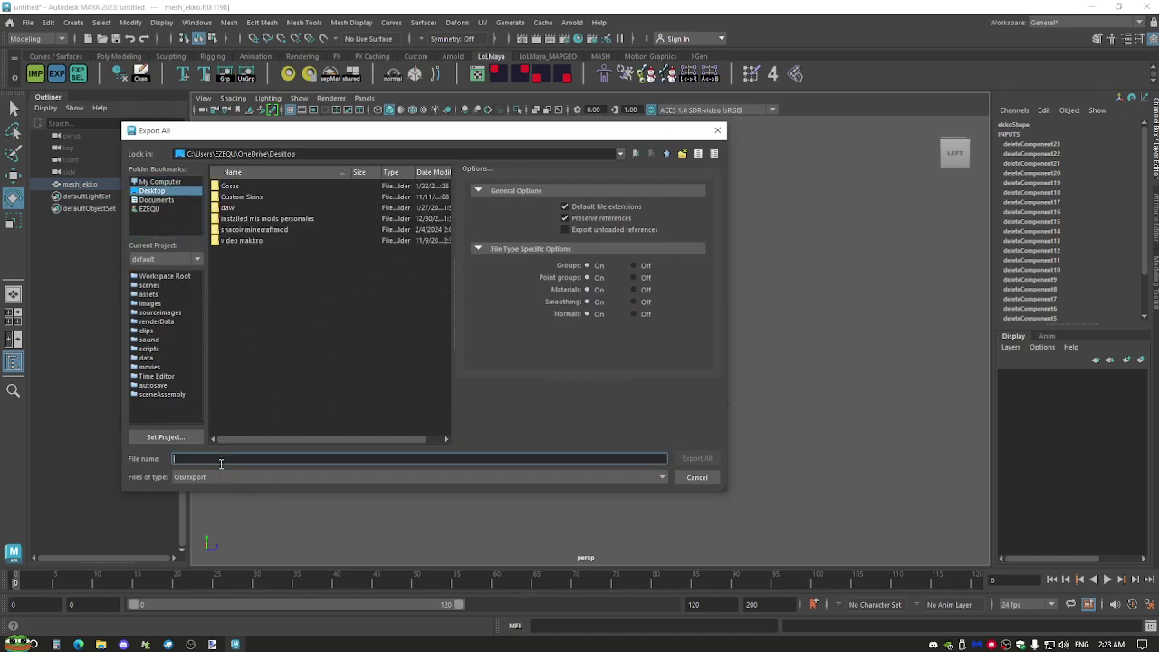
type("ekko_bat_test1")
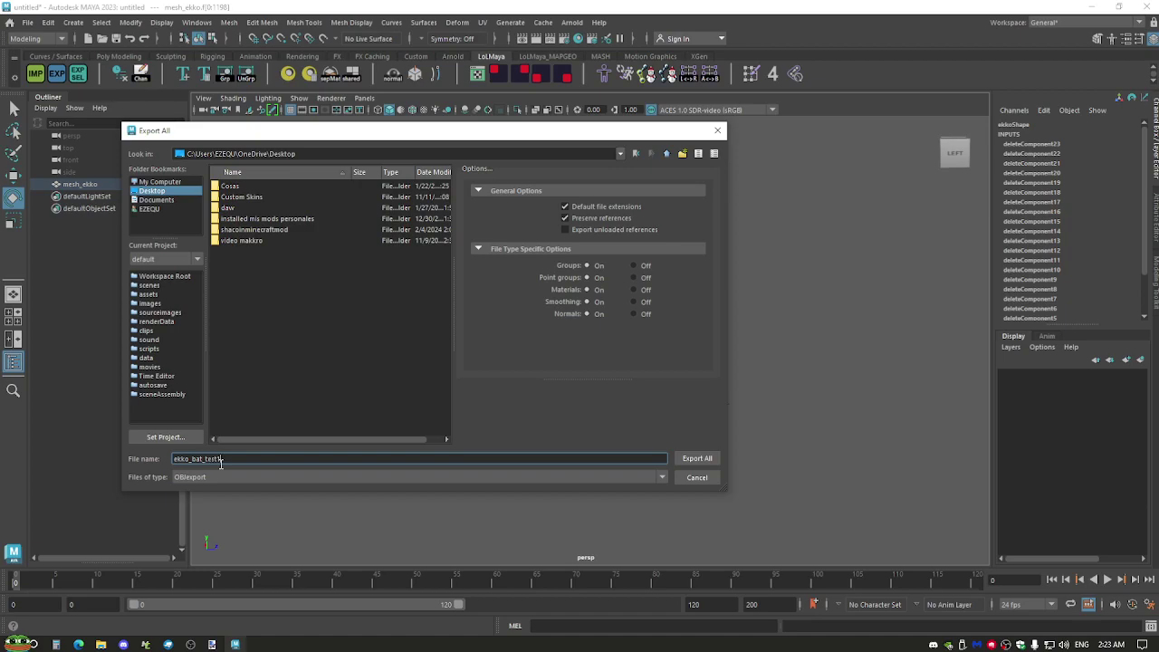
Choose OBJexport as the file type and export the scene.
left_click(211, 477)
scroll(362, 539, "down", 3)
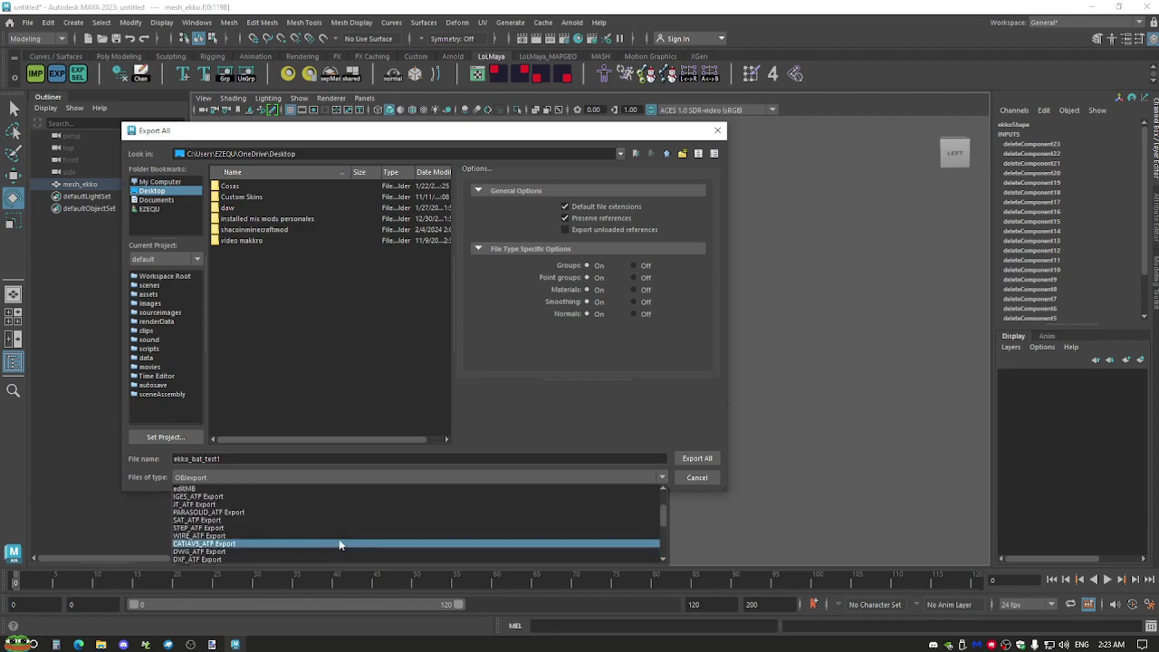
scroll(324, 525, "up", 4)
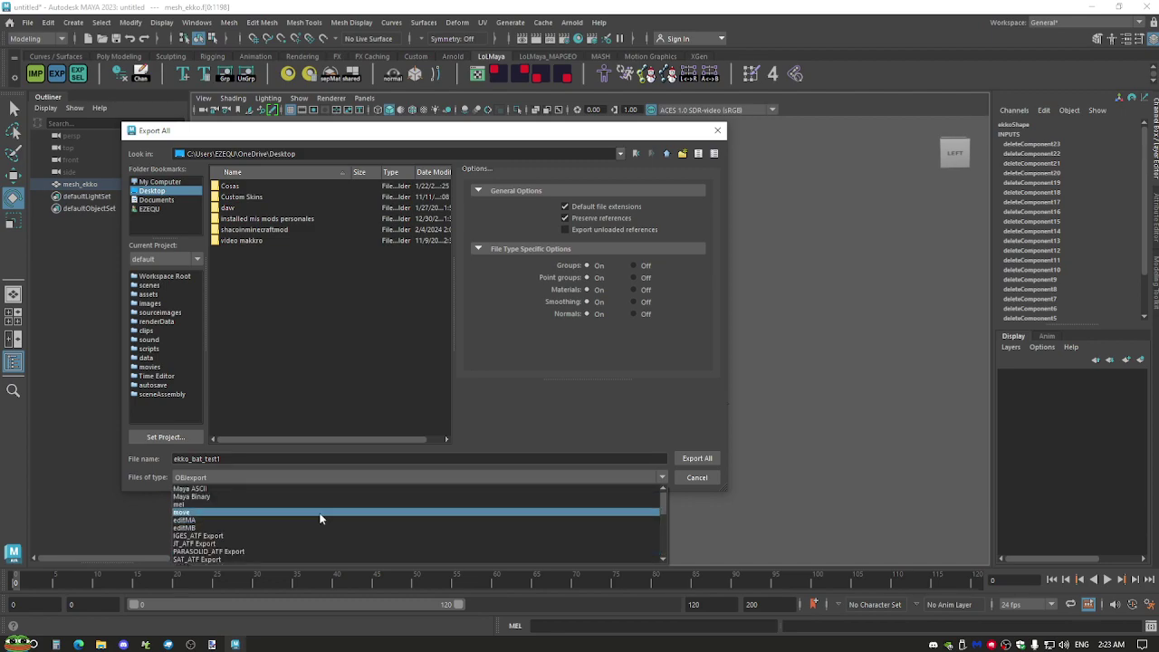
scroll(307, 502, "down", 3)
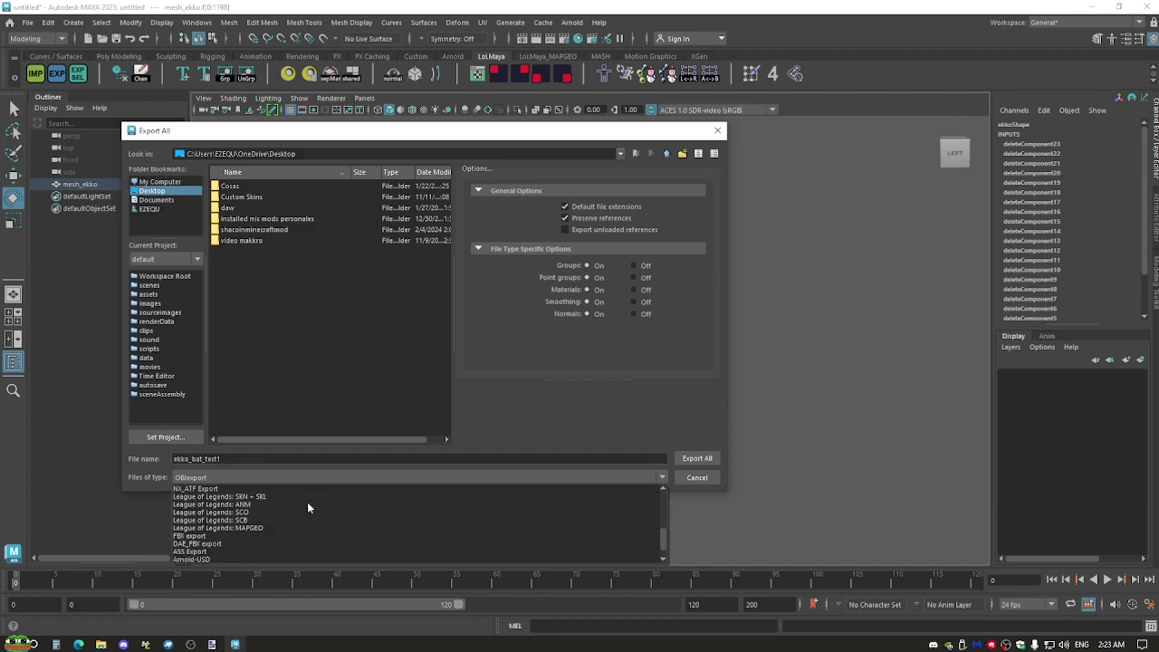
scroll(307, 503, "up", 3)
scroll(561, 543, "down", 3)
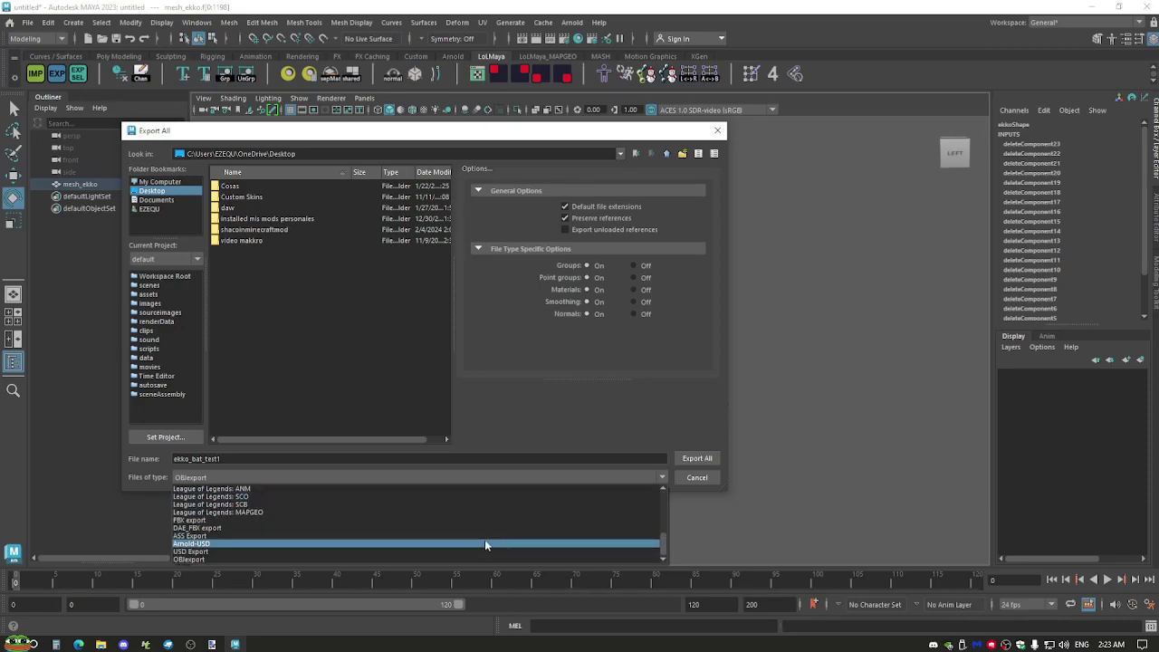
scroll(380, 521, "up", 3)
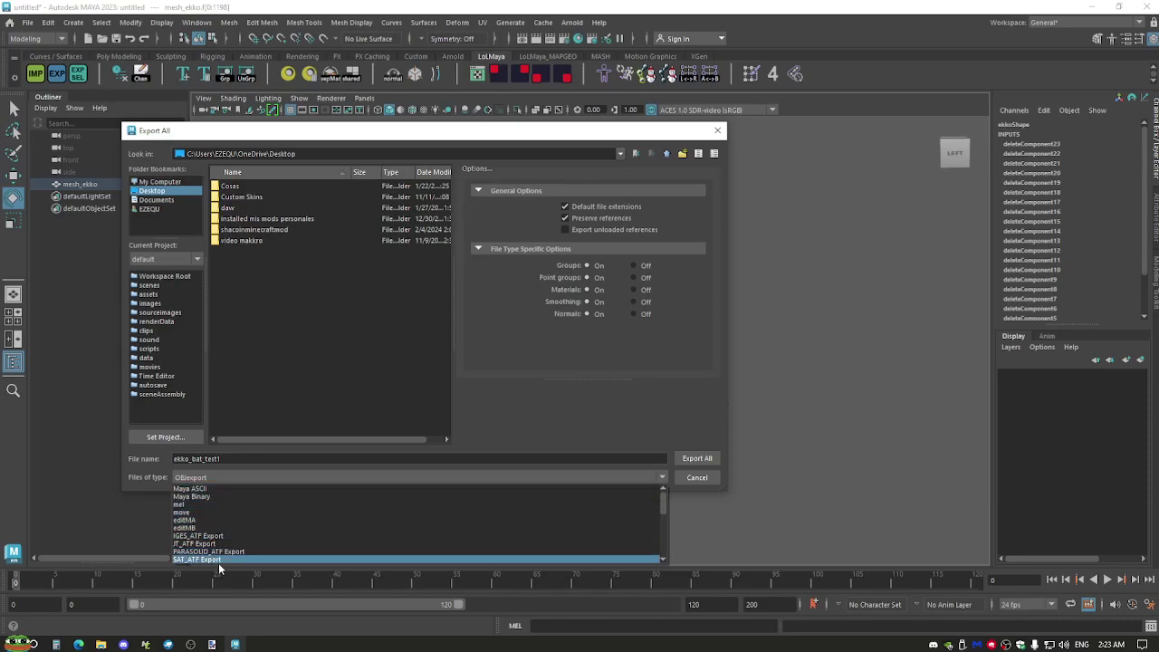
scroll(398, 513, "down", 5)
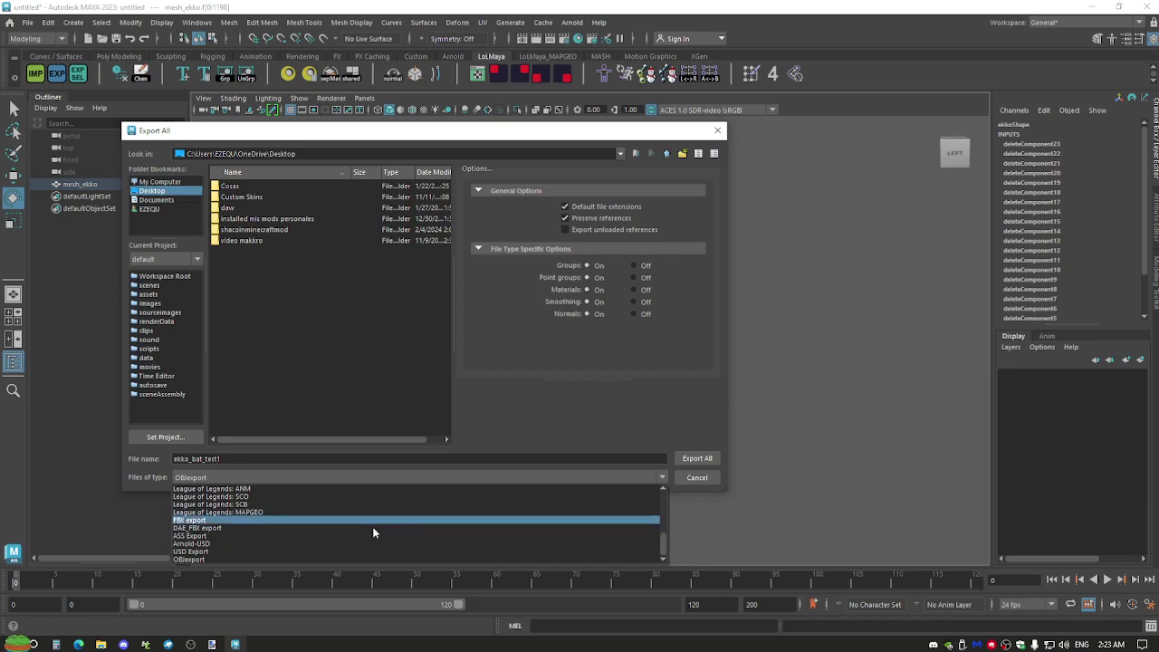
left_click(189, 559)
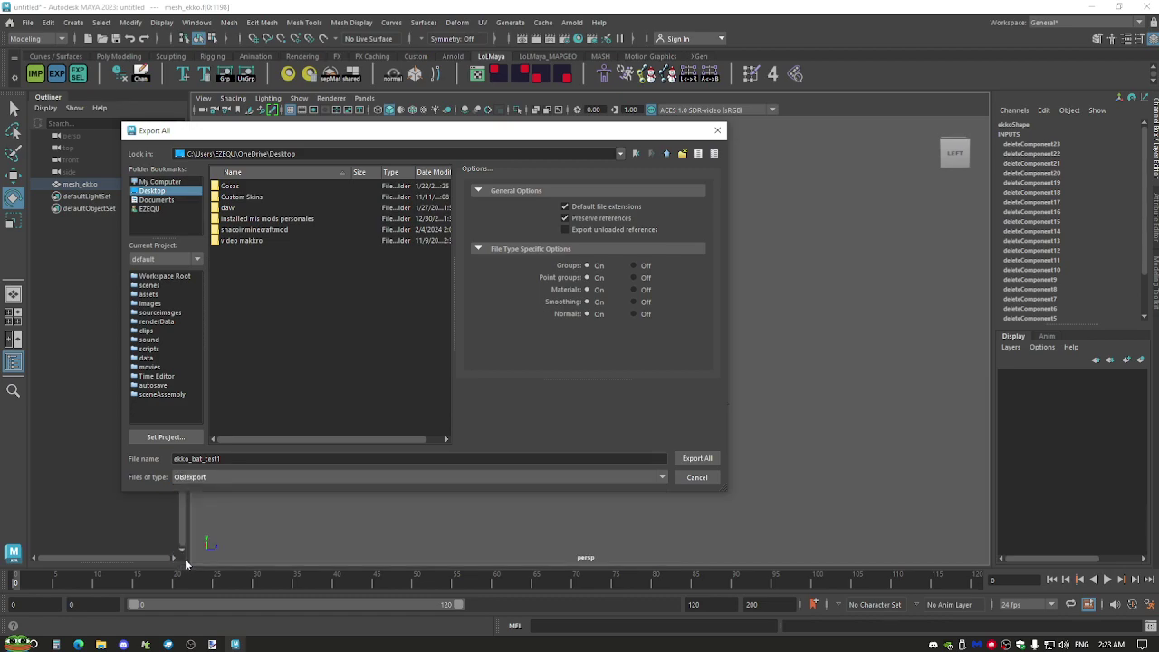
left_click(697, 458)
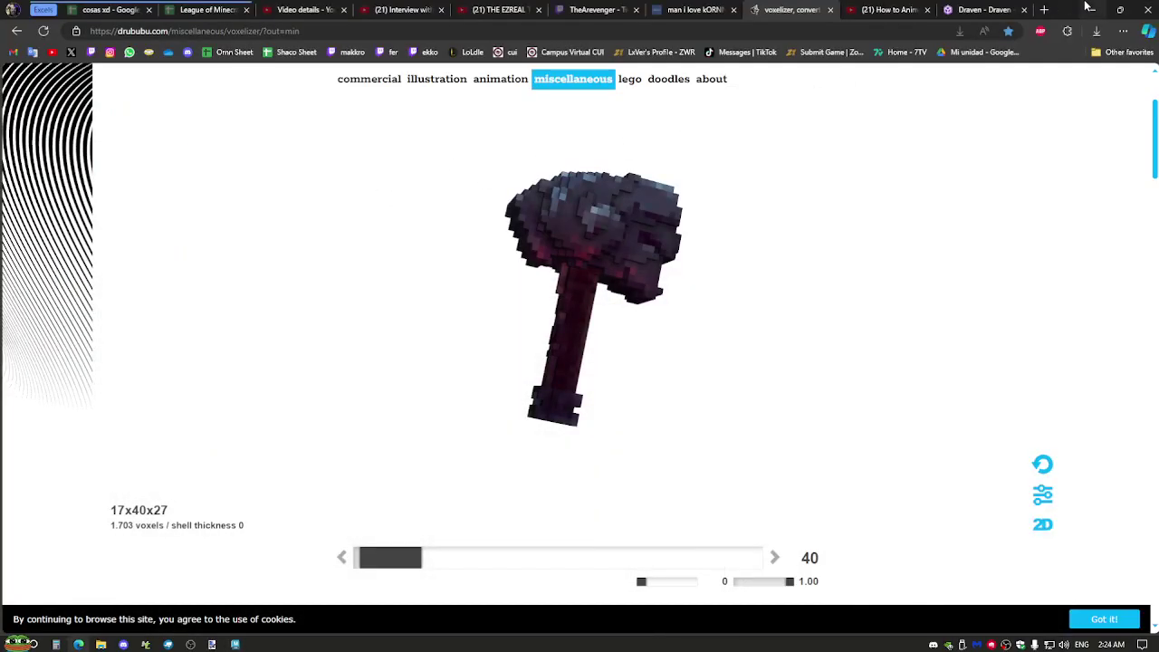
Go to the desktop, move the two exported ekko_bat_test1 files to an empty area, and return the file window to the ekko folder.
left_click(1089, 8)
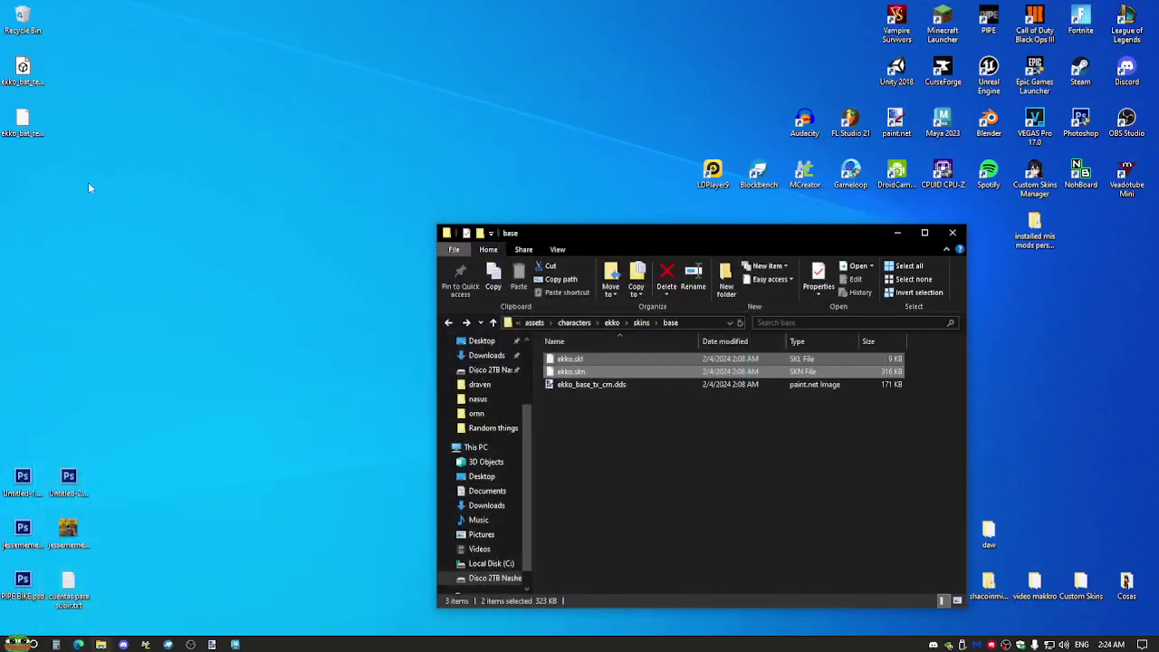
left_click_drag(68, 77, 14, 135)
left_click_drag(20, 71, 112, 173)
left_click(131, 181)
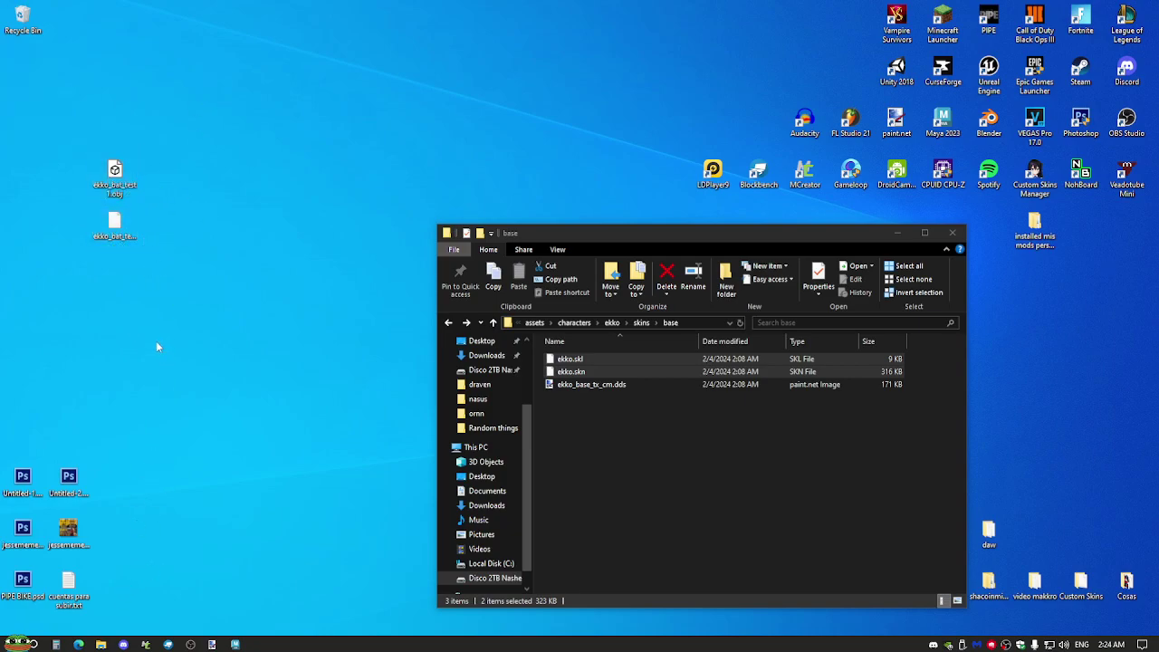
left_click(681, 487)
left_click(534, 322)
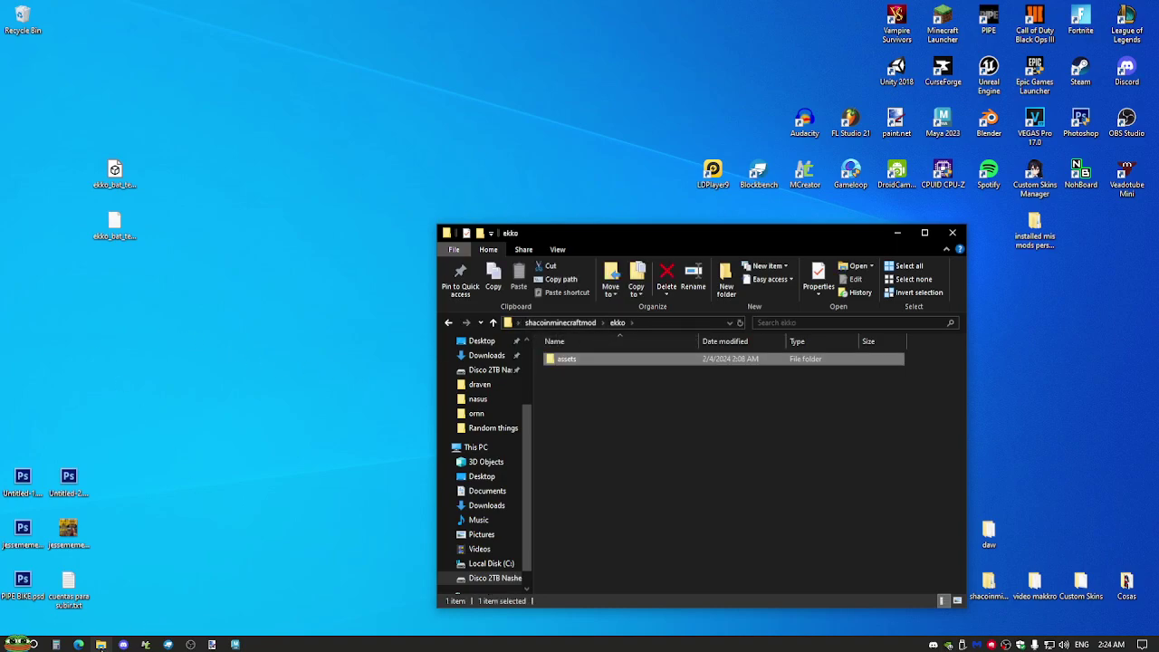
Switch to the voxelizer in the browser and load ekko_bat_test1.obj from the Desktop, continuing to its texture prompt.
left_click(78, 644)
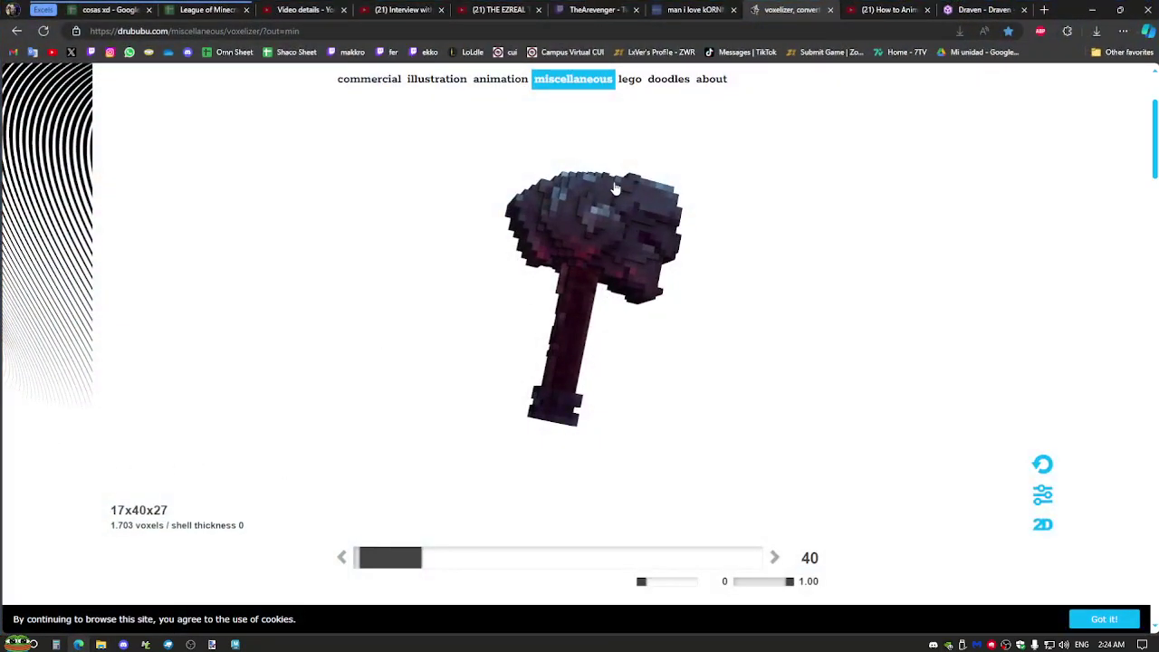
scroll(371, 457, "down", 2)
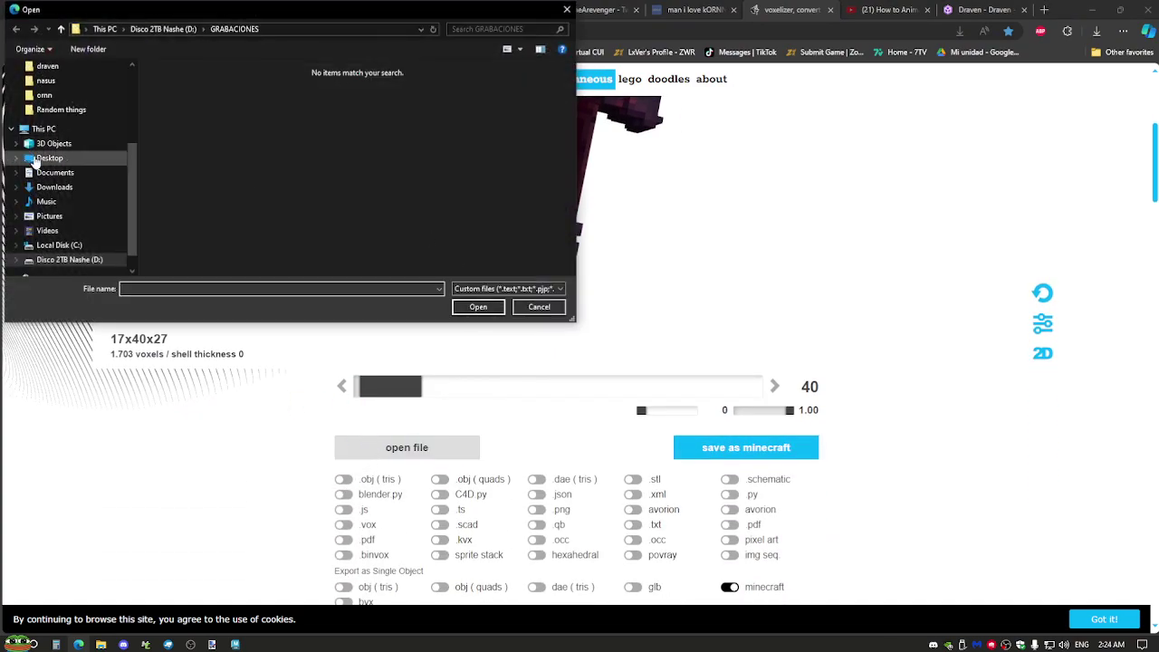
left_click(45, 158)
scroll(405, 235, "down", 1)
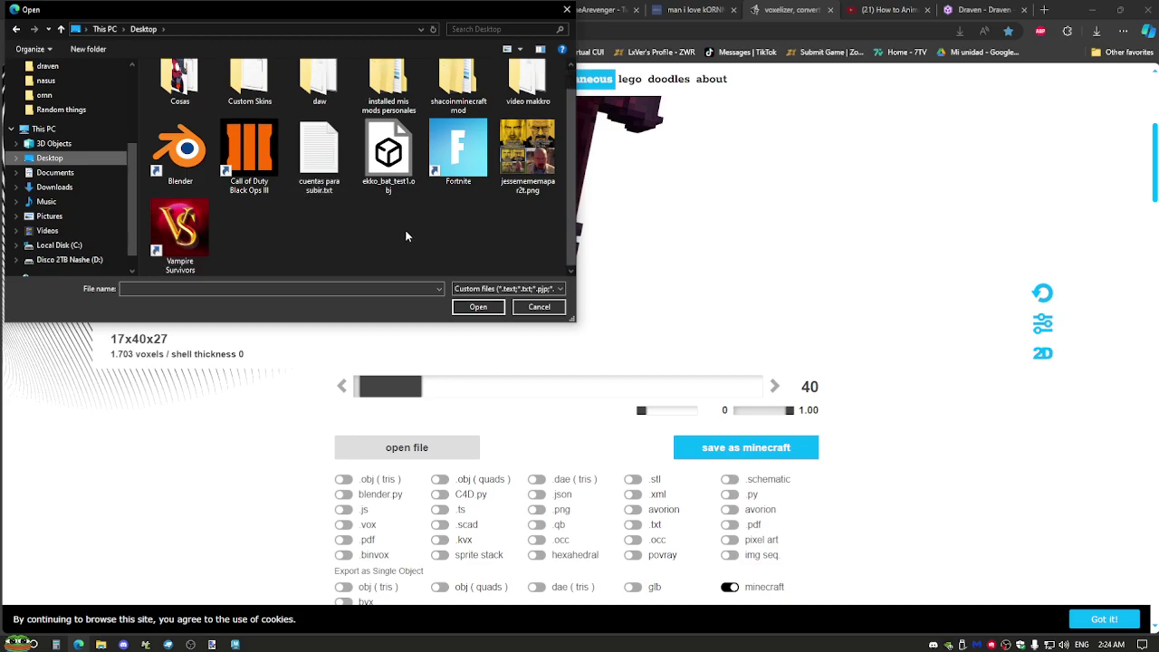
double_click(388, 154)
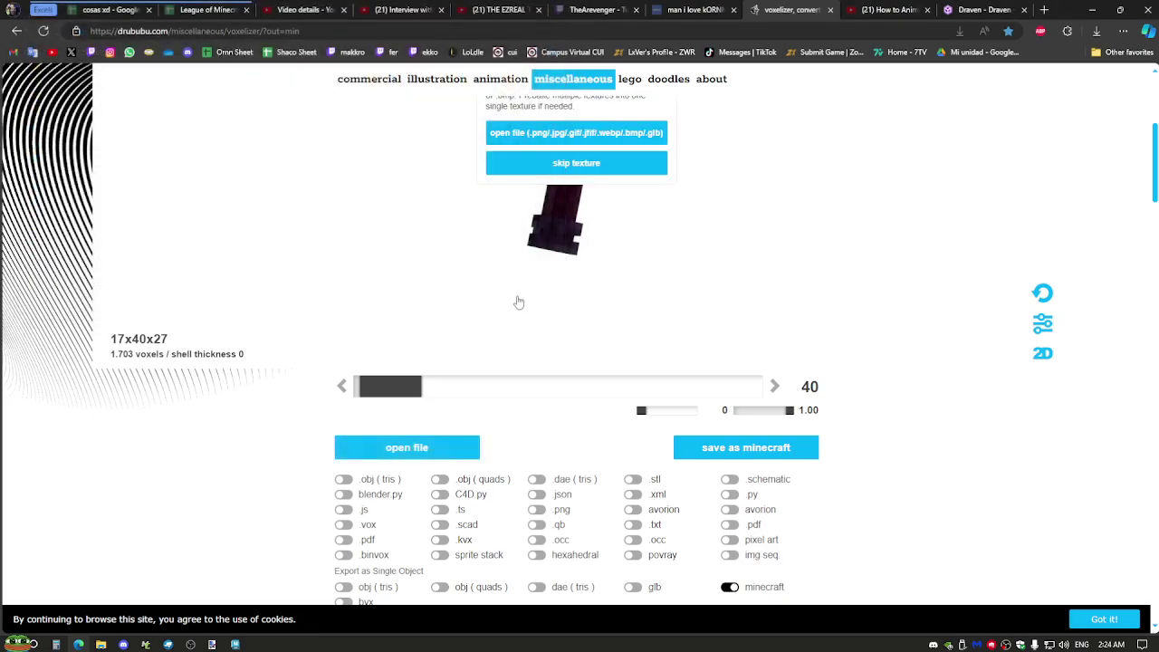
left_click(571, 138)
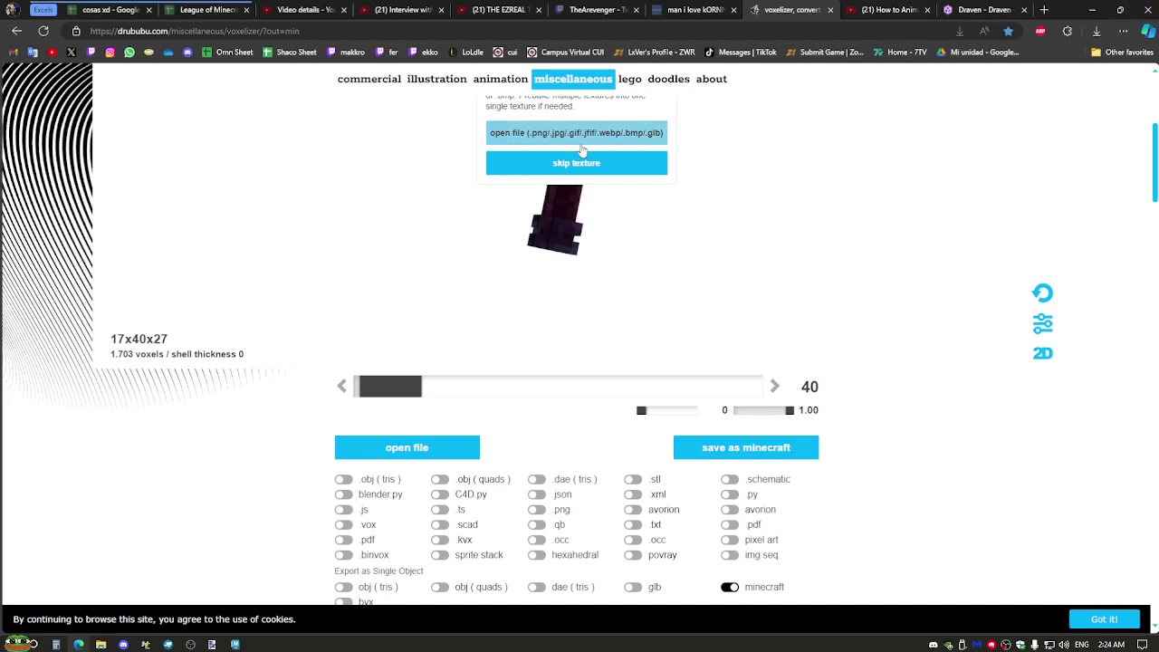
scroll(582, 147, "up", 1)
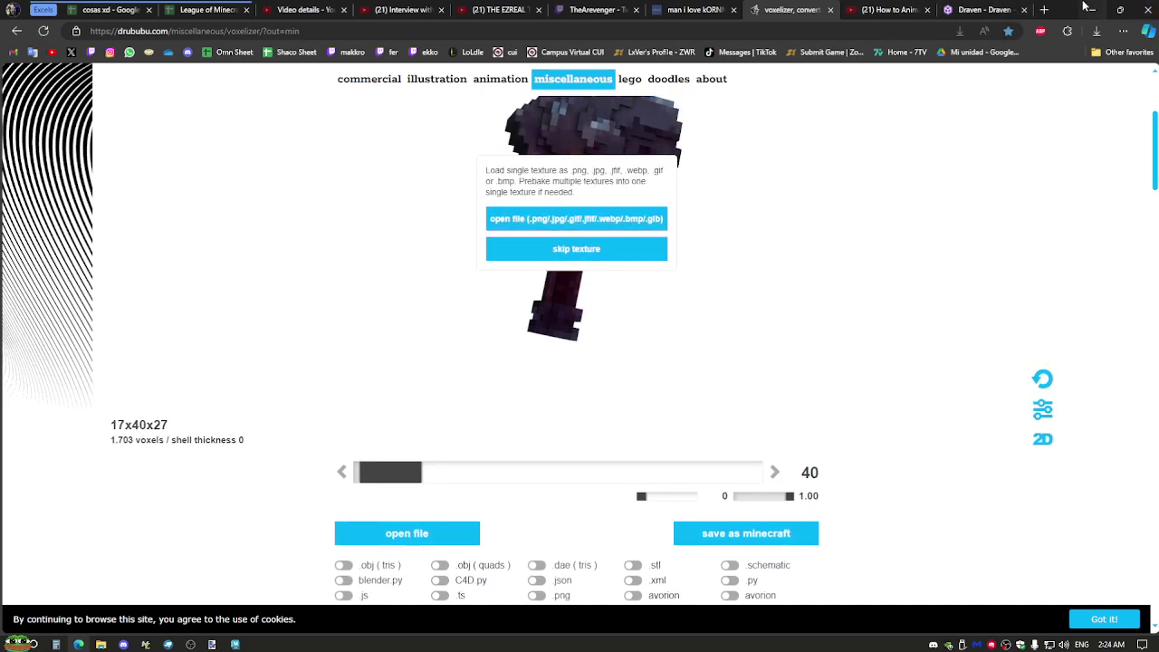
Browse to the base skin folder inside ekko's assets and open ekko_base_tx_cm.dds in paint.net.
left_click(1085, 7)
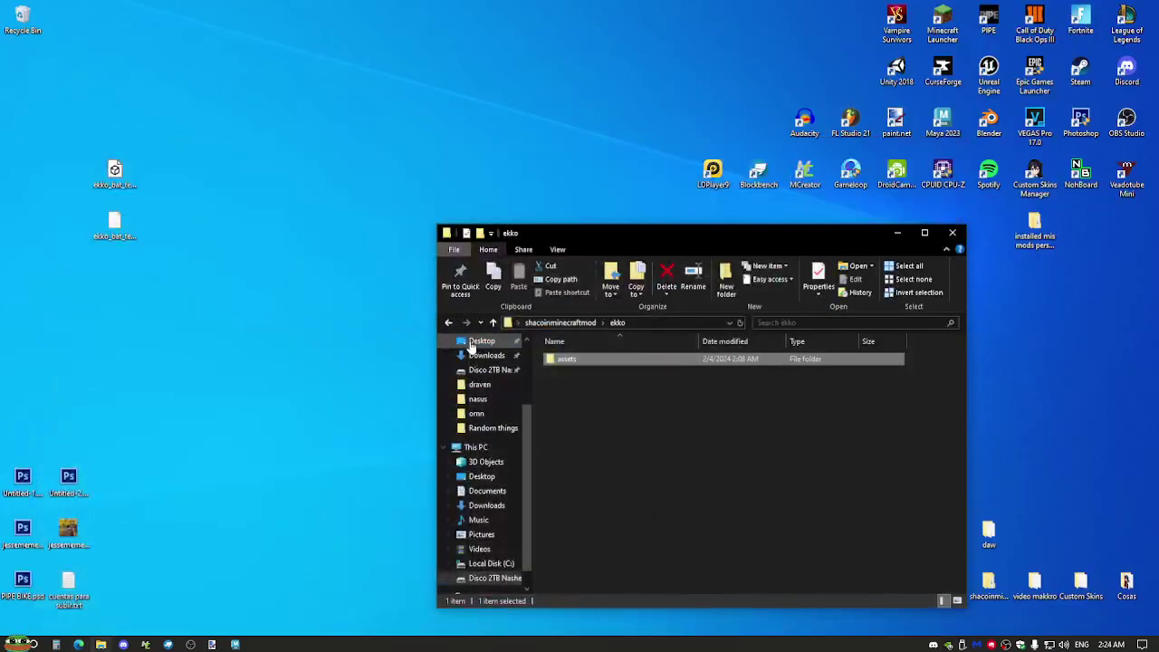
double_click(569, 359)
double_click(621, 358)
double_click(619, 359)
double_click(618, 360)
double_click(617, 362)
left_click(591, 387)
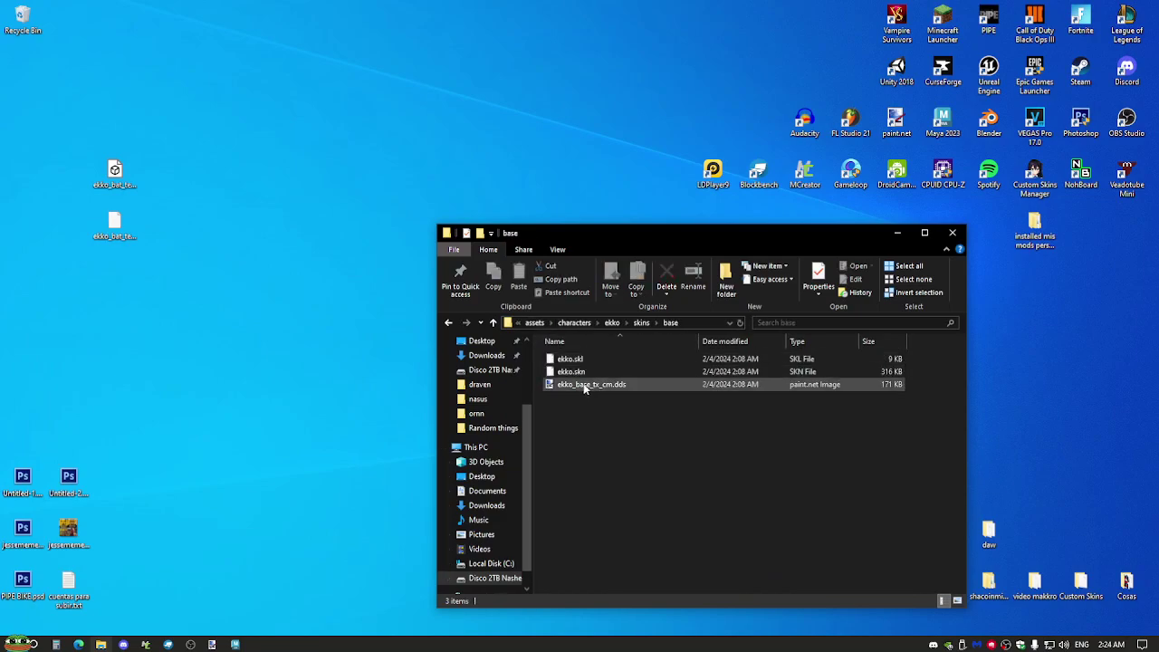
double_click(583, 385)
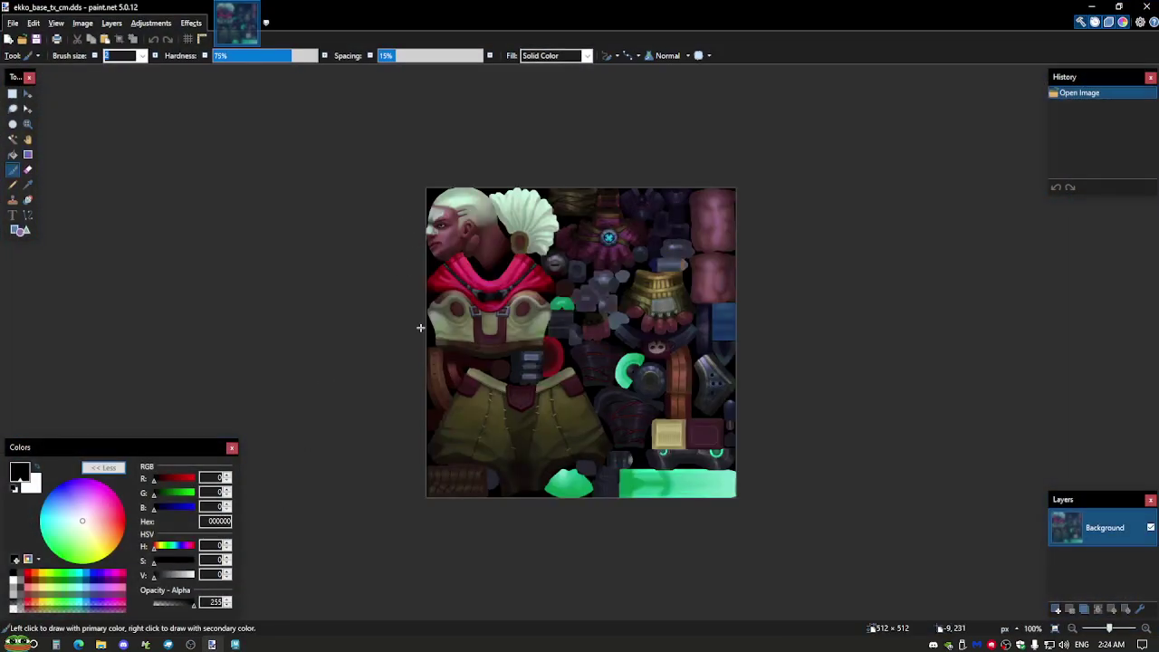
Save a copy of the texture to the Desktop as ekko_base_tx_cm.png in PNG format.
key("ctrl+shift+s")
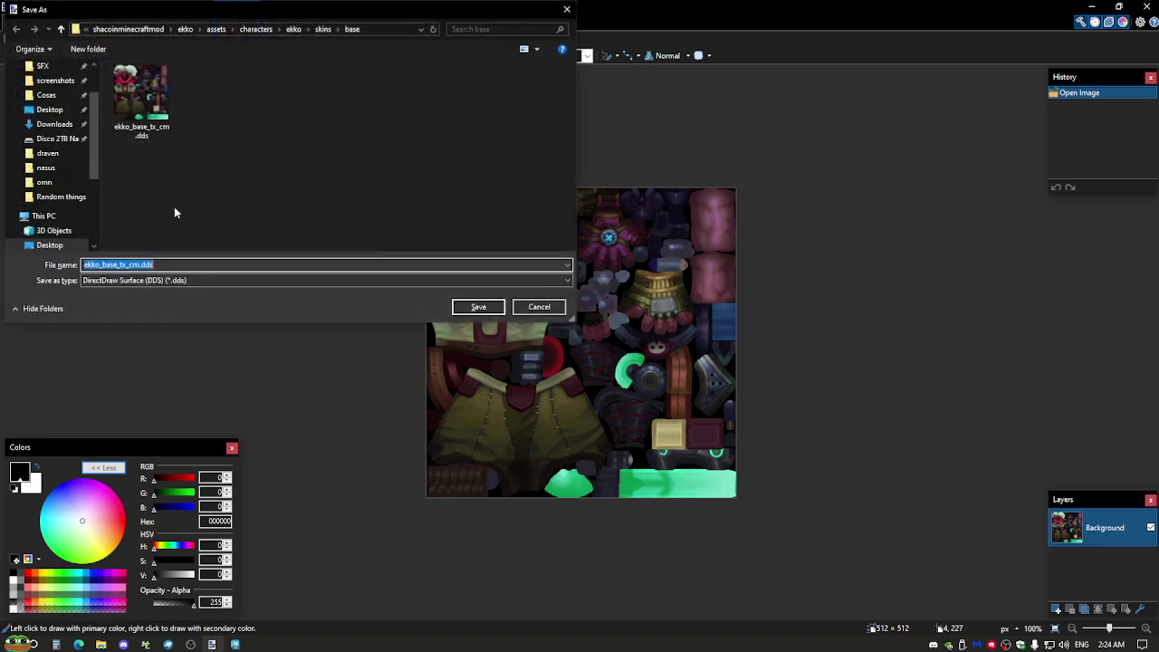
left_click(50, 109)
left_click(142, 281)
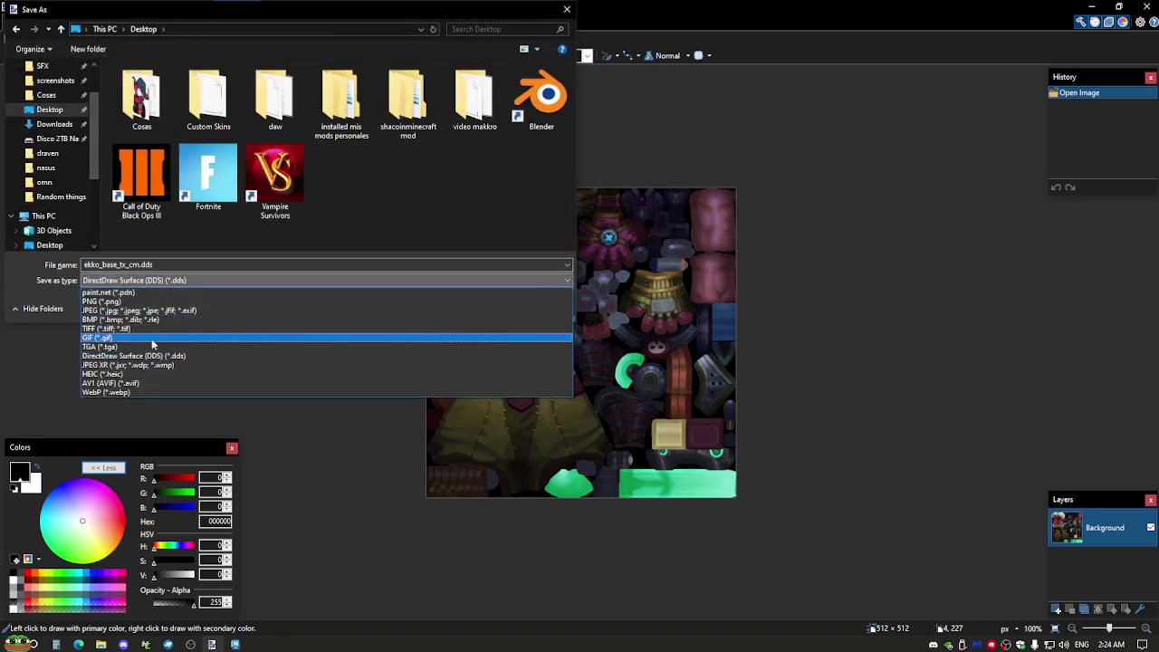
left_click(323, 299)
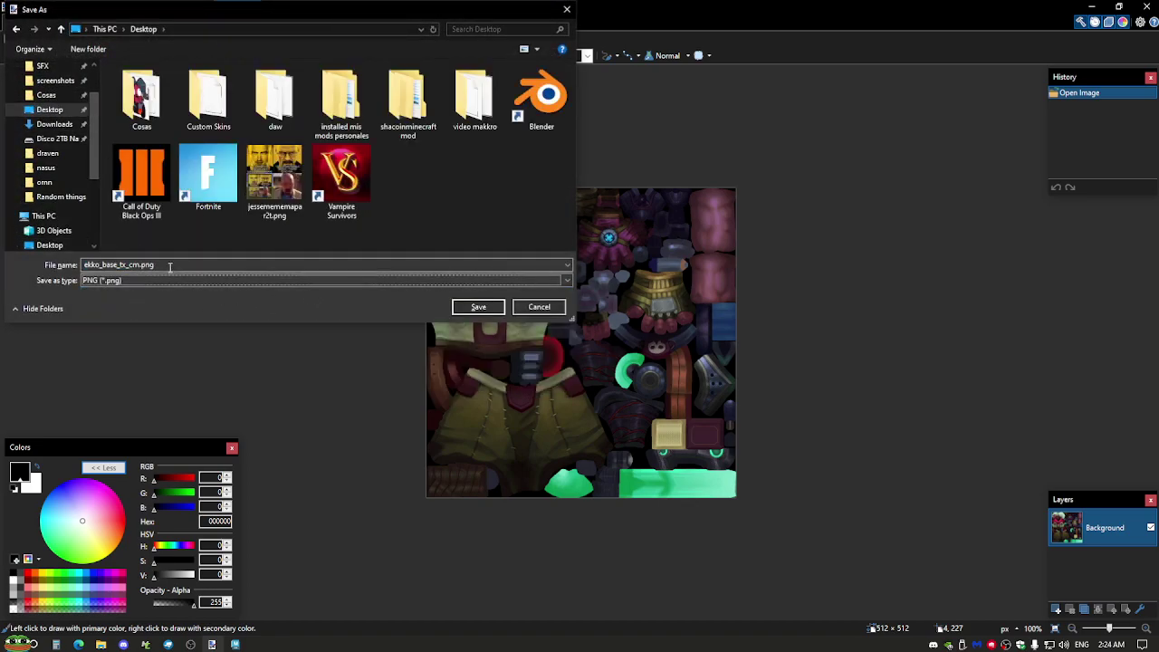
left_click(478, 306)
left_click(802, 431)
Return to the voxelizer in the browser, load ekko_base_tx_cm.png as the model's texture, and orbit the voxelized weapon.
left_click(79, 643)
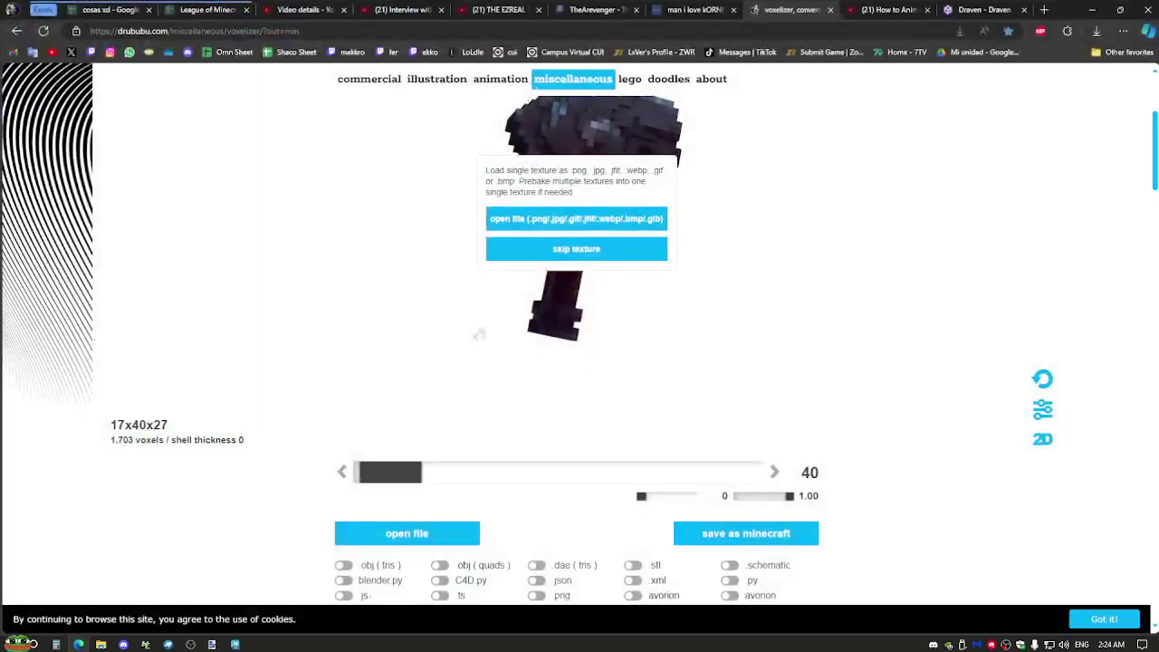
left_click(579, 218)
double_click(322, 185)
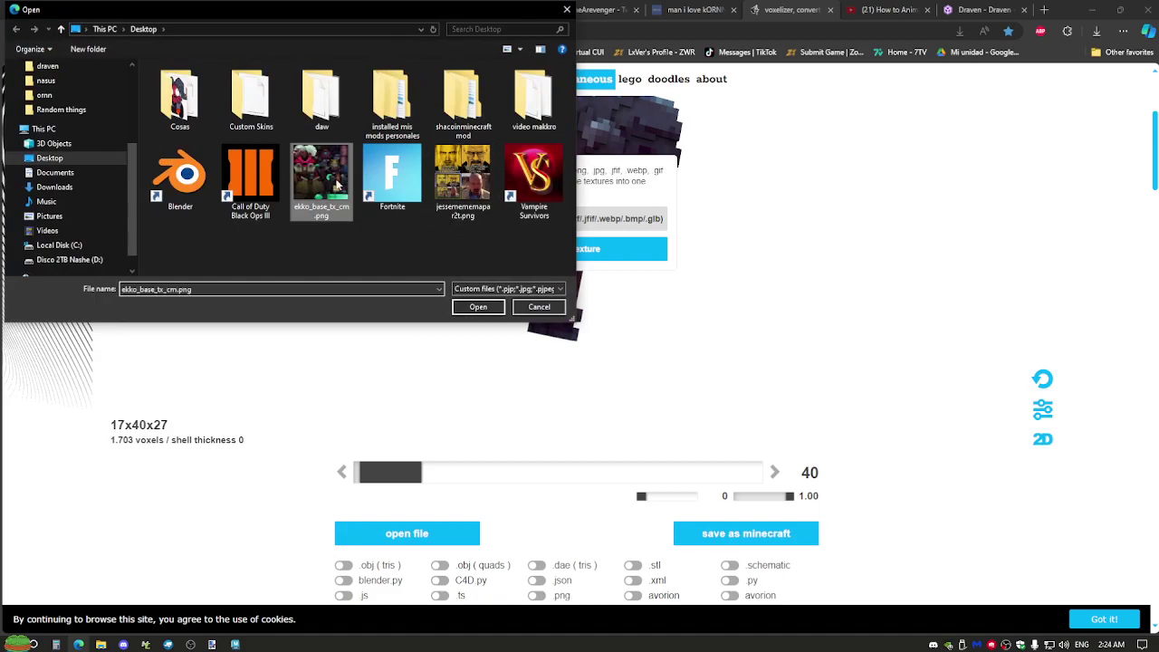
left_click_drag(650, 393, 450, 194)
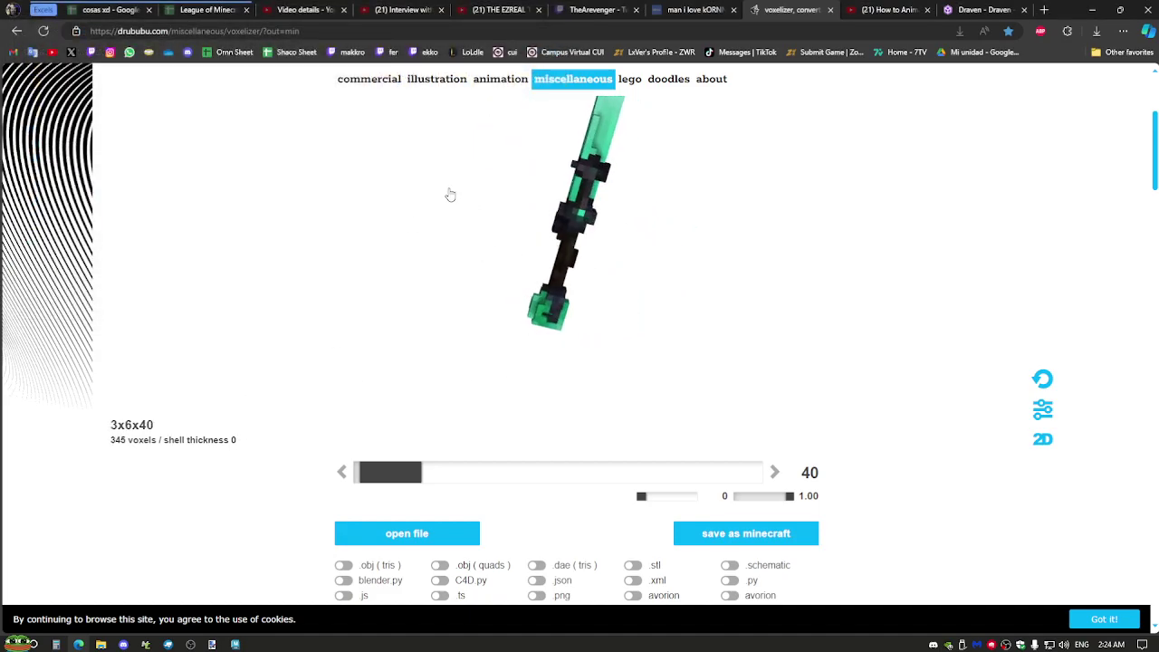
Raise the voxel resolution of the weapon to 86 and orbit the model to judge its detail.
scroll(1043, 260, "up", 1)
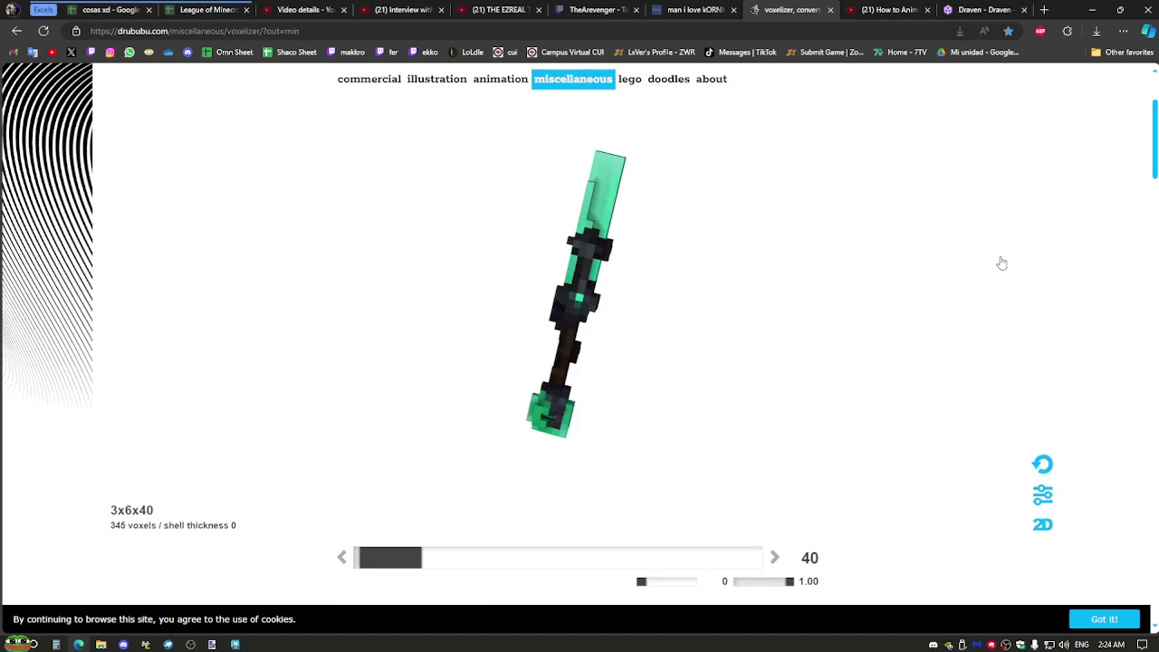
left_click_drag(620, 298, 521, 299)
left_click_drag(393, 561, 401, 559)
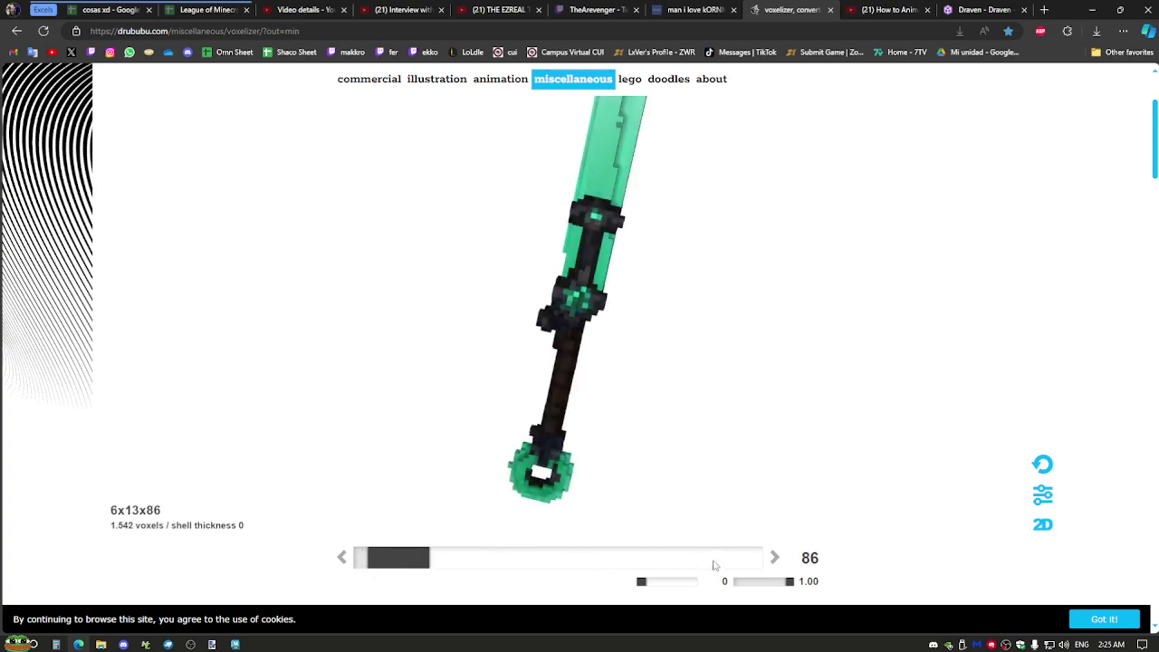
left_click_drag(539, 360, 752, 334)
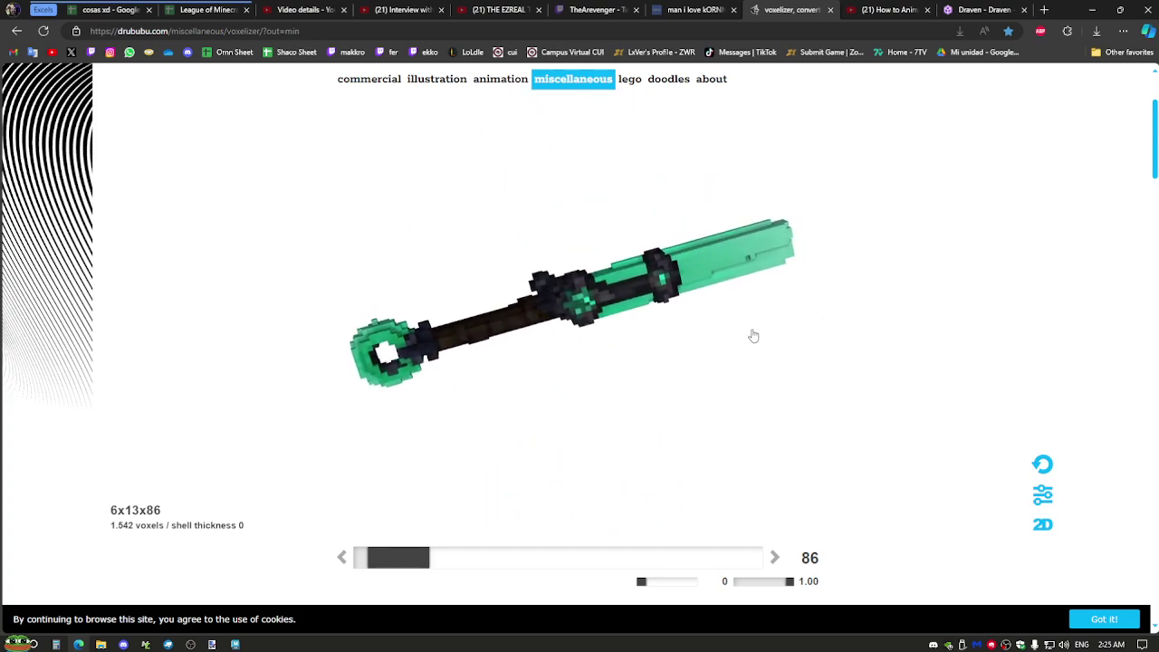
Try a finer voxel resolution of 121 and inspect the weapon from several angles.
scroll(387, 561, "up", 5)
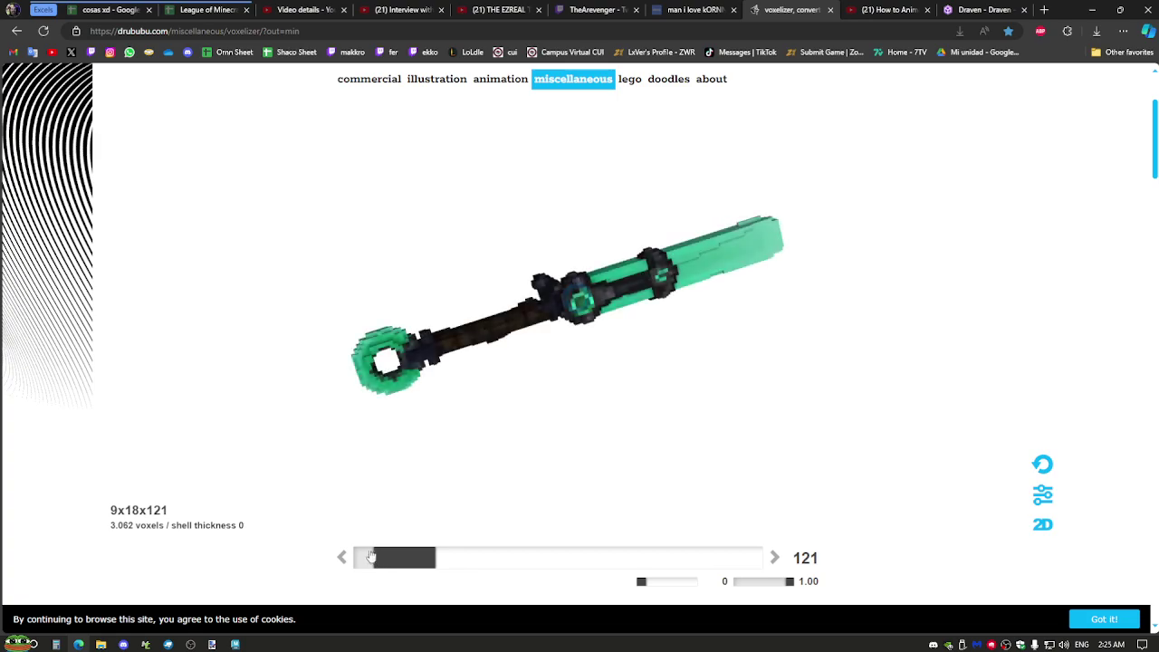
left_click_drag(541, 391, 502, 394)
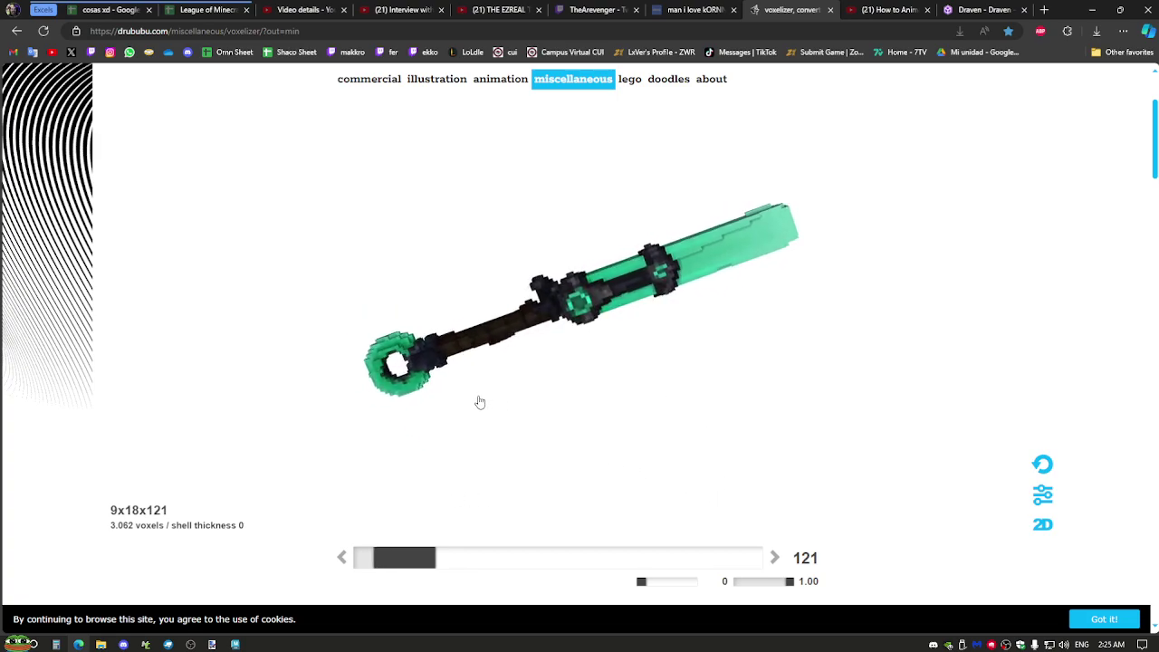
left_click_drag(558, 348, 367, 370)
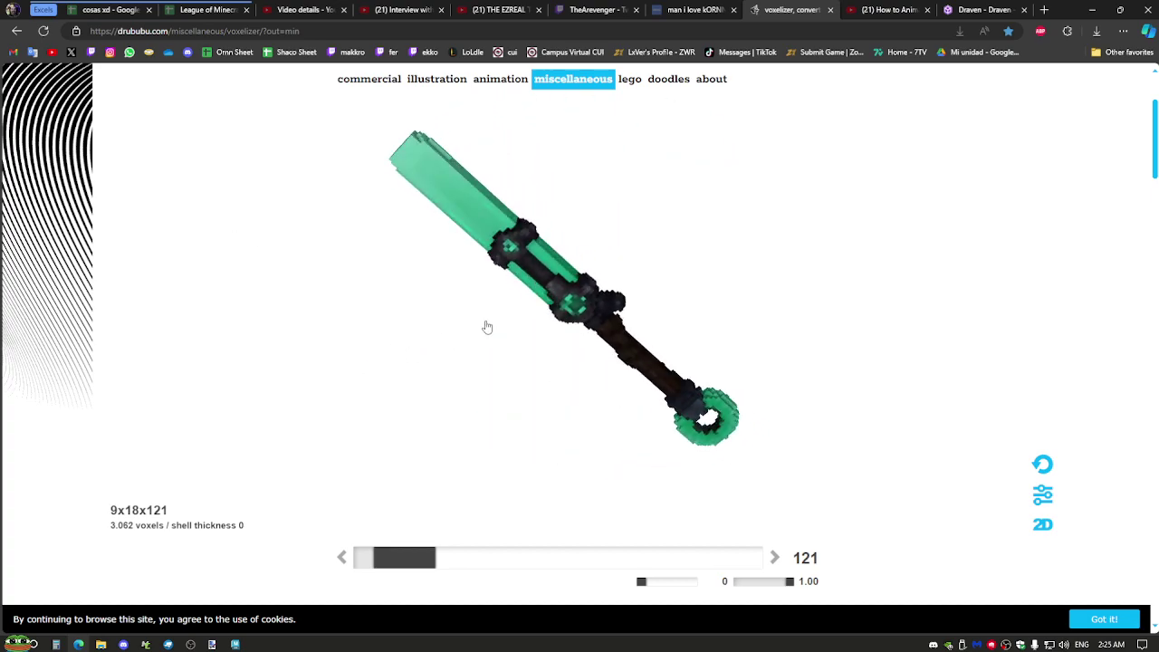
left_click_drag(490, 329, 636, 338)
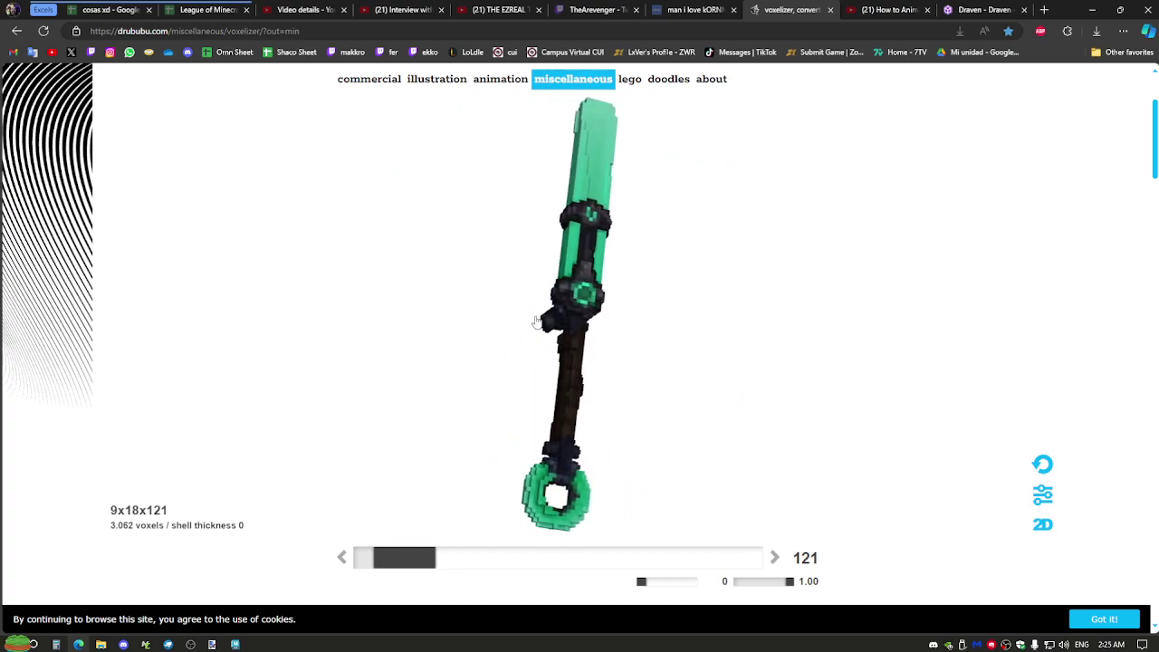
Set the voxel resolution to 86 and save the voxelized weapon in the minecraft format.
left_click_drag(445, 549, 408, 556)
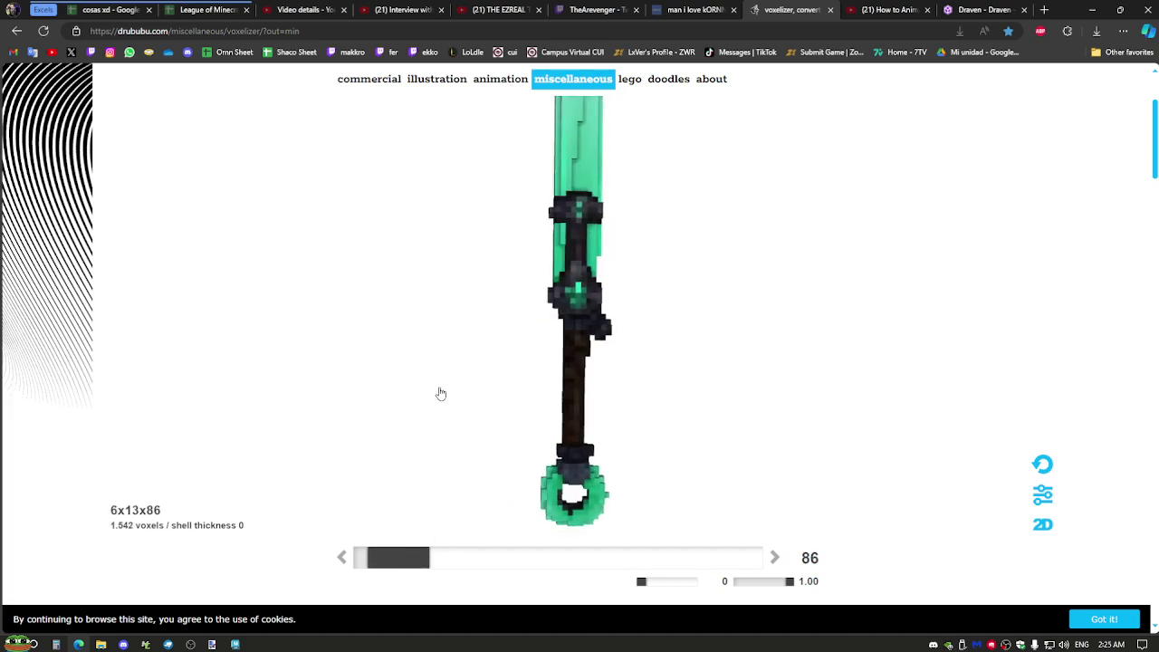
left_click_drag(357, 347, 713, 413)
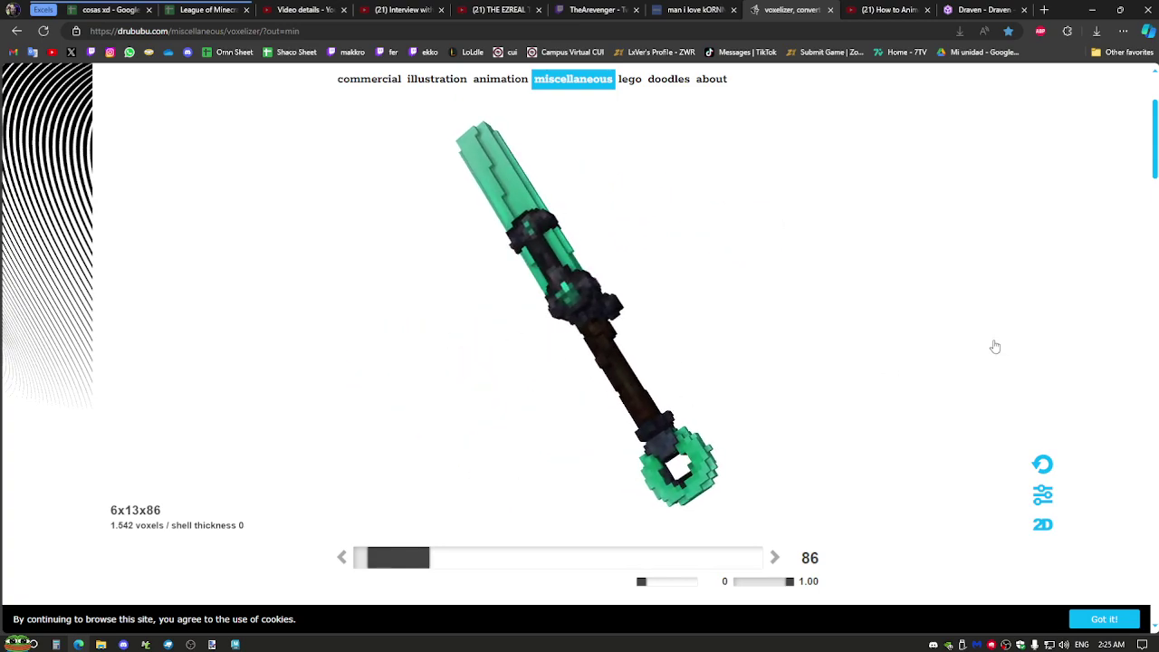
scroll(1050, 329, "down", 4)
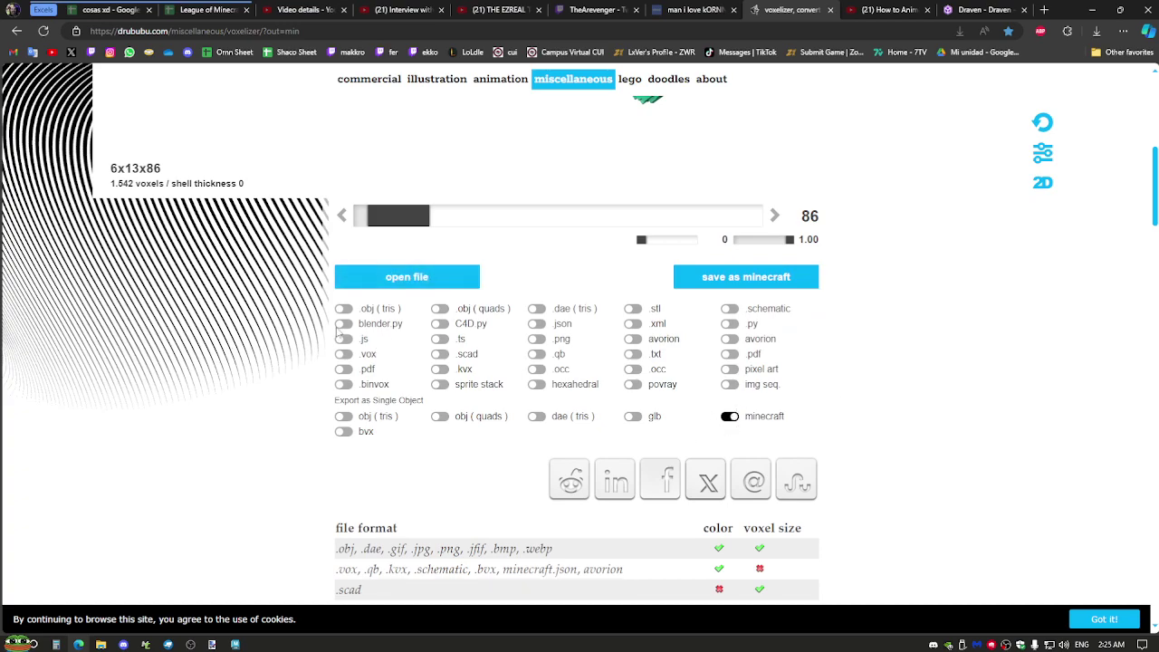
left_click(344, 308)
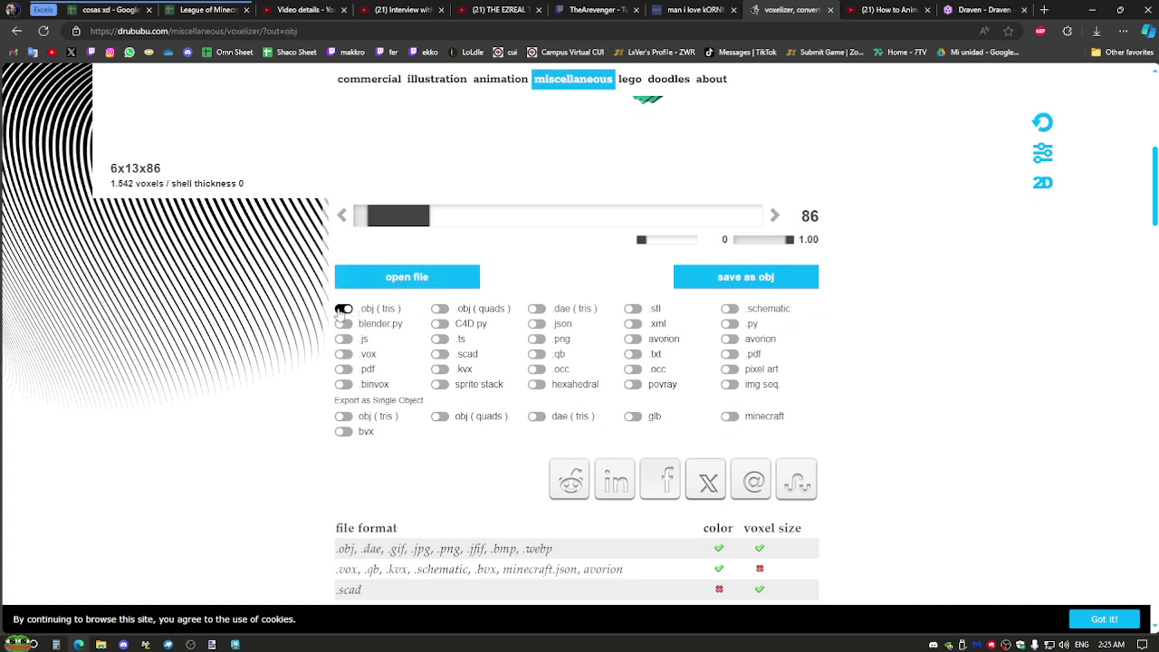
left_click(729, 416)
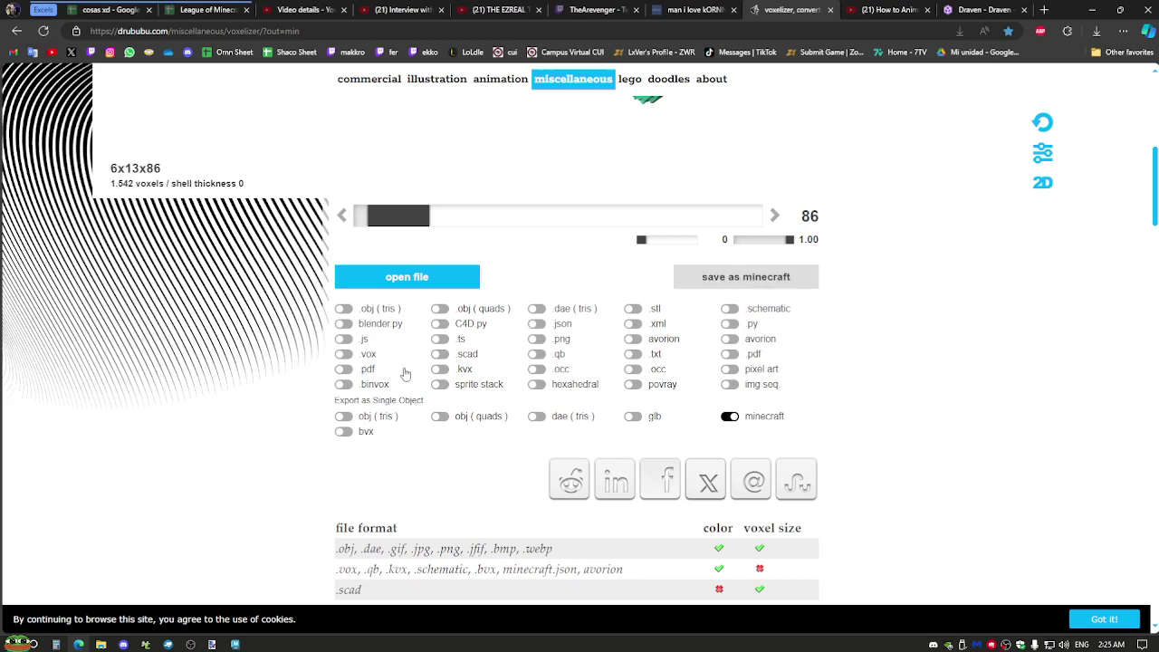
Go to the desktop and group the OBJ, MTL and base texture files apart from the exported JSON and PNG.
left_click(1092, 9)
left_click(1091, 6)
left_click_drag(26, 210, 45, 45)
mouse_move(29, 84)
left_mouse_down()
mouse_move(319, 208)
mouse_move(350, 233)
left_mouse_up()
left_click_drag(205, 134, 42, 268)
left_click_drag(114, 177, 69, 122)
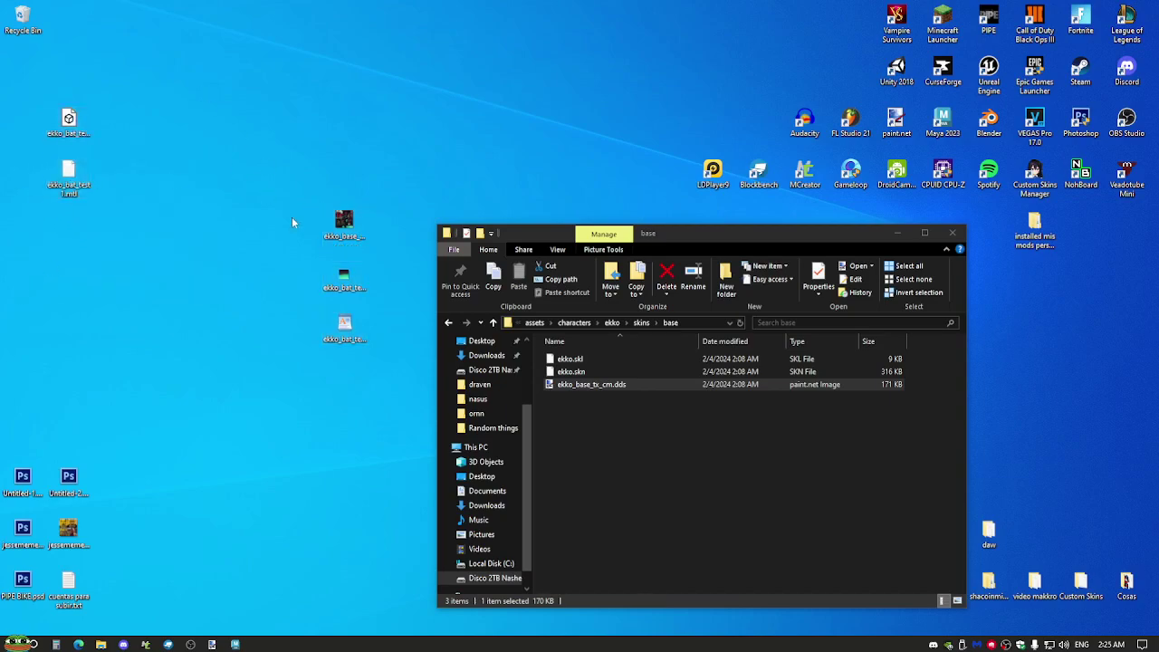
left_click_drag(331, 218, 58, 219)
left_click_drag(296, 267, 375, 349)
left_click_drag(349, 276, 302, 249)
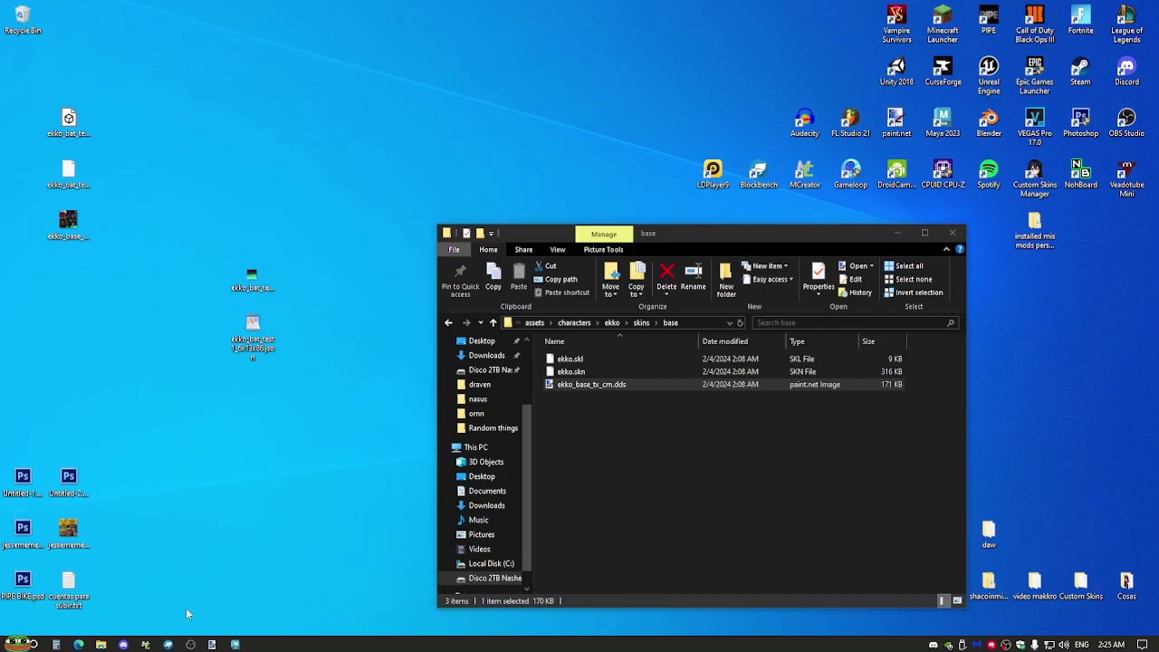
Switch to MCreator, create a Tool element named EkkoBat, and assign the red chestplate as its placeholder texture.
left_click(145, 643)
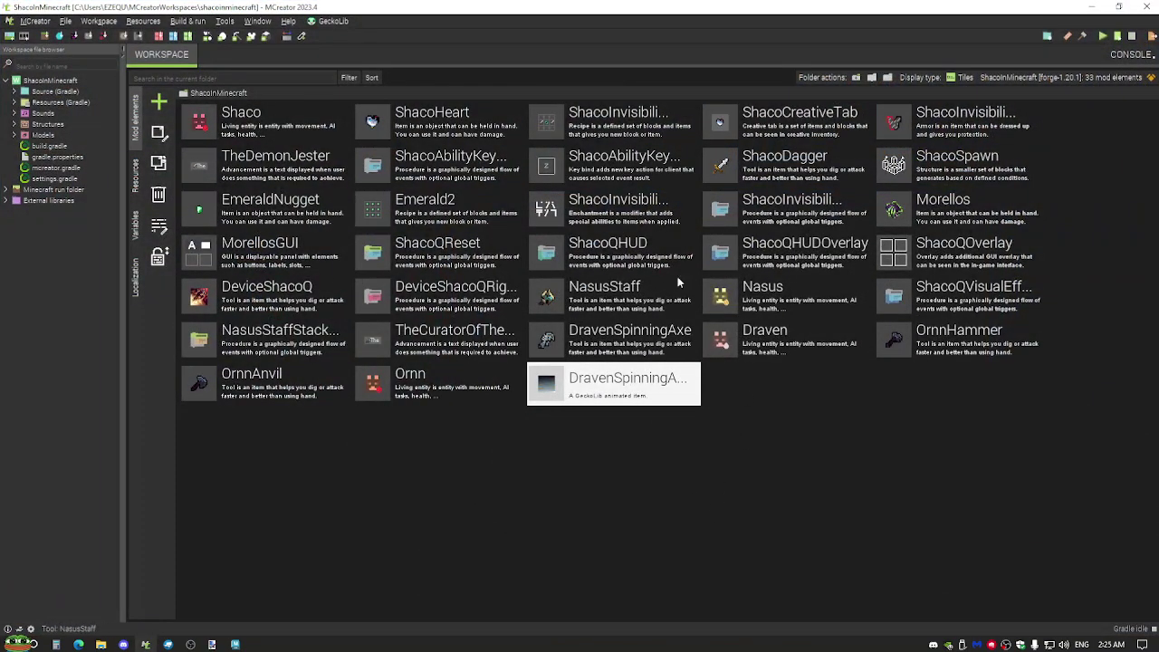
left_click(161, 105)
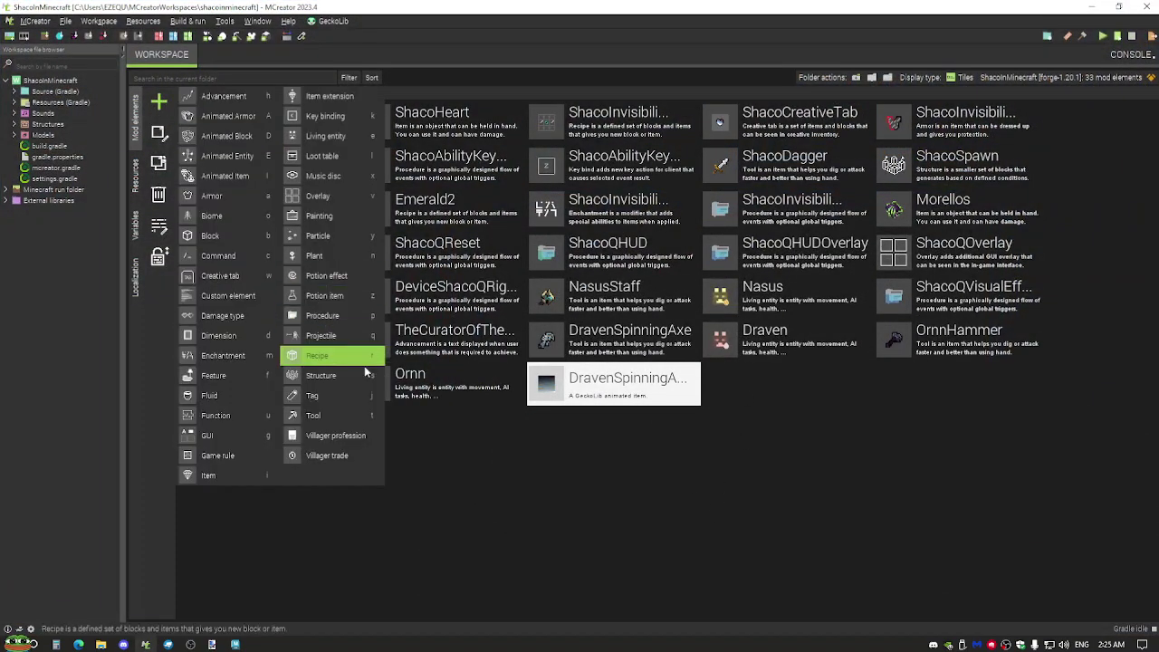
left_click(350, 416)
type("Ekko")
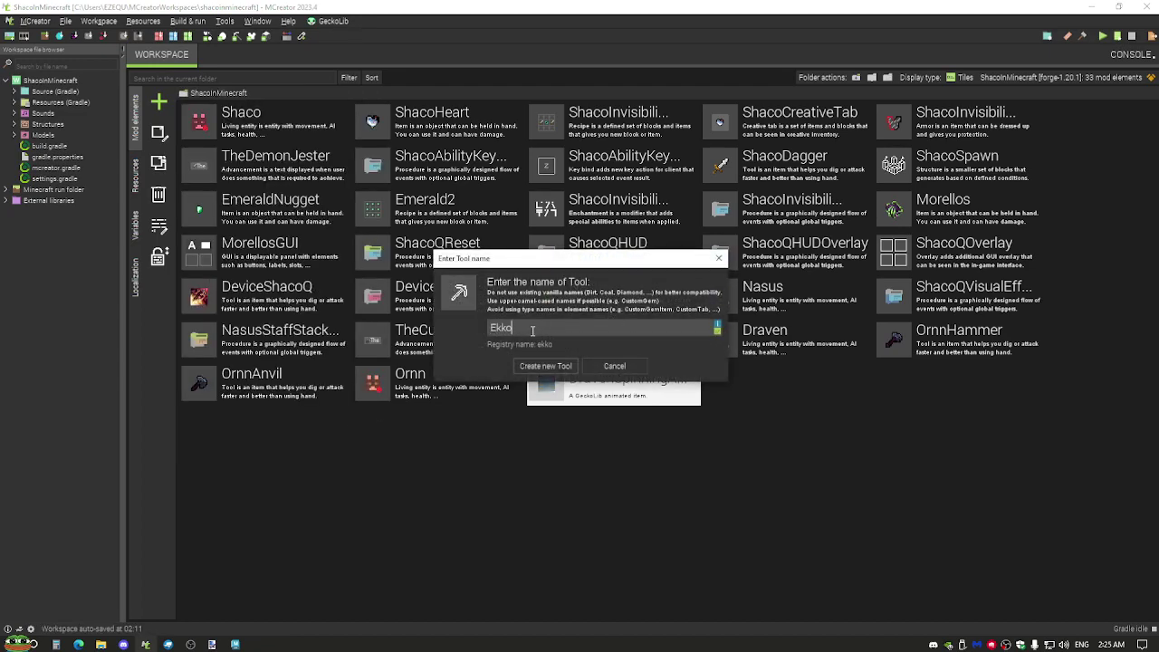
type("Bat")
key("Return")
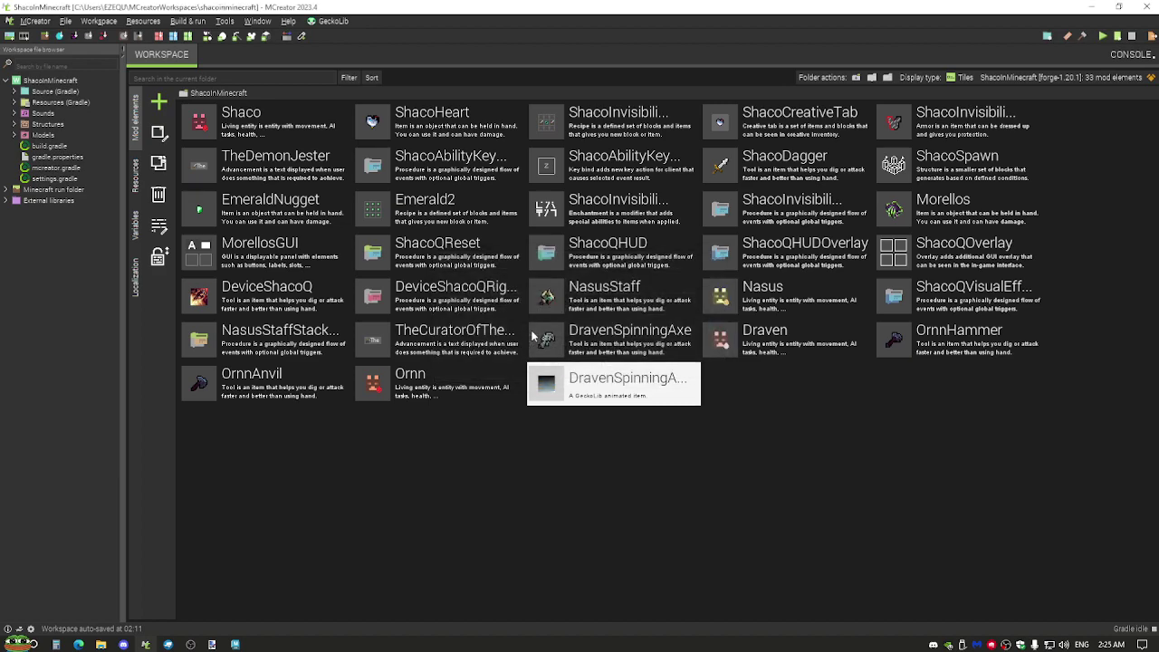
left_click(460, 328)
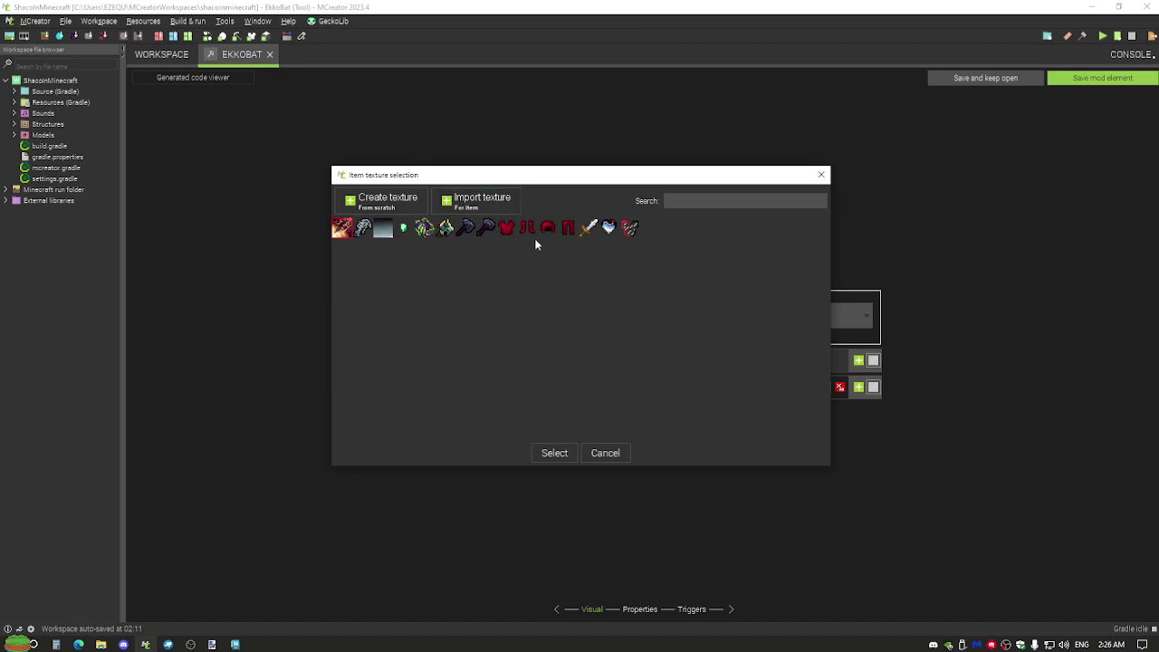
double_click(509, 228)
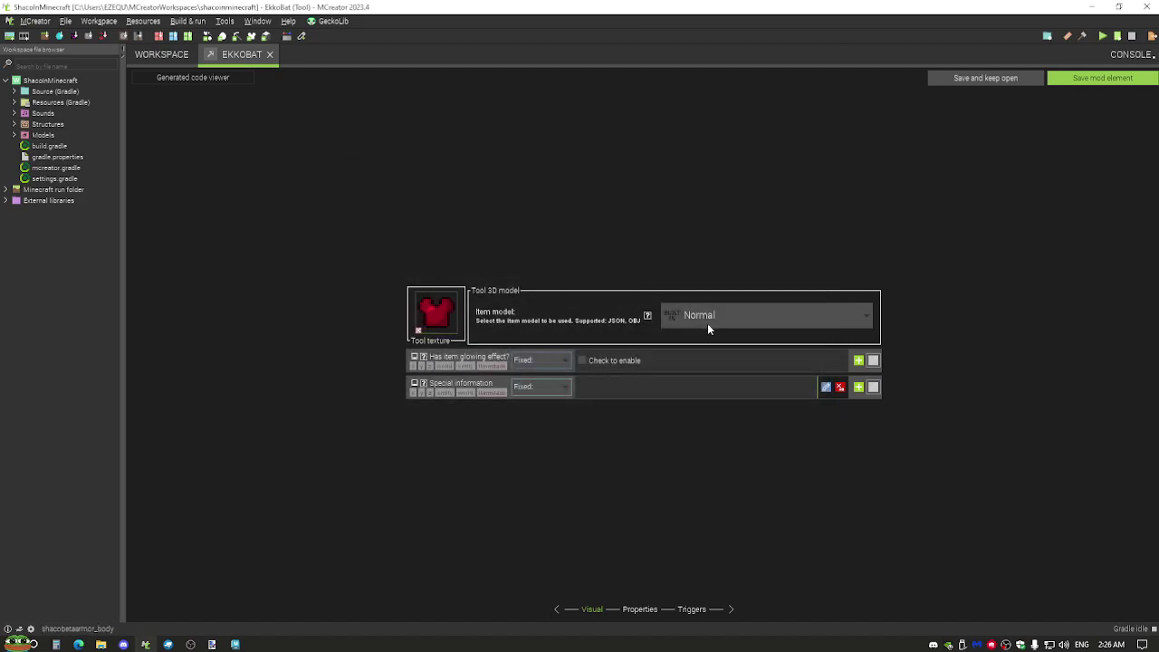
Import ekko_bat_test1_6x13x86.json from the Desktop as a JSON 3D model.
left_click(154, 23)
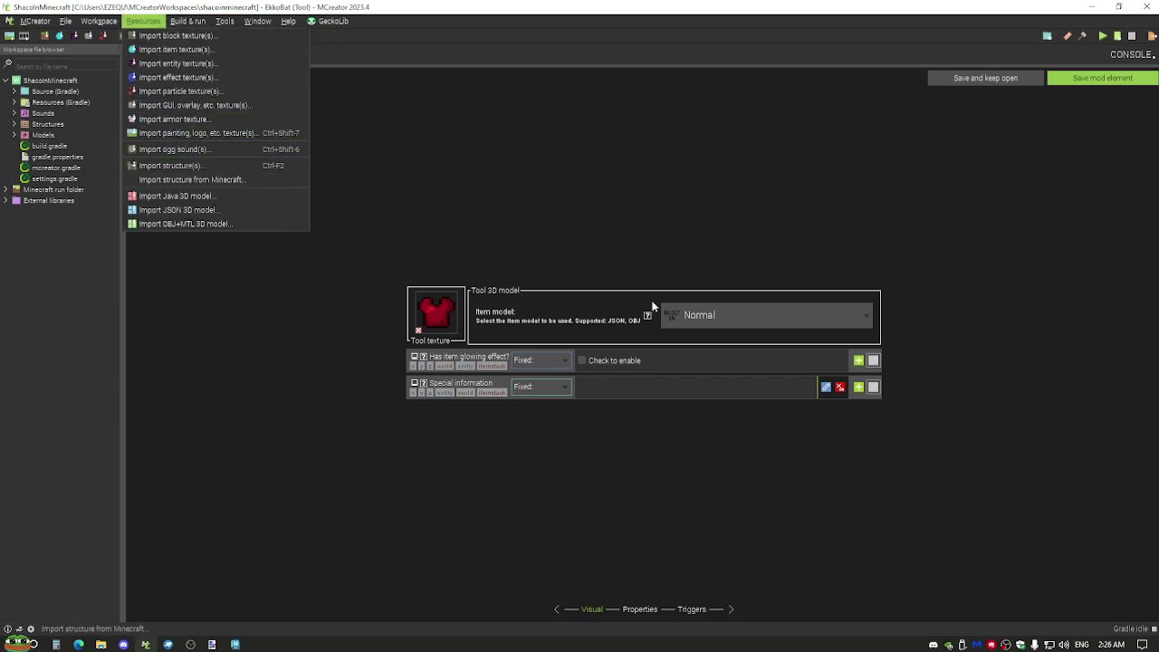
left_click(163, 211)
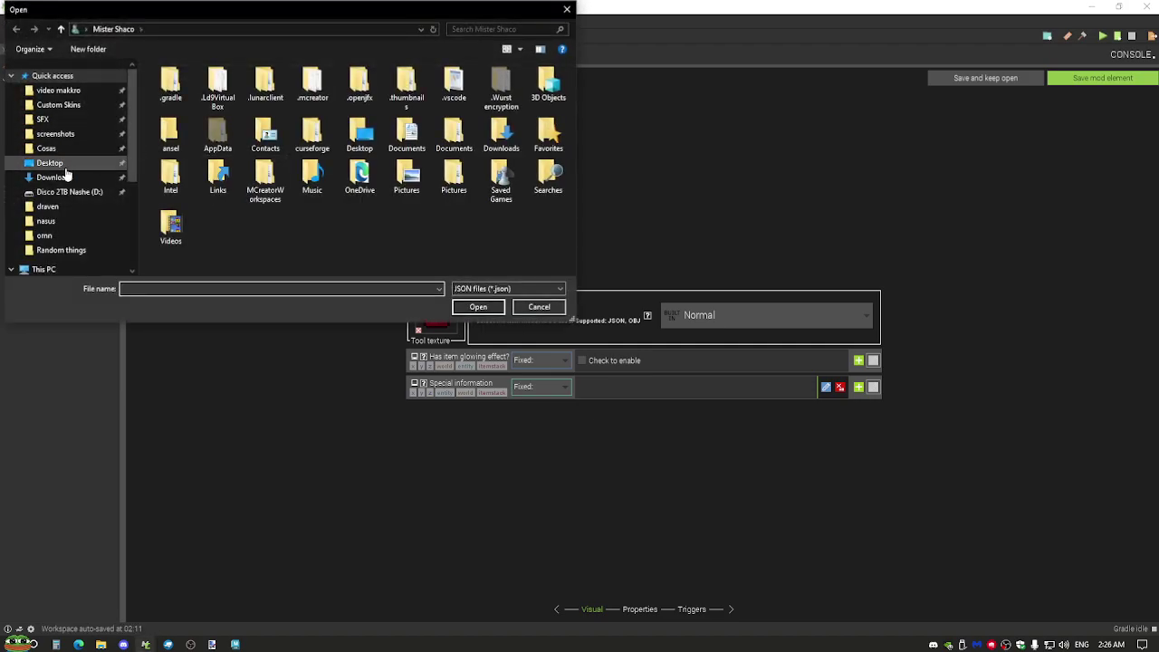
left_click(45, 163)
double_click(322, 180)
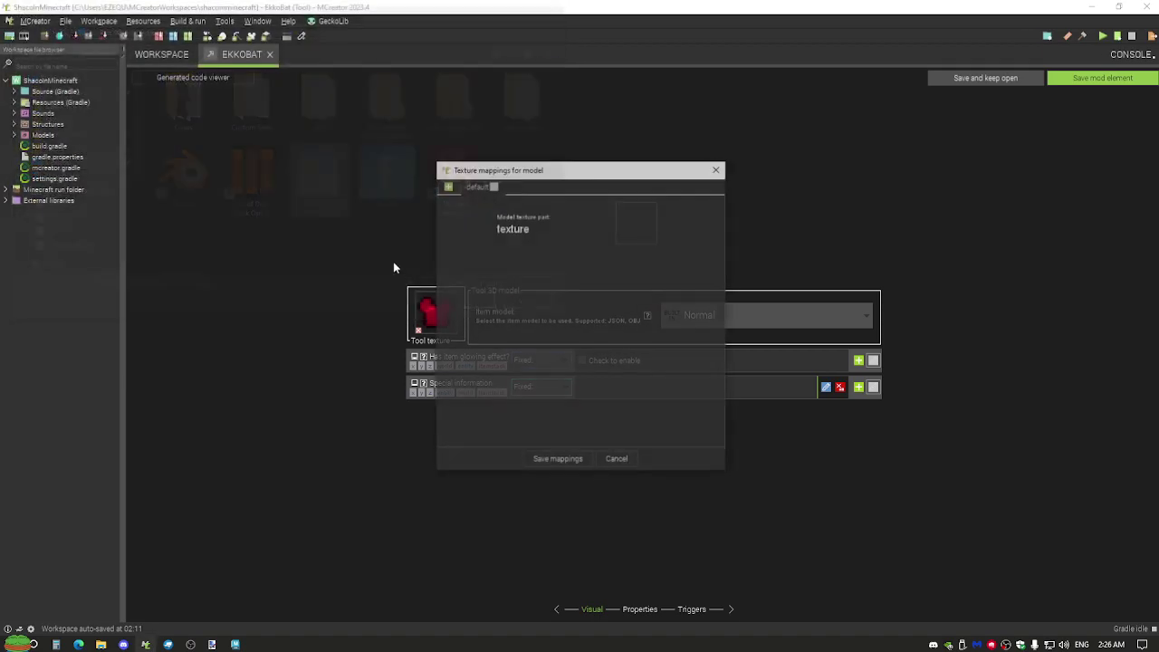
Import ekko_bat_test1_6x13x86.png as a block texture, map it to the model's texture part, and save the mappings.
left_click(636, 222)
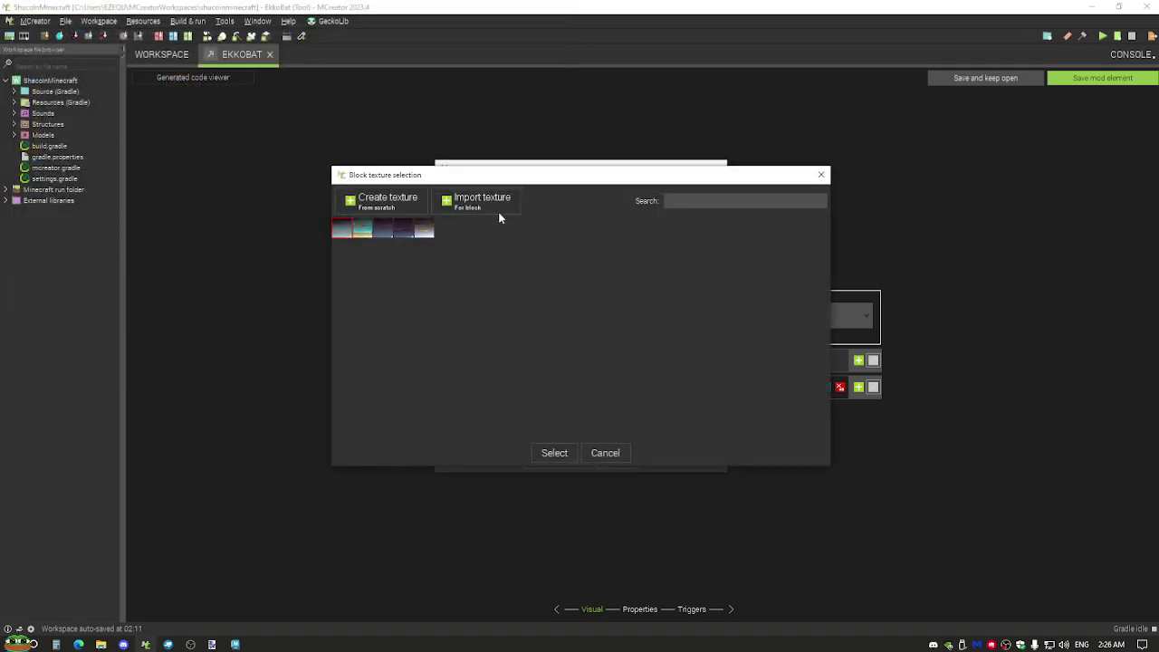
left_click(495, 204)
double_click(380, 207)
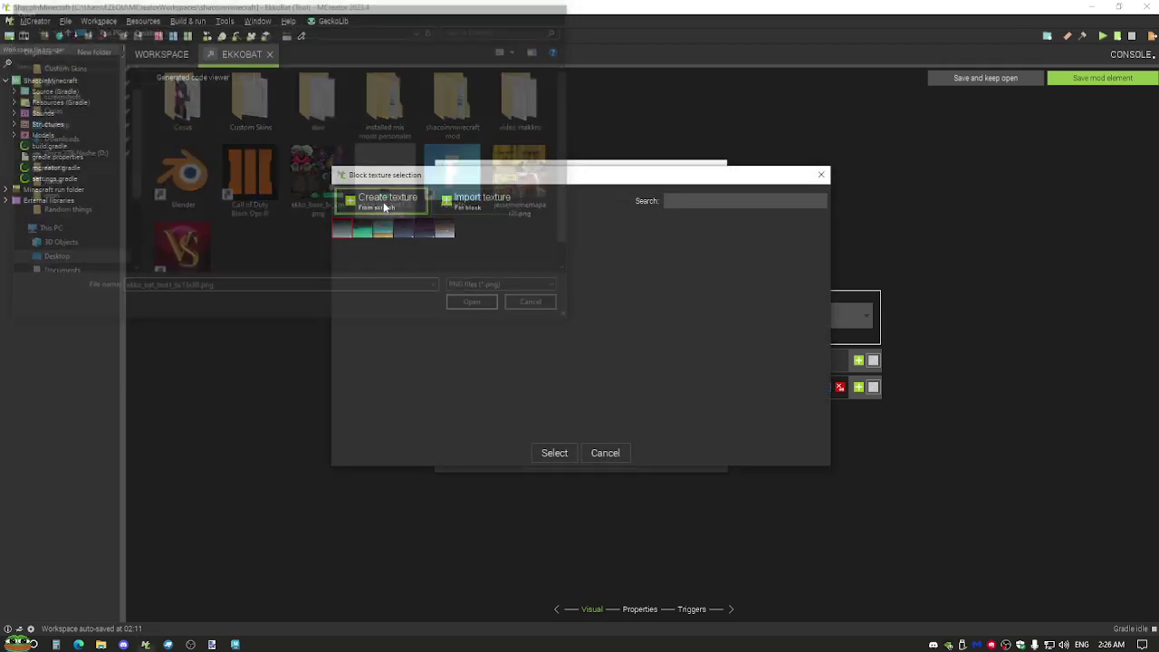
double_click(363, 232)
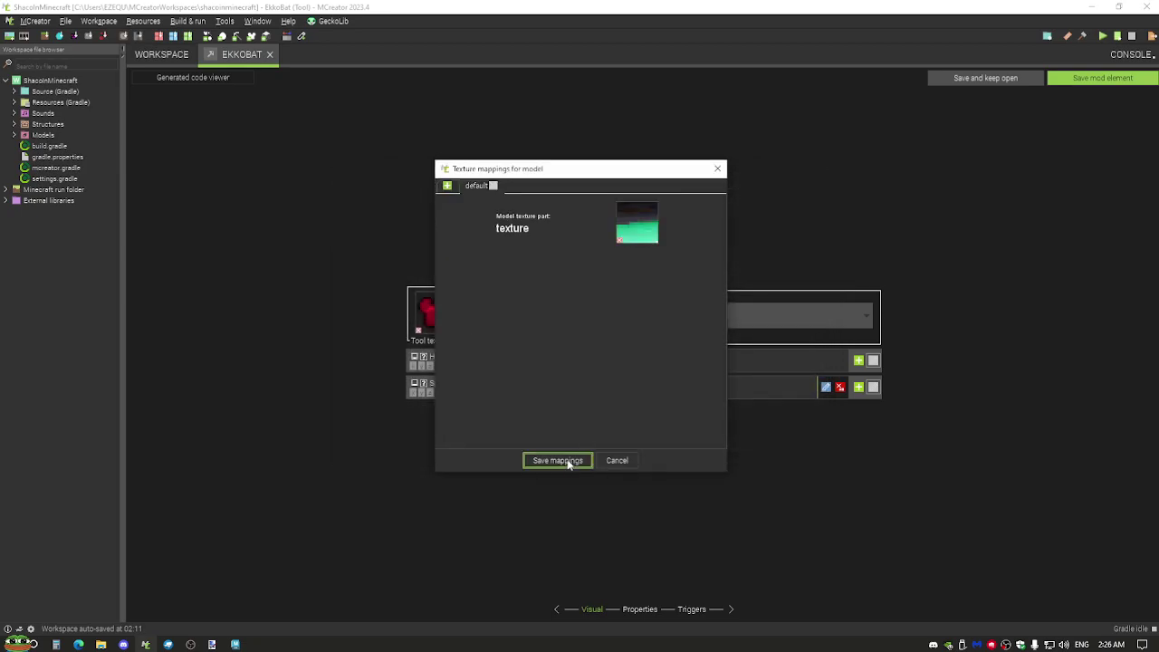
left_click(558, 459)
Set the EkkoBat tool's item model to ekko_bat_test1_6x13x86.
left_click(717, 310)
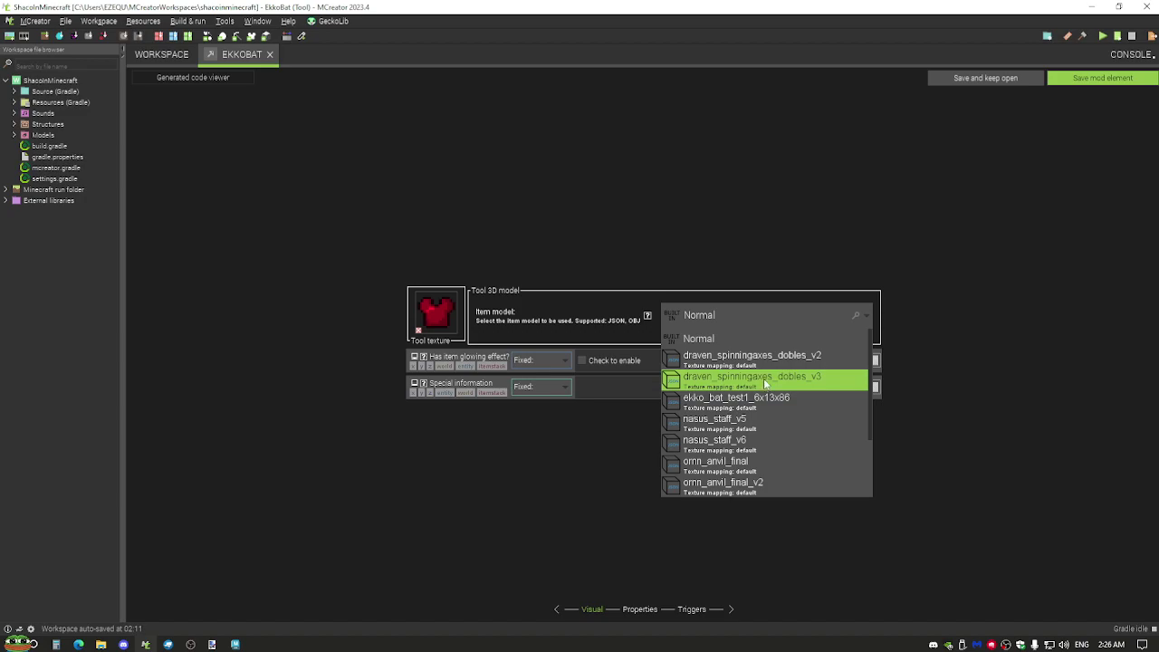
scroll(763, 389, "down", 2)
scroll(755, 407, "up", 2)
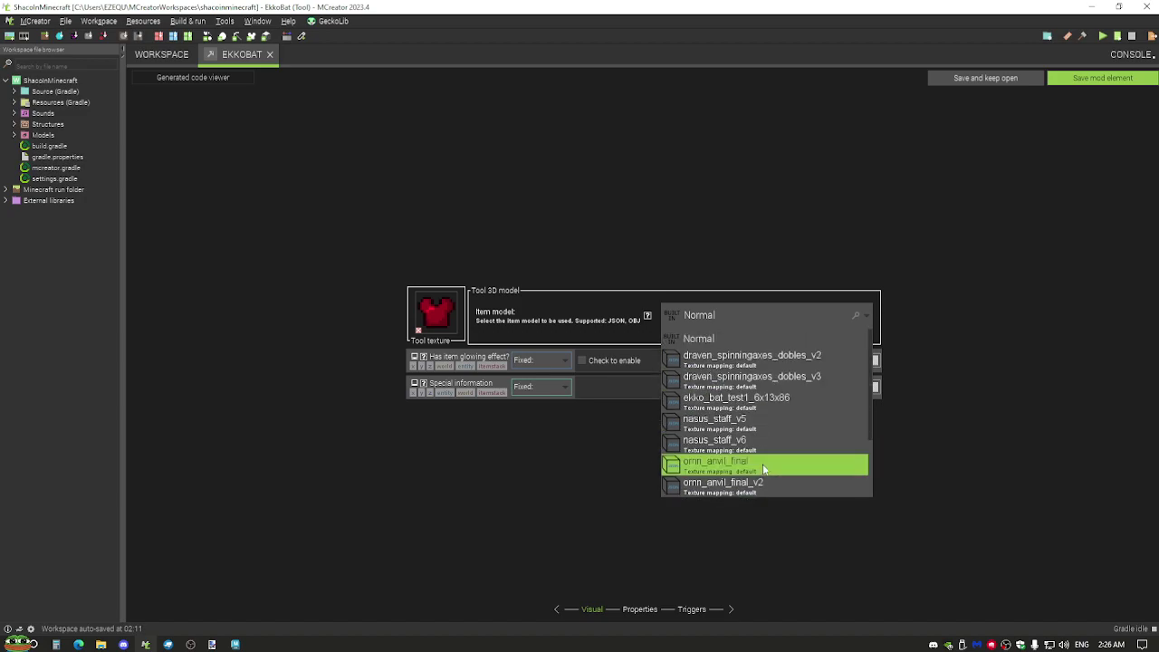
left_click(741, 404)
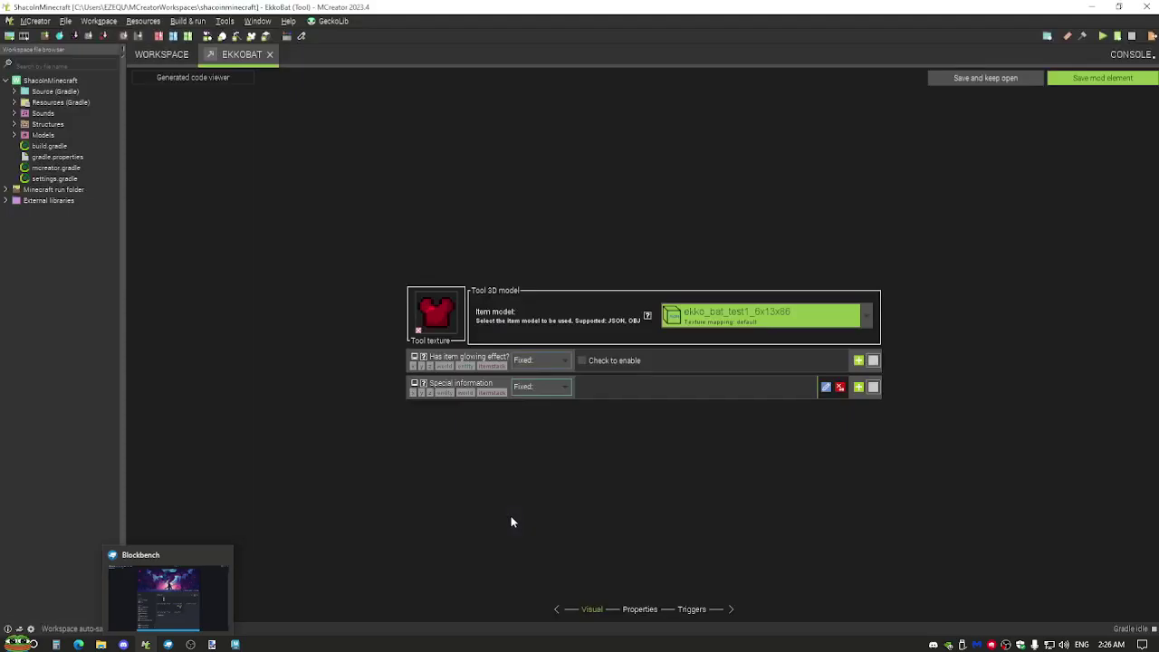
Switch to Blockbench and open ekko_bat_test1_6x13x86.json from the Desktop.
left_click(1090, 6)
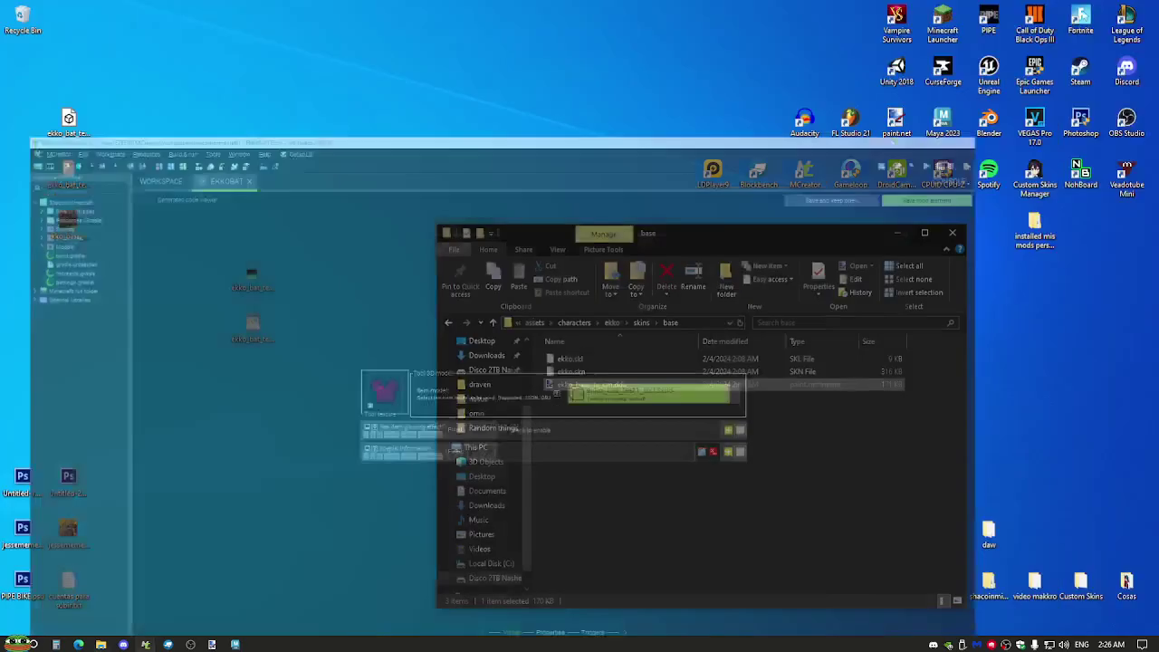
left_click(168, 645)
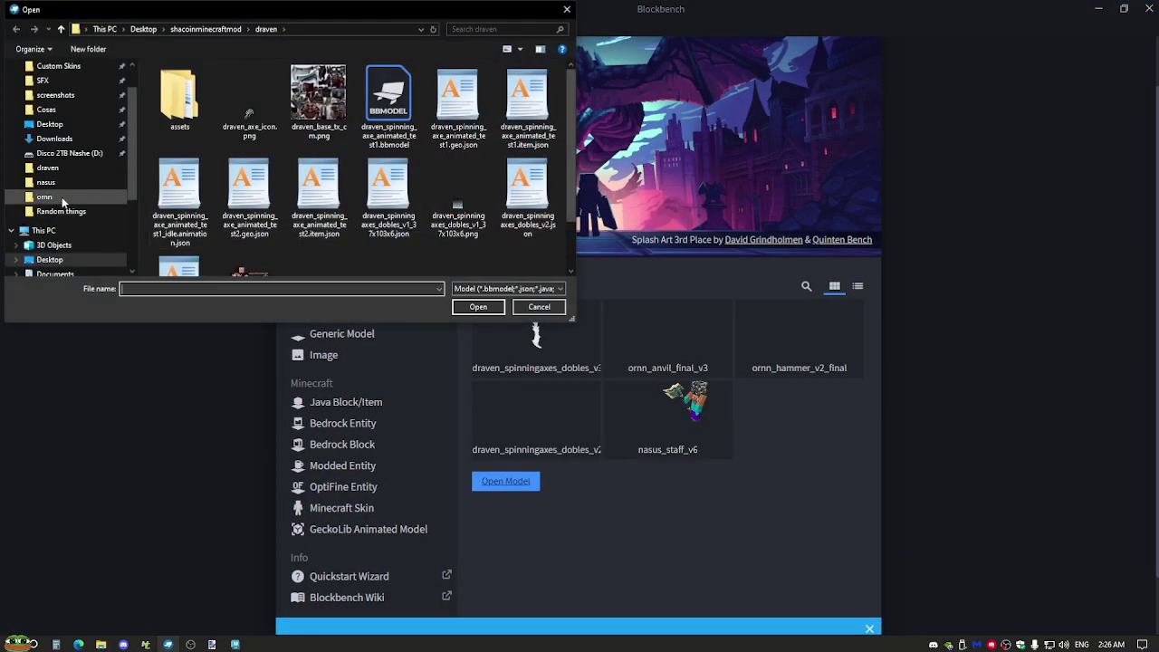
left_click(50, 124)
scroll(333, 256, "down", 1)
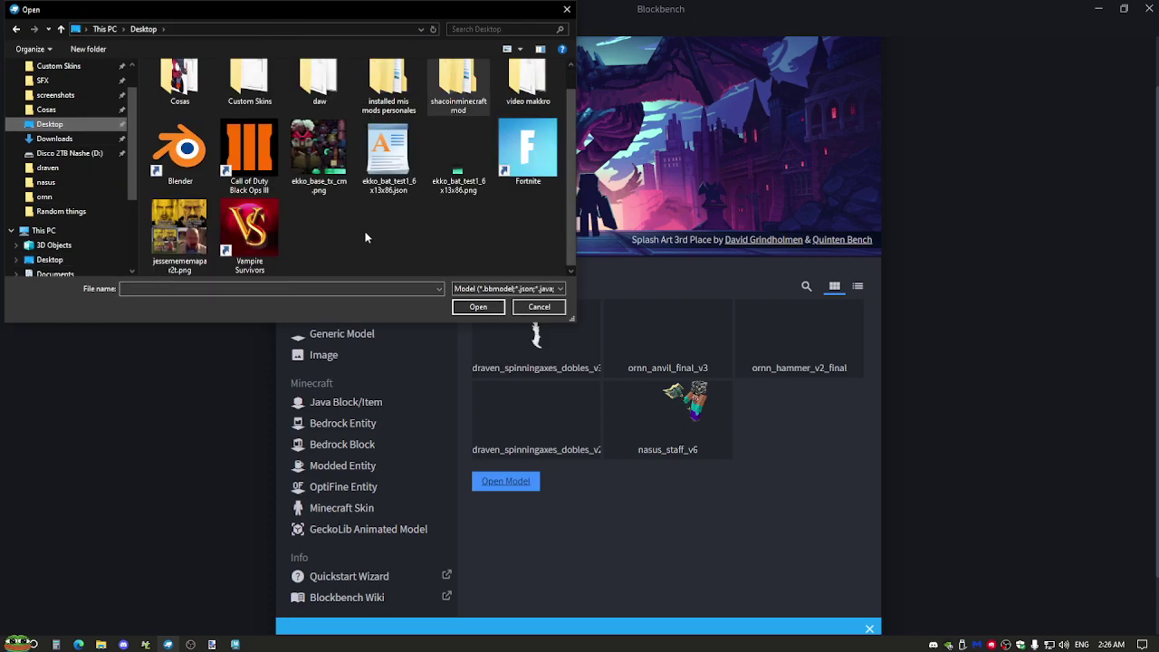
double_click(389, 156)
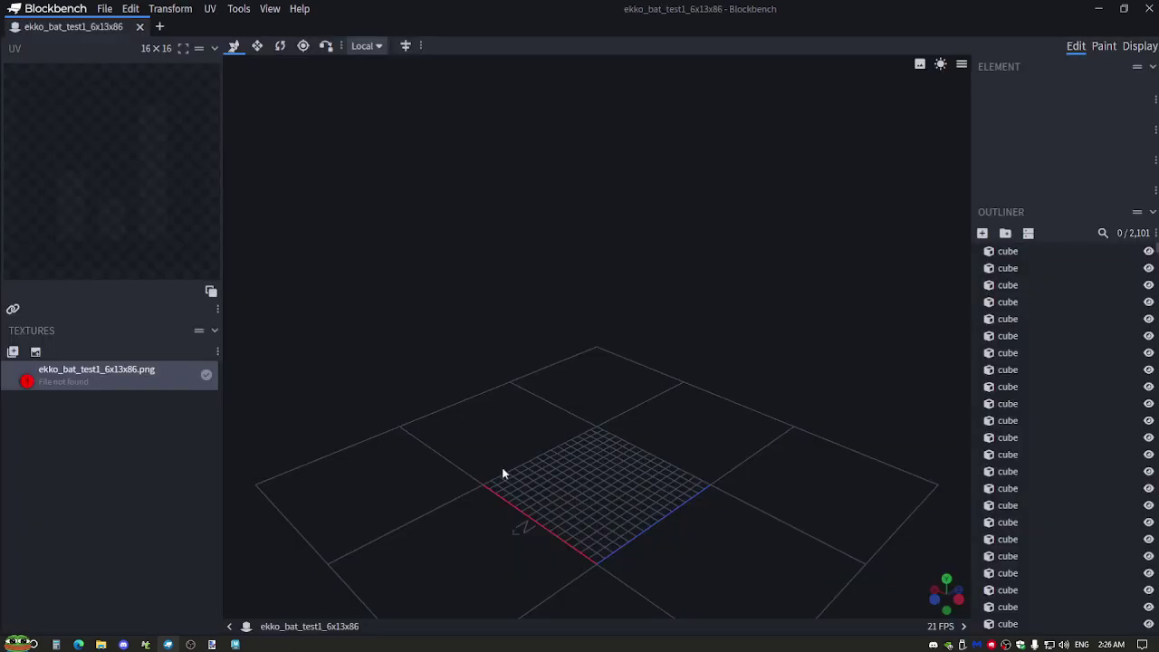
Relink the model's missing texture to ekko_bat_test1_6x13x86.png on the Desktop and view the textured weapon up close.
left_click_drag(535, 450, 207, 418)
right_click(73, 380)
left_click(116, 334)
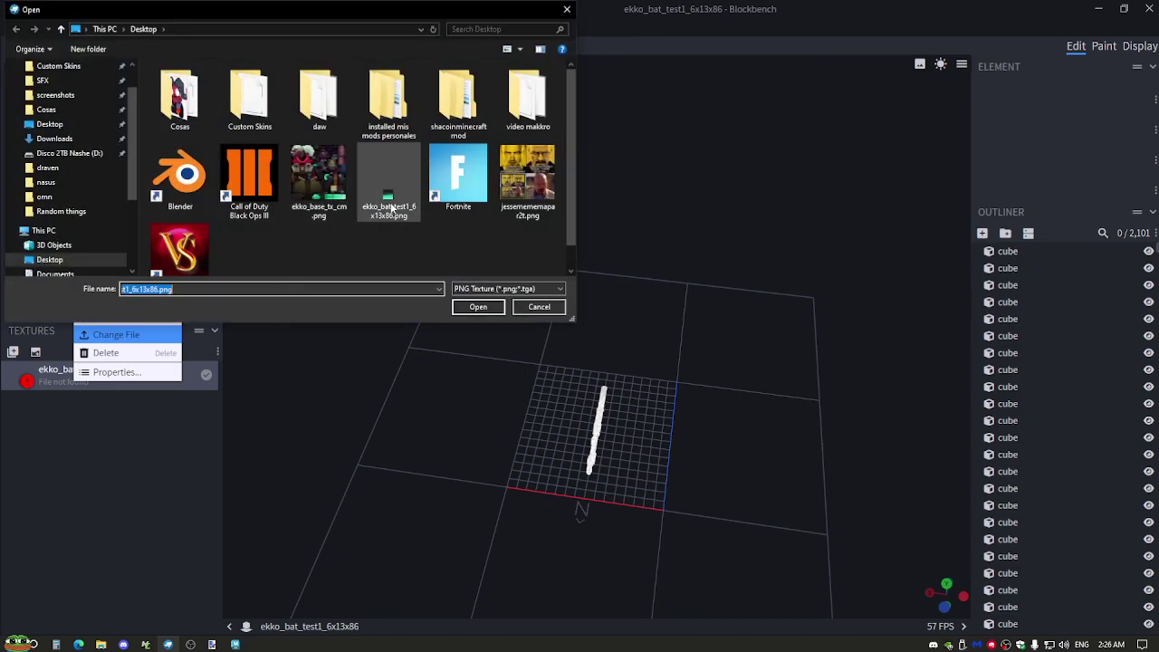
double_click(390, 209)
left_click_drag(486, 408, 569, 207)
scroll(569, 208, "up", 3)
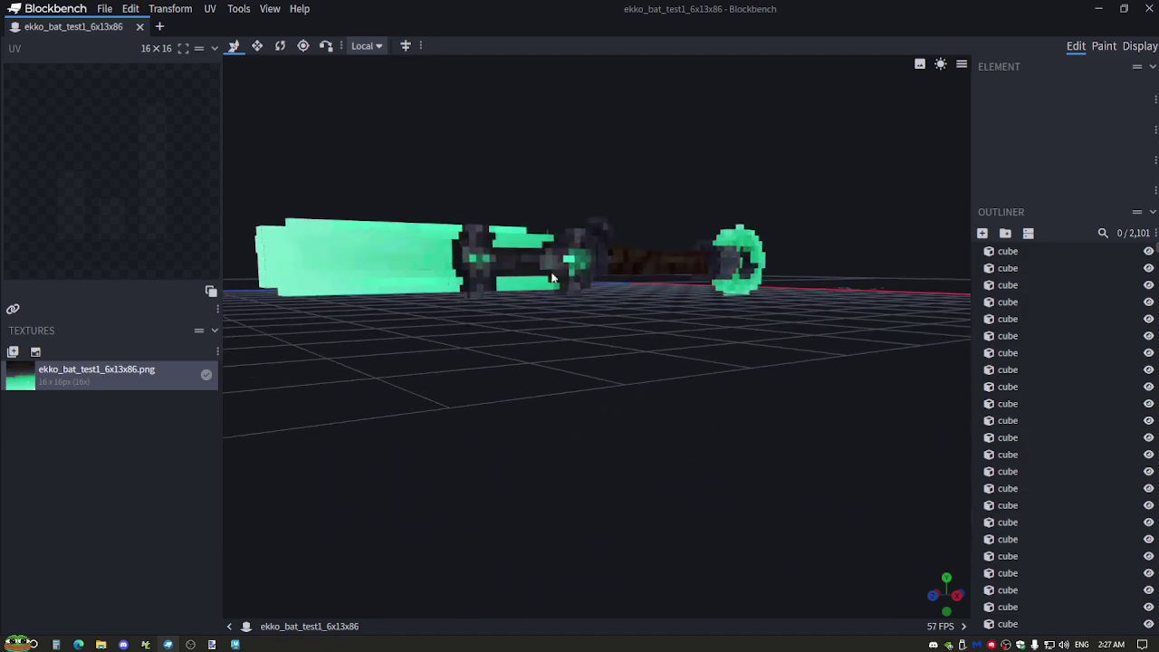
Open the display settings and move the weapon forward from the player's right hand to a Y translation of 8.75.
scroll(615, 368, "down", 2)
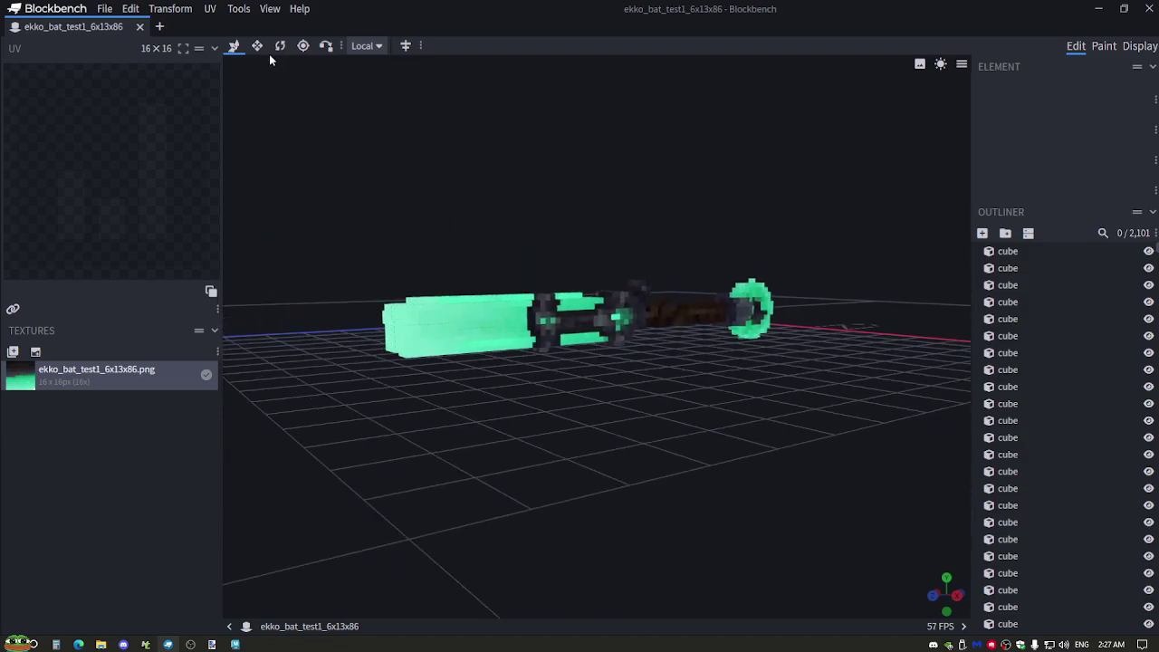
left_click(1139, 45)
scroll(487, 389, "up", 2)
left_click_drag(495, 424, 872, 397)
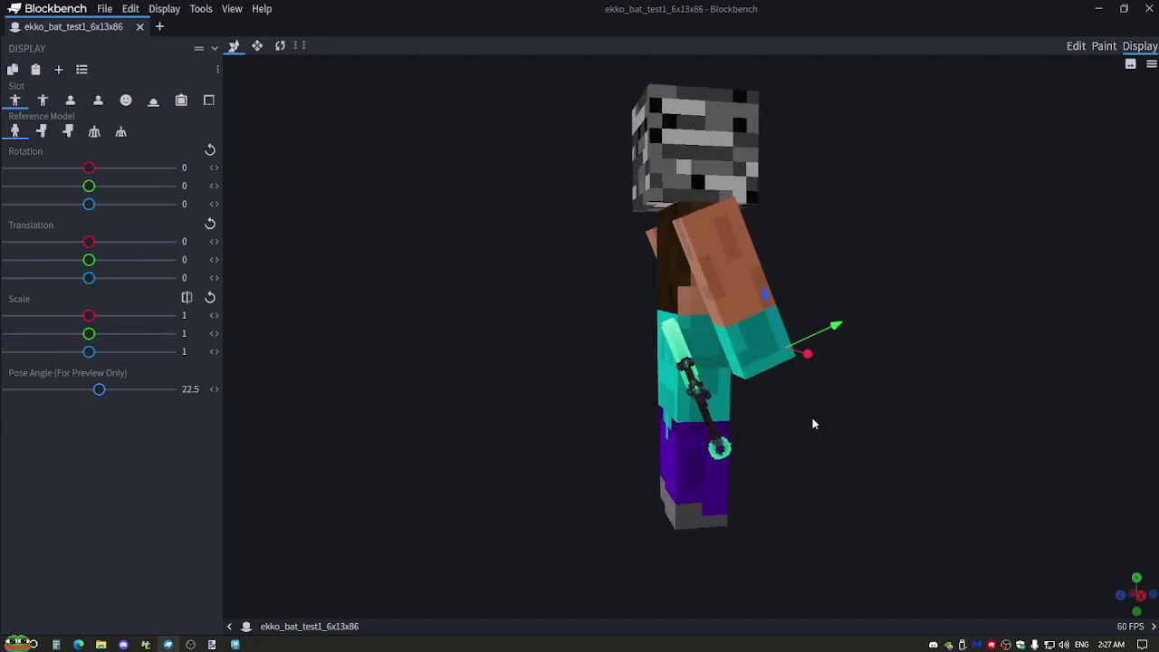
left_click_drag(812, 419, 766, 403)
left_click_drag(810, 316, 948, 306)
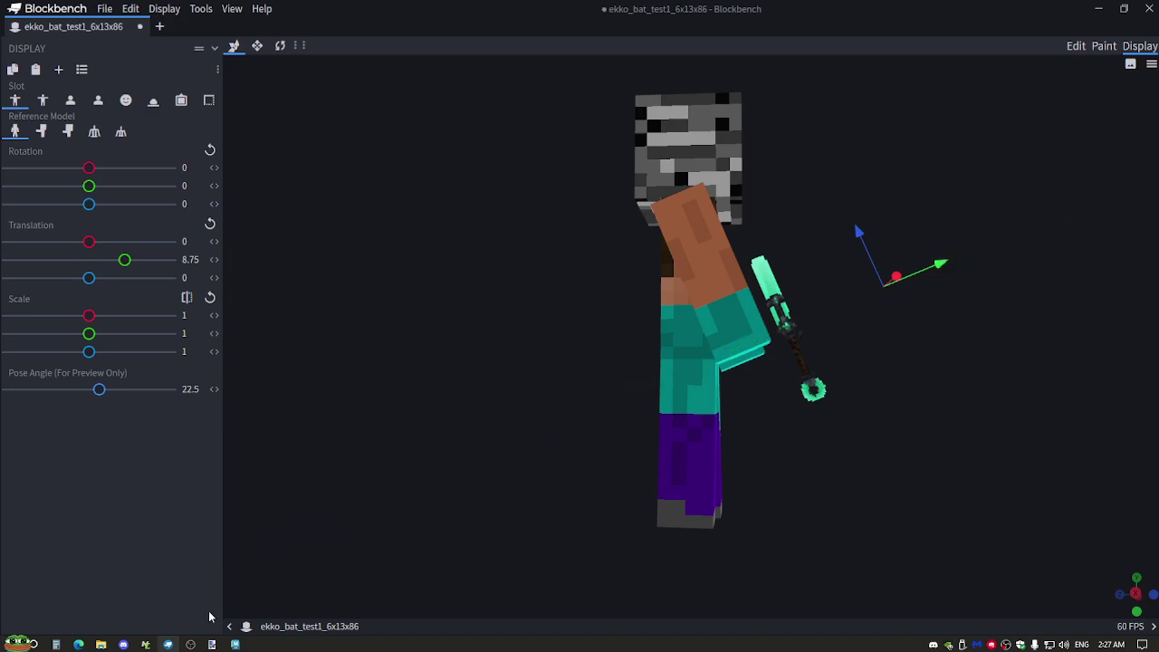
Switch to Maya and examine the original weapon mesh and its position from several angles, closing with a return to Blockbench.
left_click(234, 644)
scroll(494, 321, "down", 5)
left_click(286, 220)
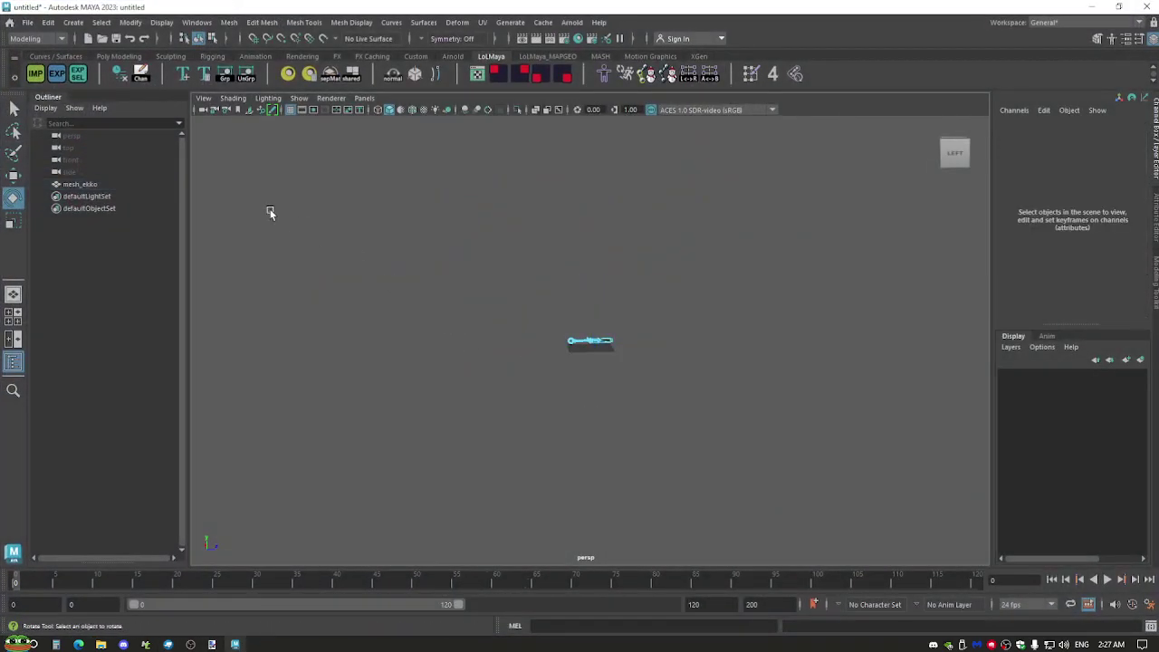
left_click(13, 108)
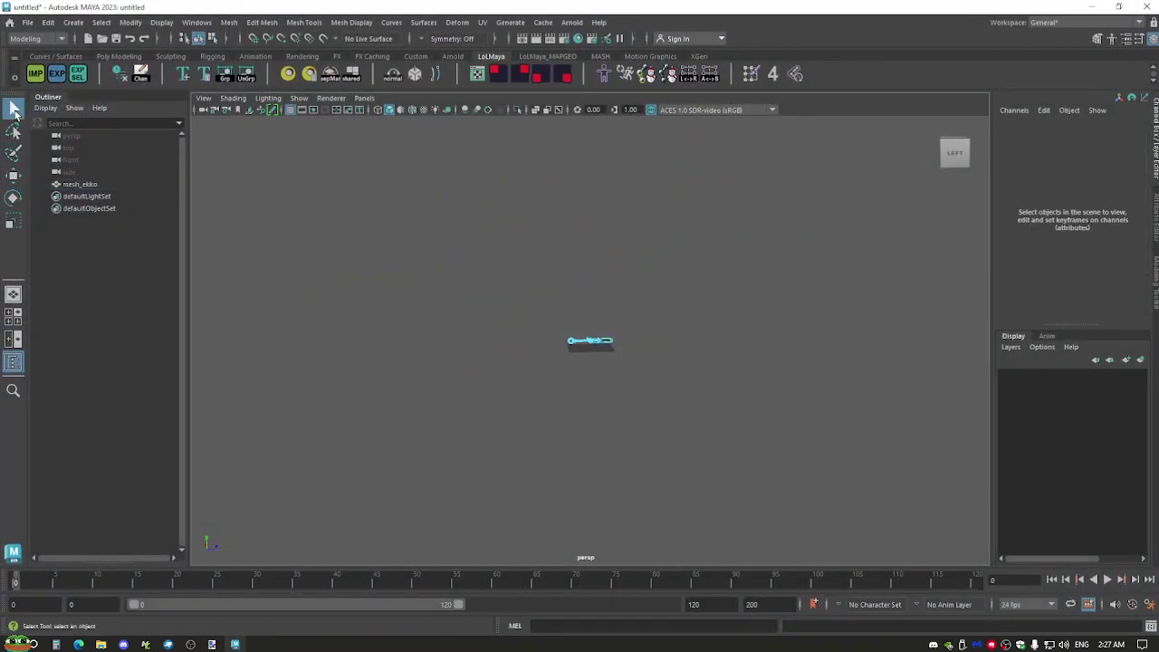
left_click(589, 341)
left_click(338, 431)
left_click_drag(261, 457, 939, 33)
left_click(839, 322)
left_click_drag(863, 147, 623, 494)
left_click_drag(353, 117, 876, 331)
left_click_drag(317, 158, 551, 502)
left_click_drag(377, 502, 711, 380)
left_click(1096, 6)
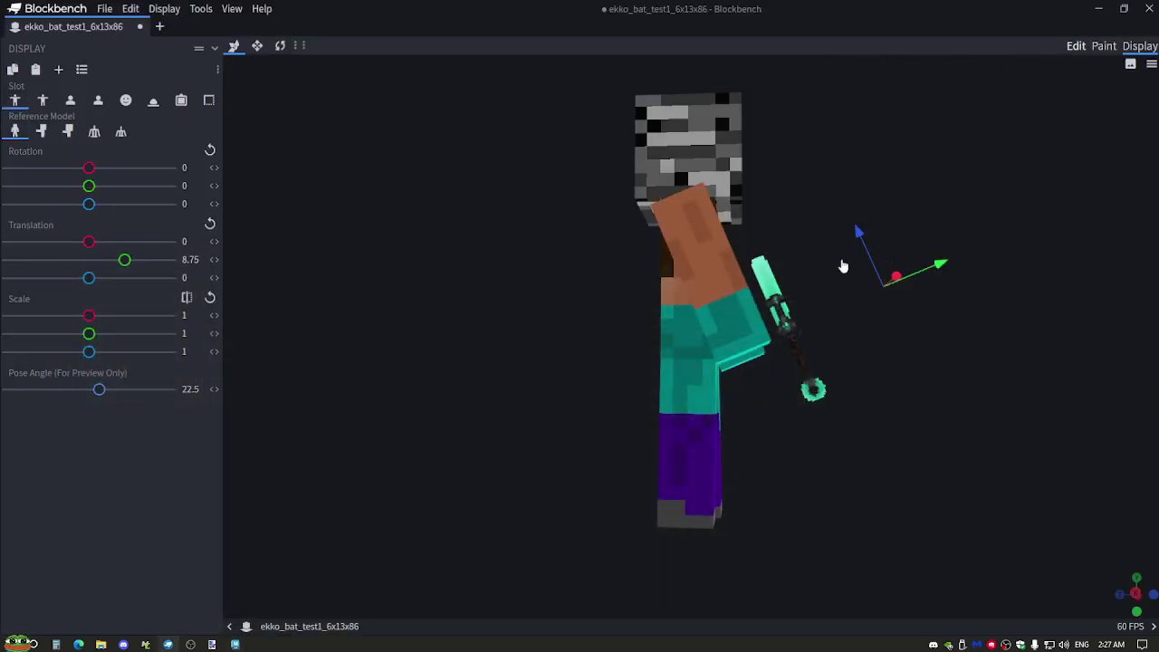
Select all cubes of the weapon in edit mode, center their pivot point, and return to the display settings.
left_click(1075, 45)
scroll(690, 280, "down", 3)
left_click_drag(417, 388, 547, 475)
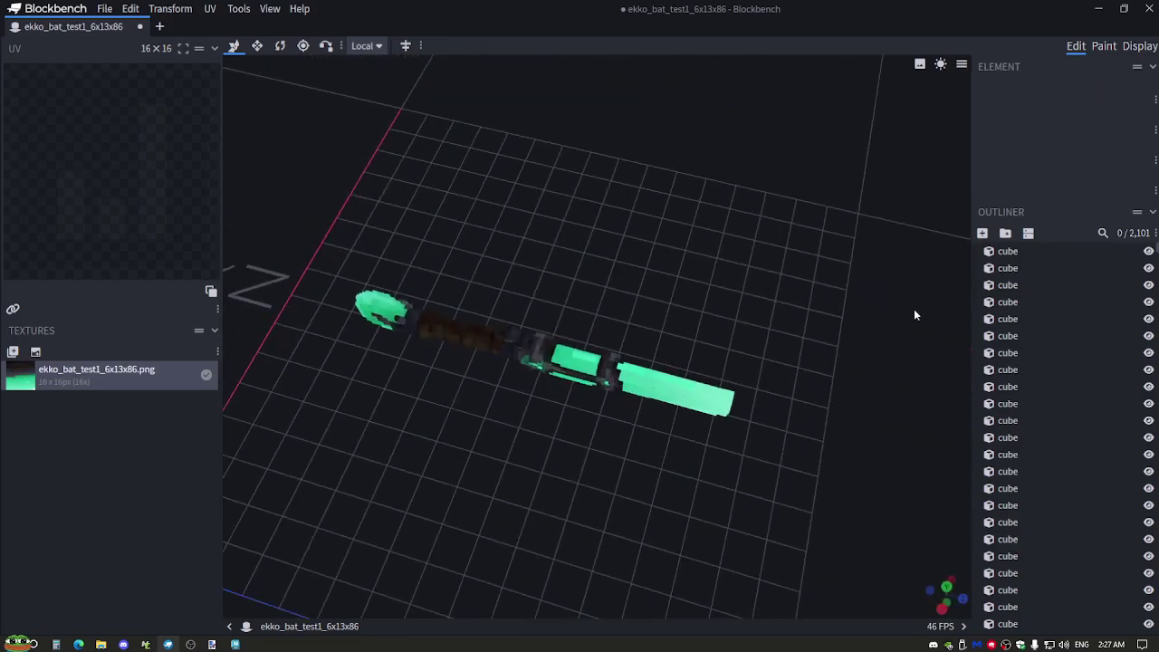
key("ctrl+a")
left_click_drag(879, 241, 942, 208)
left_click(1117, 163)
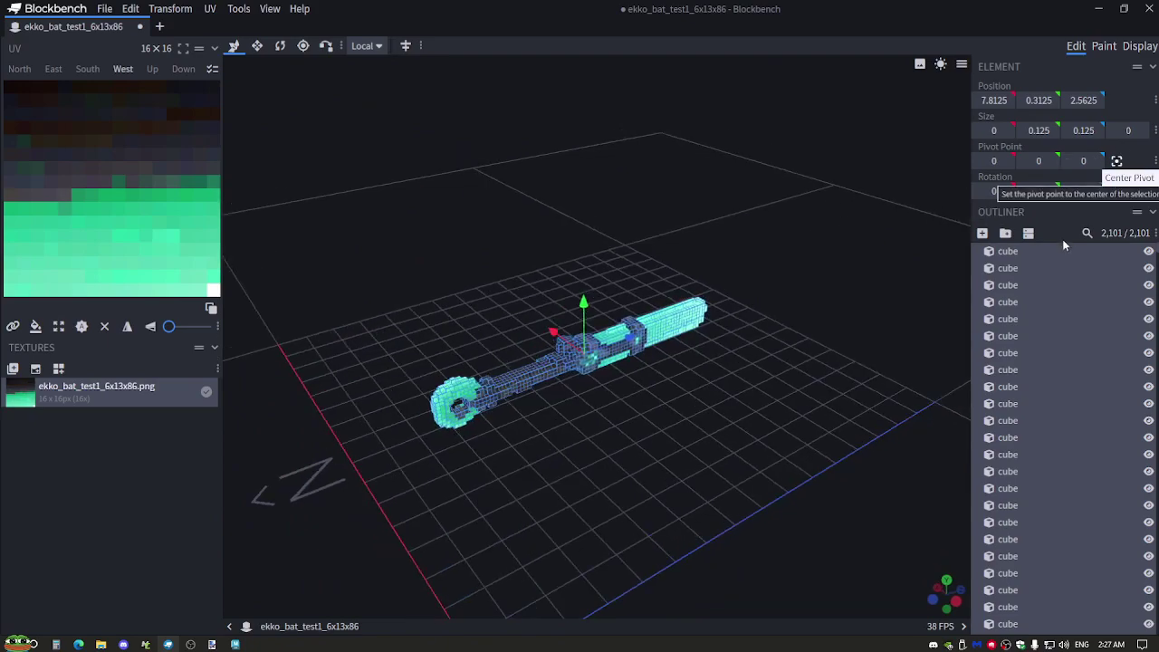
left_click(1136, 46)
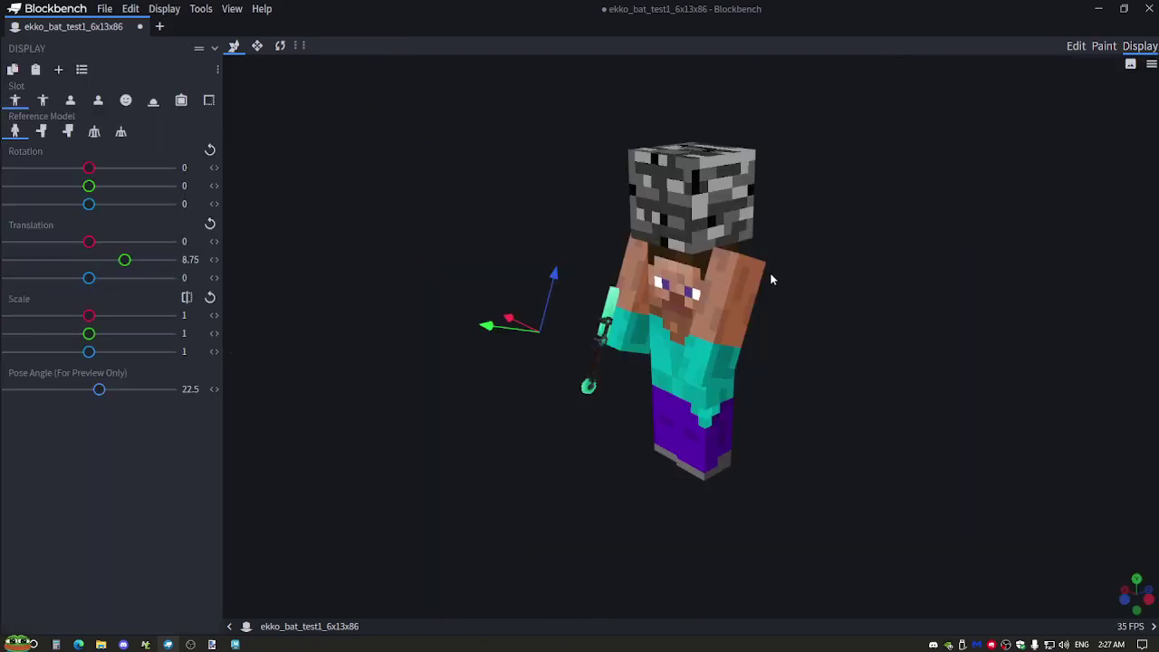
Set the weapon's third-person right-hand X rotation to 90 and the preview pose angle to 0.
left_click_drag(531, 418, 843, 312)
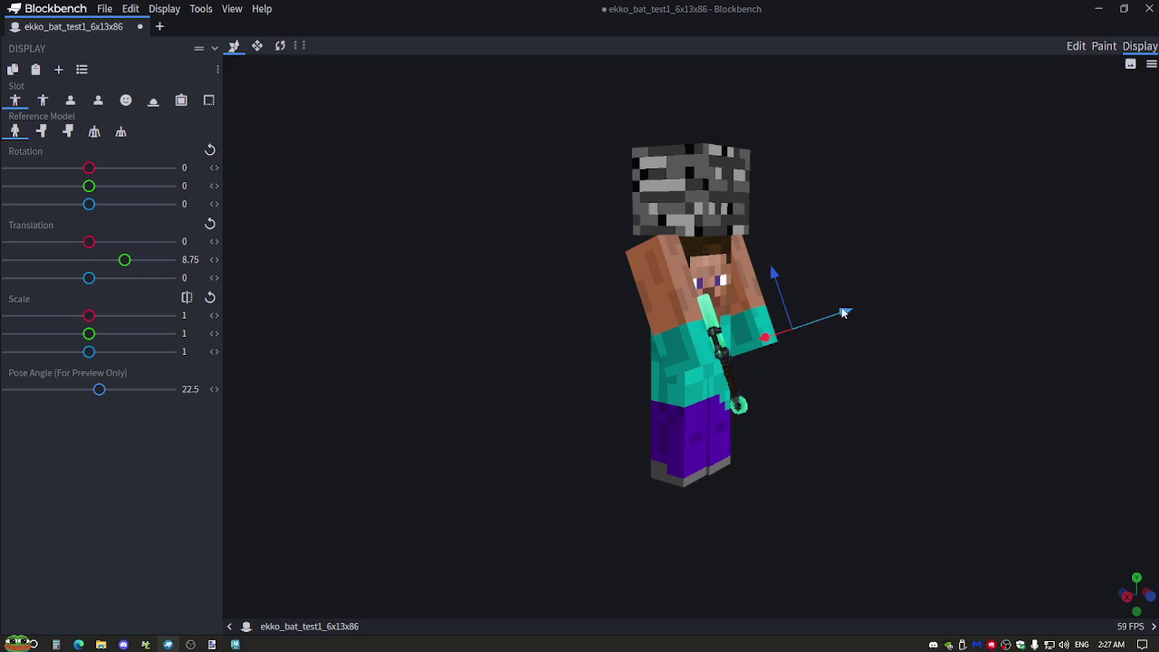
left_click_drag(88, 170, 129, 176)
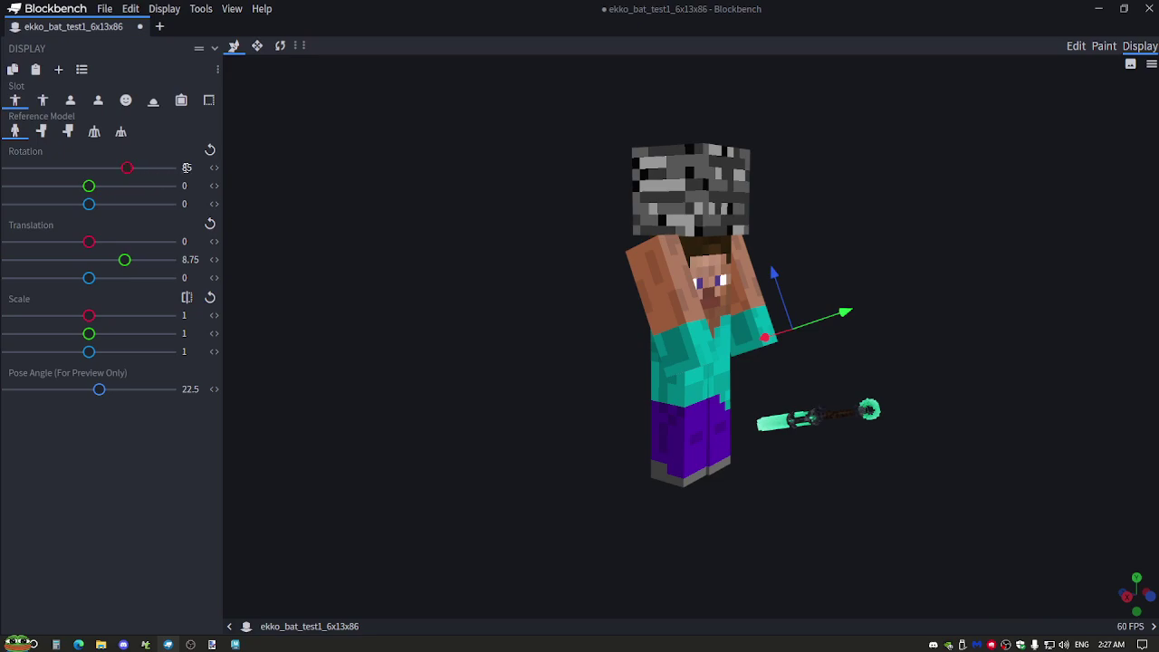
type("90")
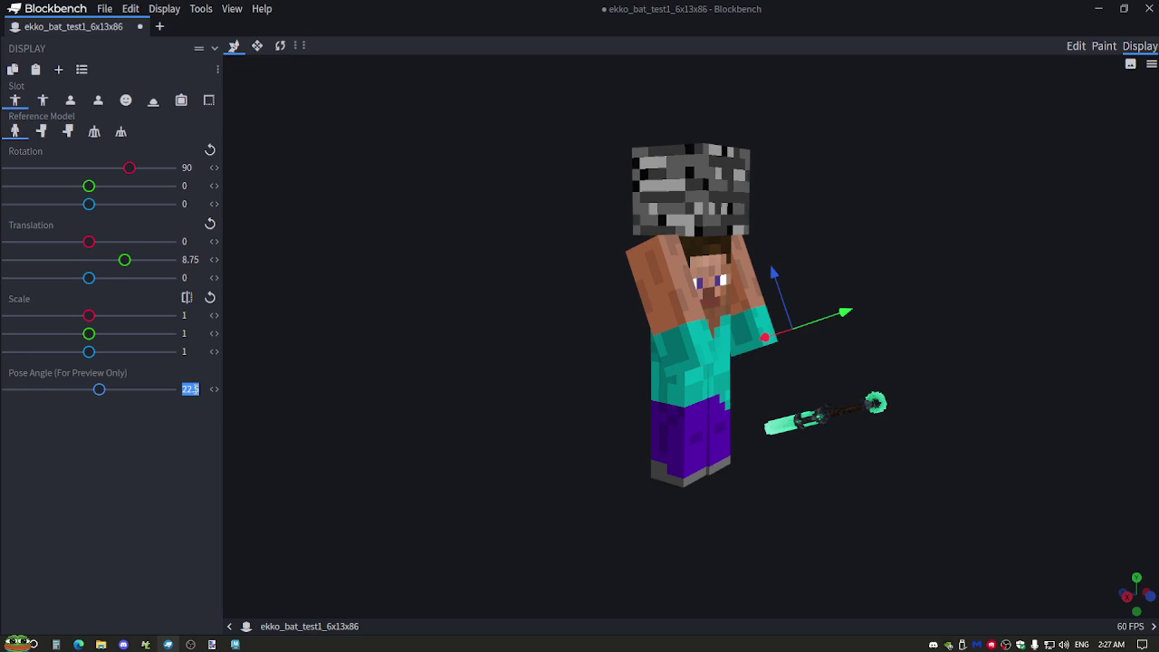
type("0")
left_click_drag(593, 429, 674, 357)
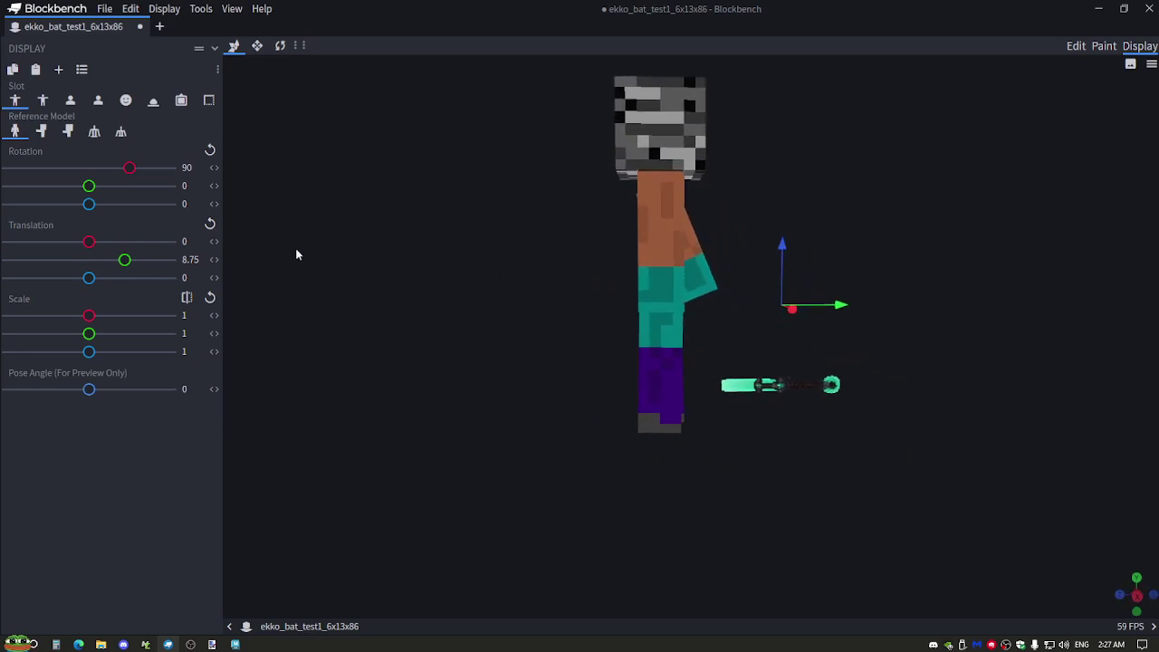
Set the weapon's Y rotation to 180 so the blade points forward, away from the player.
left_click_drag(88, 188, 161, 195)
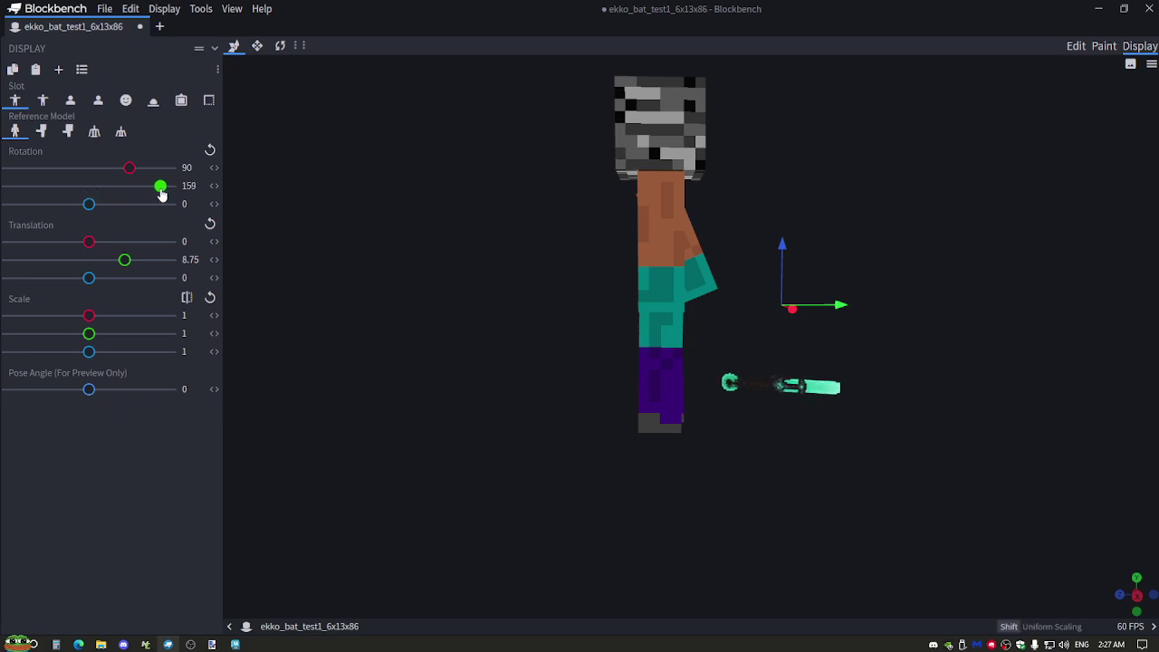
type("180")
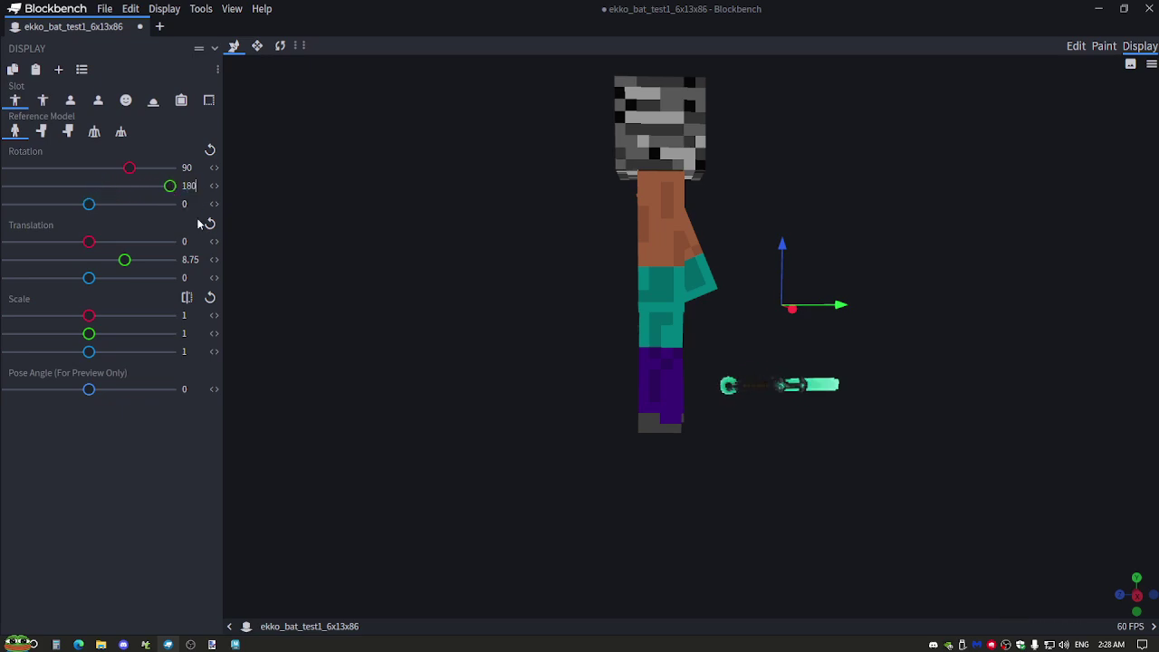
mouse_move(89, 203)
left_mouse_down()
mouse_move(118, 207)
mouse_move(90, 204)
left_mouse_up()
left_click_drag(623, 304, 604, 311)
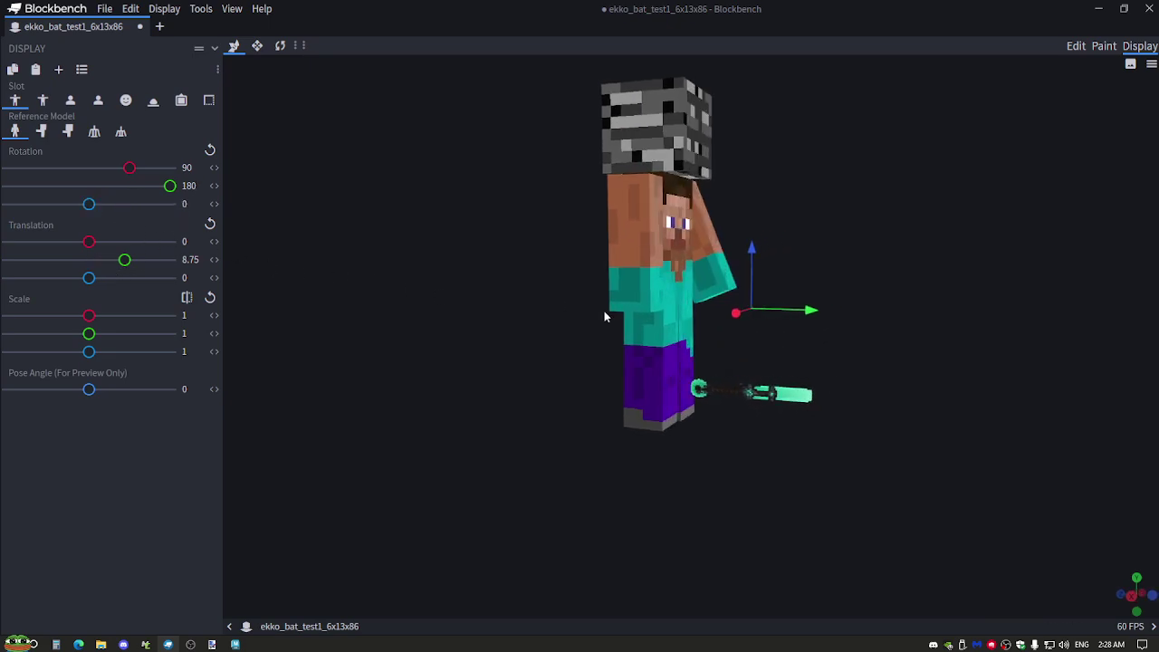
Set the weapon's display scale to 2 on all three axes.
double_click(182, 333)
type("2")
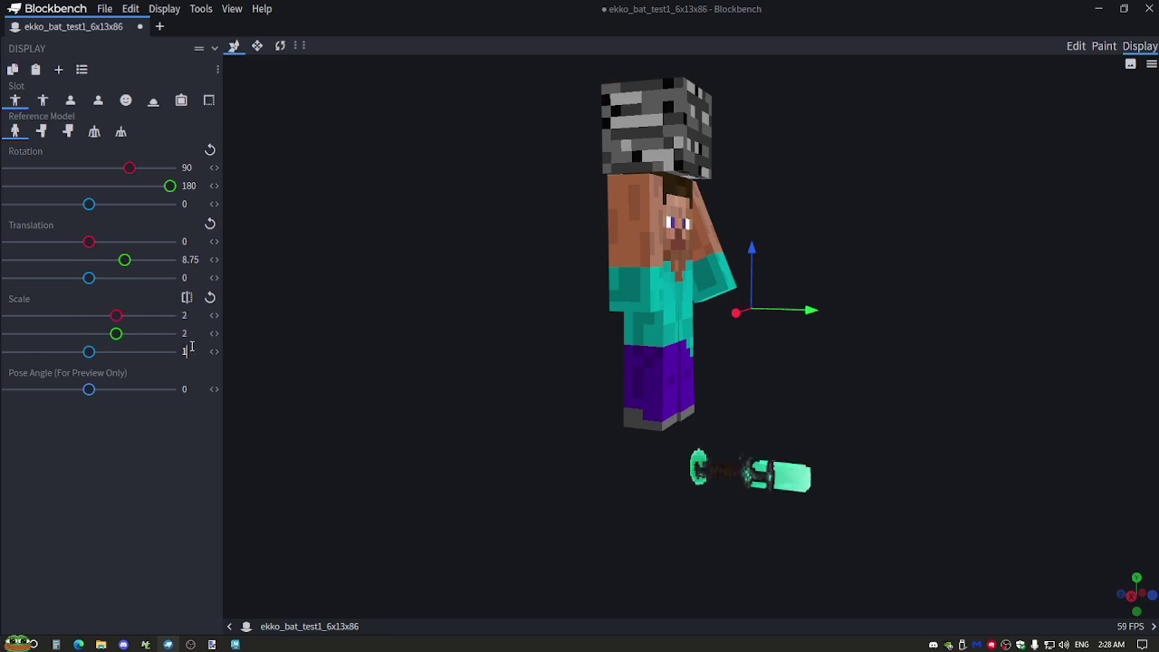
key("Tab")
type("2")
Move the weapon into the player's right hand, with translation Y at 2 and Z at 14.5.
left_click_drag(756, 266, 735, 135)
left_click_drag(796, 435, 520, 463)
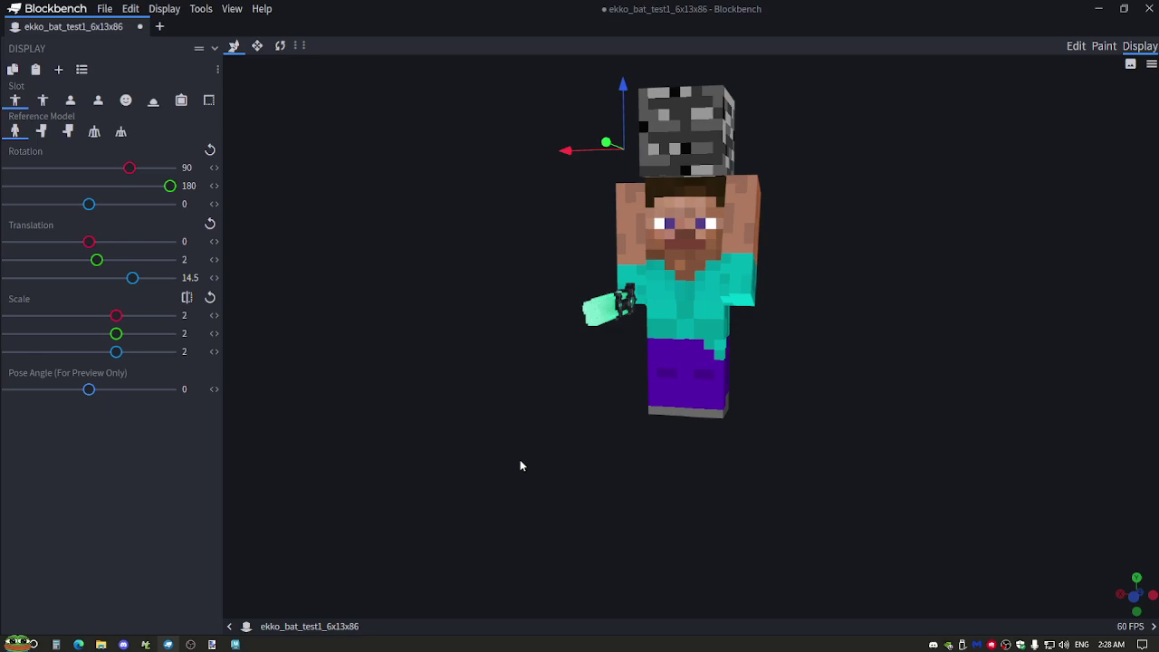
left_click_drag(473, 313, 699, 348)
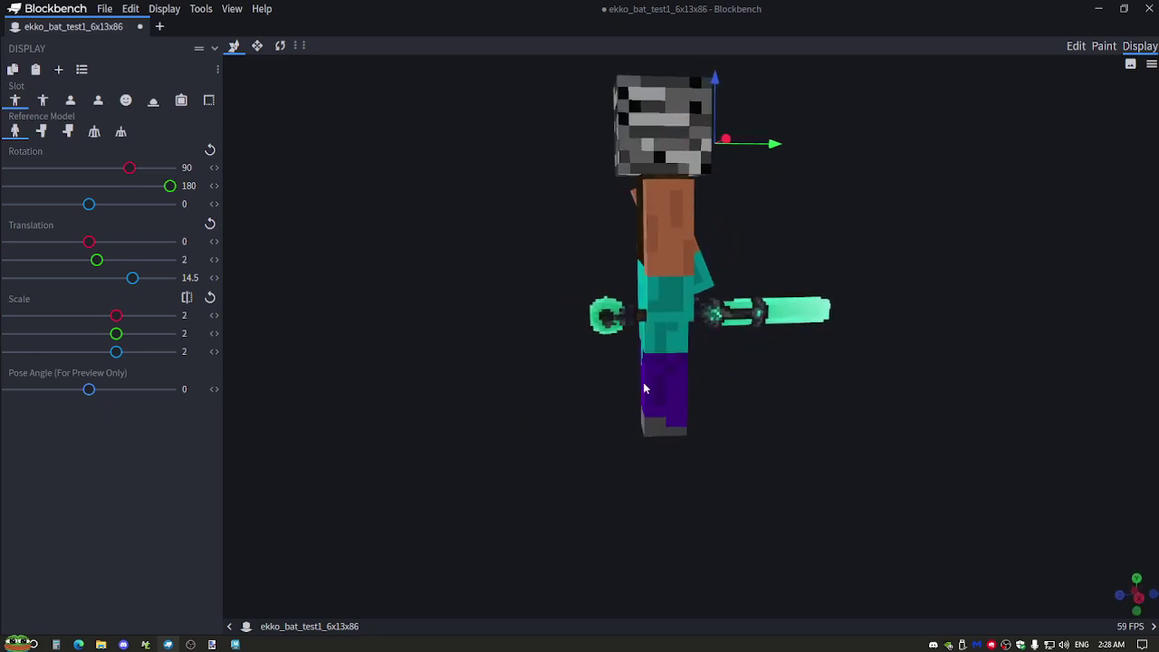
Switch to the browser's Model-Viewer page and choose the League of Legends game with the Champions type.
left_click(78, 644)
left_click(980, 9)
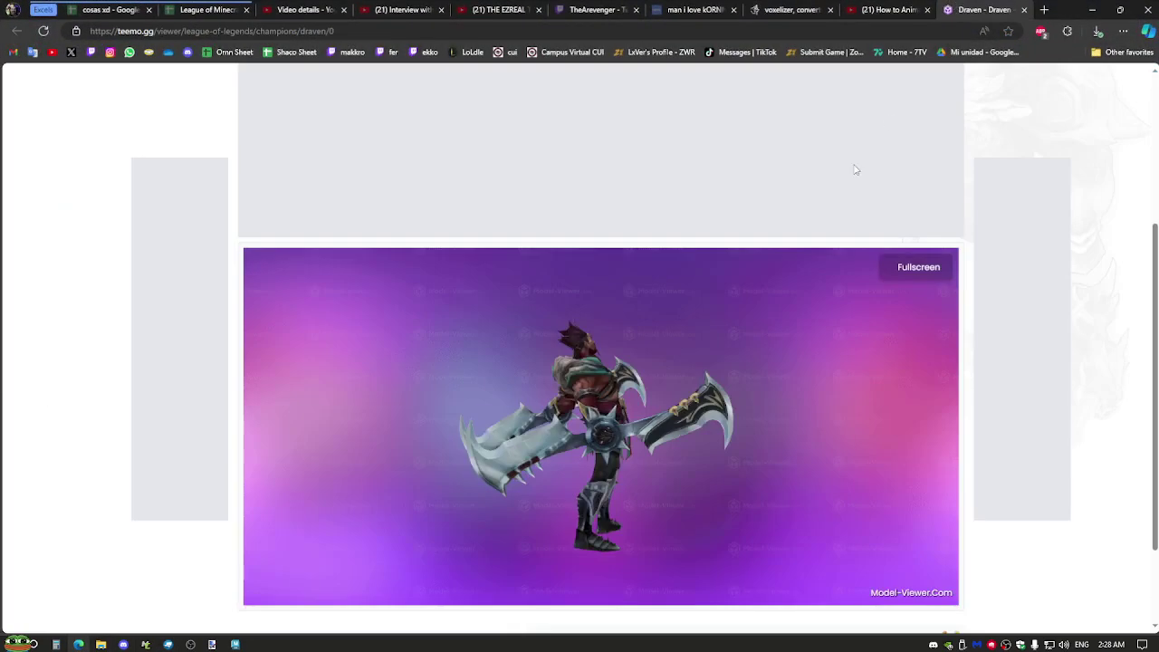
scroll(131, 362, "up", 3)
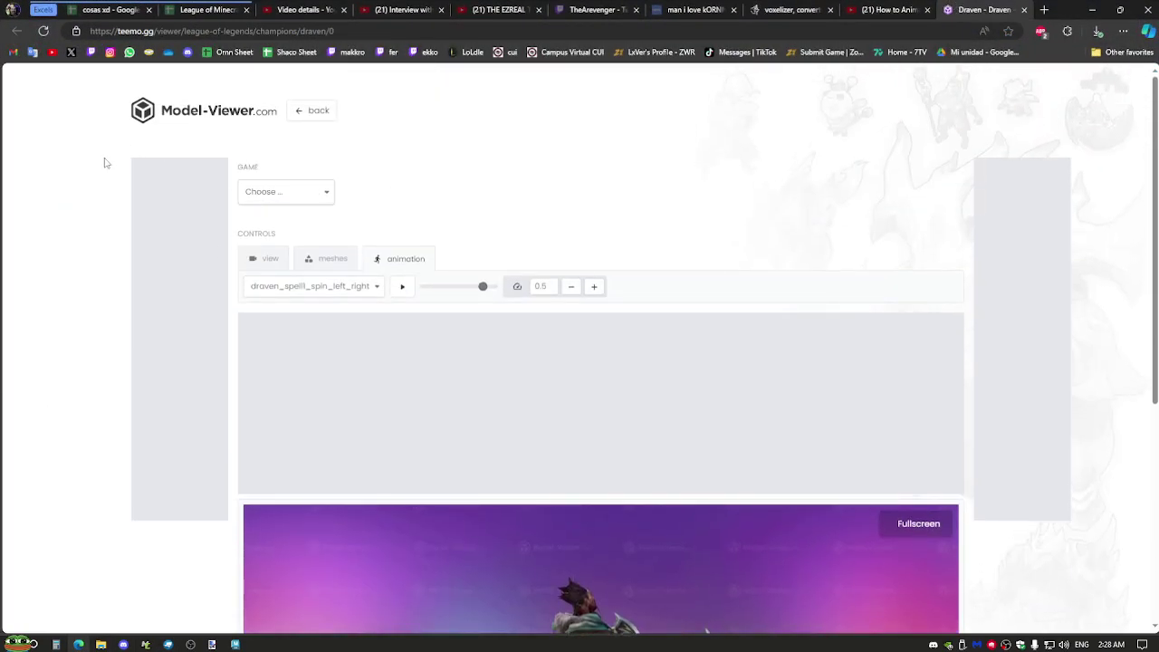
left_click(290, 199)
left_click(284, 226)
left_click(268, 251)
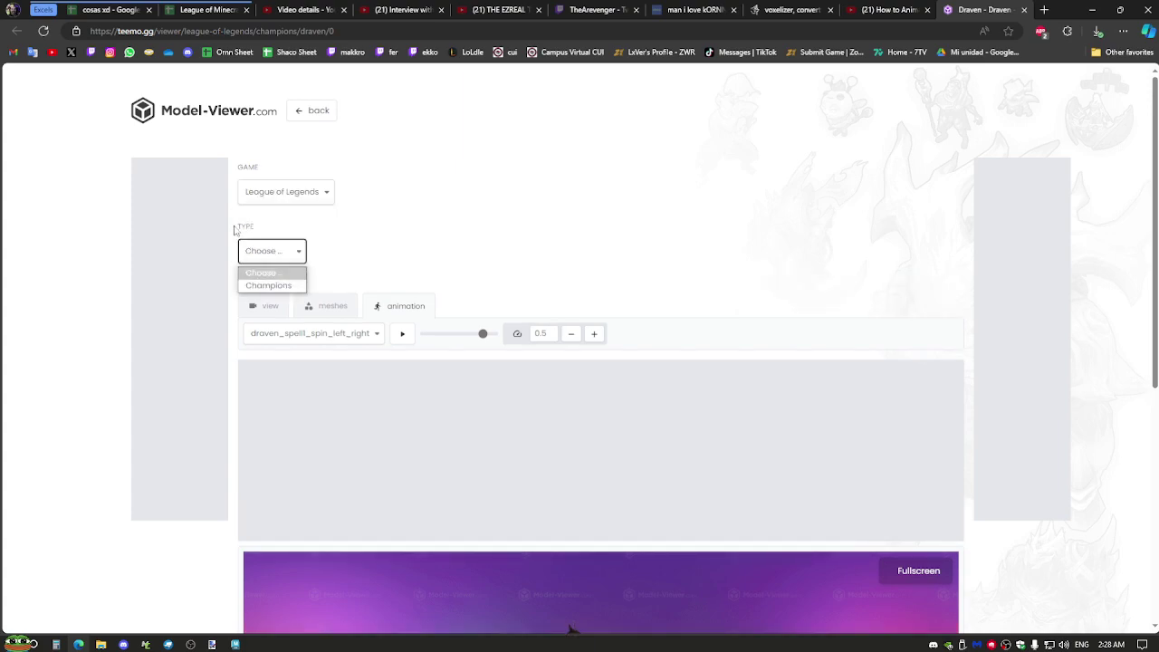
left_click(259, 285)
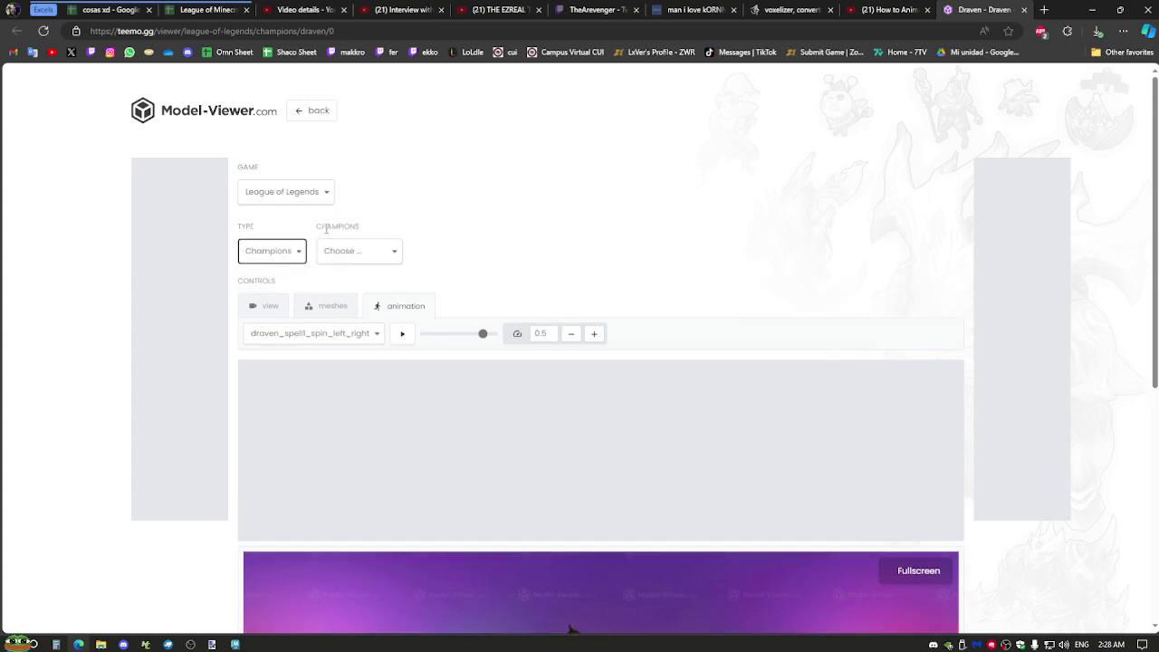
Select the champion Ekko with the Ekko variation and load the model.
left_click(357, 253)
scroll(355, 408, "down", 3)
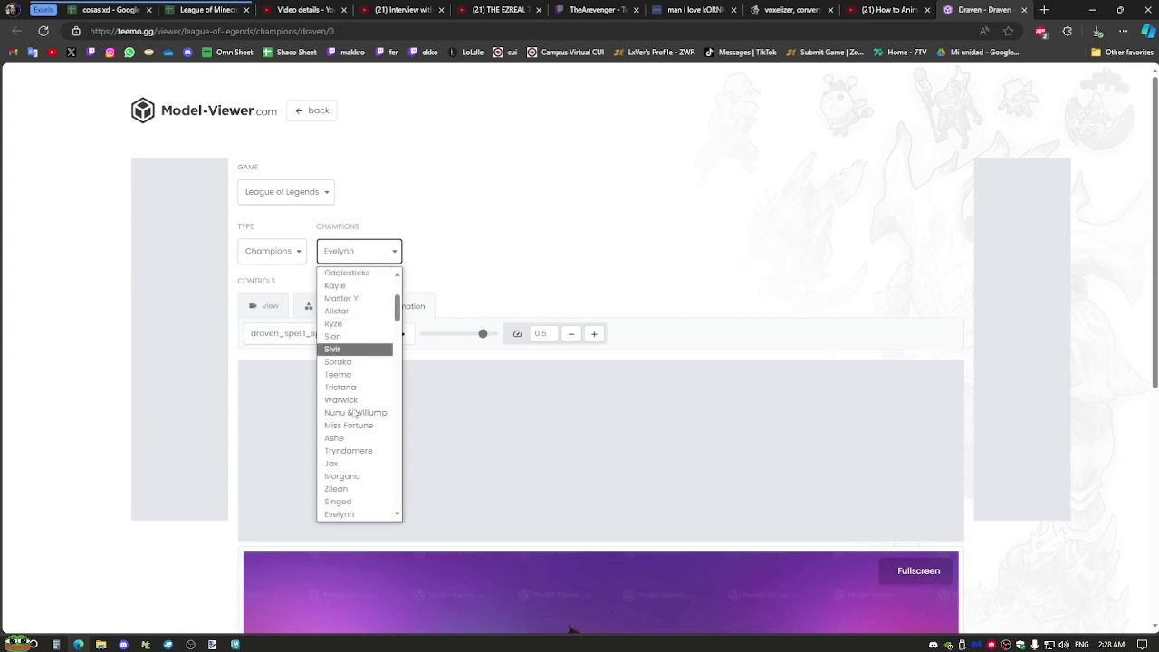
scroll(353, 439, "down", 5)
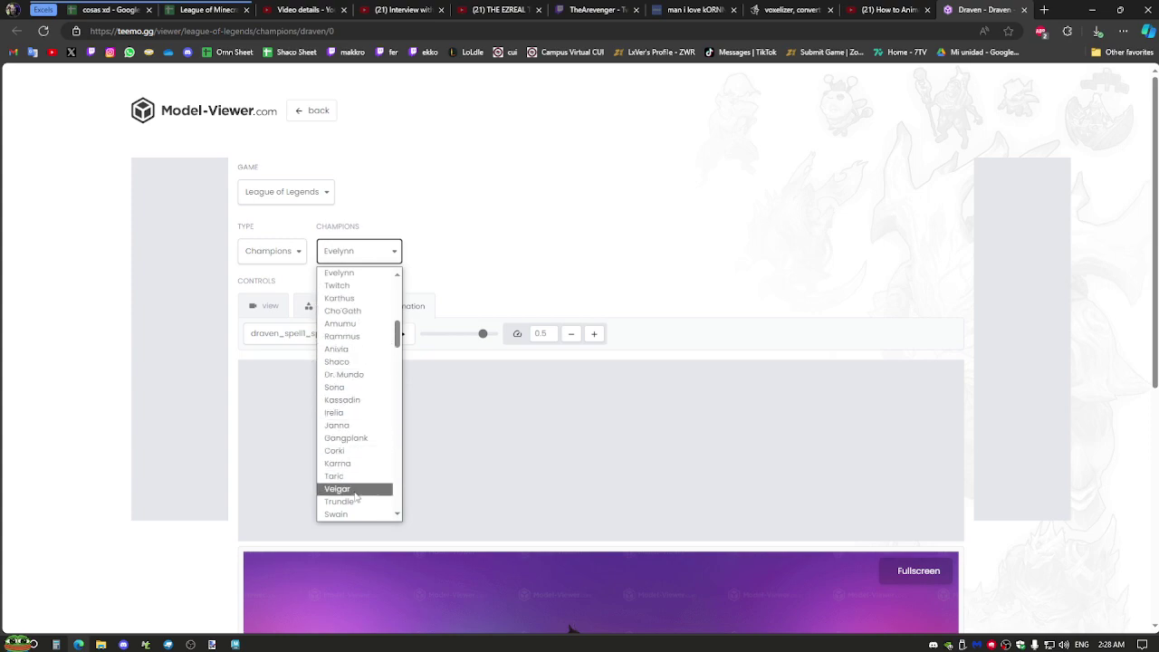
key("e")
key("e")
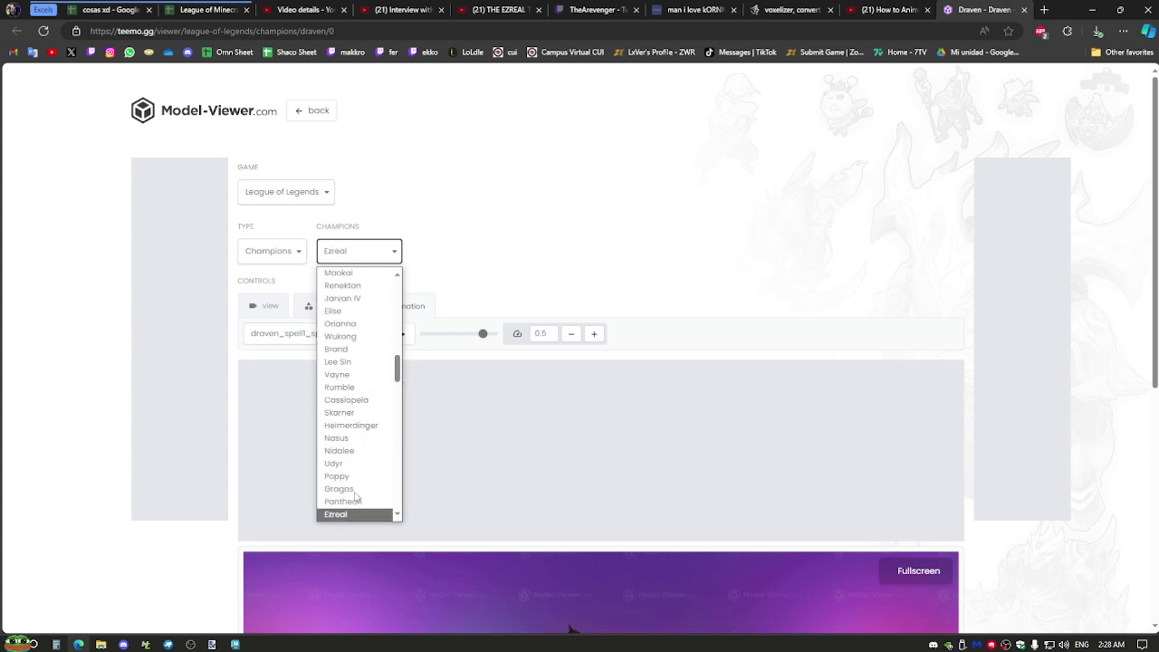
key("Return")
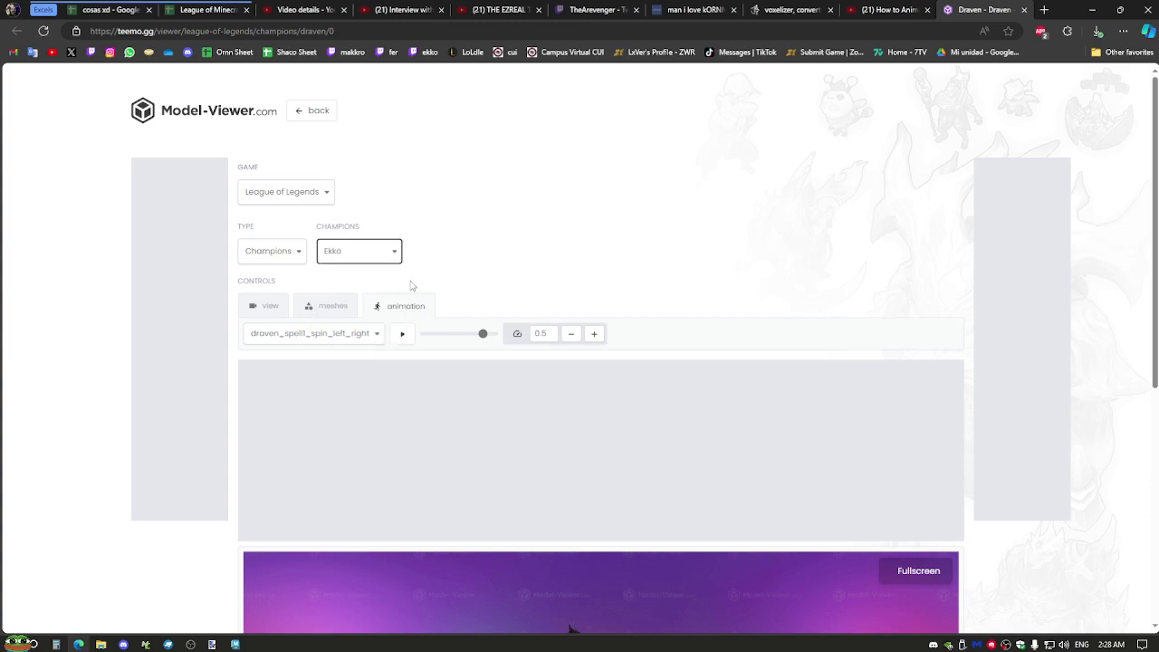
scroll(460, 262, "down", 4)
scroll(802, 163, "up", 3)
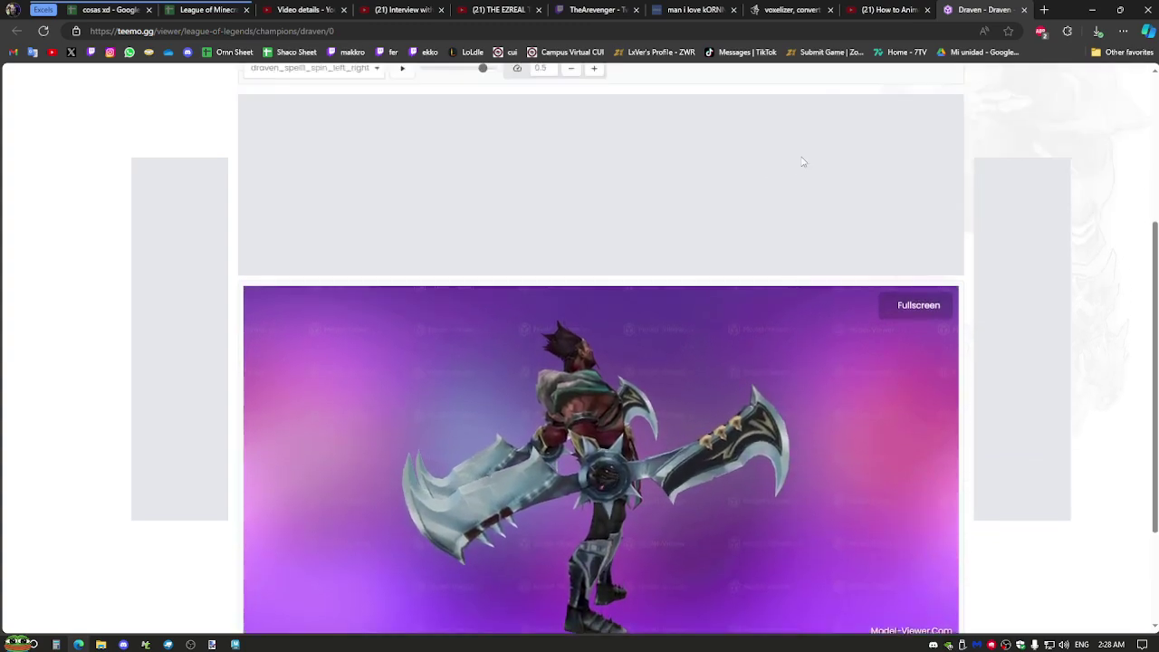
left_click(525, 171)
left_click(525, 194)
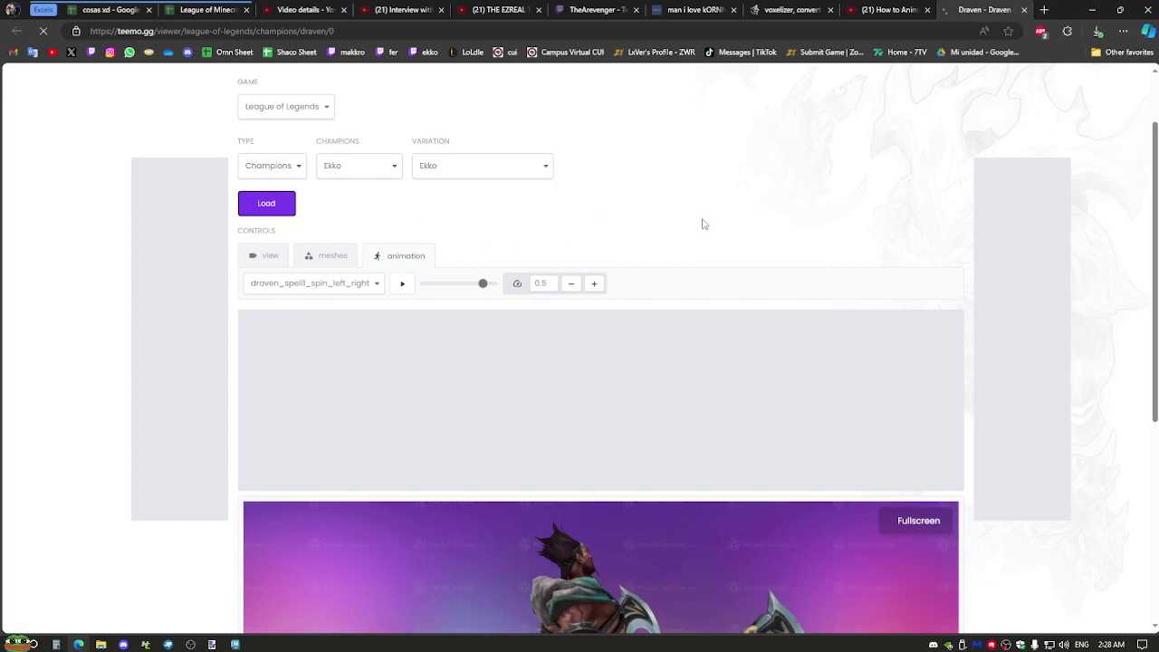
Rotate the Ekko model to a side view and examine how the character holds the weapon.
scroll(769, 212, "down", 3)
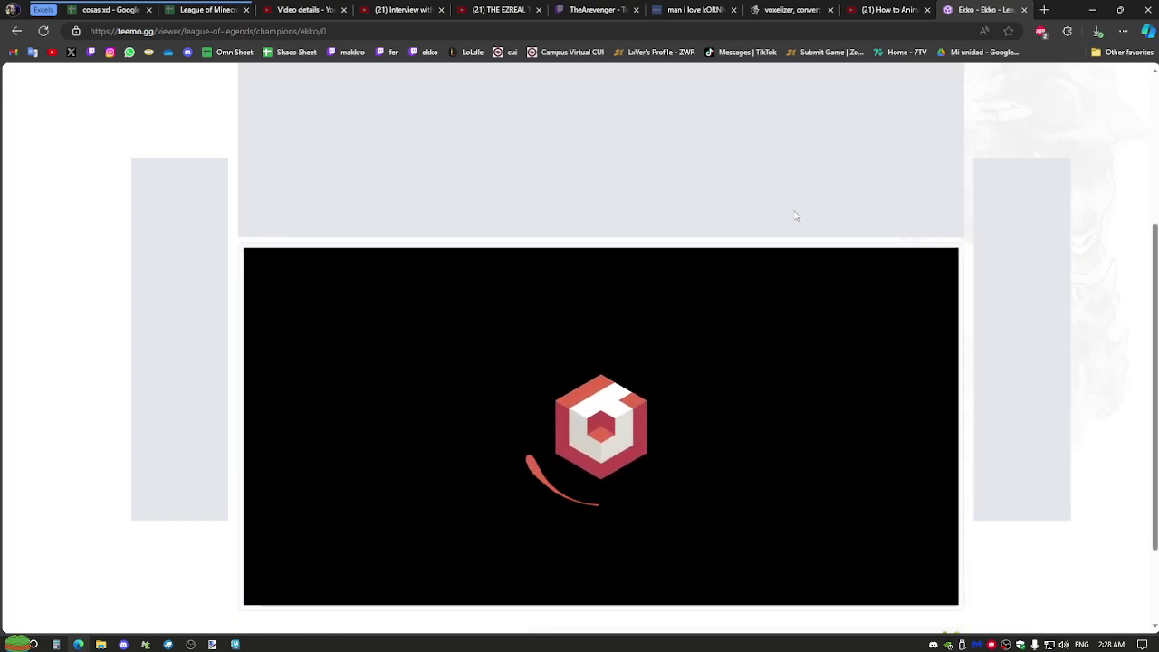
scroll(1120, 341, "down", 1)
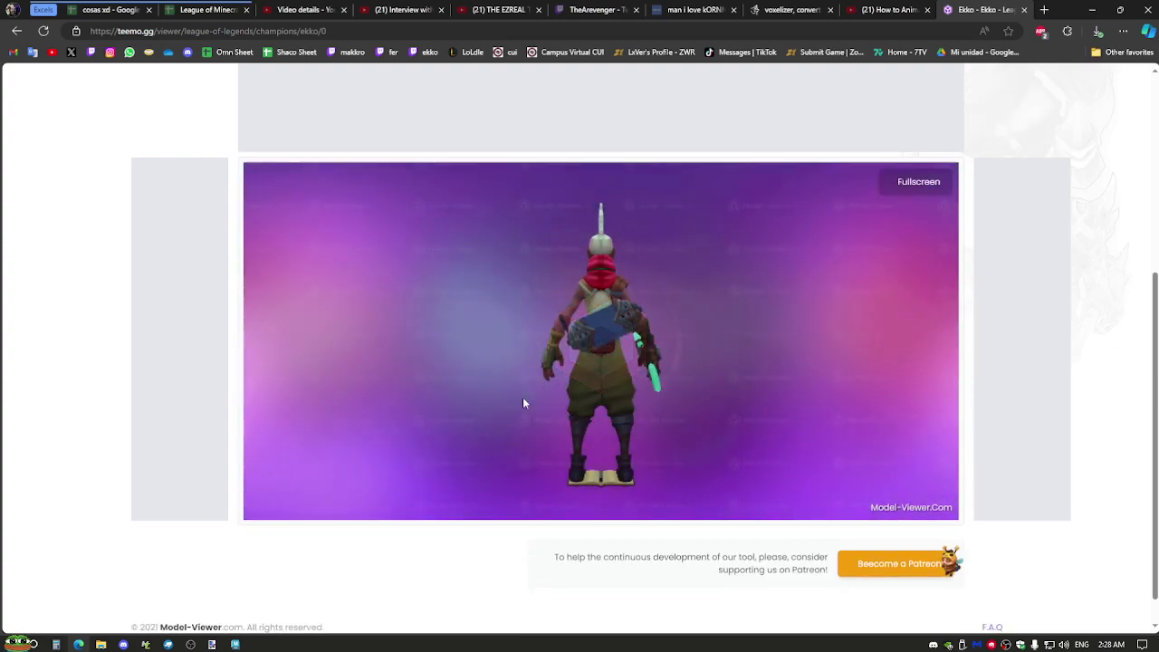
left_click_drag(522, 403, 405, 403)
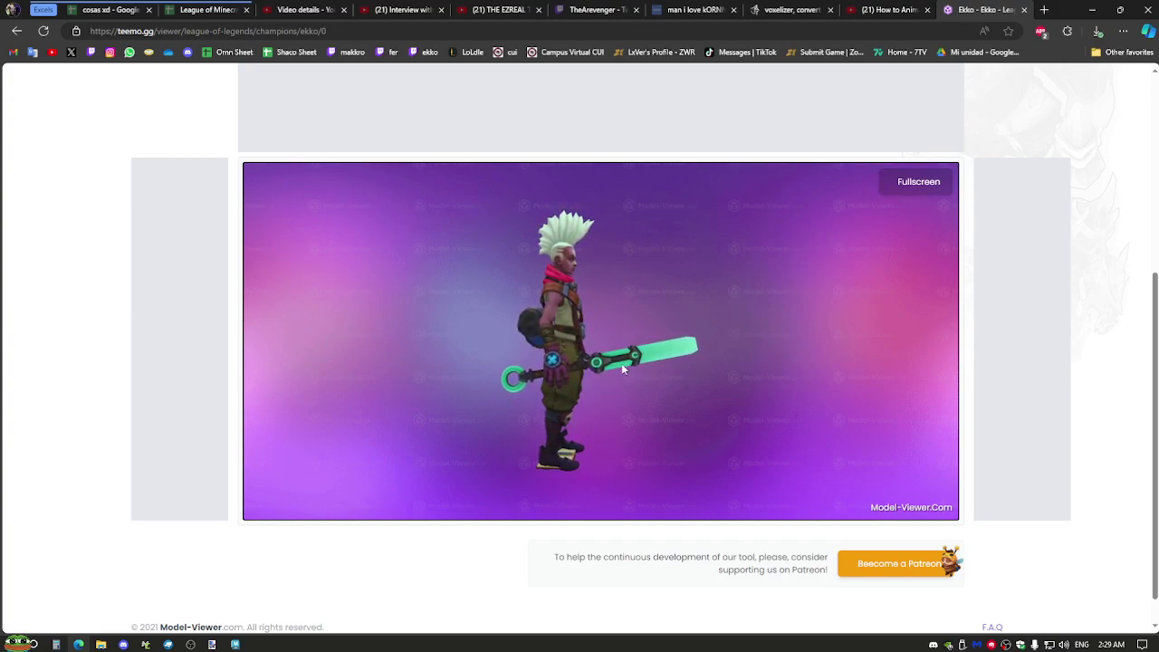
Back in Blockbench, set the sword's third-person right-hand display scale to 2.3 on all three axes.
key("alt+Tab")
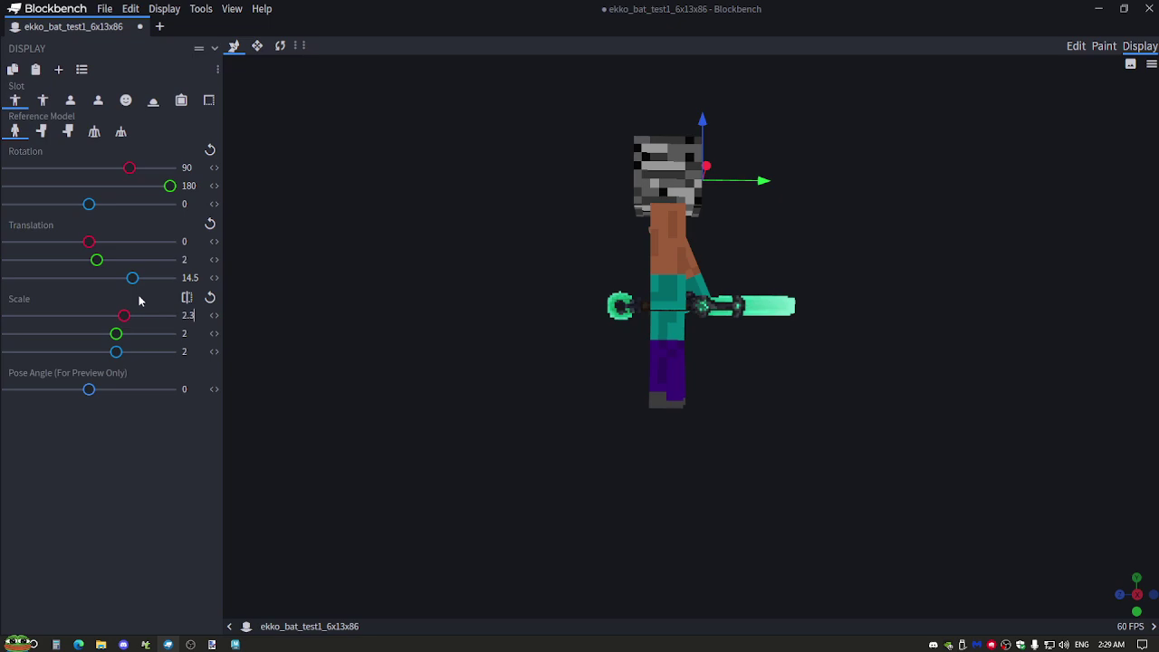
type("2.3")
key("Tab")
type("2.3")
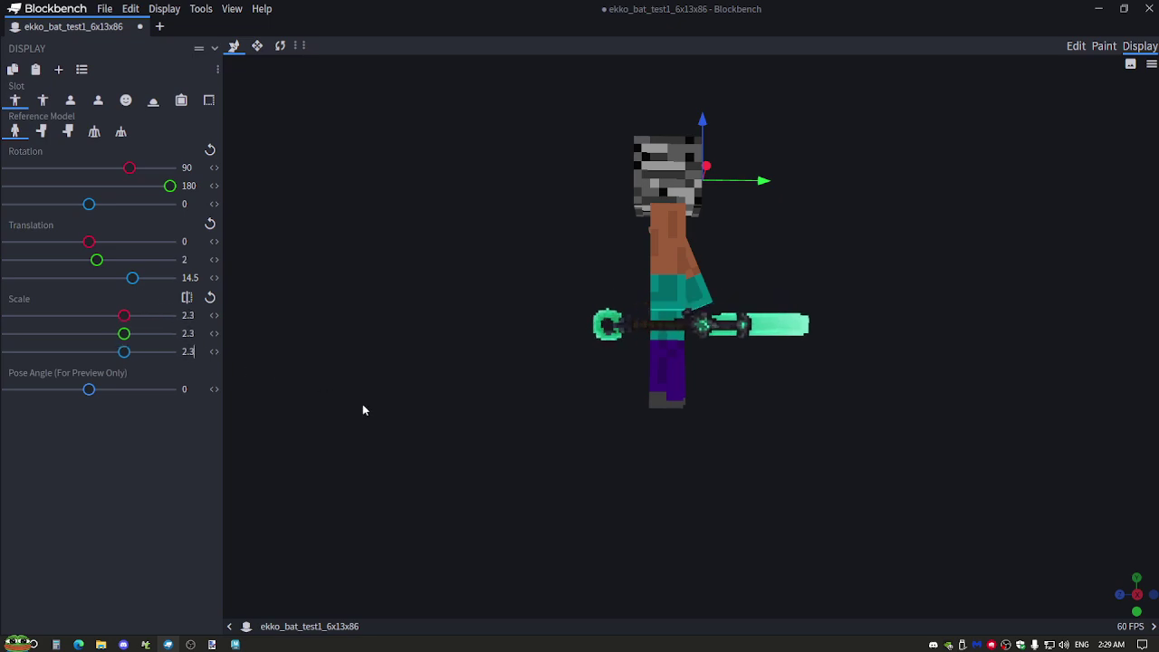
Move the sword into the third-person right hand at translation Y 3.25 and Z 16.25.
left_click_drag(544, 408, 581, 432)
left_click_drag(705, 144, 711, 147)
left_click_drag(688, 335, 760, 353)
left_click_drag(763, 171, 793, 176)
scroll(772, 391, "up", 3)
scroll(770, 362, "down", 2)
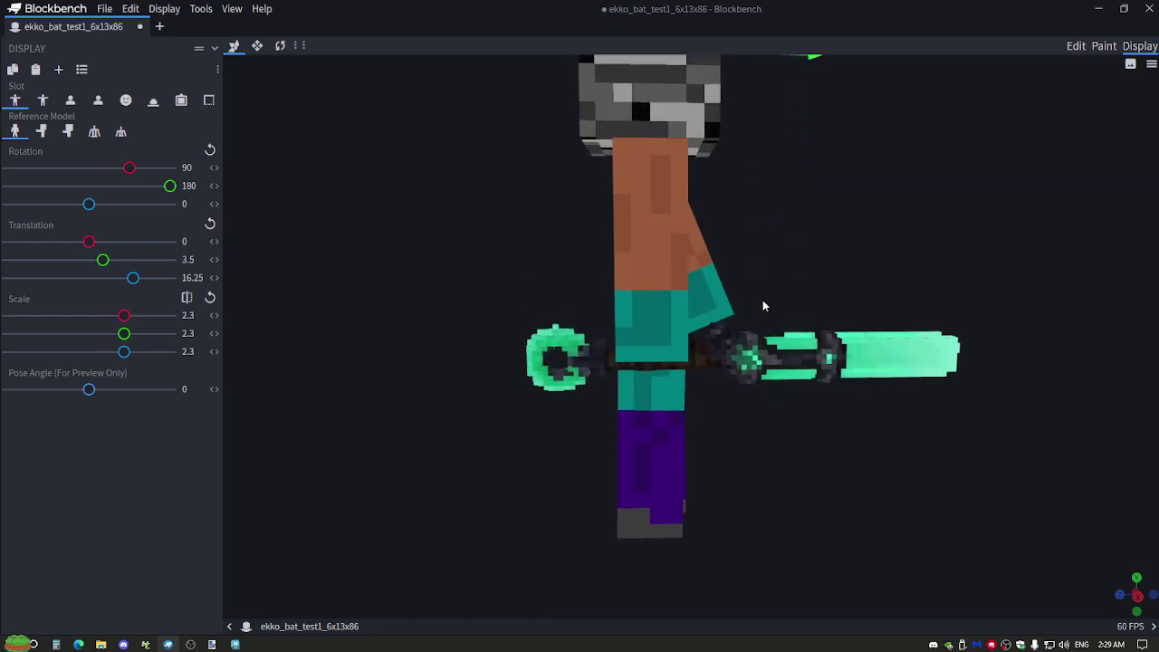
scroll(777, 235, "down", 2)
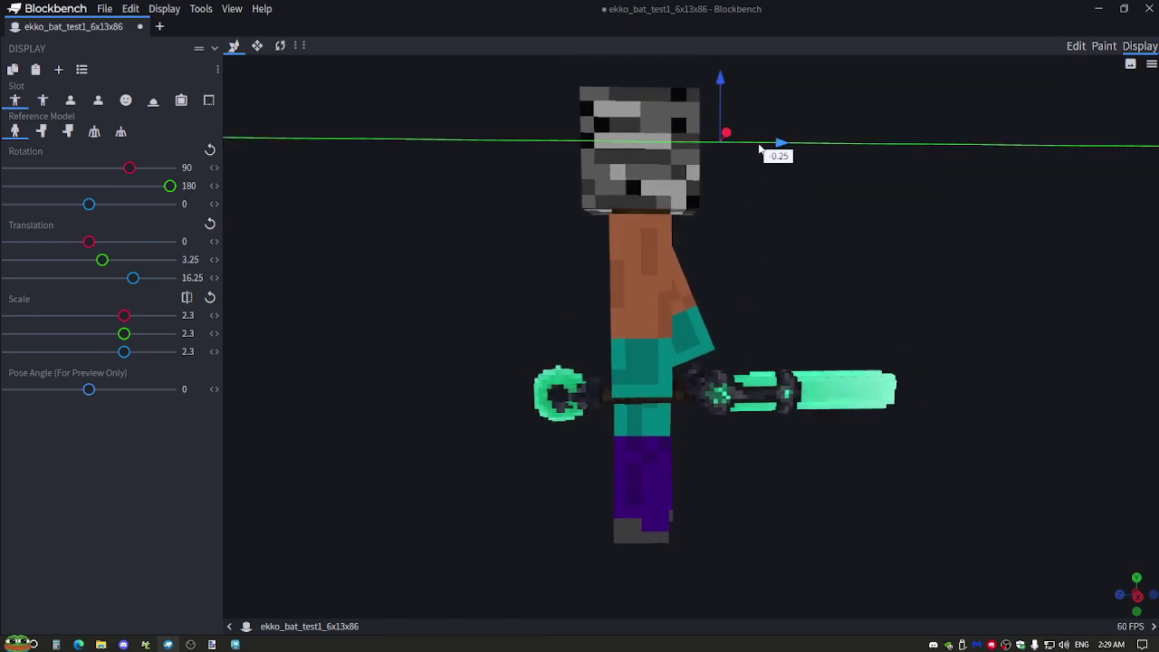
Compare the sword's size and grip position with the Ekko reference model in the browser.
key("alt+Tab")
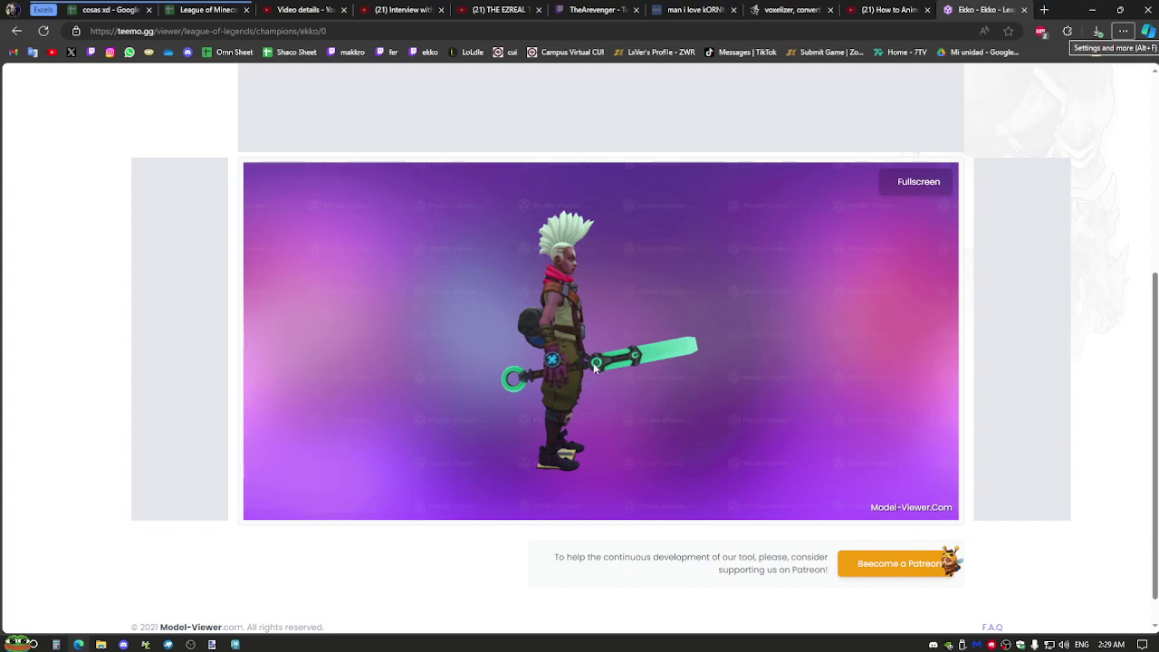
key("alt+Tab")
key("alt+Tab")
key("alt+Tab")
left_click_drag(686, 367, 712, 483)
key("alt+Tab")
scroll(723, 288, "up", 5)
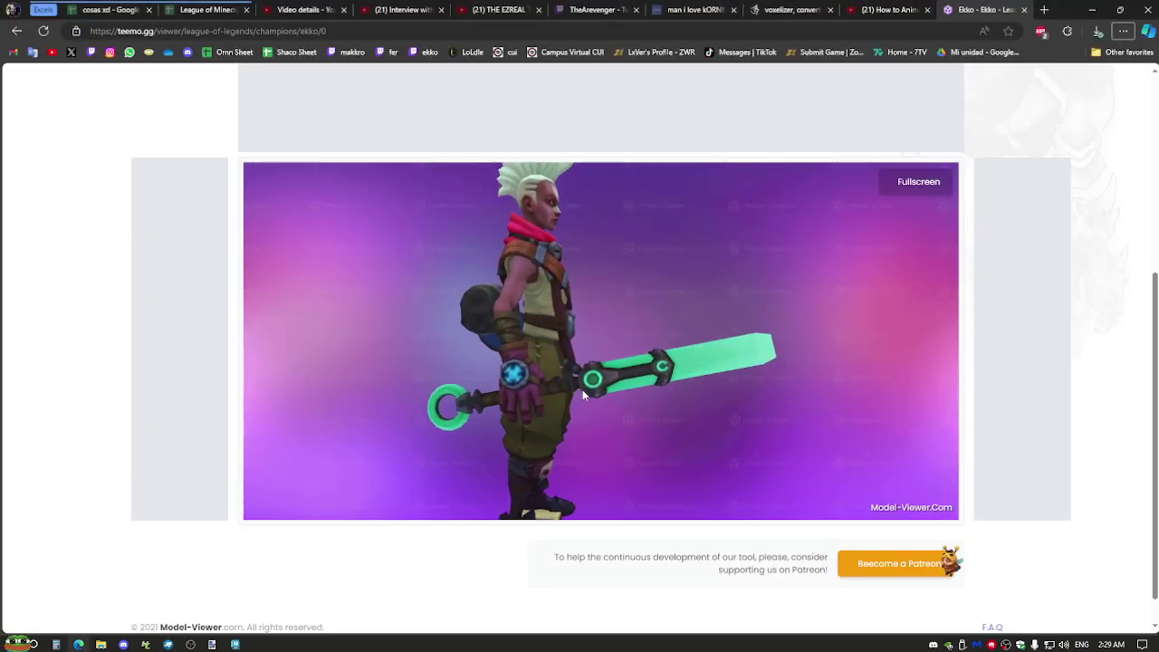
left_click_drag(724, 288, 619, 338)
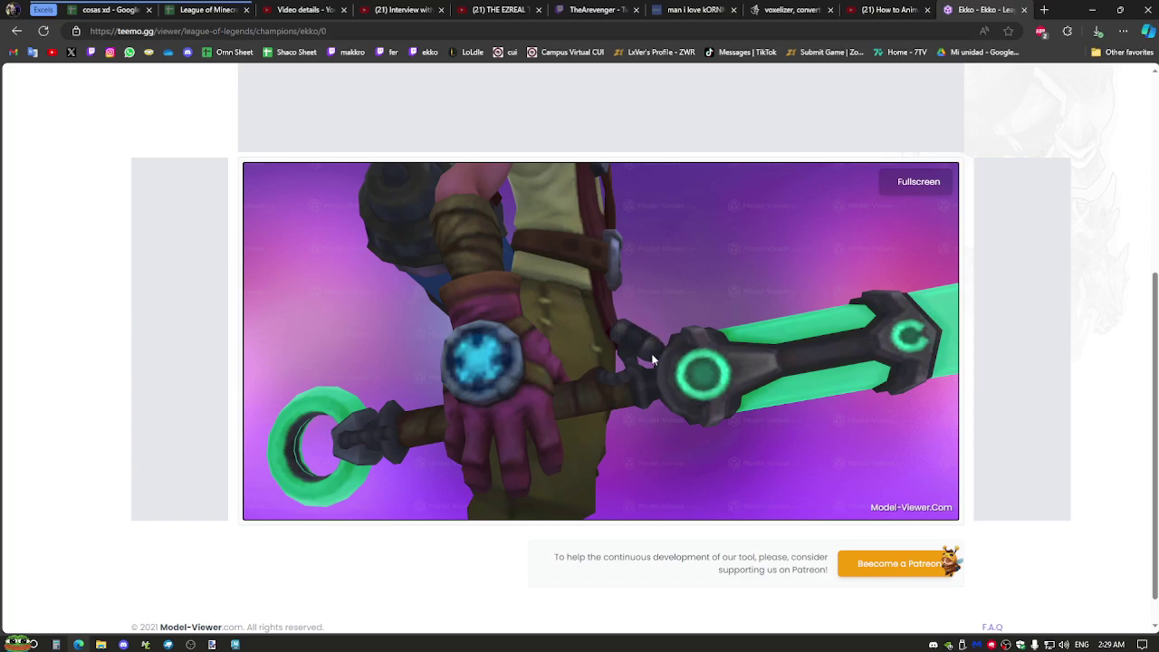
key("alt+Tab")
scroll(648, 462, "up", 3)
left_click_drag(648, 462, 795, 304)
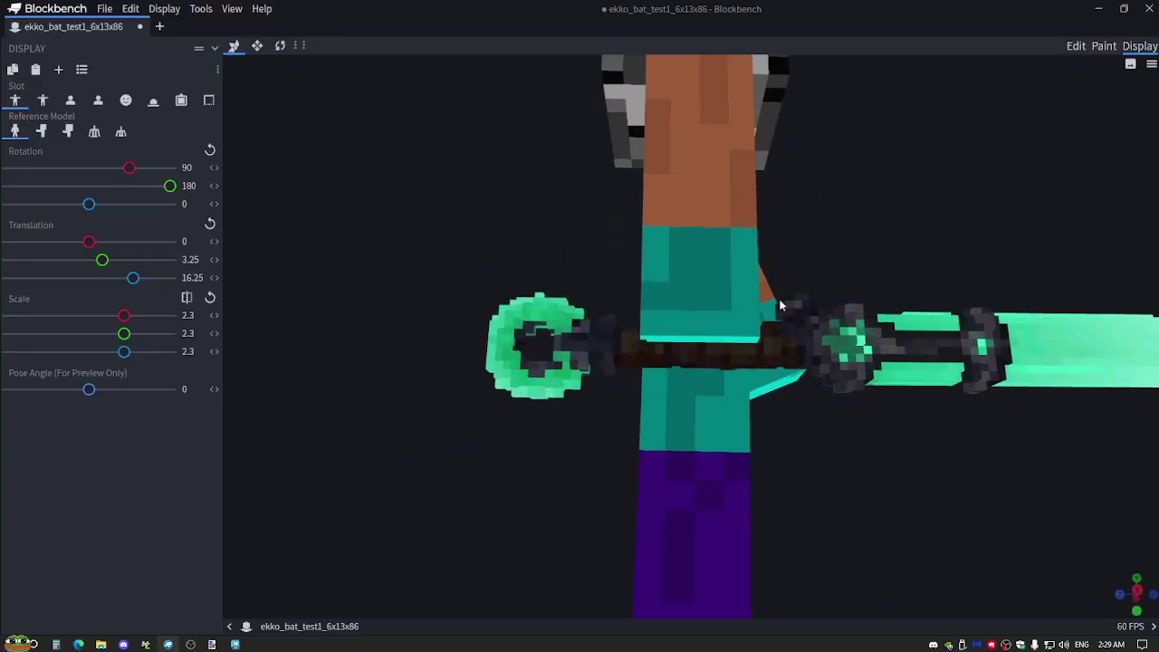
scroll(831, 458, "down", 5)
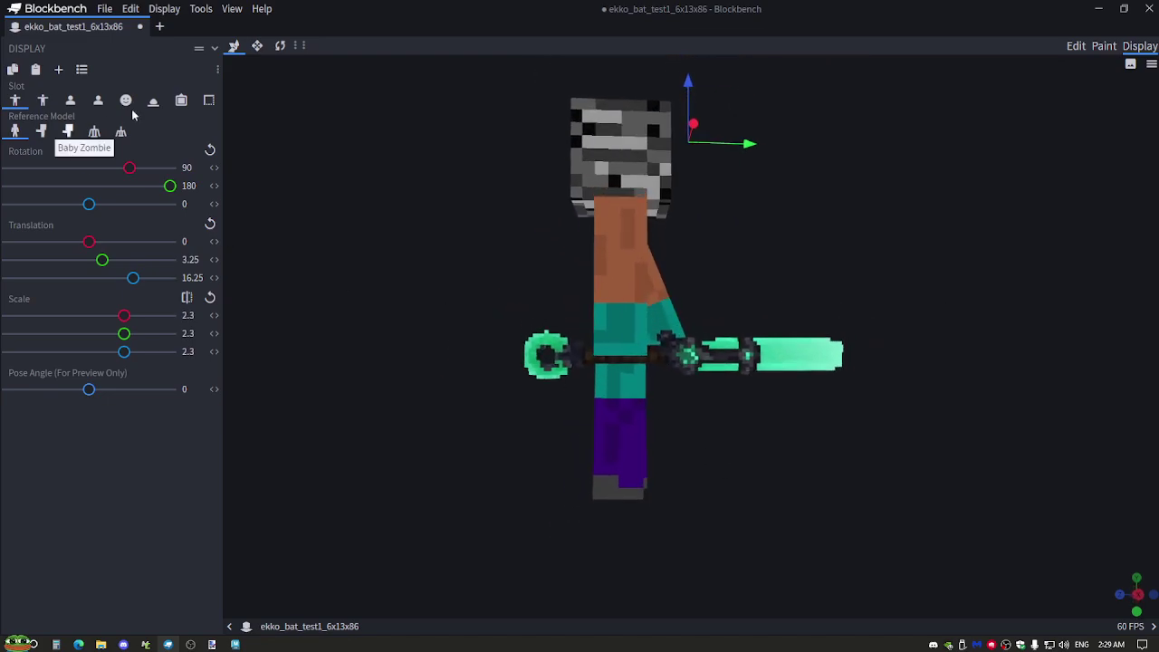
Apply the third-person right-hand display settings to the third-person left-hand slot and inspect the pose from the front.
left_click(42, 101)
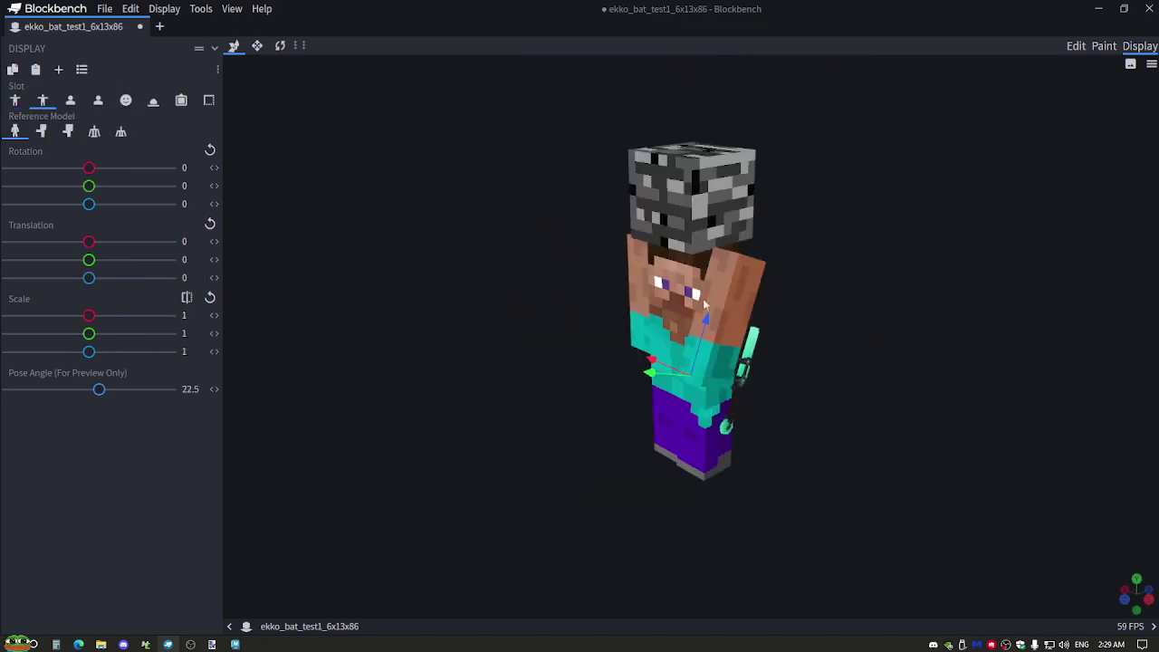
left_click(36, 70)
left_click_drag(789, 433, 668, 367)
left_click_drag(592, 334, 652, 417)
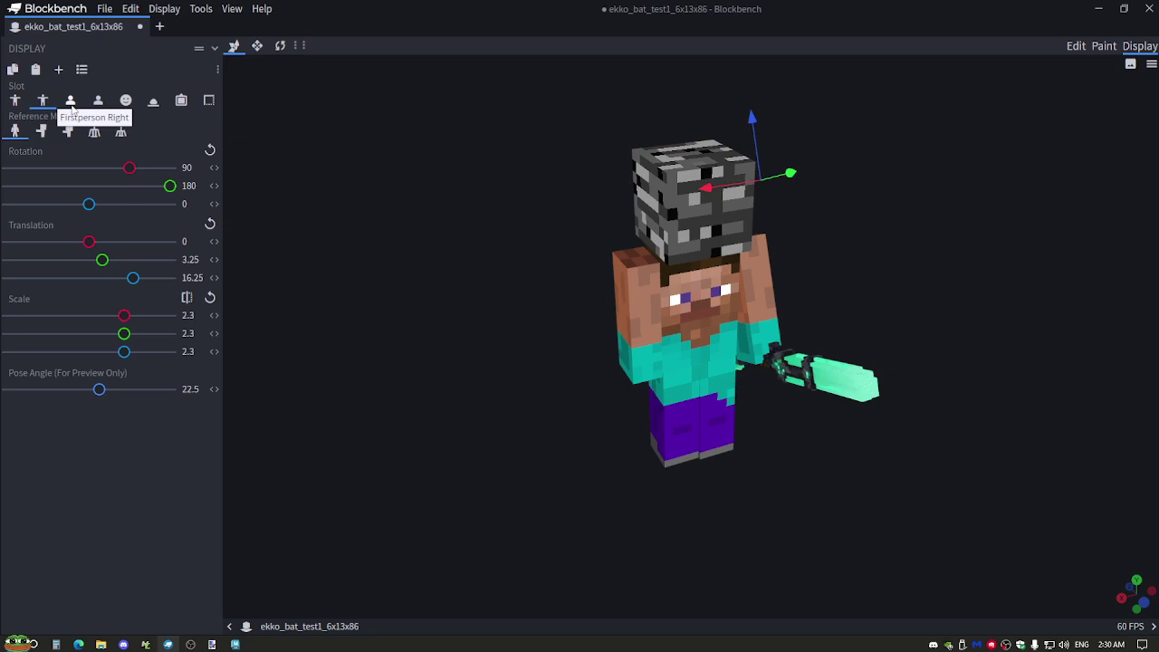
For the first-person right-hand slot, raise the sword to translation Y 10.75 and set its rotation to X 90 and Y 180.
left_click(70, 102)
left_click_drag(914, 473, 915, 215)
left_click_drag(90, 188, 176, 205)
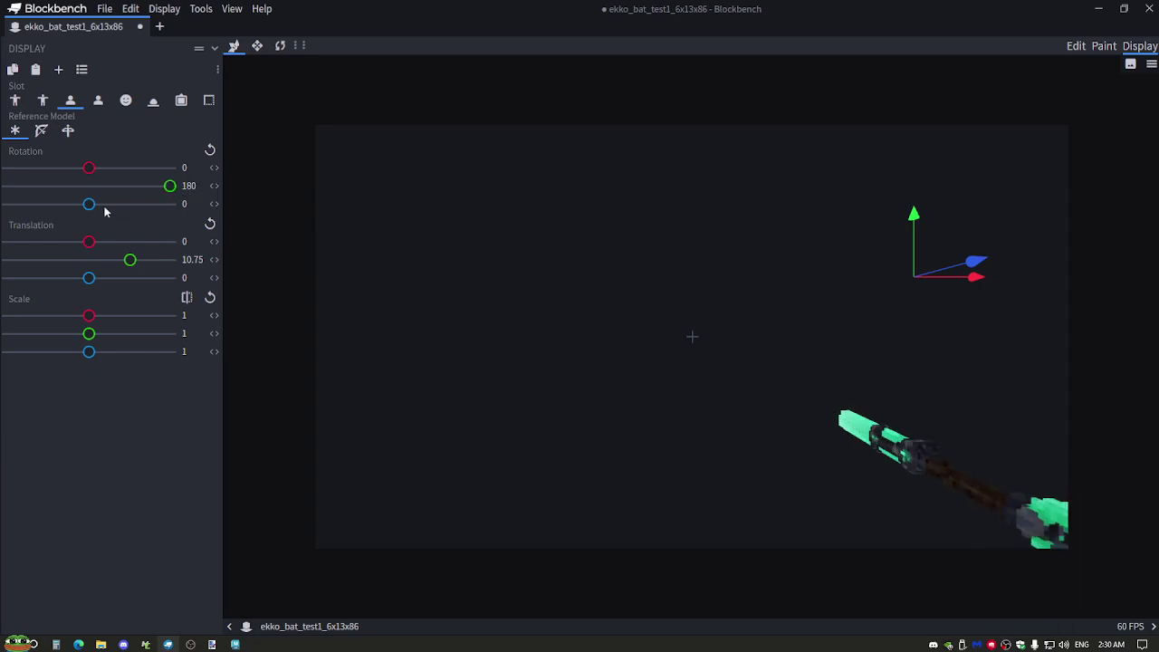
left_click_drag(90, 204, 136, 168)
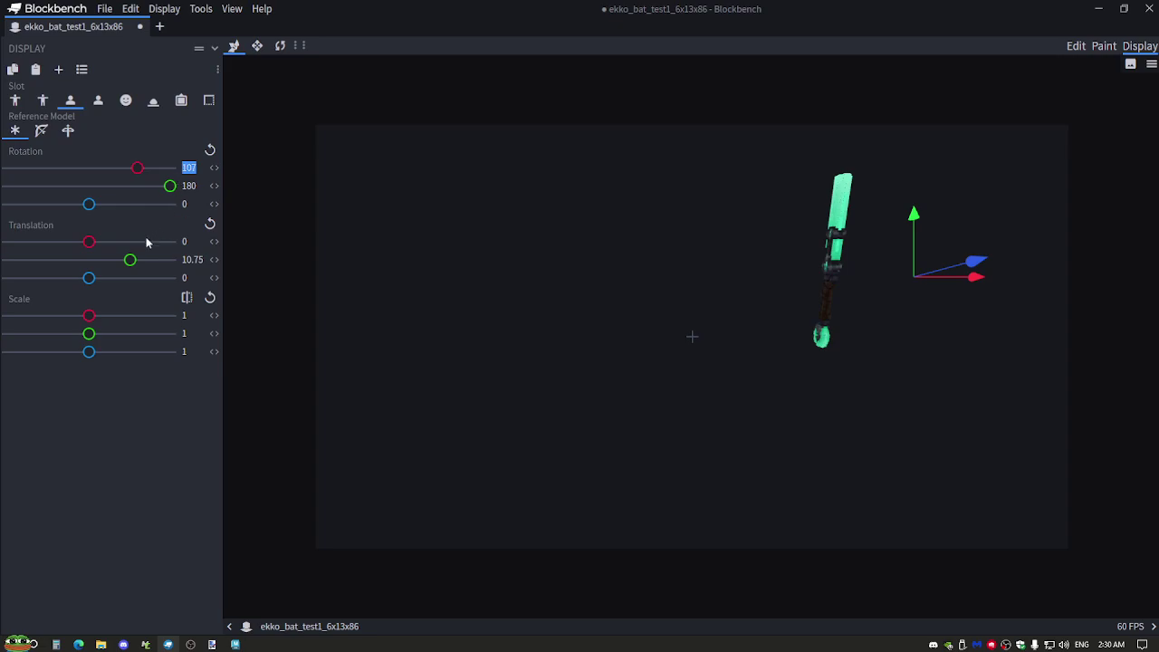
type("90")
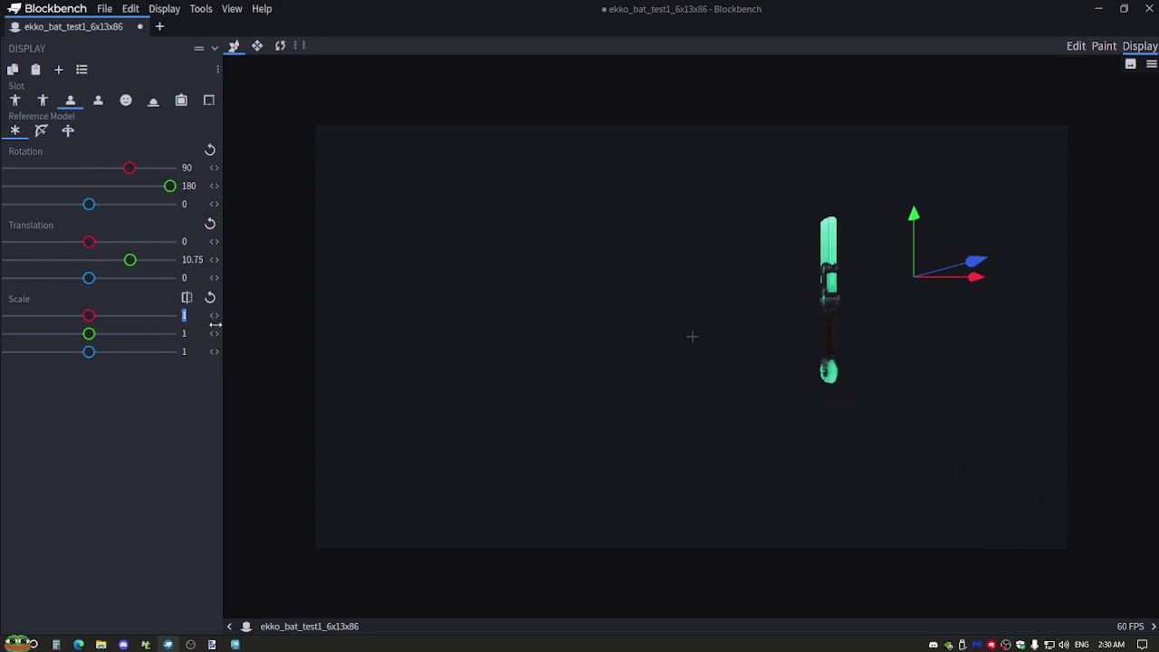
Set the sword's first-person right-hand scale to 2.3 on all three axes.
type("2.32.3")
key("Tab")
type("2.3")
Position the first-person right-hand sword at translation X 6, Y 3.5, Z 13.5 and copy its settings to the first-person left-hand slot.
left_click_drag(959, 276, 949, 207)
left_click_drag(968, 155, 1158, 253)
mouse_move(120, 280)
left_mouse_down()
mouse_move(142, 280)
mouse_move(109, 249)
mouse_move(116, 263)
mouse_move(102, 263)
mouse_move(132, 281)
left_mouse_up()
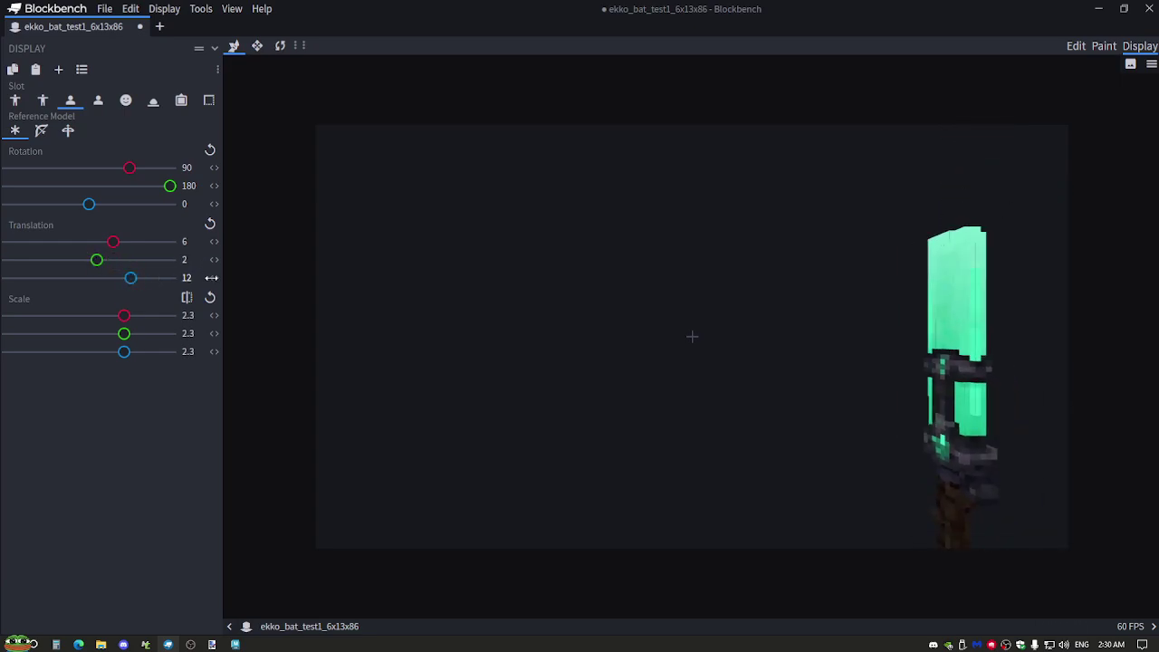
left_click_drag(214, 279, 233, 280)
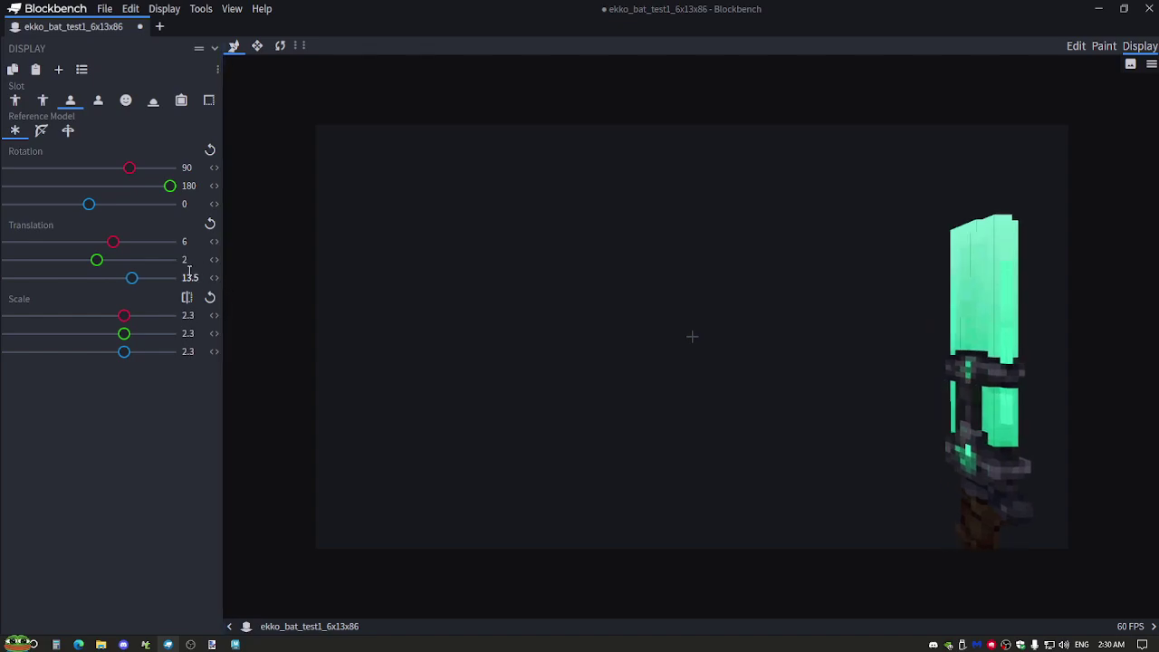
left_click_drag(216, 240, 230, 264)
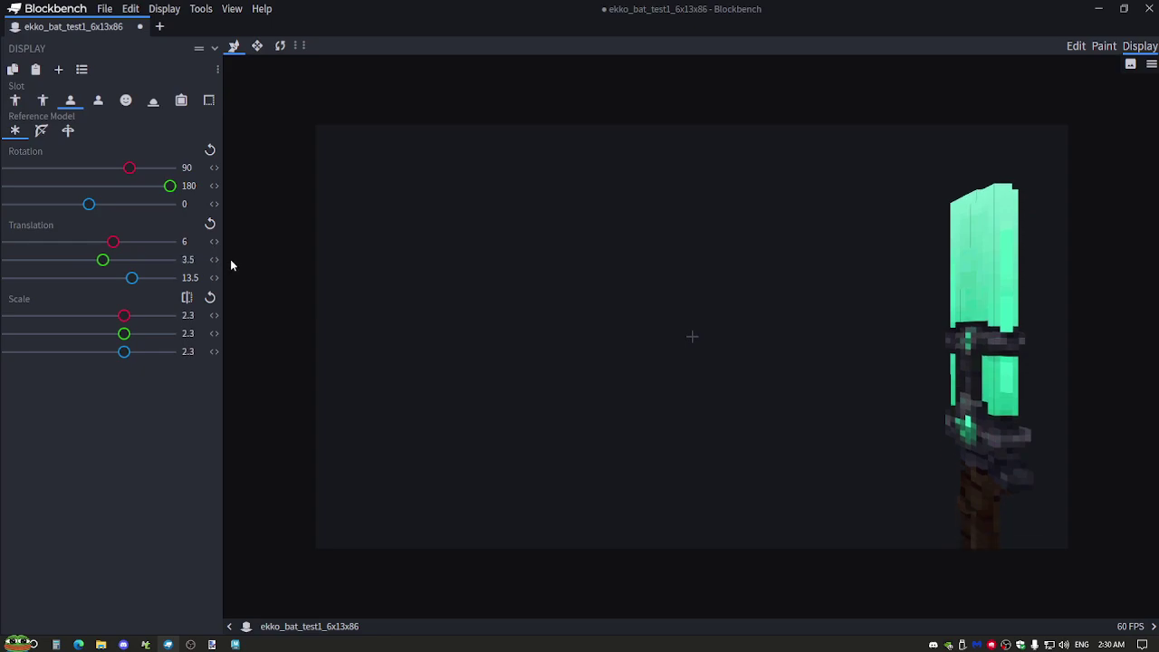
left_click(91, 104)
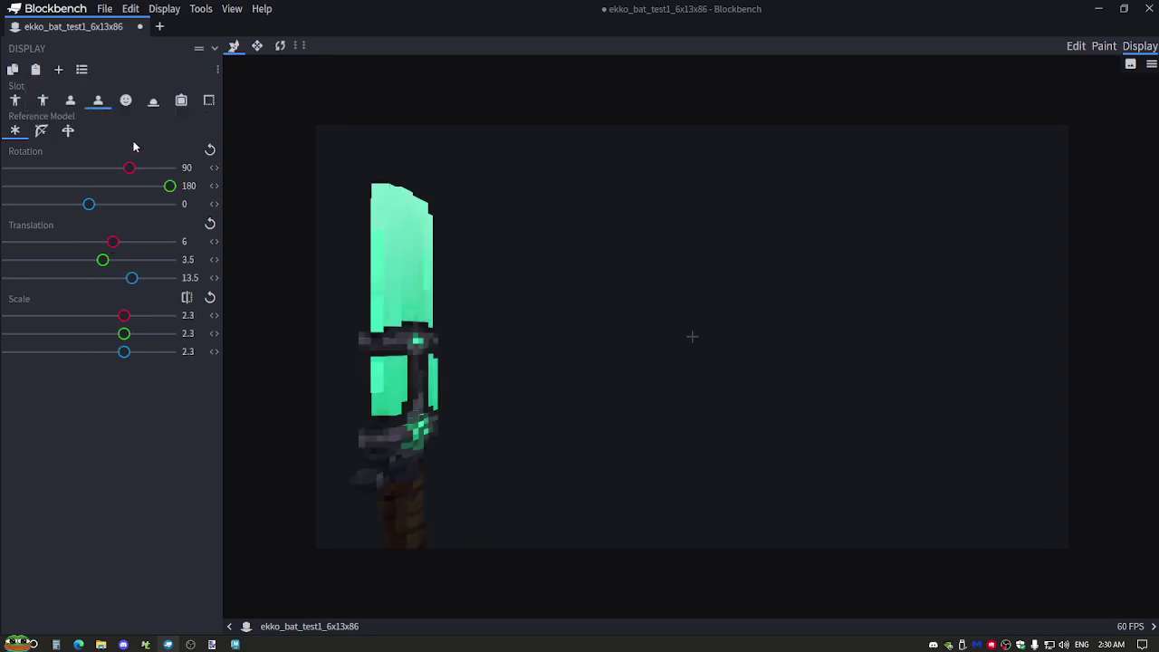
In the head slot, raise the sword inside the player's head to translation Y 3.5.
left_click(136, 102)
left_click_drag(444, 245, 620, 242)
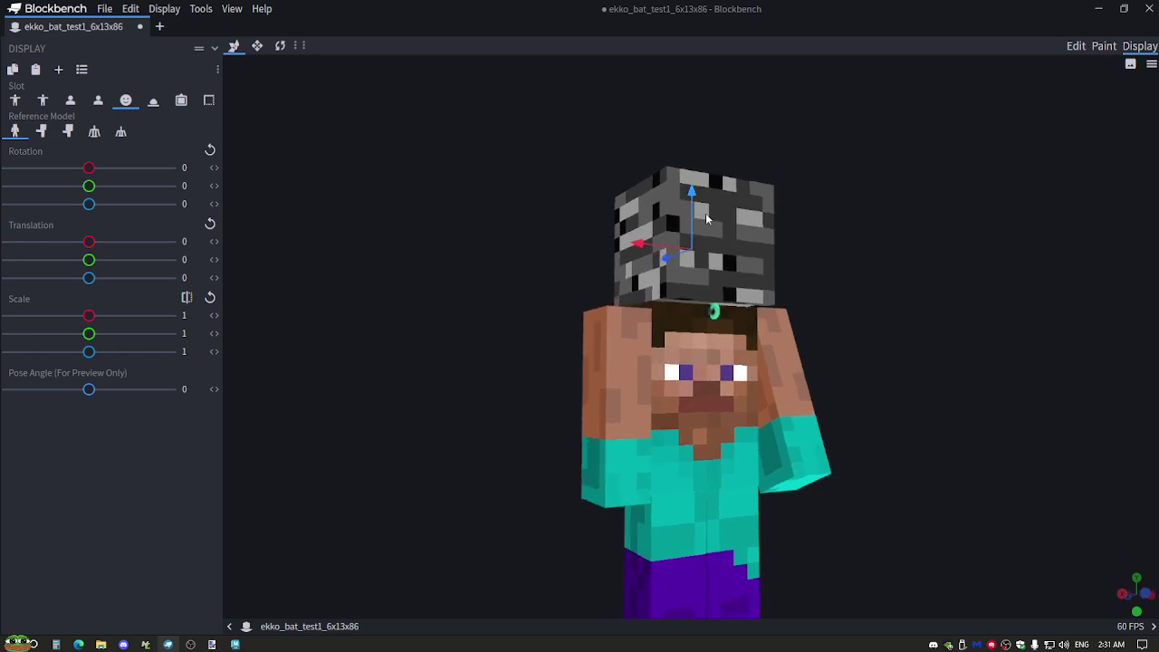
left_click_drag(691, 221, 688, 161)
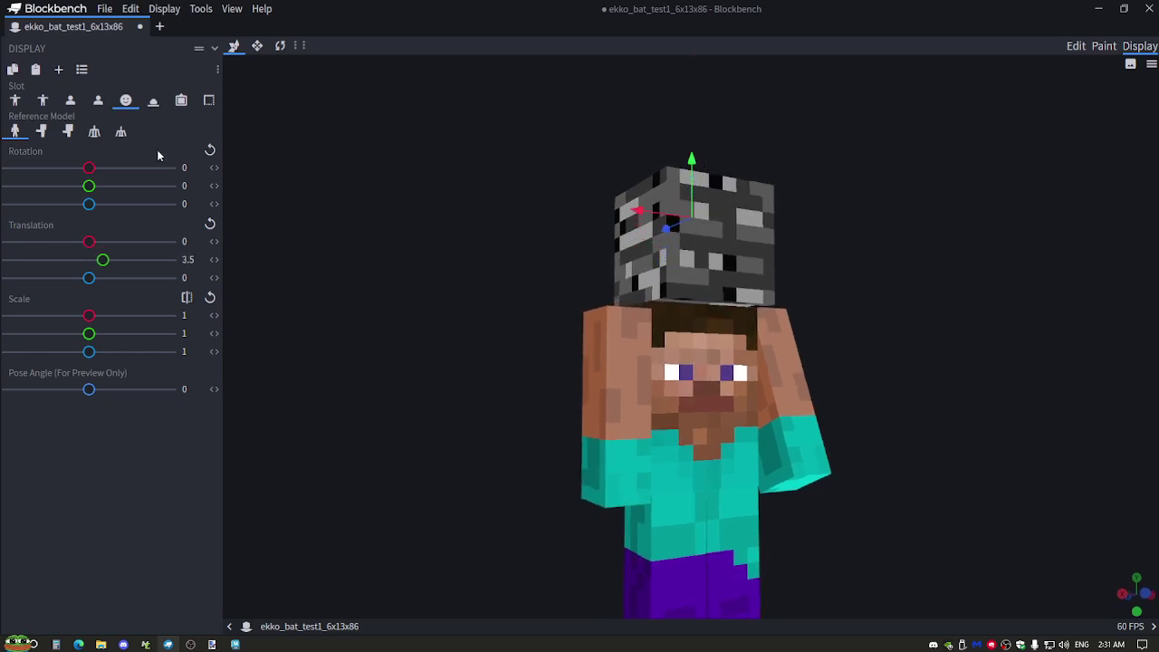
For the ground slot, scale the sword to 2.3 on all axes and raise it above the block to translation Y 16.25.
left_click(153, 101)
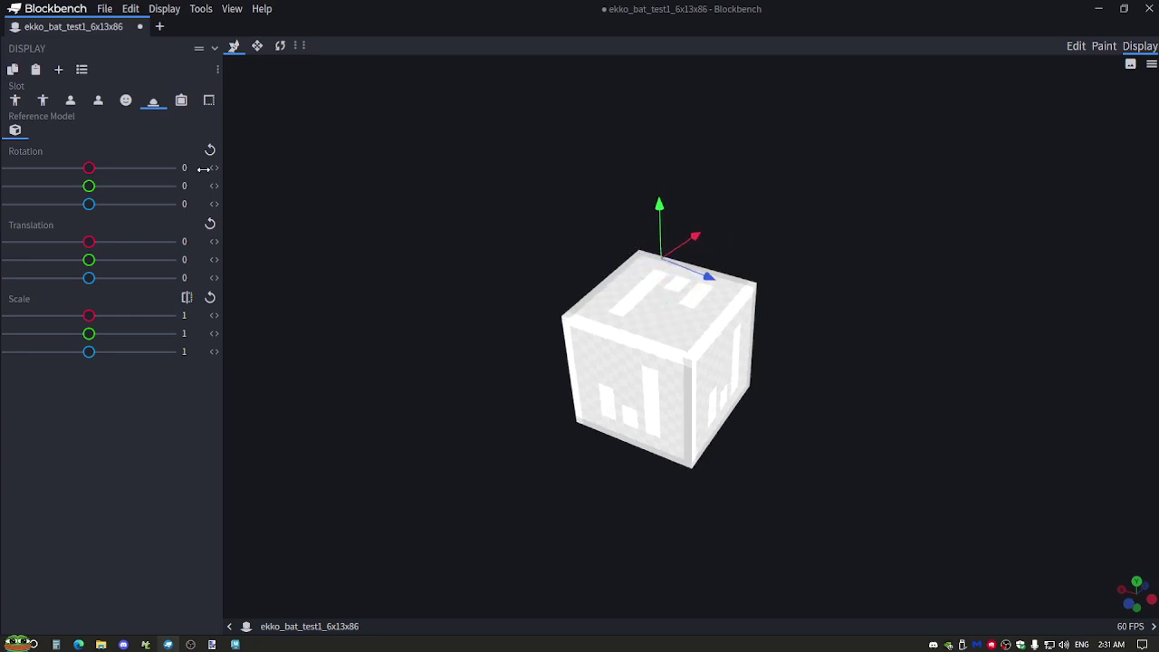
type("2.3")
key("Tab")
type("2.3")
key("Tab")
type("2.3")
left_click_drag(89, 260, 133, 262)
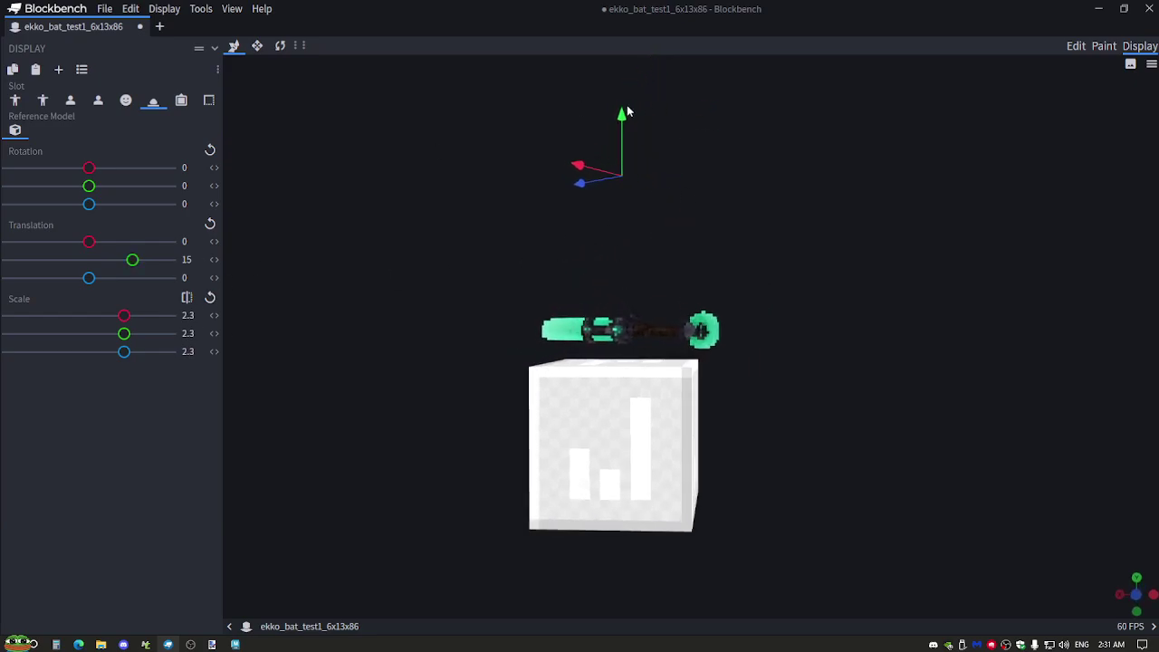
left_click_drag(621, 118, 621, 120)
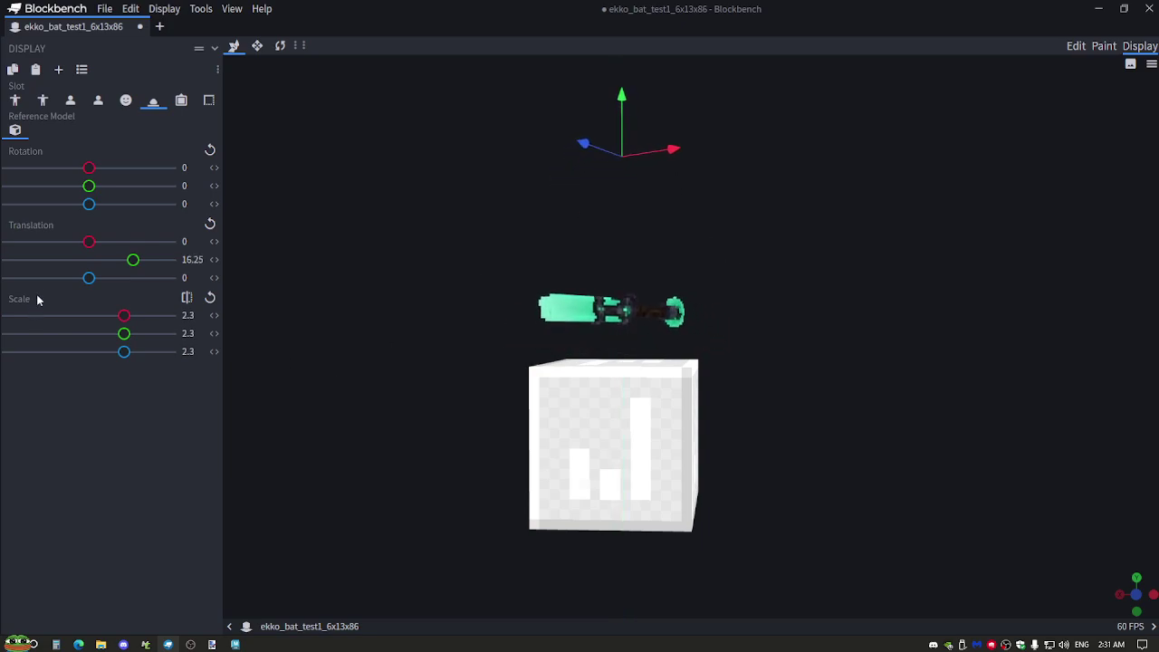
left_click_drag(751, 194, 669, 308)
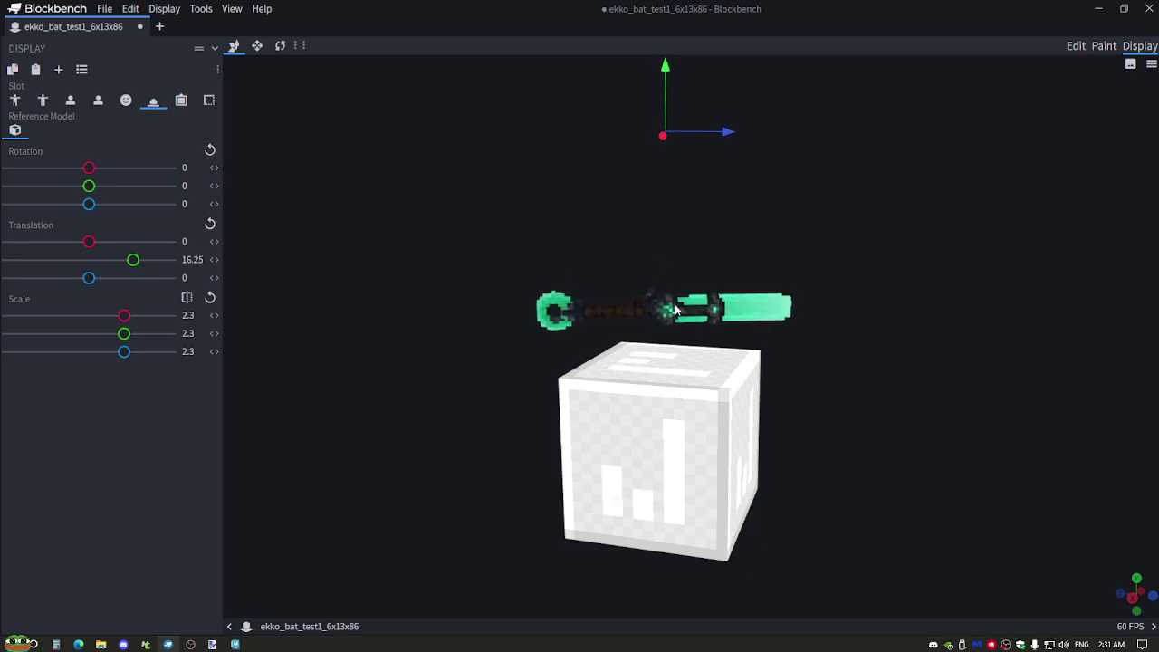
Lay the sword flat on the ground block with Z rotation 90 and translation X -16.25, Y -2.
mouse_move(90, 187)
left_mouse_down()
mouse_move(138, 184)
mouse_move(149, 197)
mouse_move(88, 186)
mouse_move(143, 207)
mouse_move(89, 204)
mouse_move(117, 168)
mouse_move(89, 168)
left_mouse_up()
double_click(184, 203)
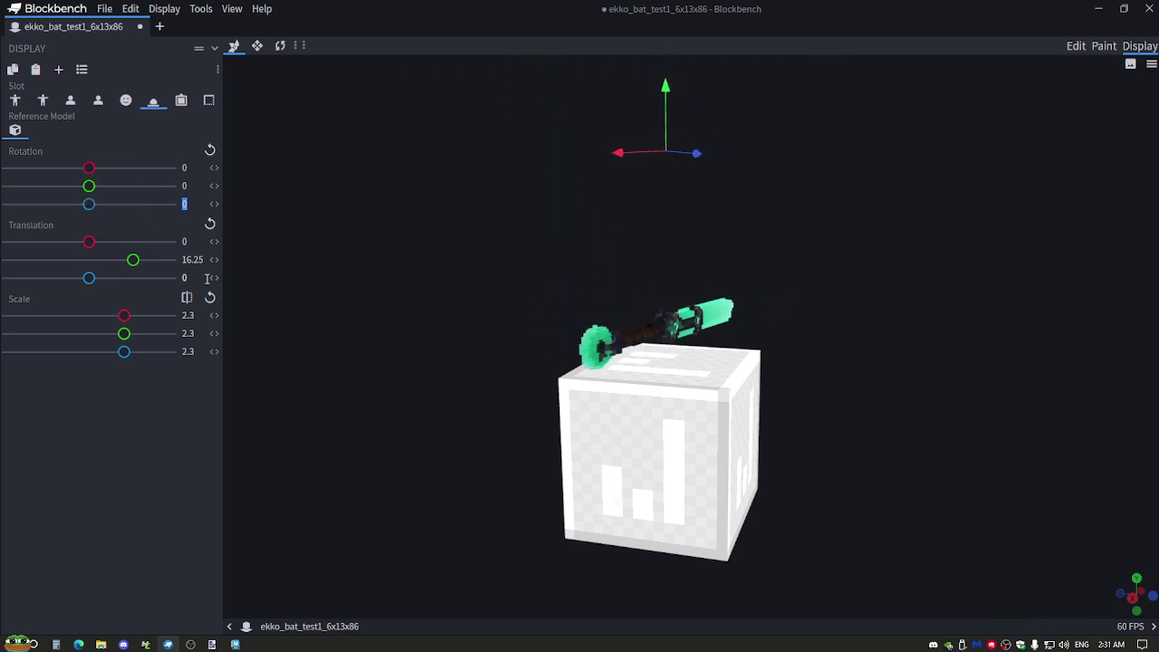
type("90")
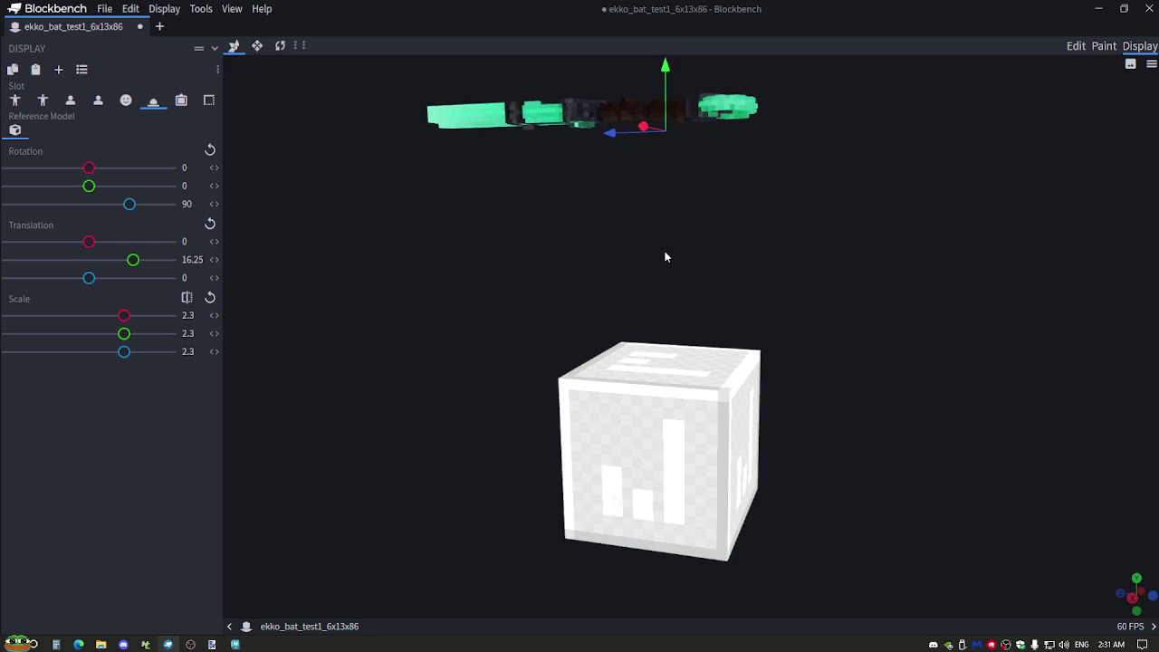
left_click_drag(677, 109, 639, 309)
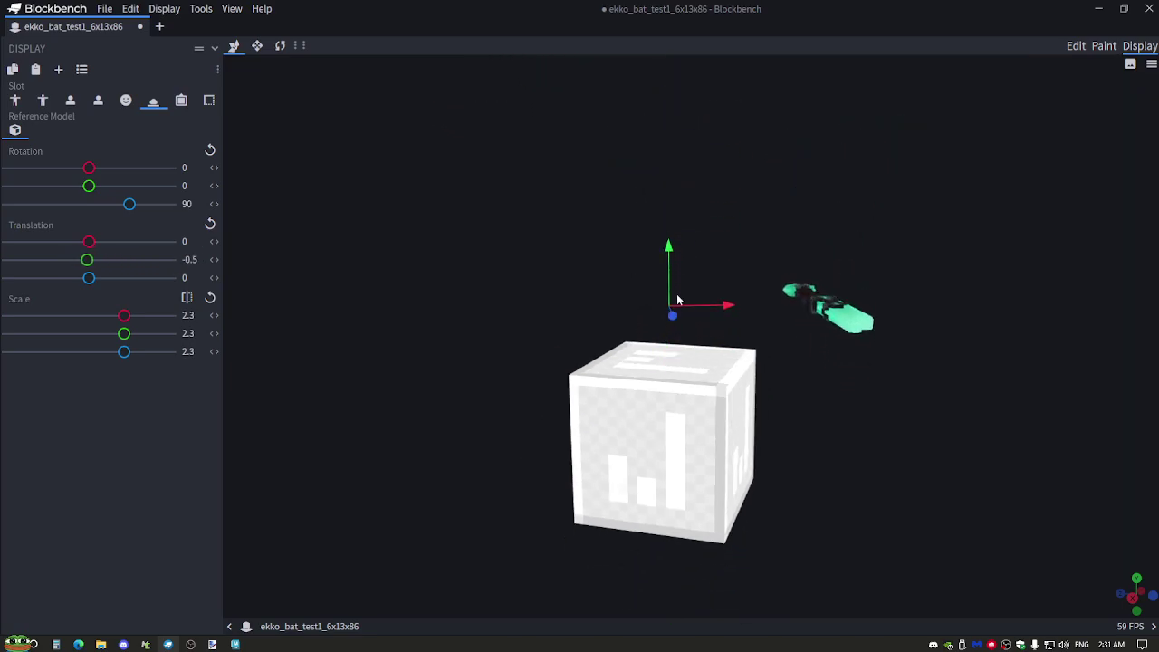
left_click_drag(710, 315, 380, 145)
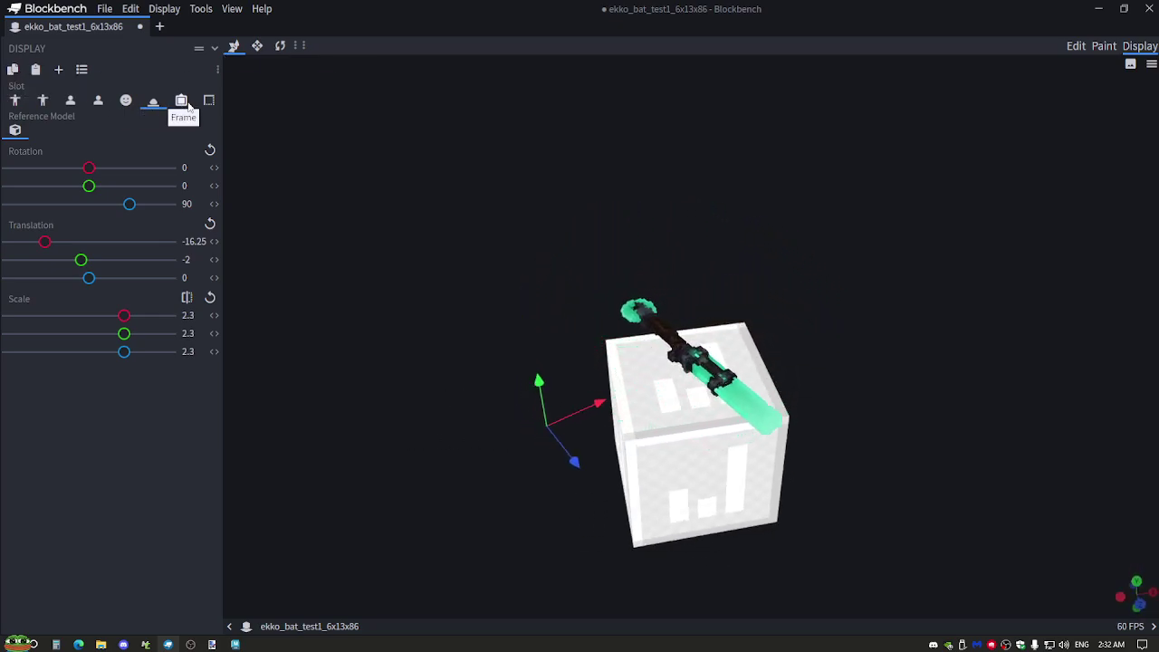
Apply the ground display settings to the item frame slot.
left_click(181, 101)
left_click(35, 69)
scroll(484, 257, "up", 2)
mouse_move(480, 259)
left_mouse_down()
mouse_move(543, 208)
mouse_move(471, 246)
left_mouse_up()
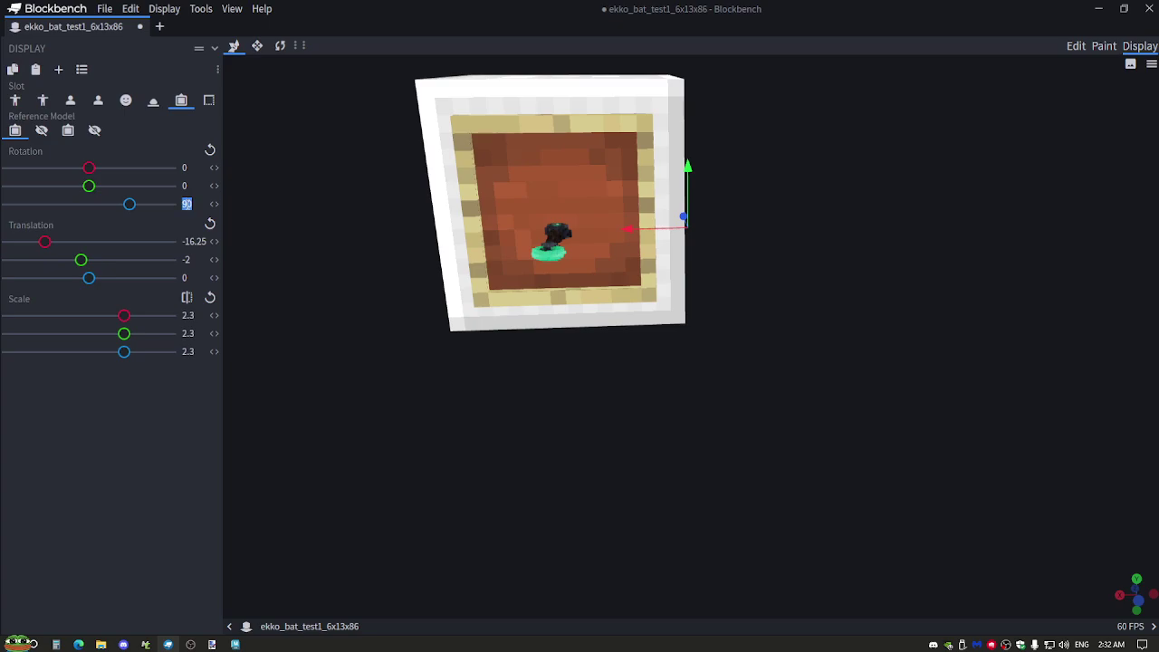
Stand the sword upright in the item frame with rotation X 90, Y 180 and Z 90.
type("0")
key("BackSpace")
key("BackSpace")
type("909")
key("BackSpace")
type("90")
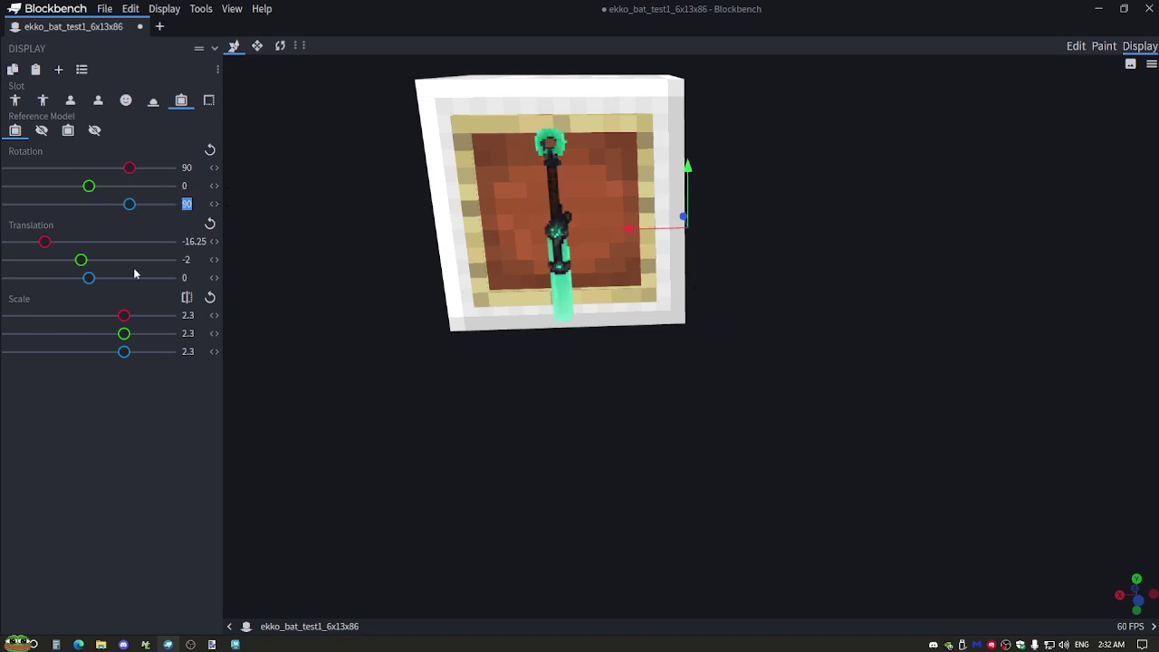
left_click_drag(88, 187, 189, 186)
Move the sword back over the item frame at translation X 16.25 and Y 0.
left_click_drag(679, 223, 114, 248)
left_click_drag(428, 194, 409, 163)
scroll(1027, 489, "up", 2)
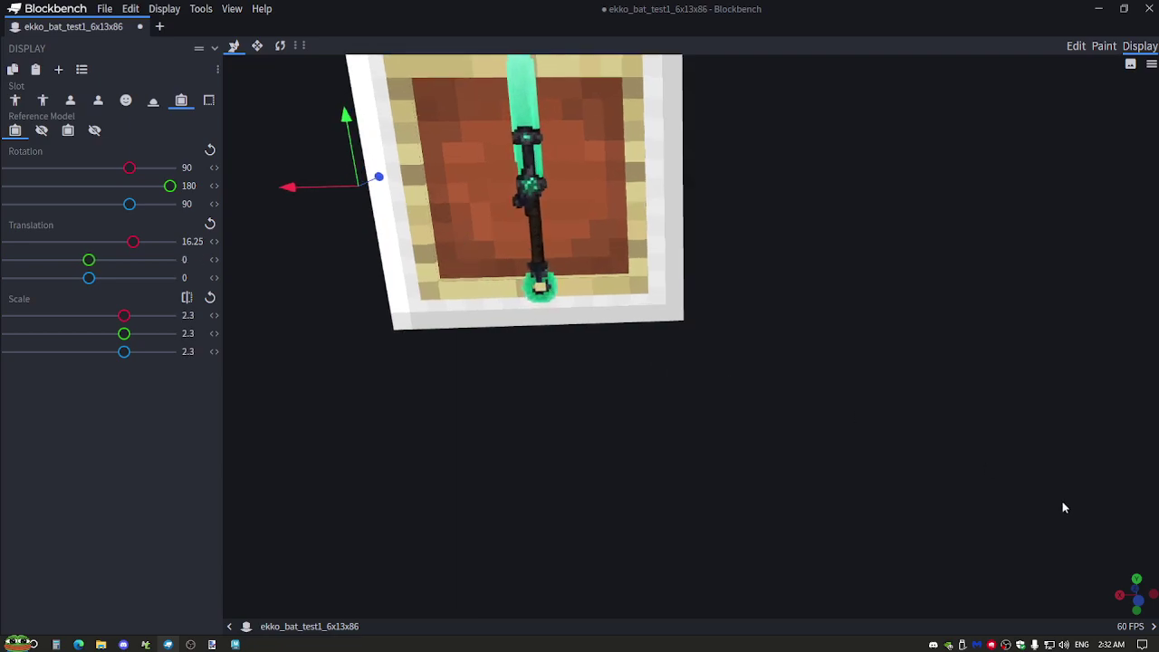
Center the sword in the item frame from a straight front view, with translation X 16.5 and Y -0.25.
left_click(1139, 603)
scroll(816, 404, "up", 5)
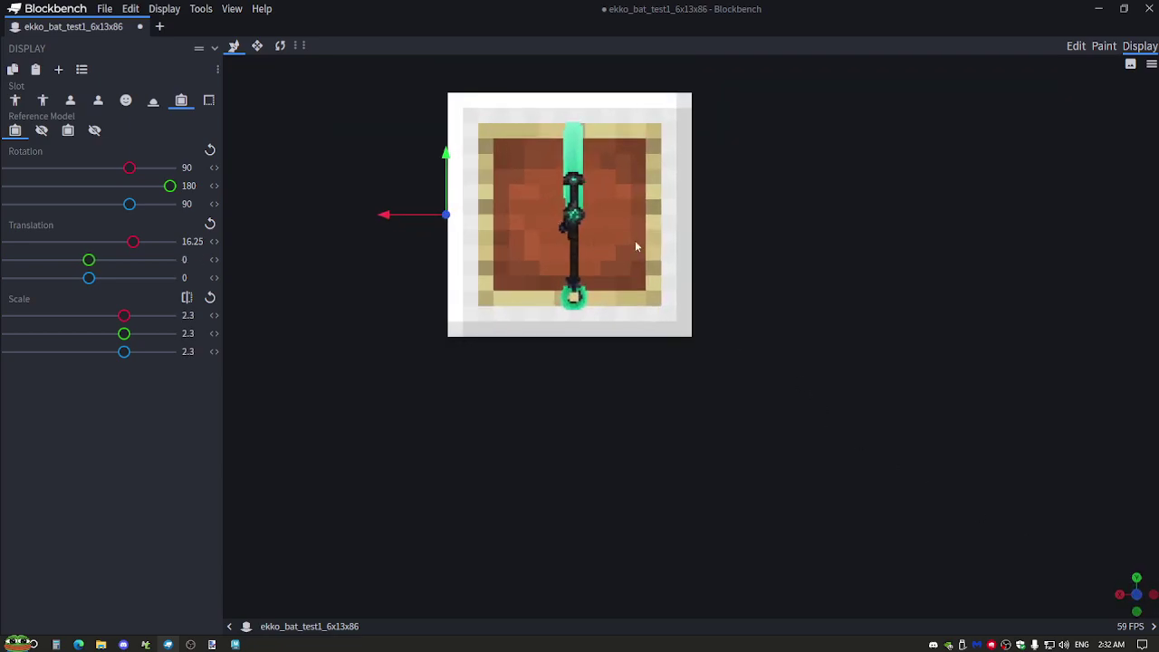
scroll(724, 324, "up", 2)
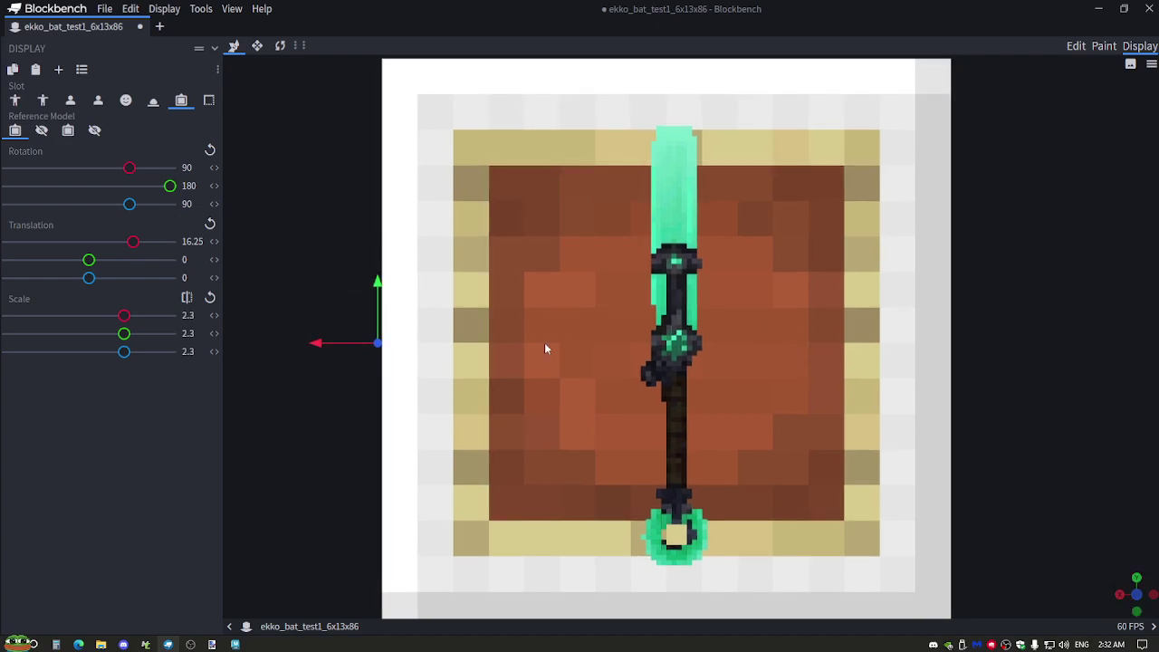
mouse_move(316, 346)
left_mouse_down()
mouse_move(292, 344)
mouse_move(310, 344)
left_mouse_up()
scroll(622, 348, "down", 3)
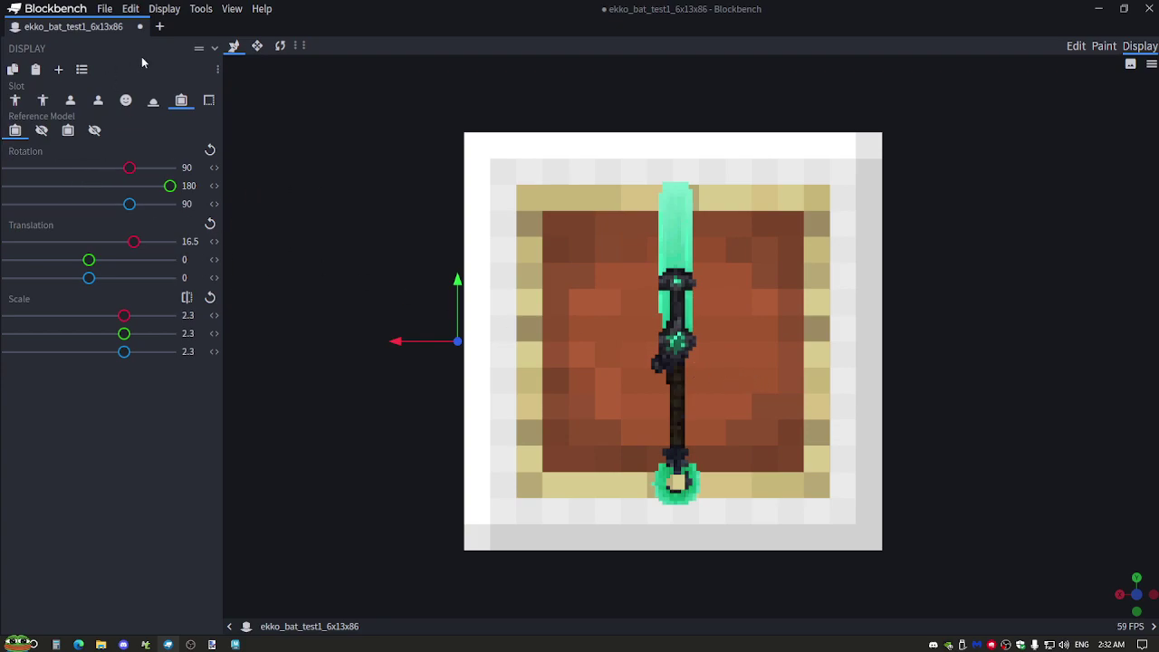
left_click_drag(455, 294, 460, 301)
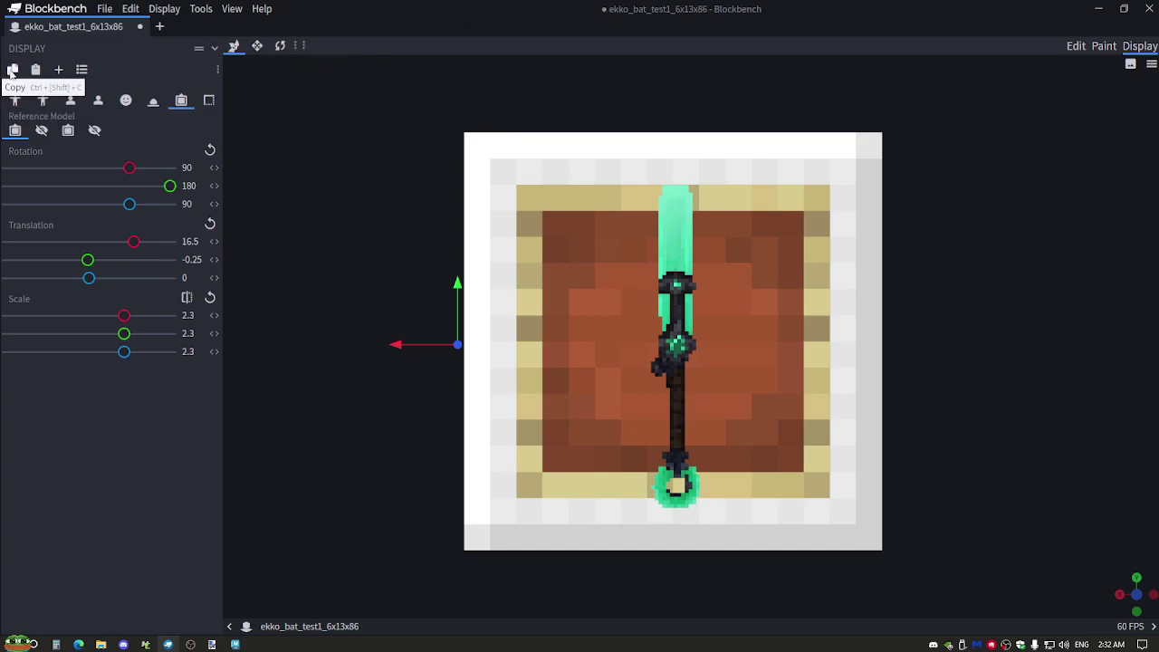
Apply the item frame display settings to the GUI inventory slot.
left_click(208, 100)
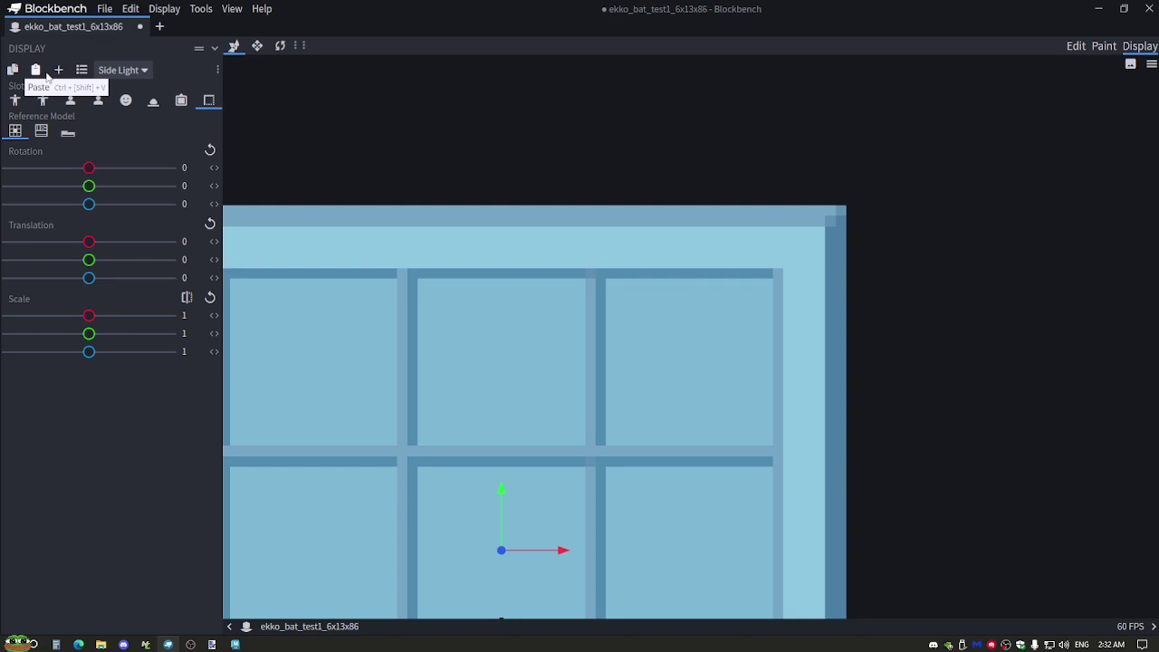
left_click(39, 73)
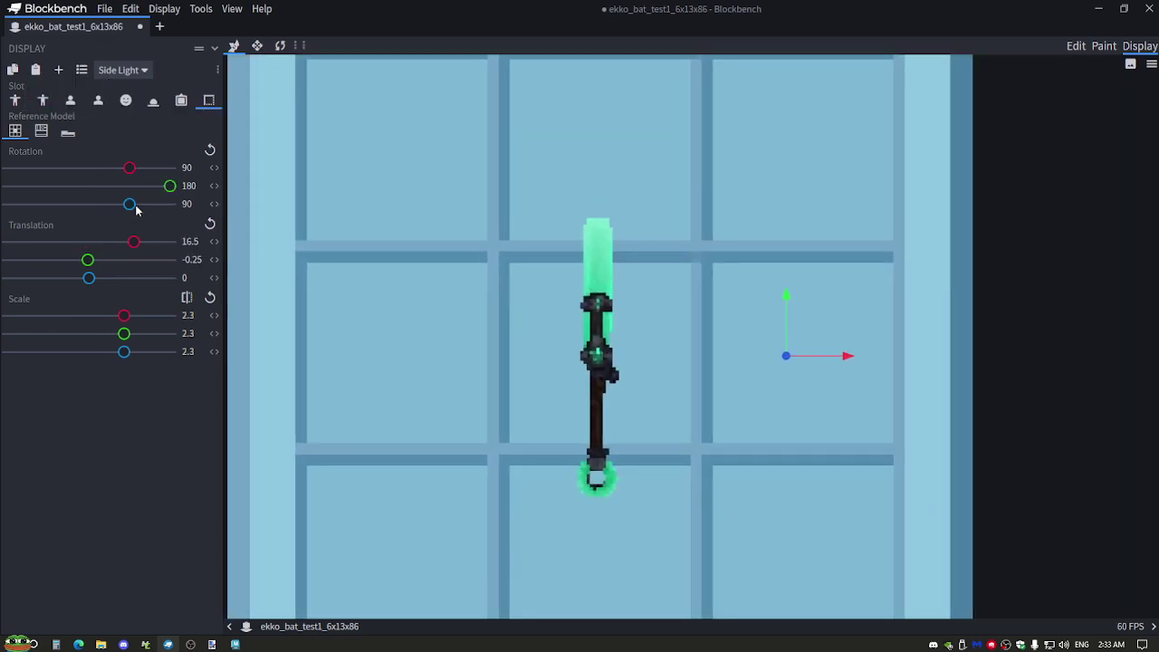
mouse_move(136, 210)
left_mouse_down()
mouse_move(158, 207)
mouse_move(131, 206)
left_mouse_up()
Try the sword in the inventory slot with Y rotations of 0 and 145 and translation X -12.75.
left_click_drag(129, 165, 150, 189)
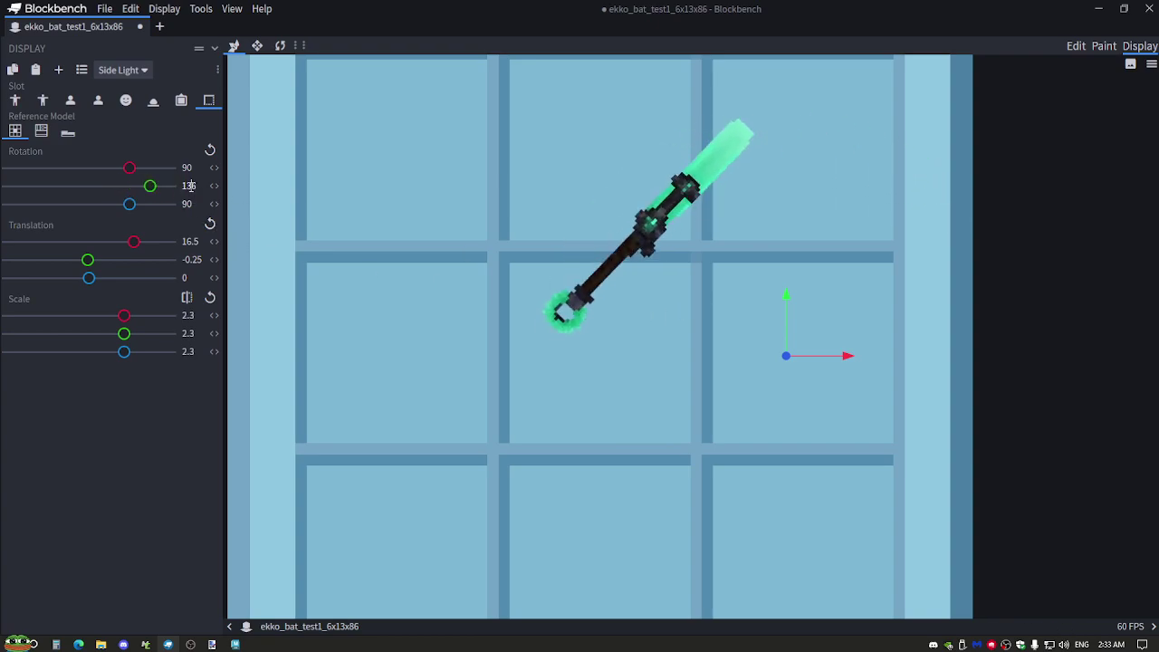
type("0")
left_click_drag(862, 362, 60, 336)
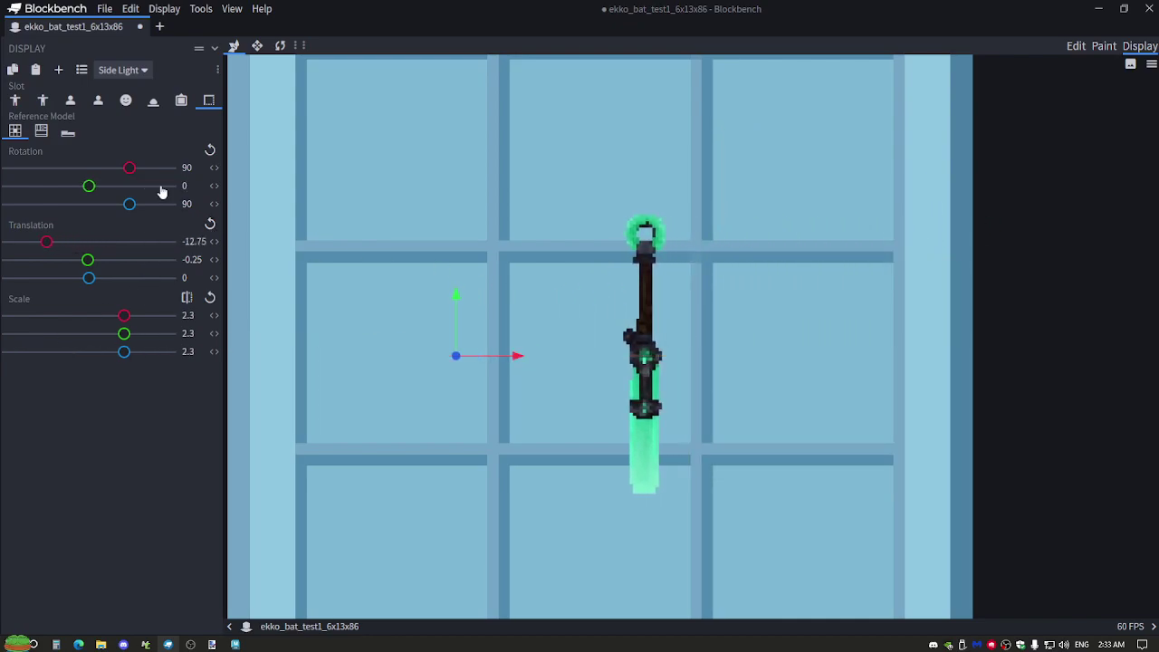
left_click_drag(94, 192, 117, 192)
left_click_drag(113, 190, 149, 197)
double_click(200, 192)
type("145")
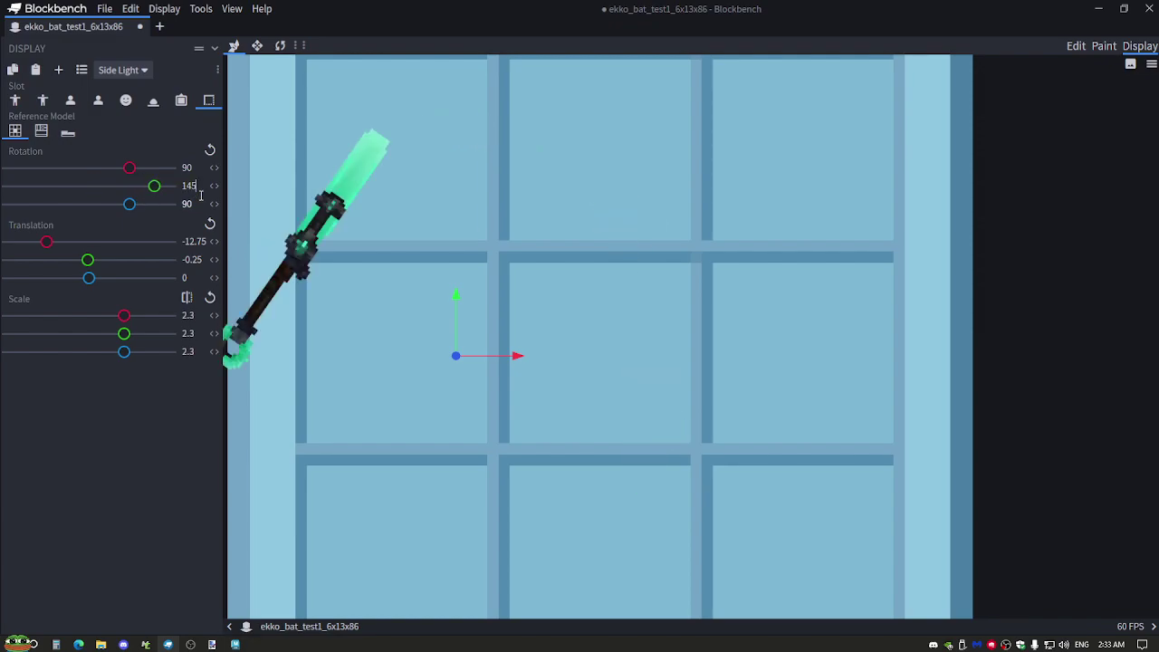
Tilt the sword to Y rotation 126 and move it over the middle inventory slot at translation X 9 and Y -13.
left_click_drag(490, 359, 791, 358)
left_click_drag(149, 194, 145, 187)
left_click_drag(761, 315, 763, 575)
left_click_drag(821, 478, 694, 476)
left_click_drag(698, 414, 701, 434)
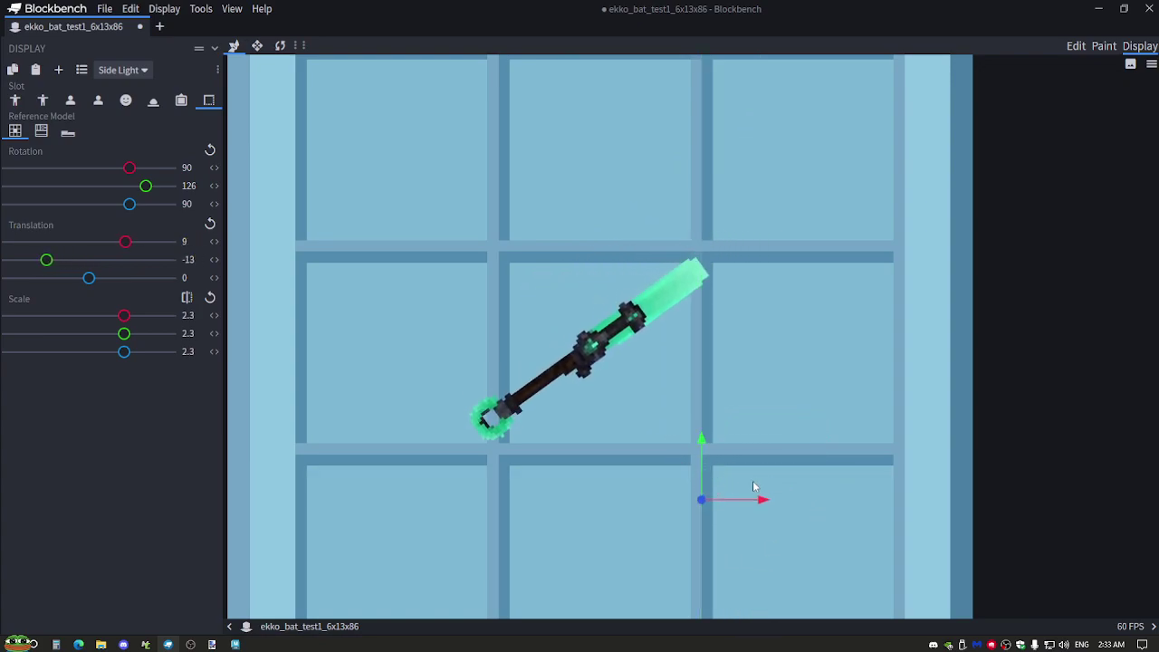
Set the sword's Y rotation to 130, shift it along X to 10.25, and scale all three axes to 2.1.
left_click_drag(147, 187, 149, 196)
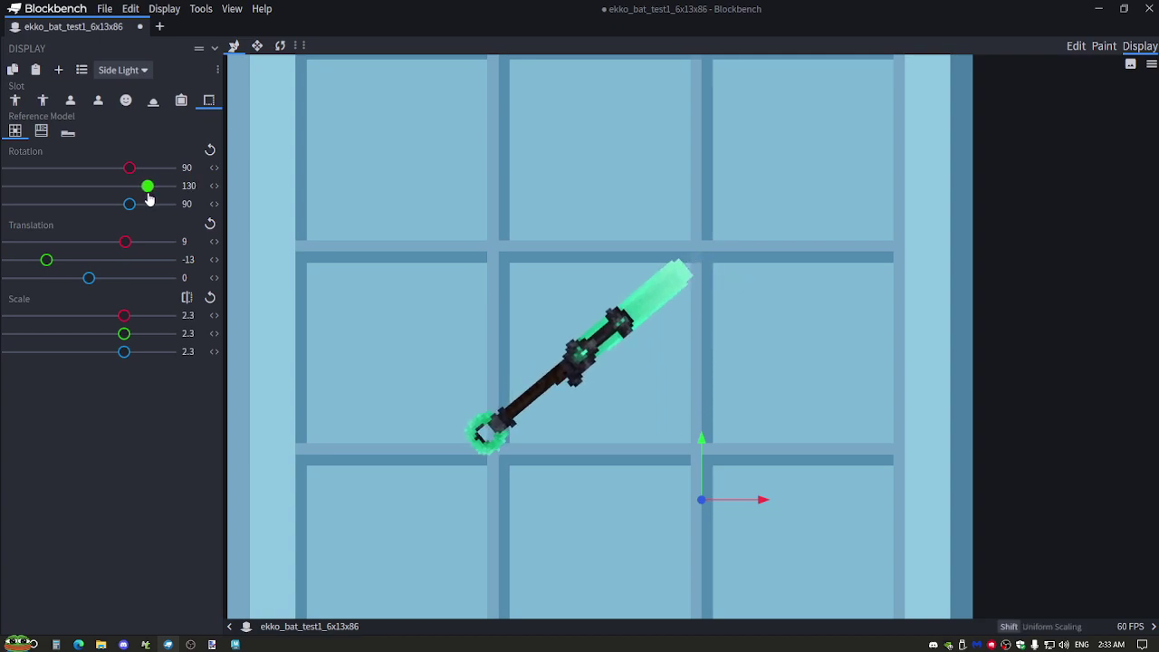
left_click_drag(755, 499, 774, 500)
left_click(195, 319)
left_click_drag(211, 317, 201, 337)
key("Tab")
type("2.1")
key("Tab")
type("2.1")
Center the sword in the middle inventory slot at translation X 9.75 and Y -11.5.
left_click_drag(714, 438, 698, 406)
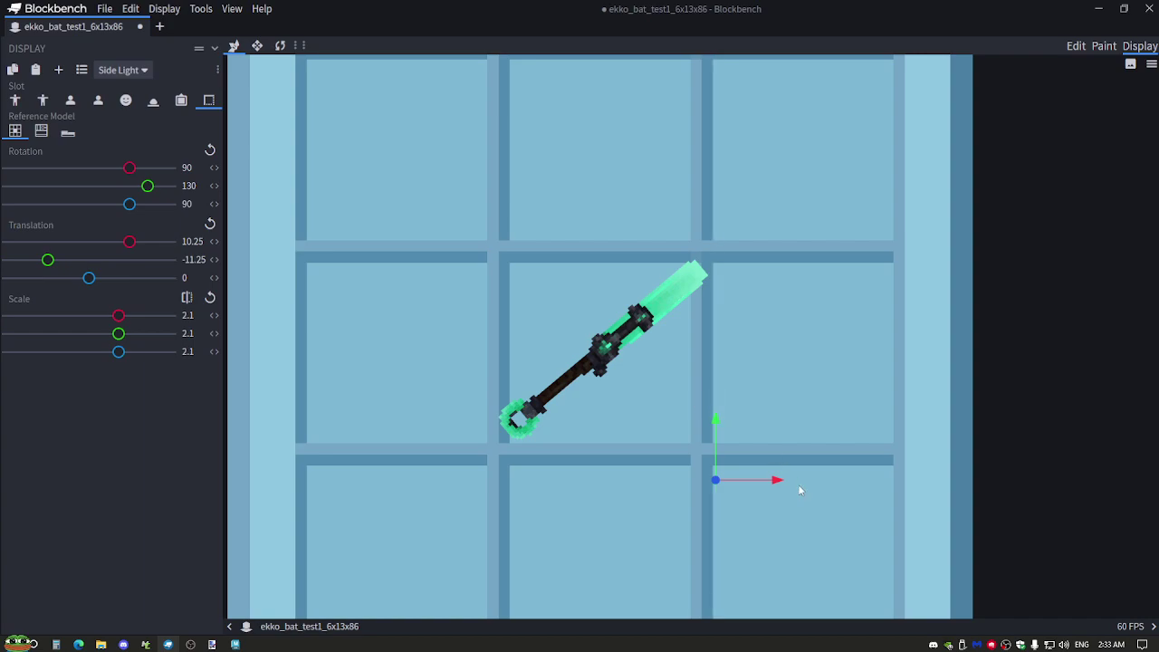
left_click_drag(778, 485, 763, 482)
left_click_drag(708, 431, 708, 434)
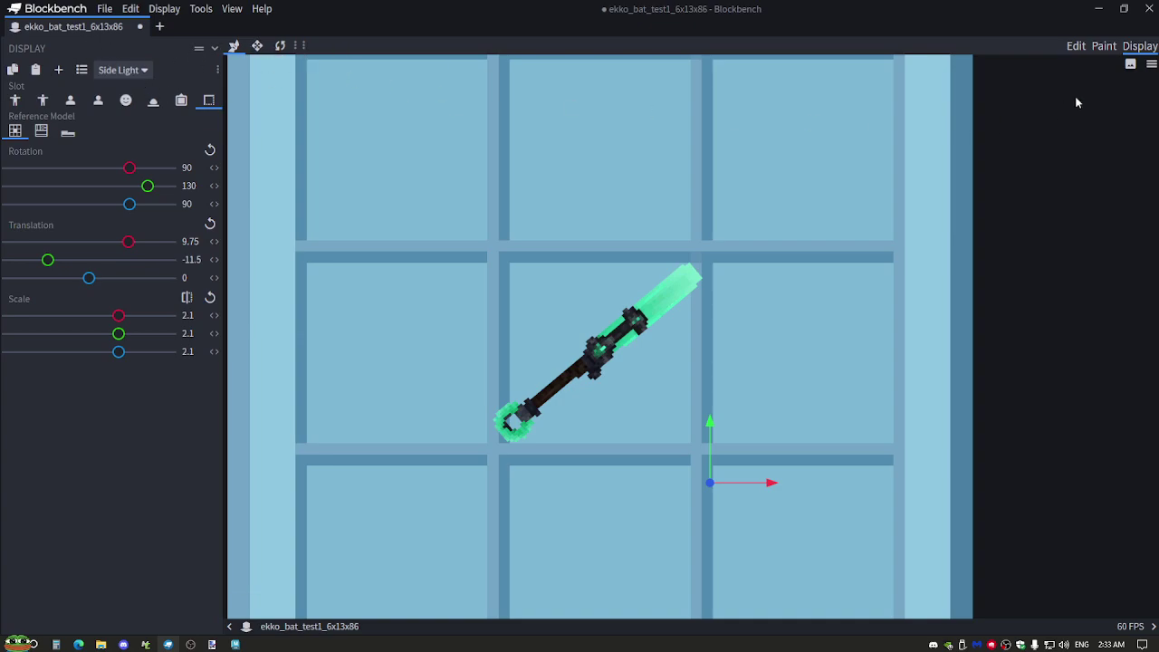
Export the sword as a Java Block/Item model named ekko_bat_test1_v1.json on the Desktop.
left_click(104, 9)
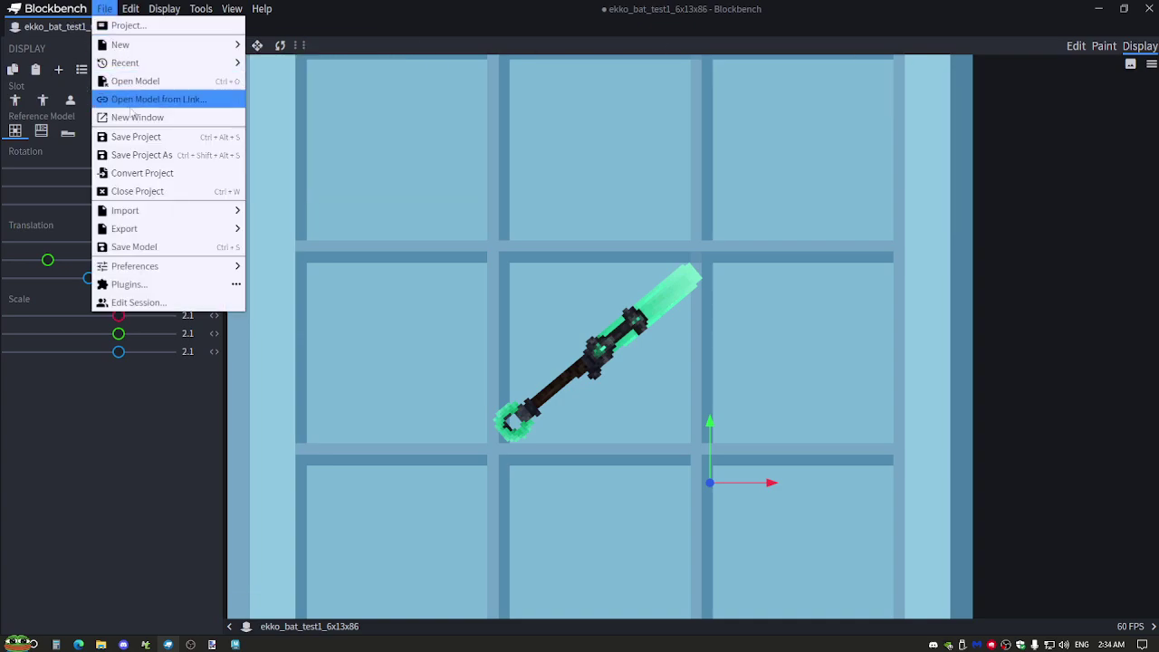
mouse_move(154, 231)
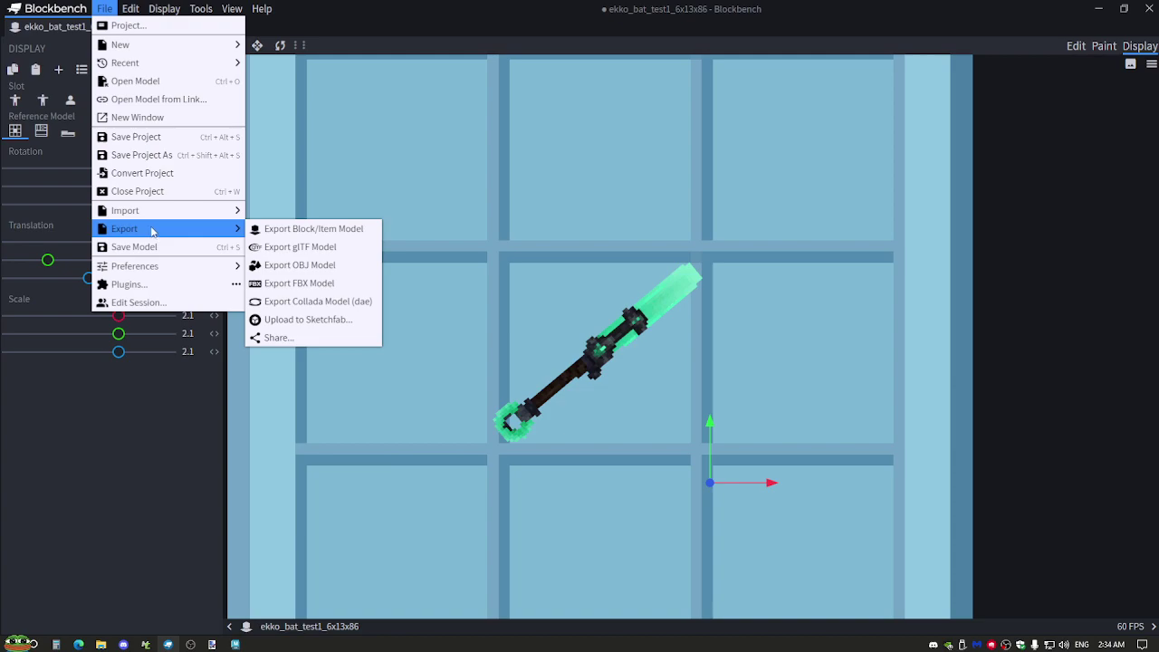
left_click(378, 232)
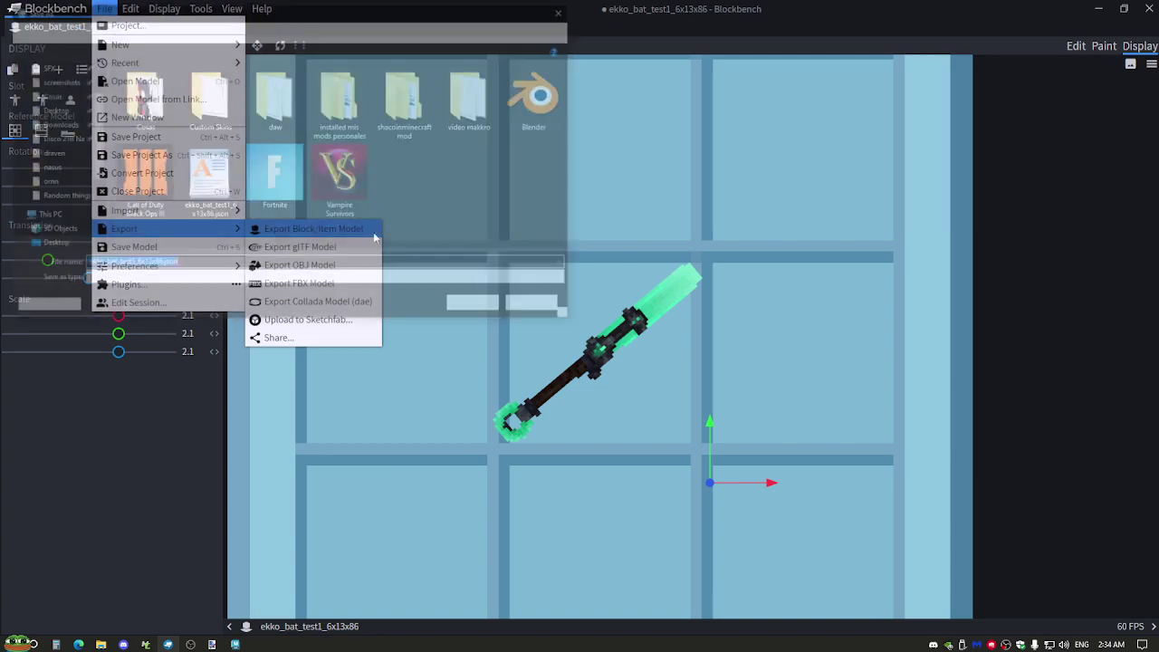
left_click(129, 264)
left_click(241, 281)
left_click(241, 280)
key("Left")
key("Left")
key("Left")
key("Left")
key("Left")
key("BackSpace")
key("BackSpace")
key("BackSpace")
key("BackSpace")
key("BackSpace")
key("BackSpace")
key("BackSpace")
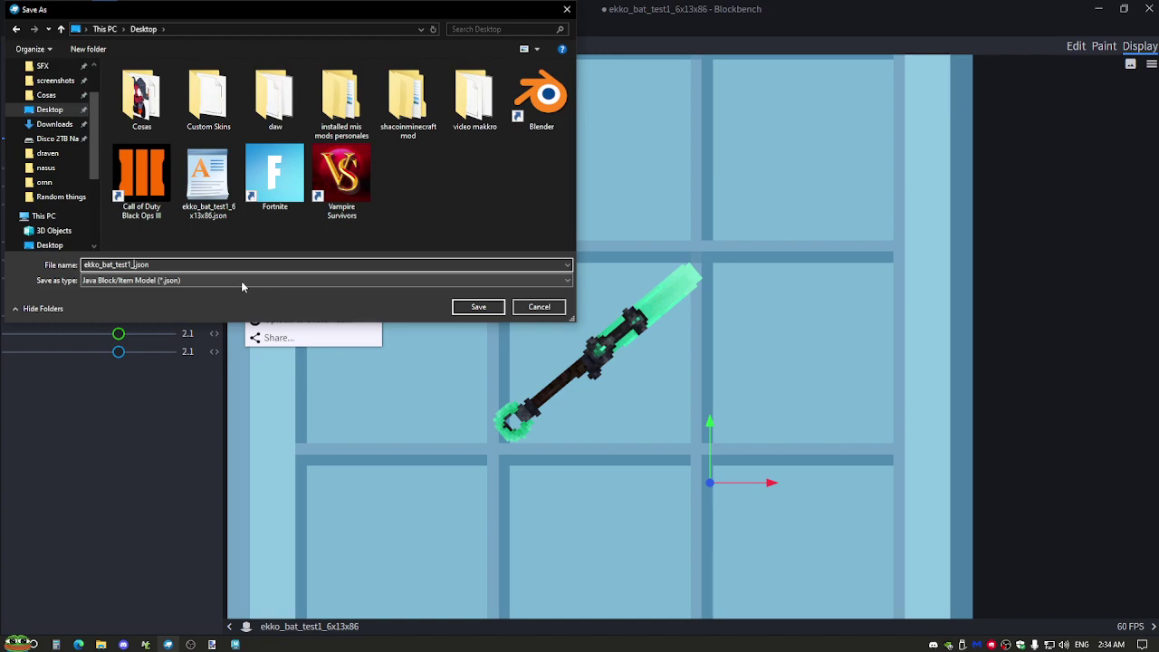
type("v1")
key("Return")
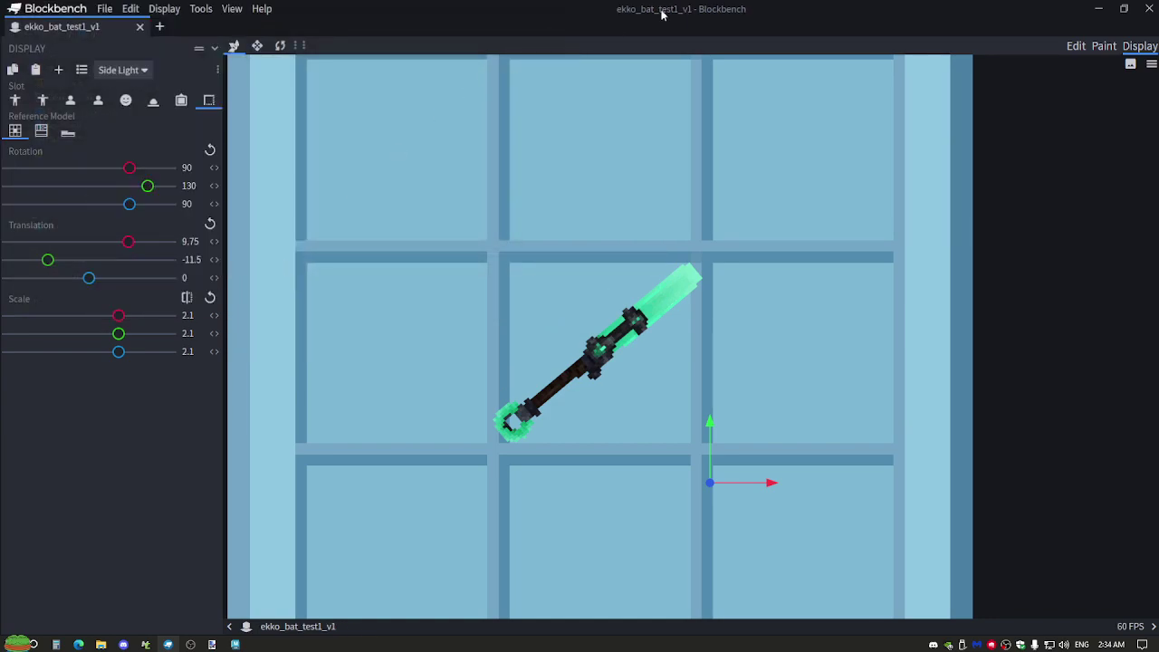
Switch to MCreator, where the EkkoBat tool element is open.
key("alt+Tab")
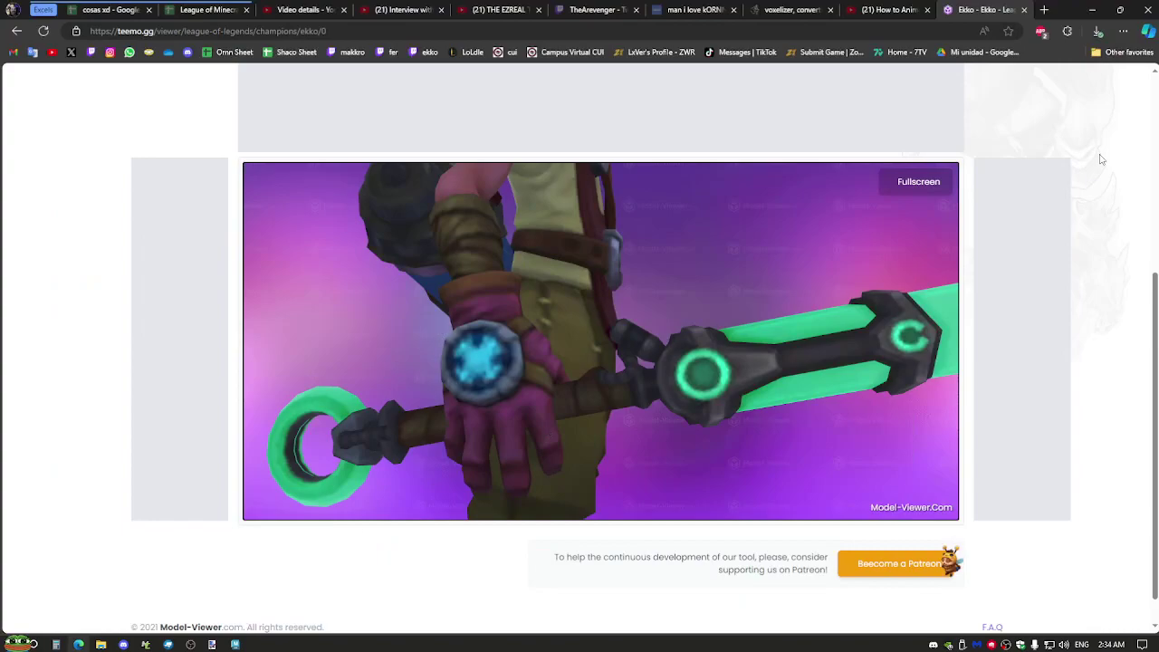
key("alt+Tab")
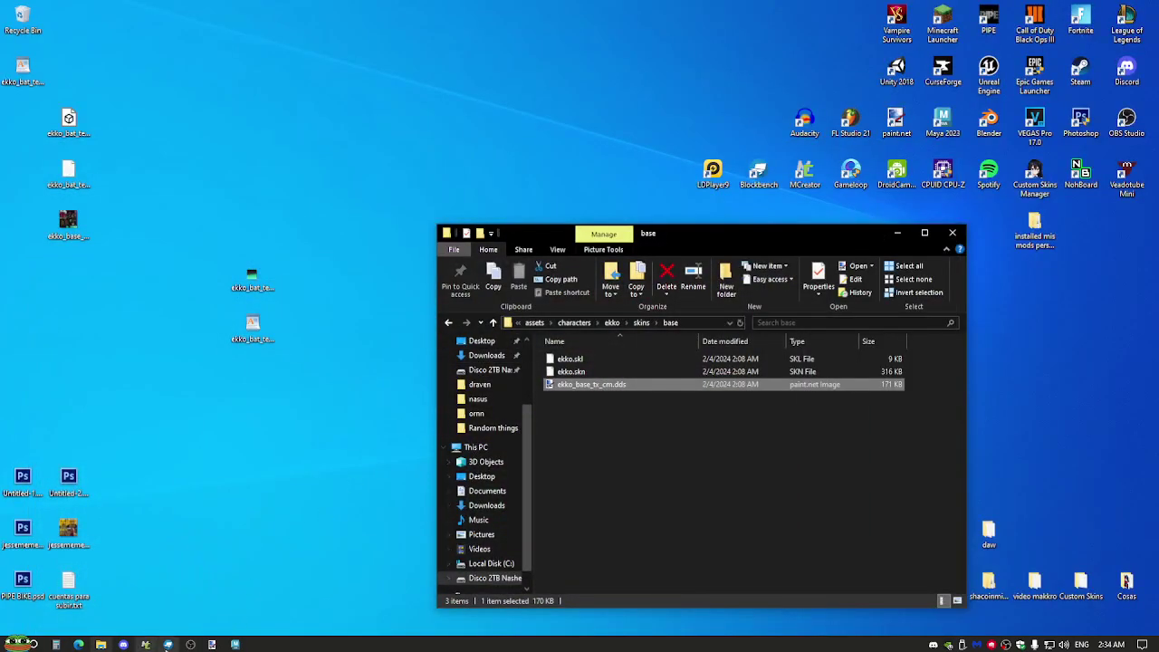
key("alt+Tab")
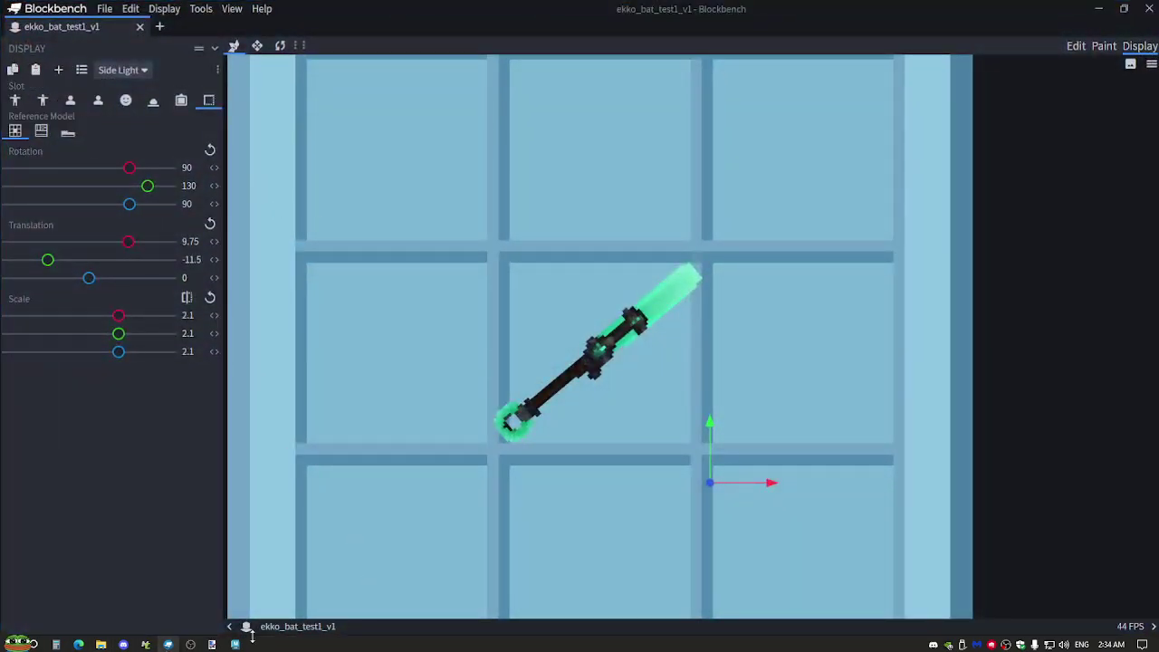
left_click(168, 643)
left_click(145, 643)
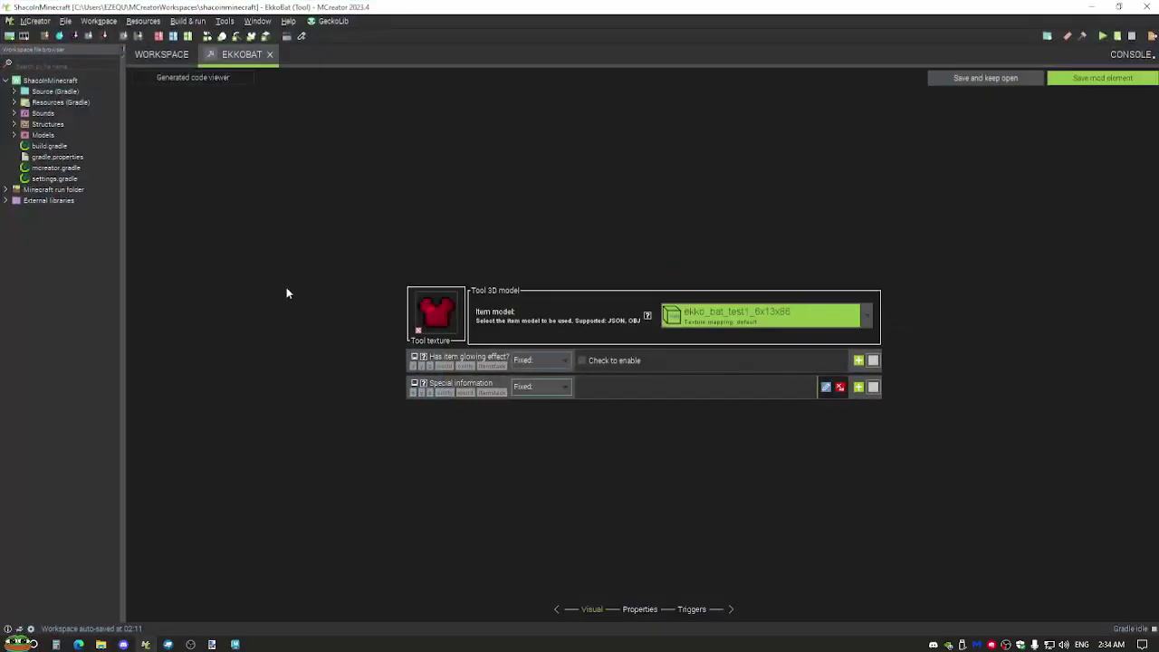
left_click(143, 21)
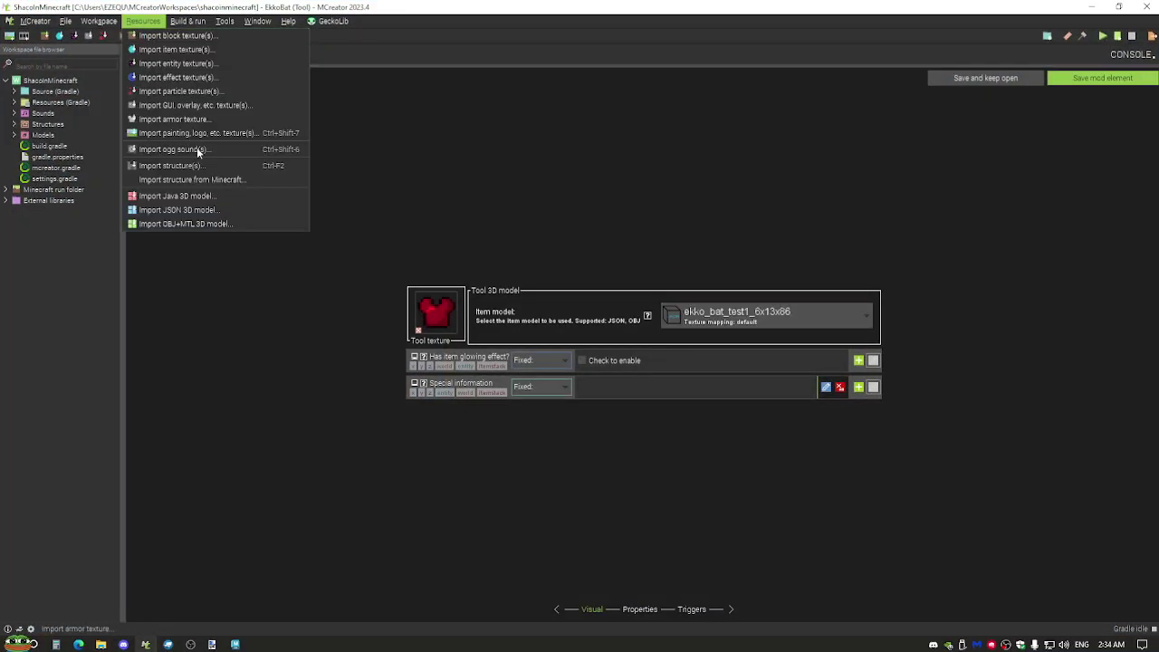
left_click(207, 209)
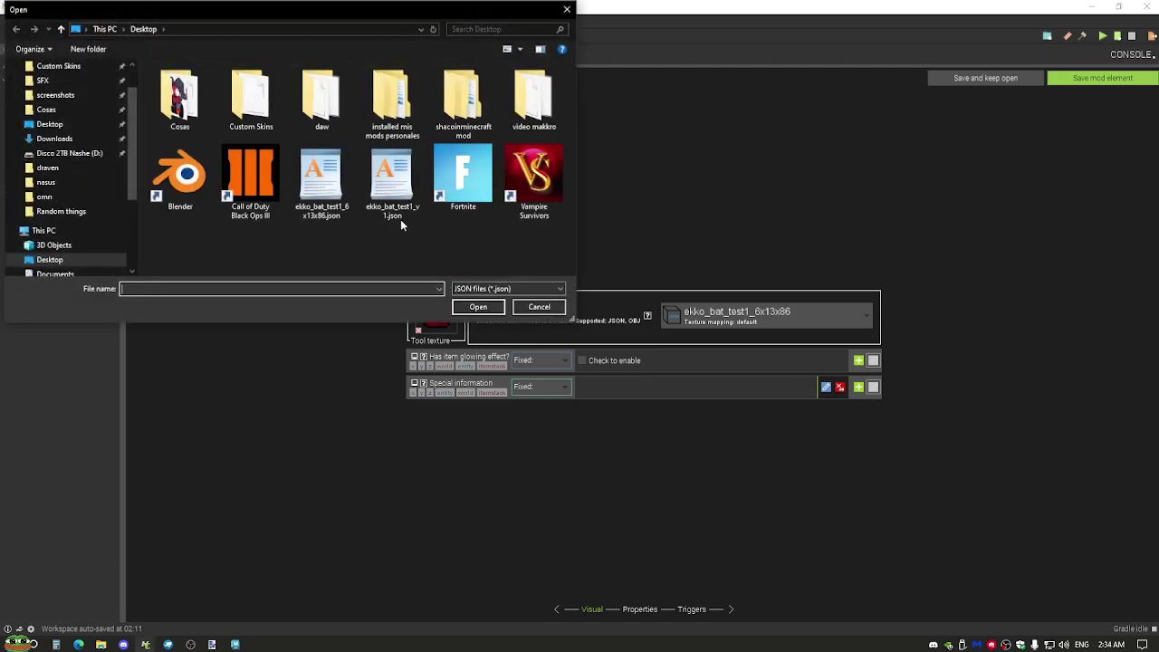
left_click(539, 307)
Delete the old ekko_bat 3D model from the workspace's resources.
left_click(156, 54)
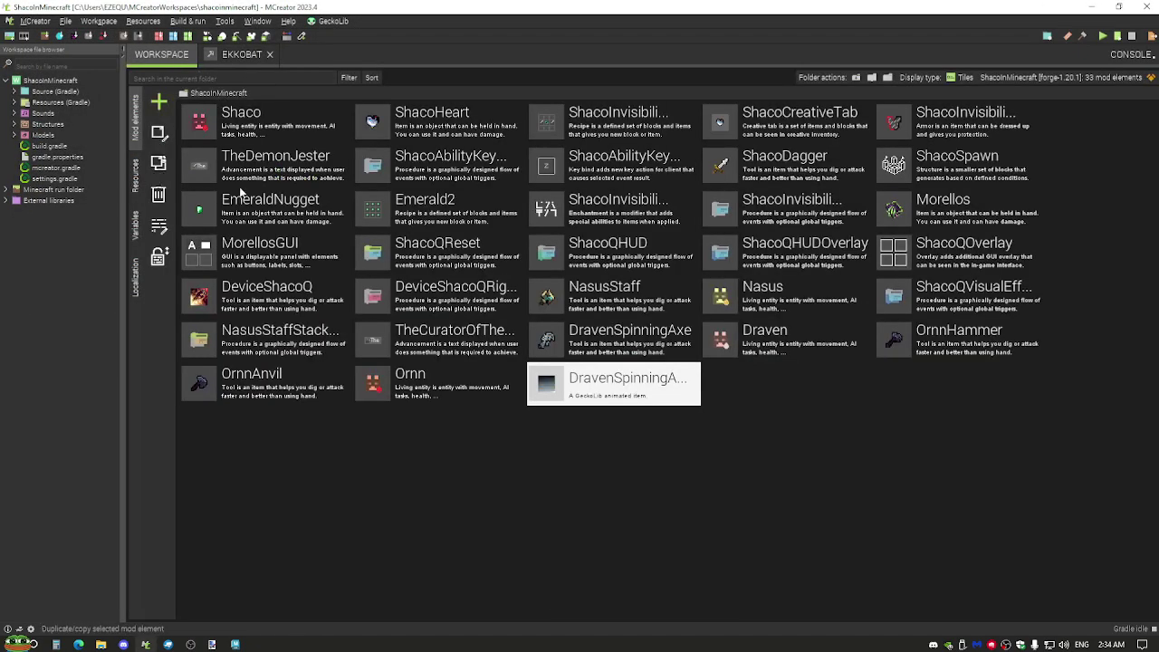
left_click(136, 174)
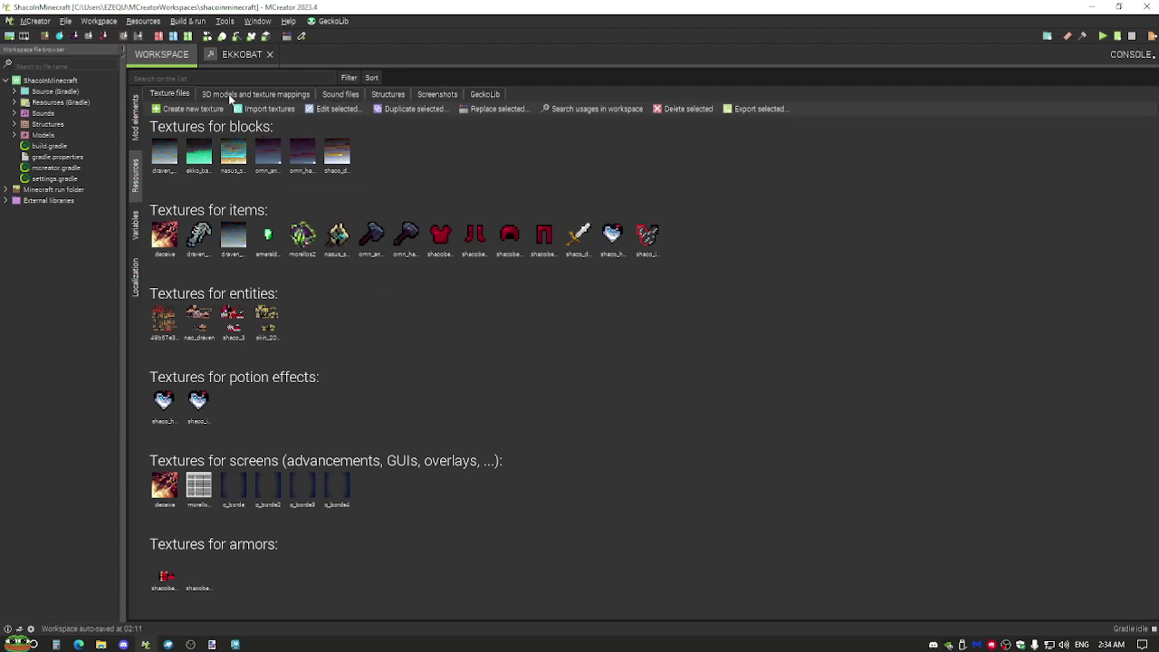
left_click(238, 95)
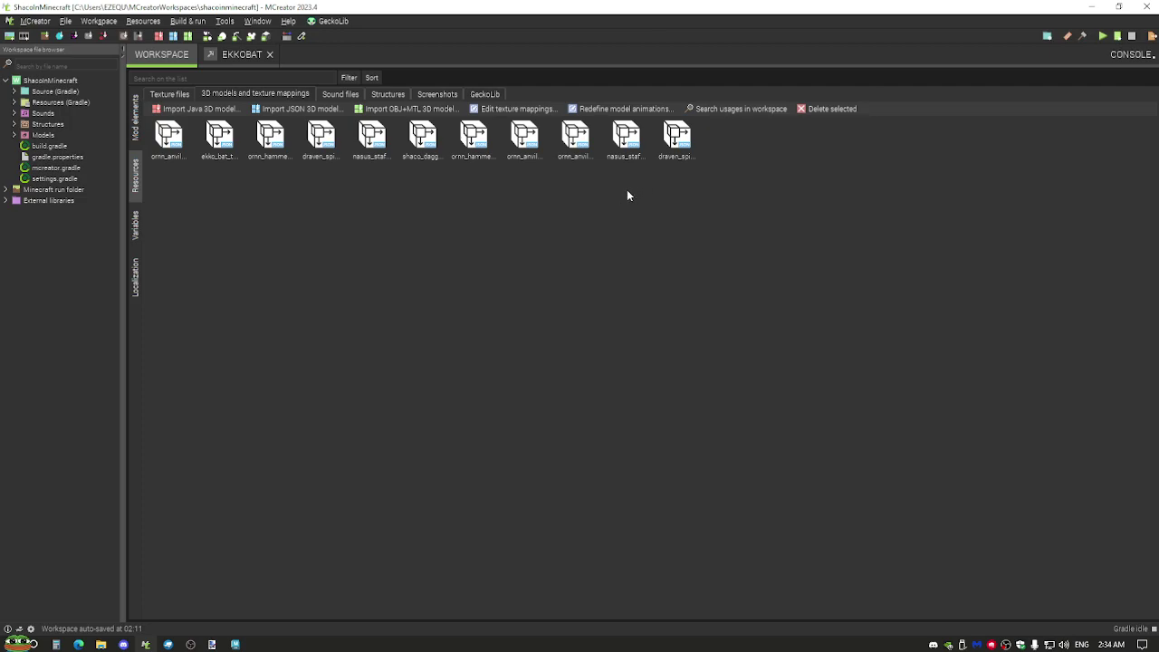
left_click(227, 152)
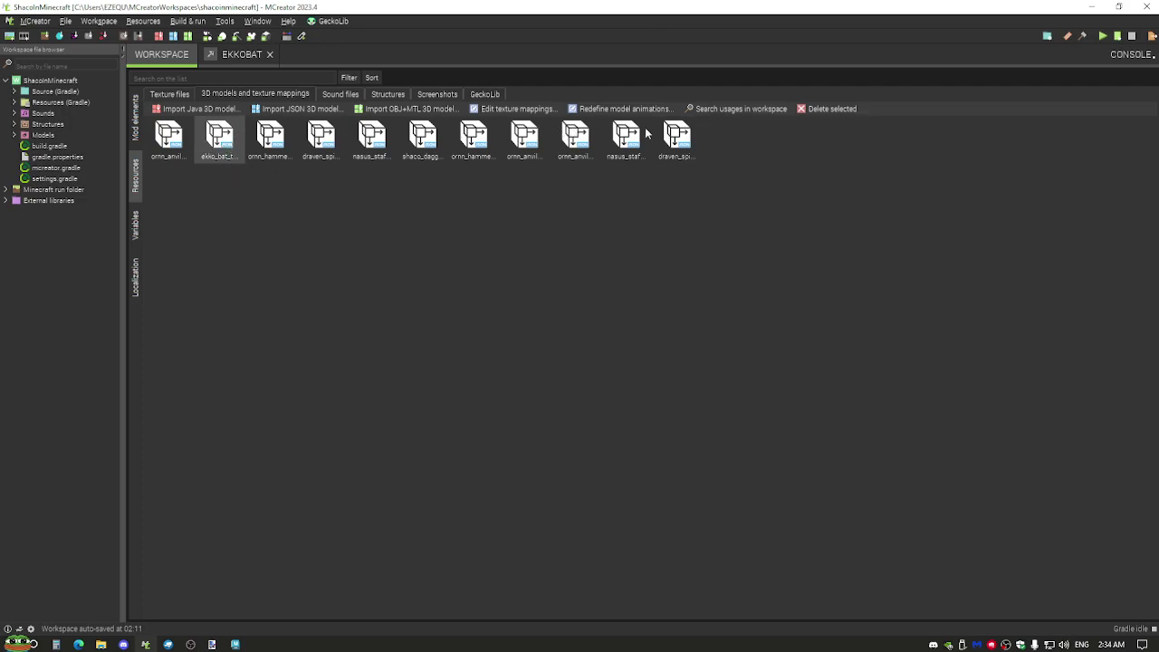
left_click(820, 112)
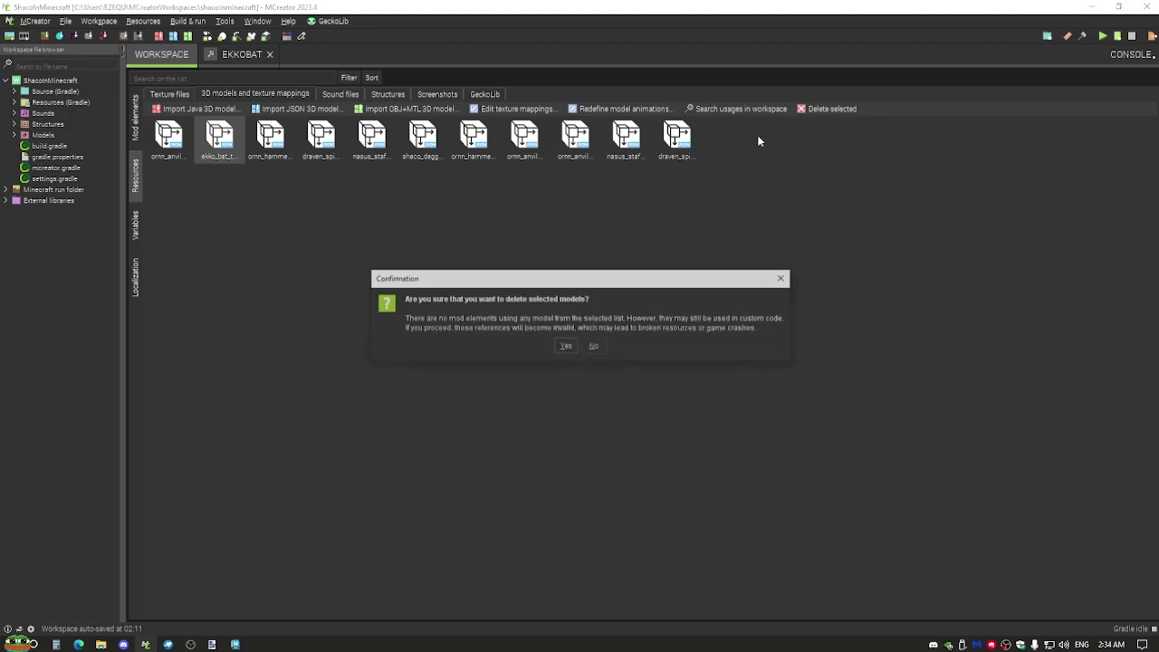
left_click(567, 347)
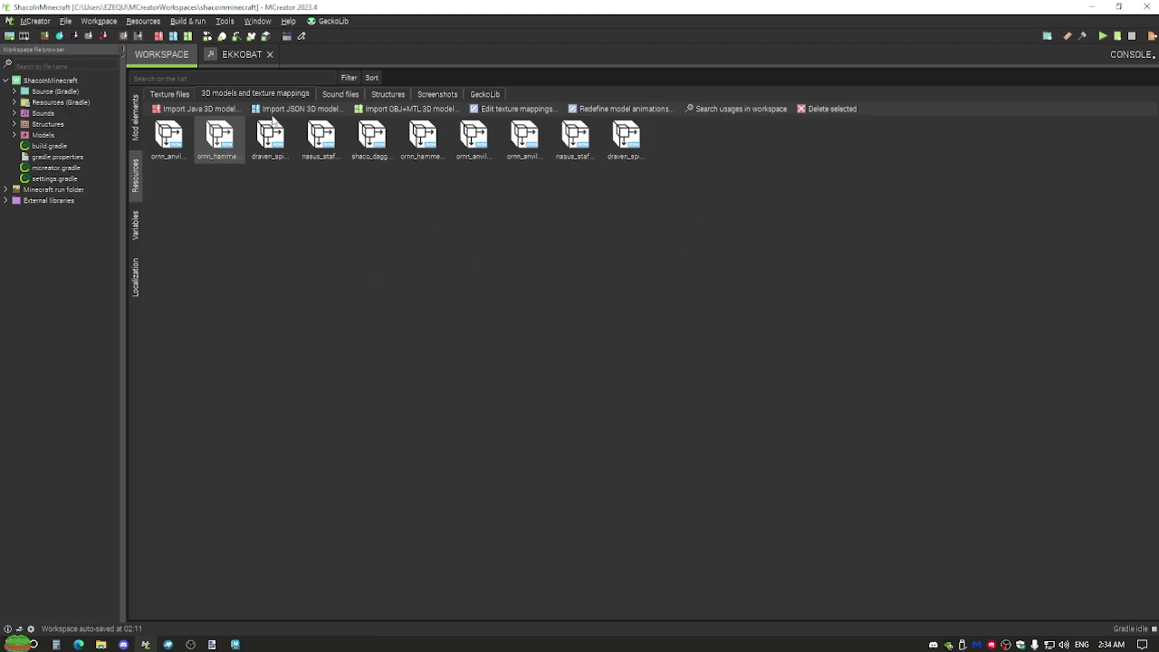
Import ekko_bat_test1_v1.json from the Desktop as a JSON 3D model.
left_click(136, 118)
left_click(143, 21)
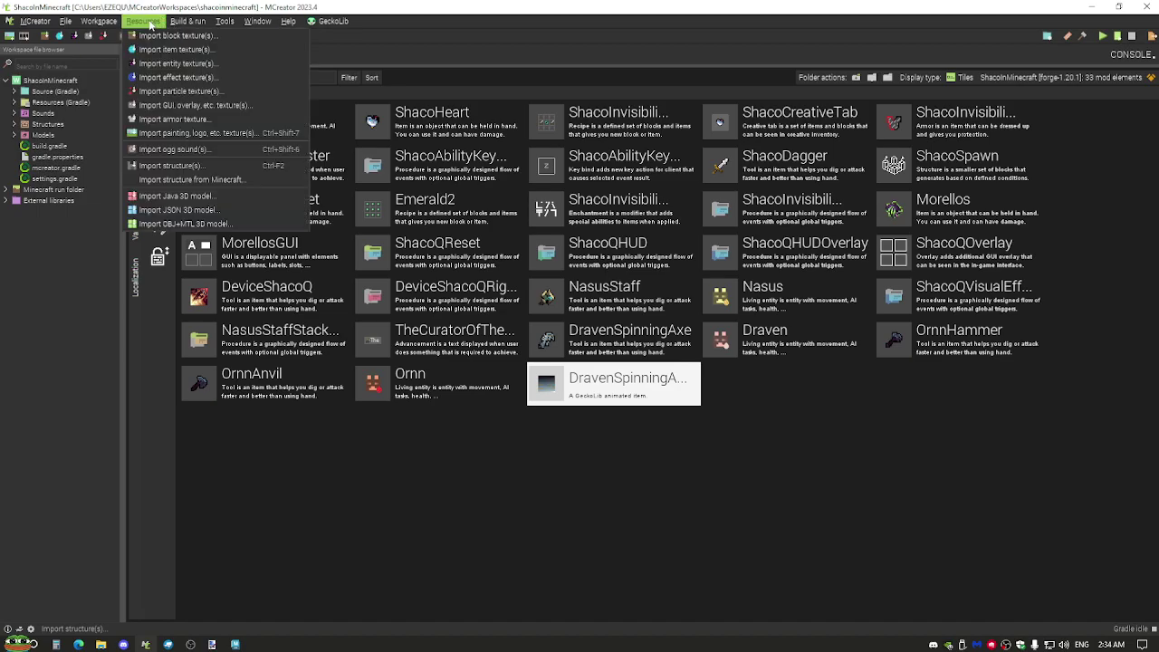
left_click(177, 209)
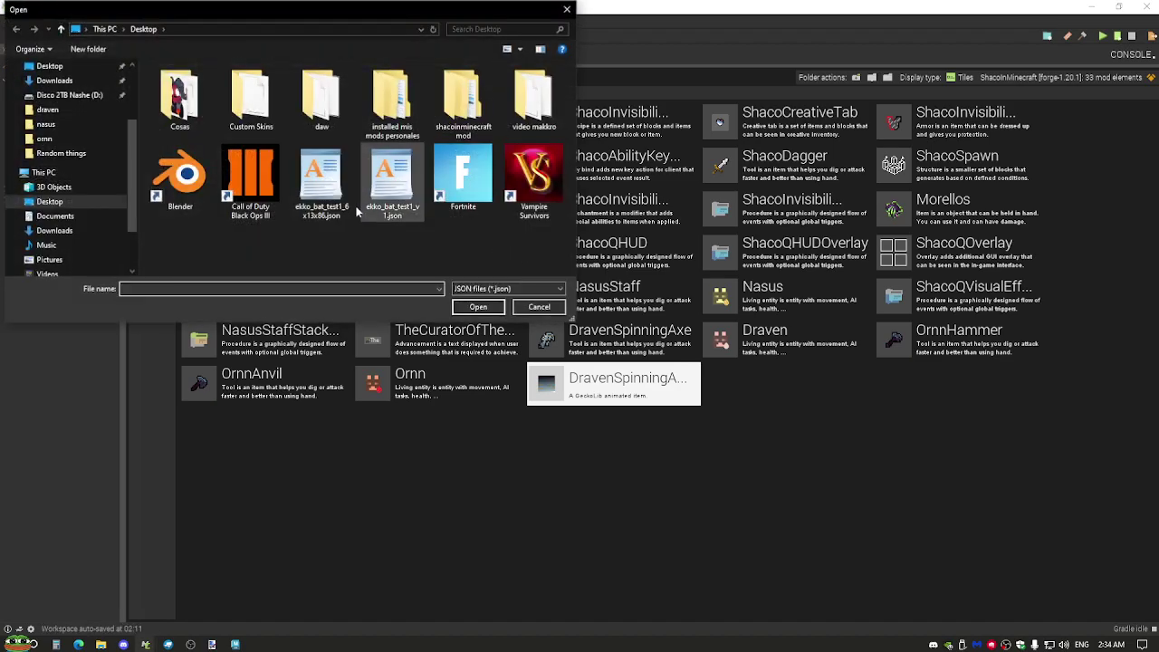
double_click(391, 181)
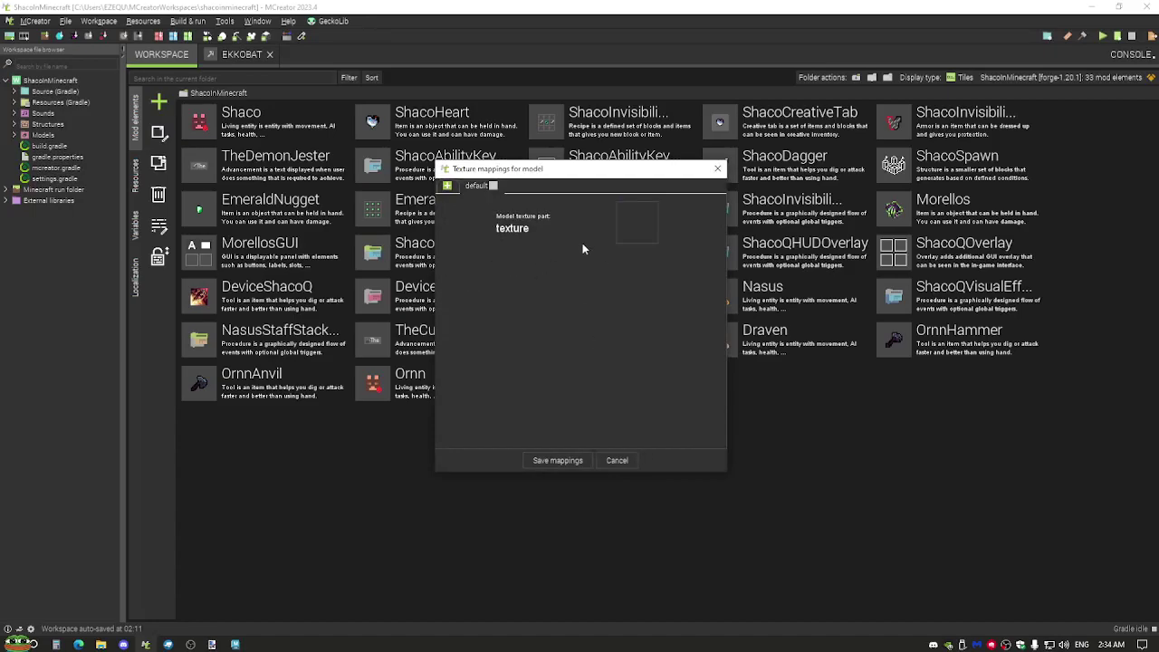
Choose a block texture for the imported model's texture part and save the default texture mapping.
left_click(637, 221)
double_click(367, 235)
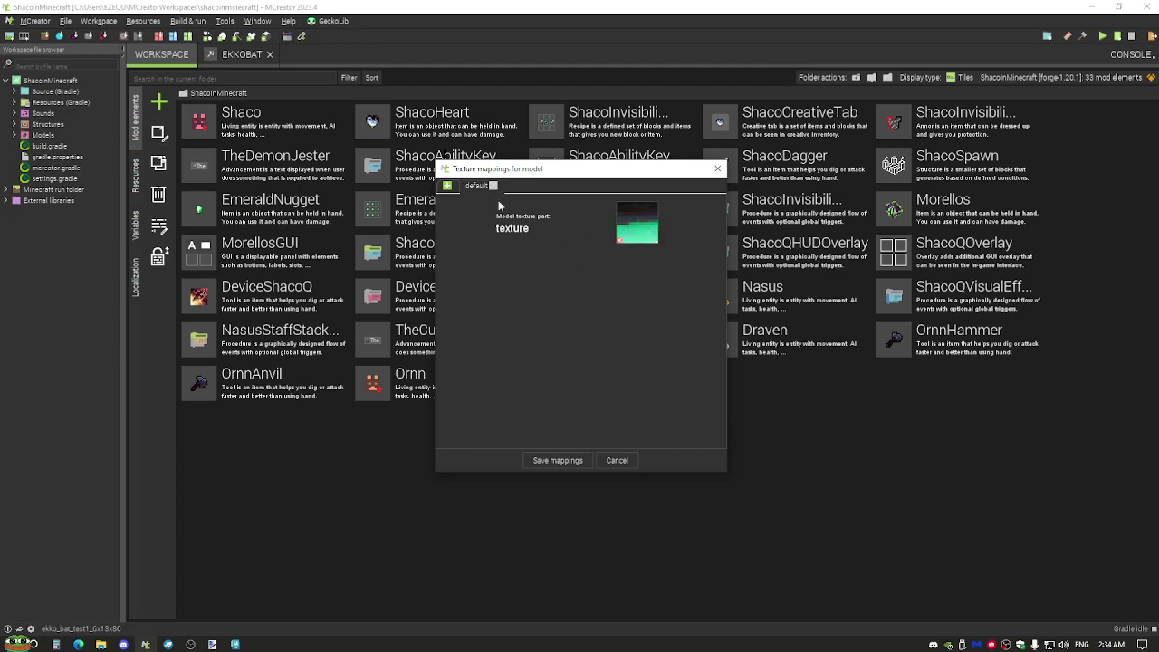
left_click(637, 222)
left_click(533, 302)
left_click(553, 452)
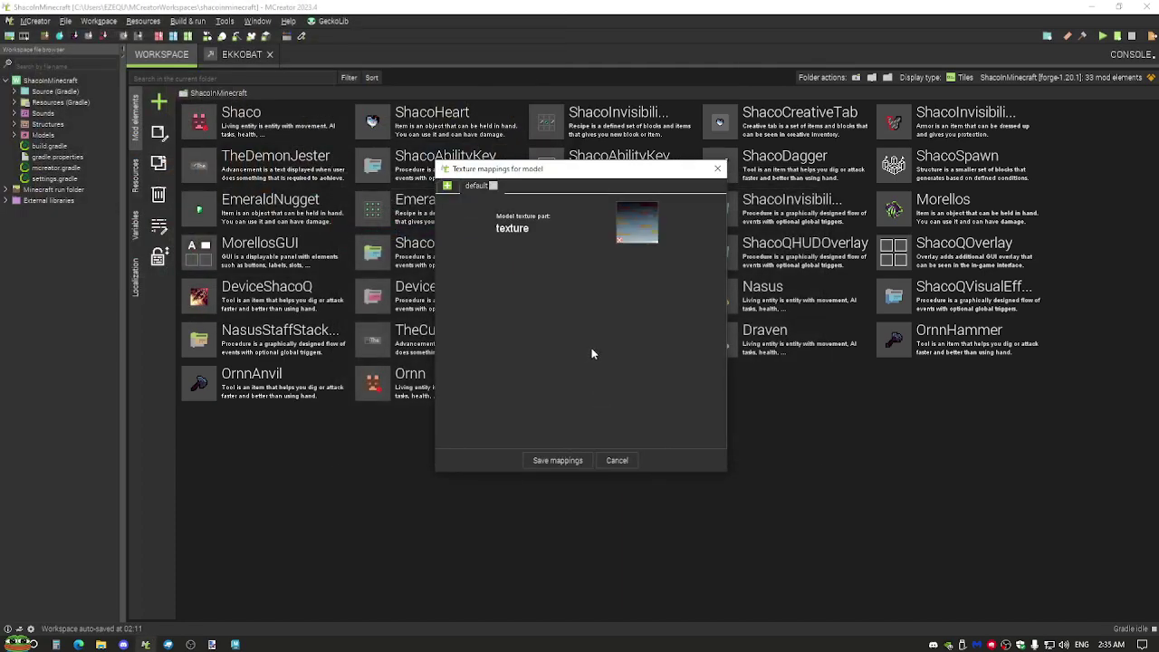
left_click(554, 460)
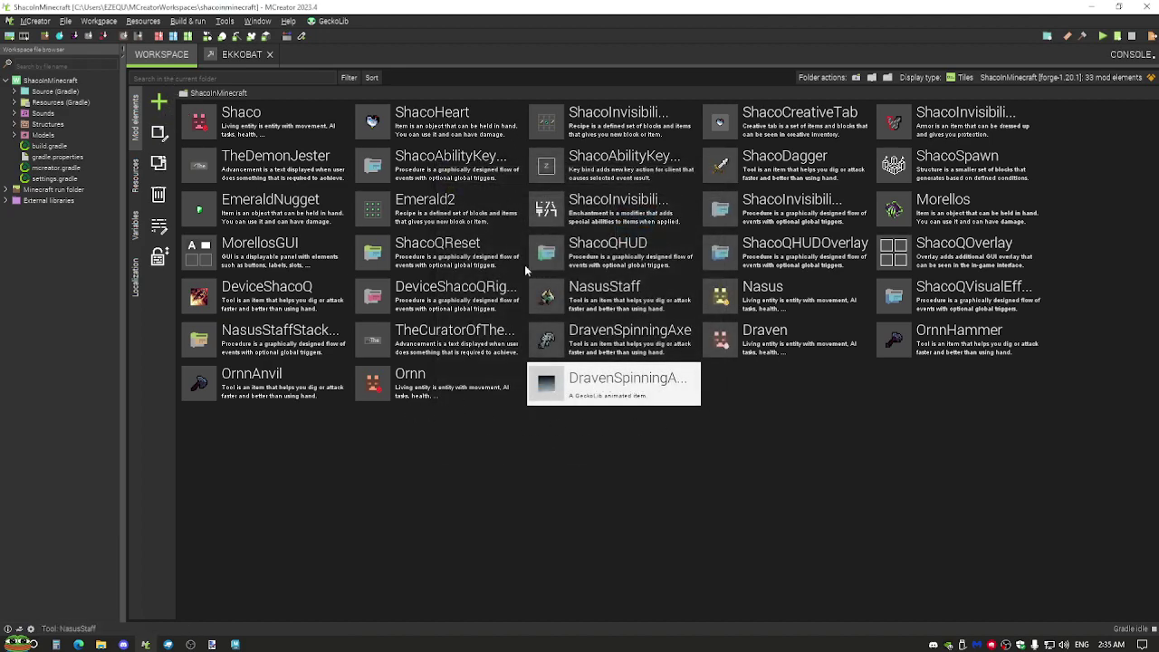
Set the EkkoBat tool's item model to ekko_bat_test1_v1.
left_click(247, 56)
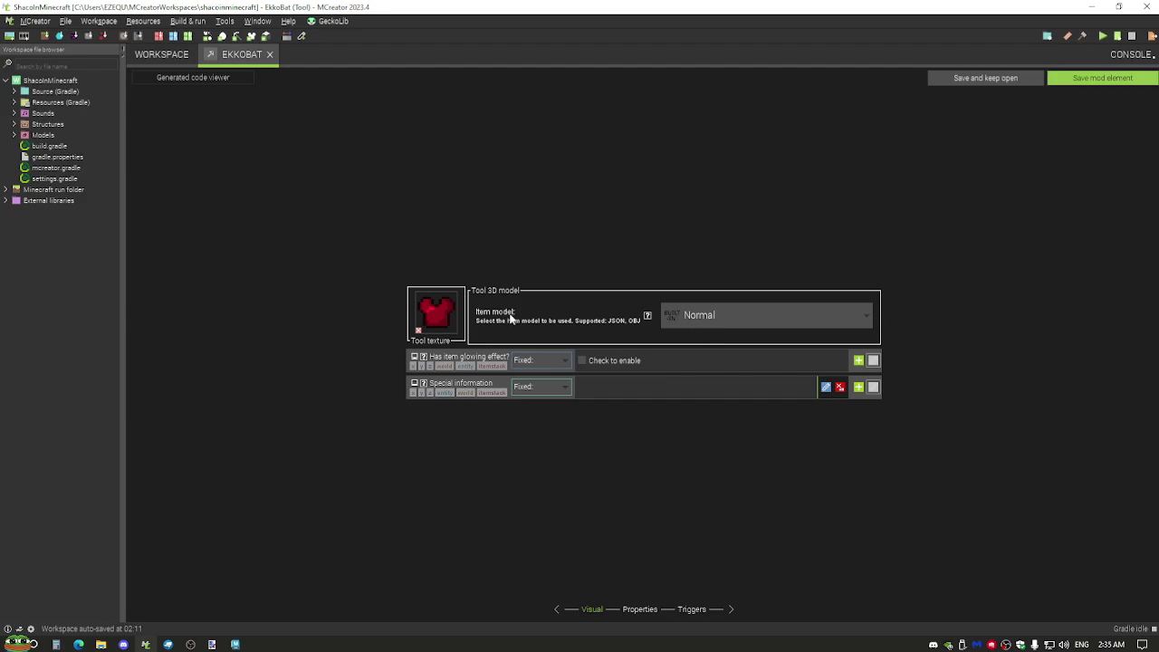
left_click(434, 313)
key("Escape")
left_click(736, 319)
scroll(777, 426, "down", 3)
scroll(764, 423, "up", 3)
left_click(764, 412)
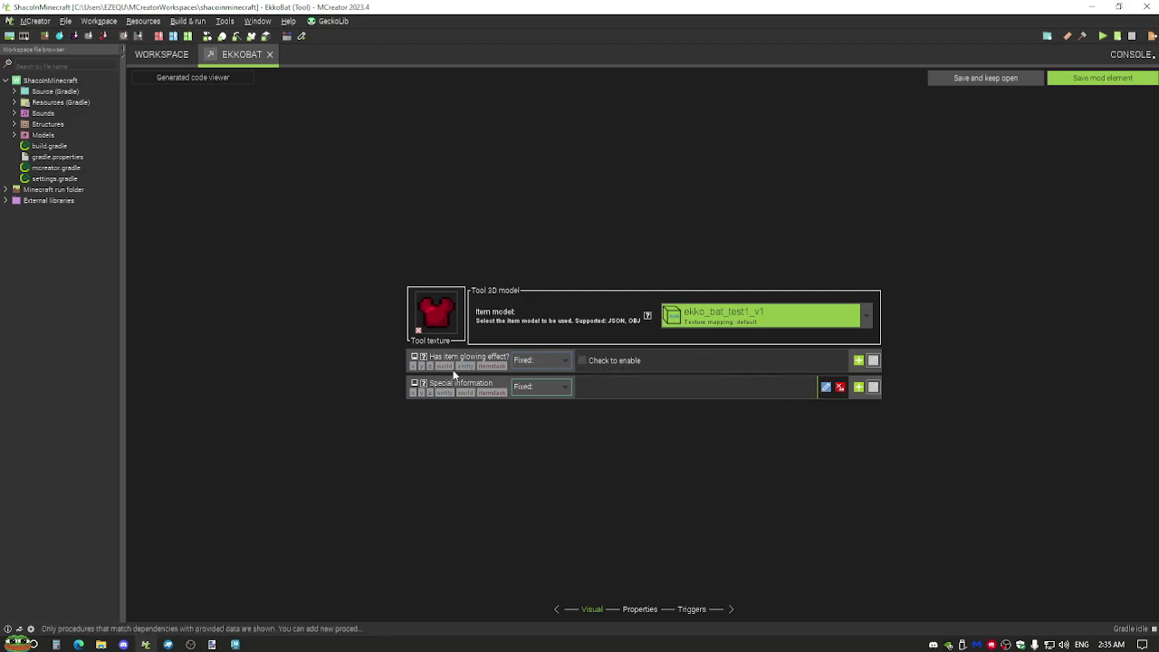
Add the special information line "Time doesn't matter." to the EkkoBat tool.
left_click(825, 387)
left_click_drag(560, 222, 565, 285)
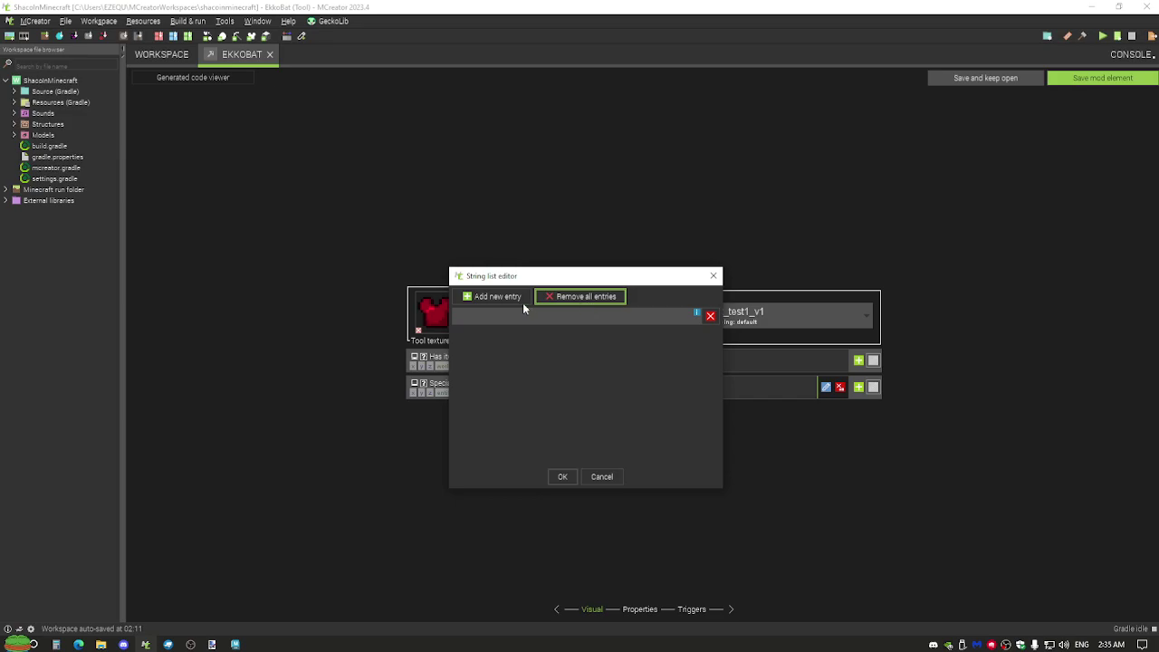
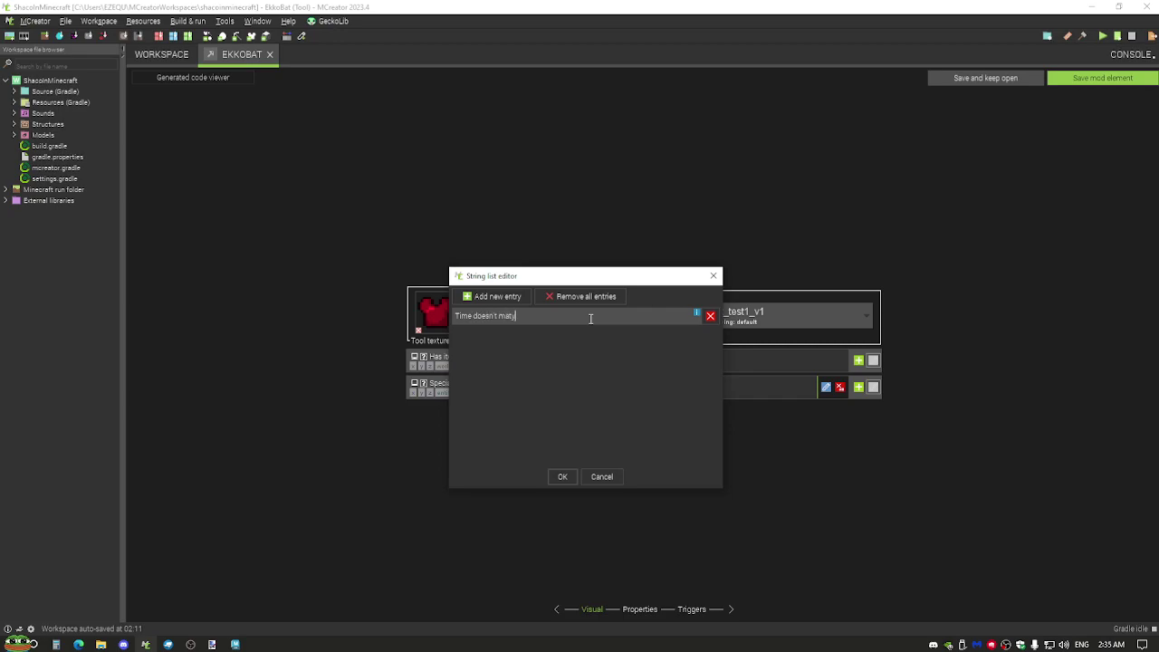
type("er.")
left_click(561, 476)
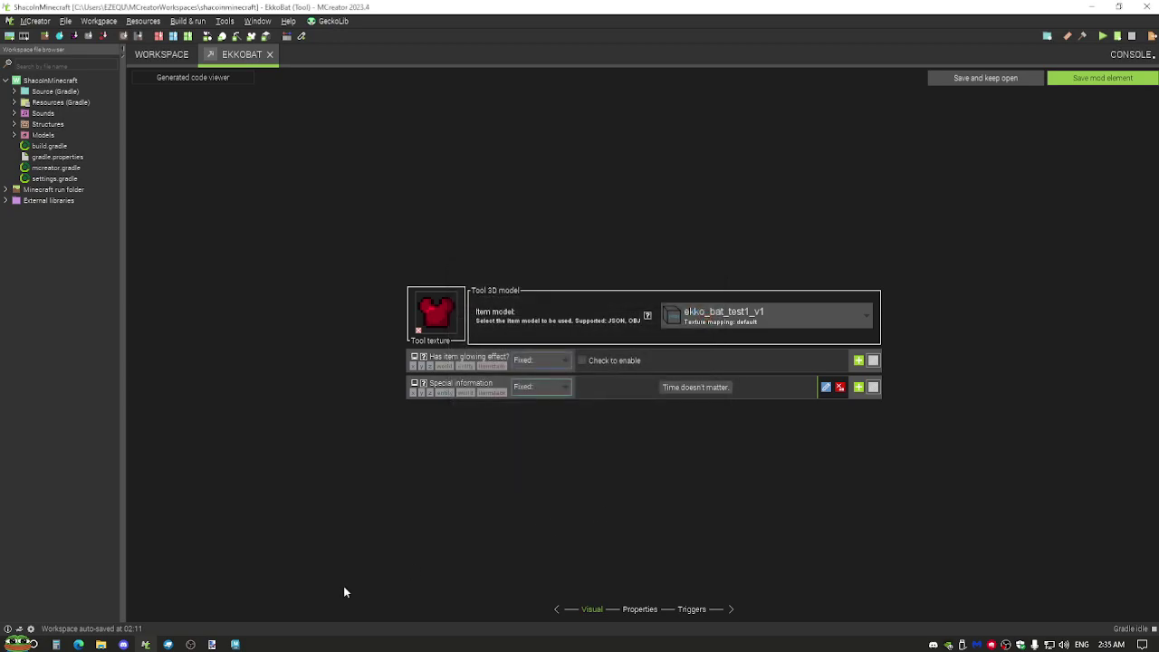
Switch to the web browser, search for "ekko audio" and open the League of Legends Wiki page with Ekko's audio quotes.
left_click(79, 645)
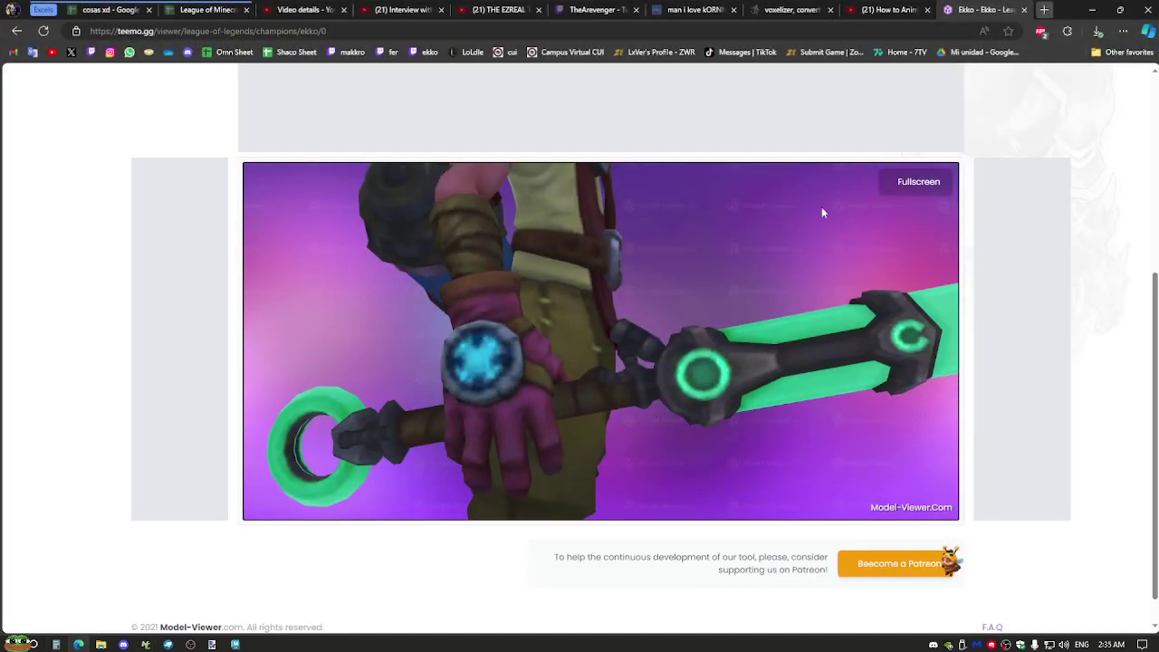
key("ctrl+t")
type("ekko a")
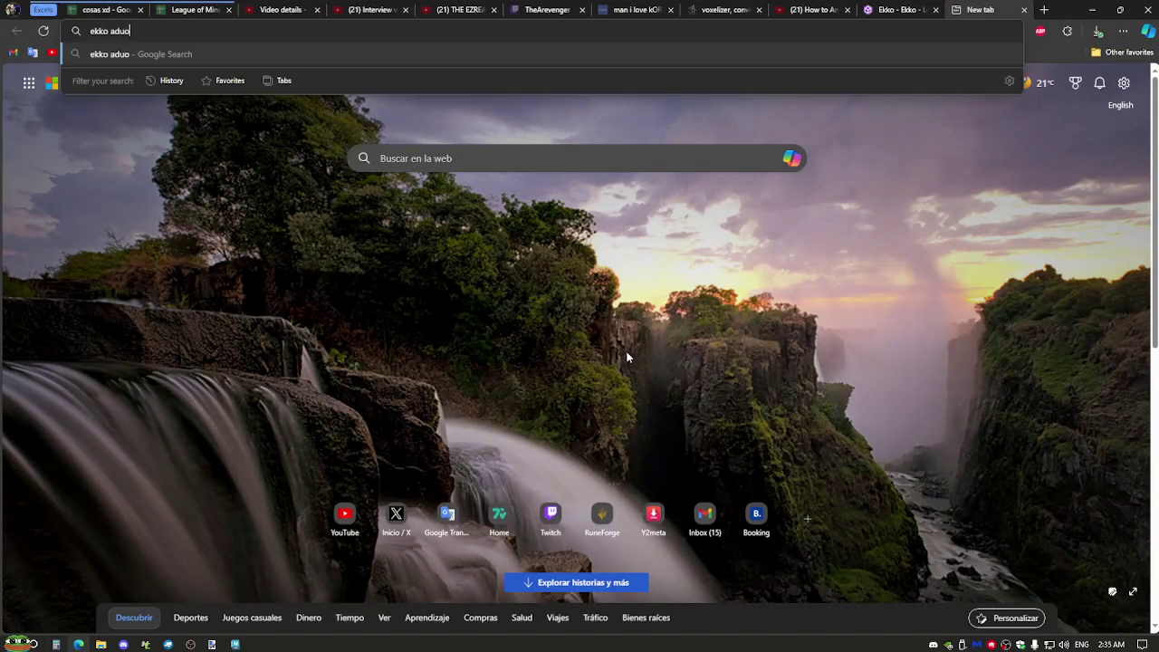
type("udio")
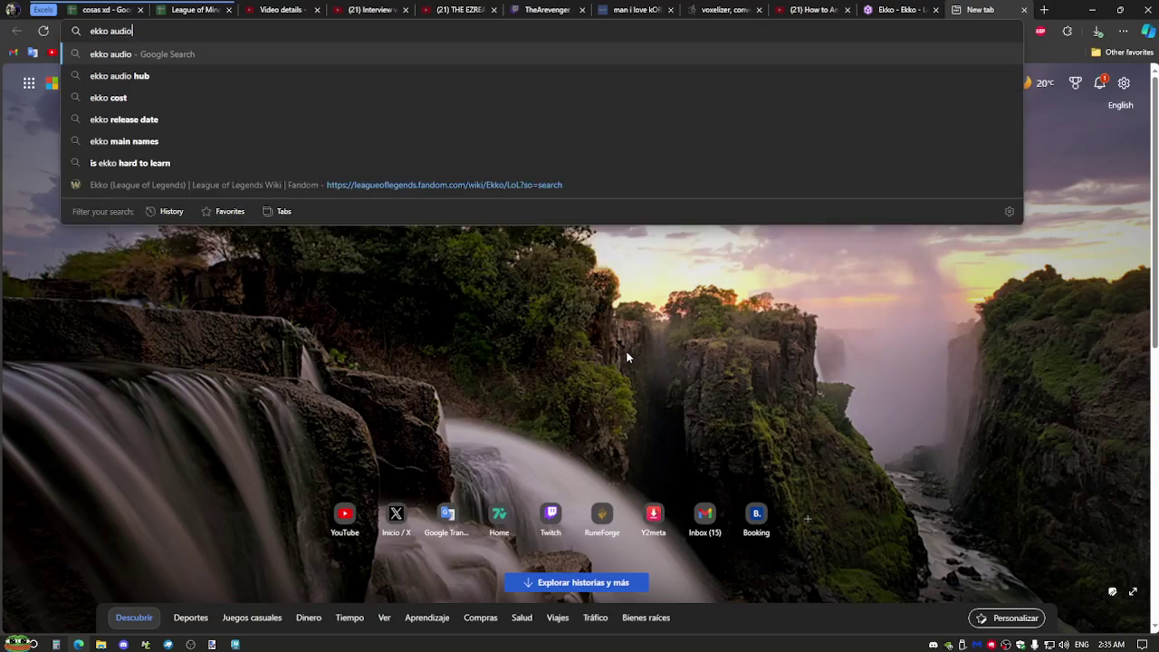
key("Return")
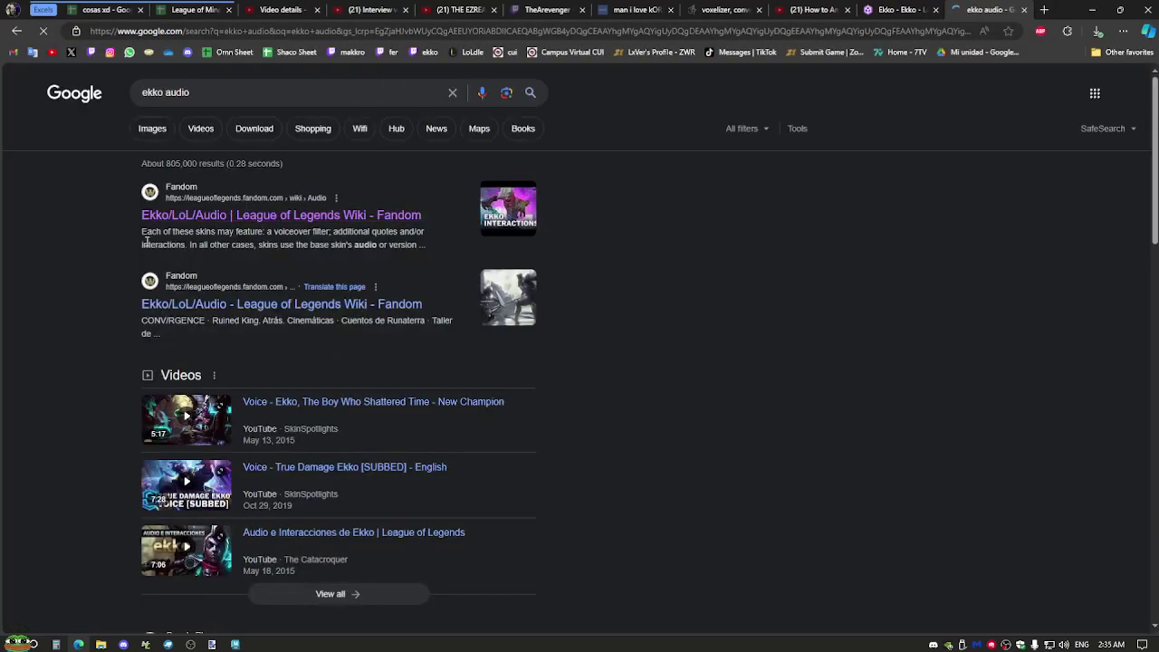
left_click(192, 217)
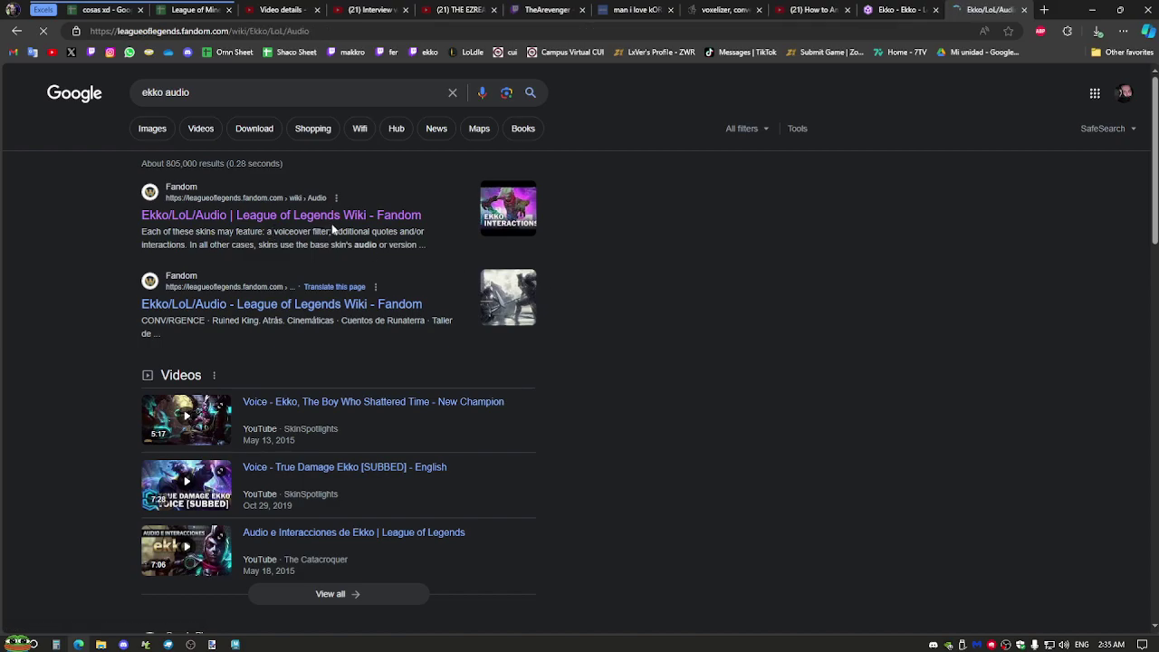
Find "time is" on the Ekko audio page and copy the attacking quote "Time is not on your side!".
scroll(610, 346, "down", 15)
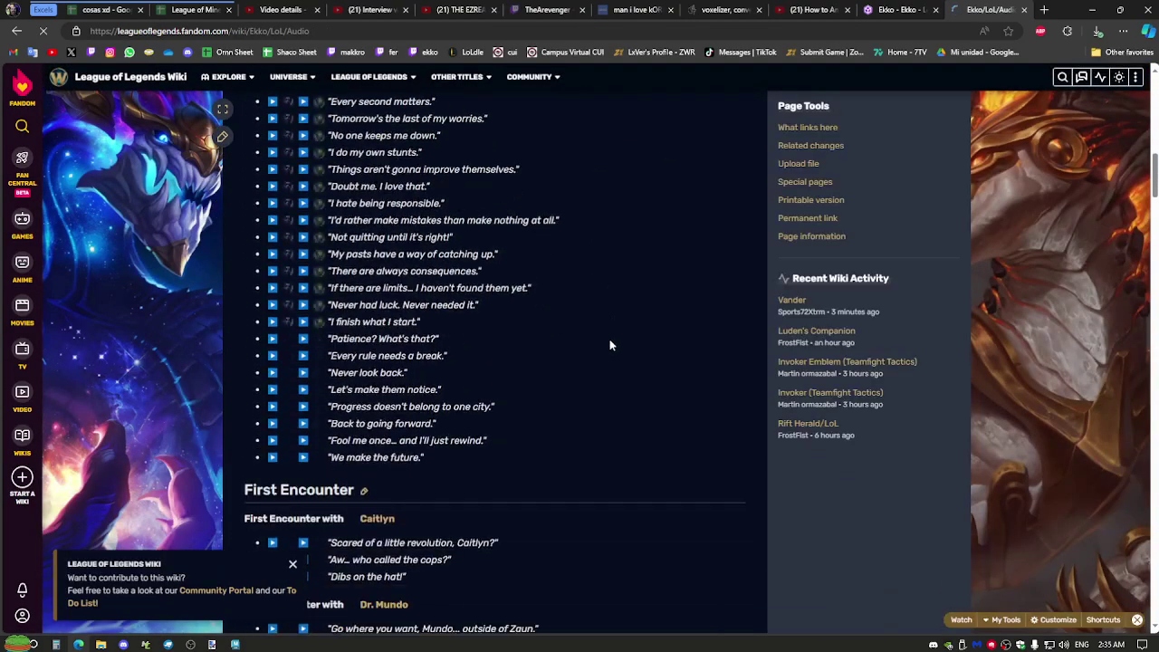
key("ctrl+f")
type("time isnt")
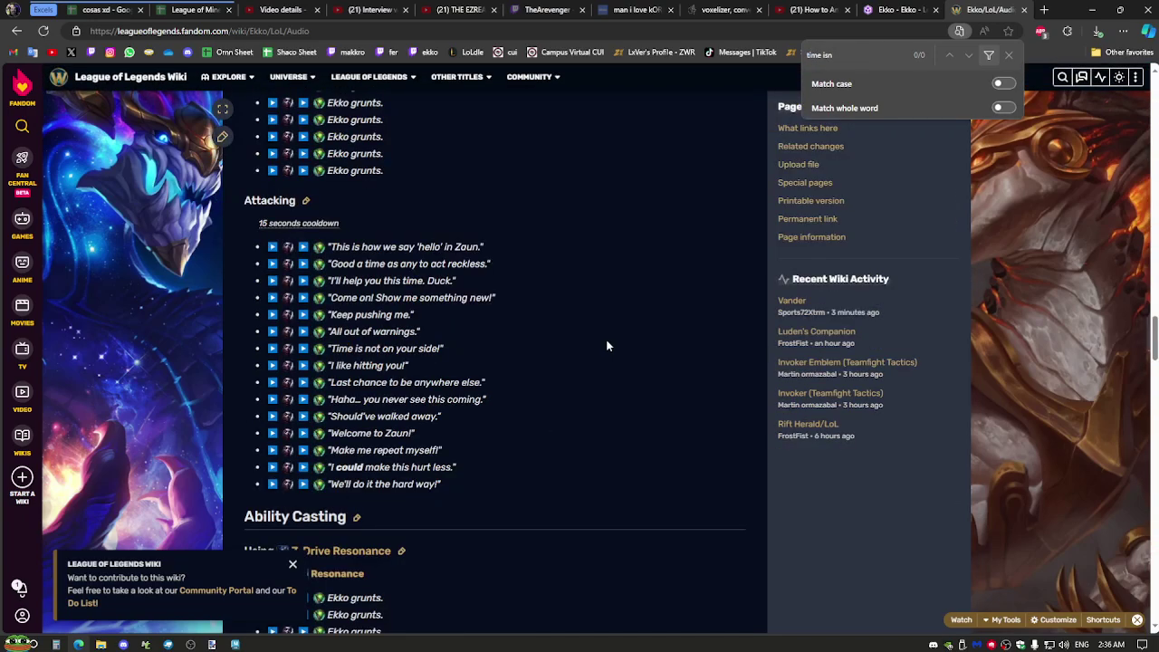
key("BackSpace")
key("BackSpace")
key("BackSpace")
type("is")
left_click_drag(330, 348, 447, 349)
key("ctrl+c")
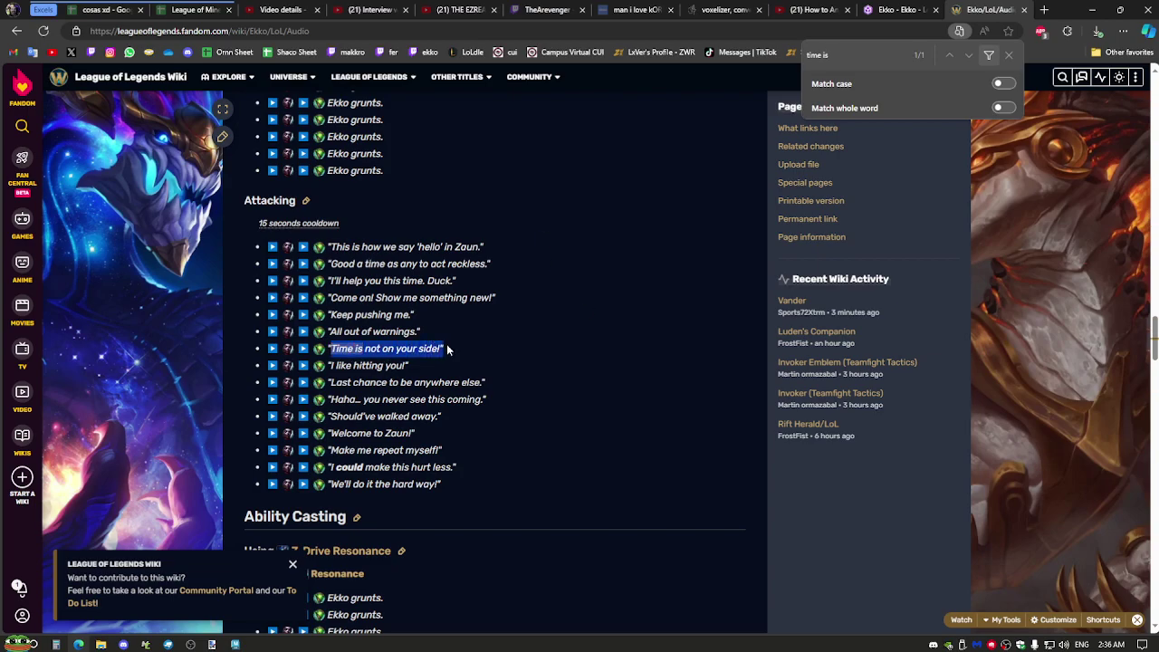
Switch back to MCreator and replace the tool's special information entry with "Time is not on your side!".
key("alt+Tab")
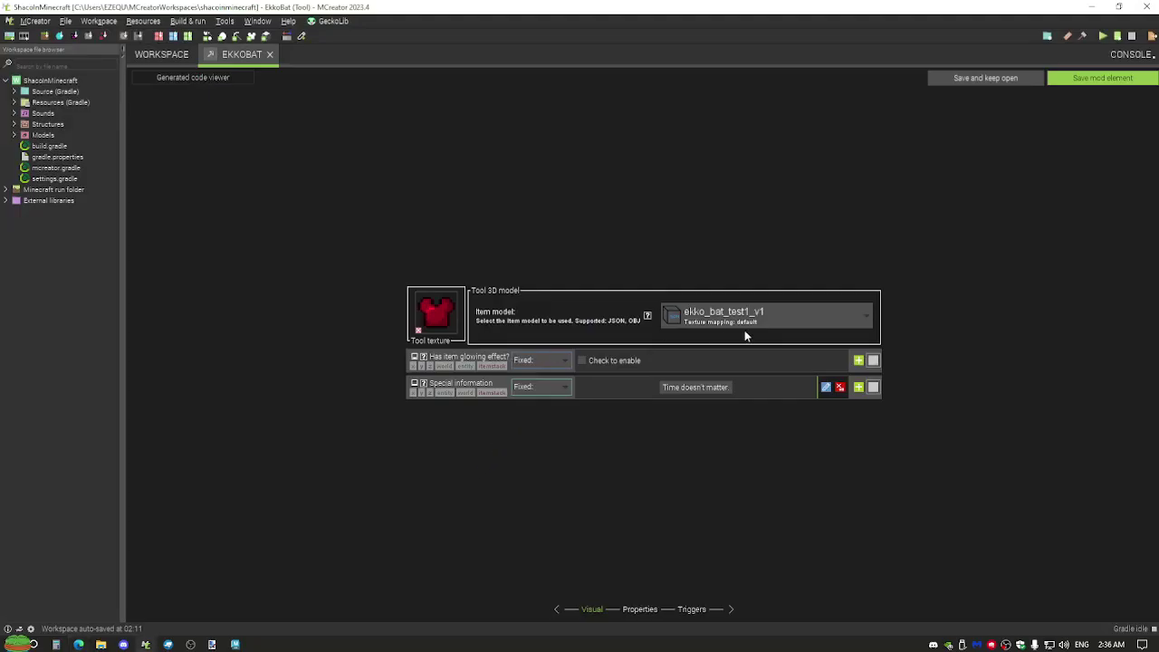
left_click(826, 387)
left_click(537, 259)
key("ctrl+a")
key("ctrl+v")
left_click(558, 414)
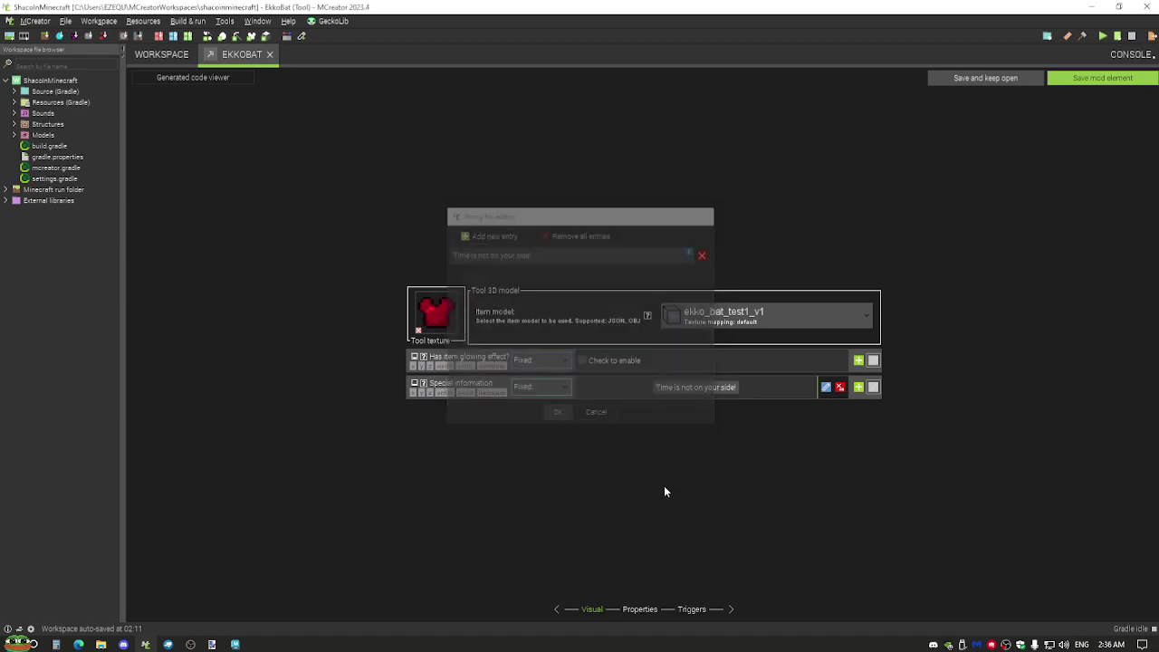
Set the tool's type to Sword and its creative inventory tab to Shaco Creative Tab.
left_click(640, 609)
left_click(681, 184)
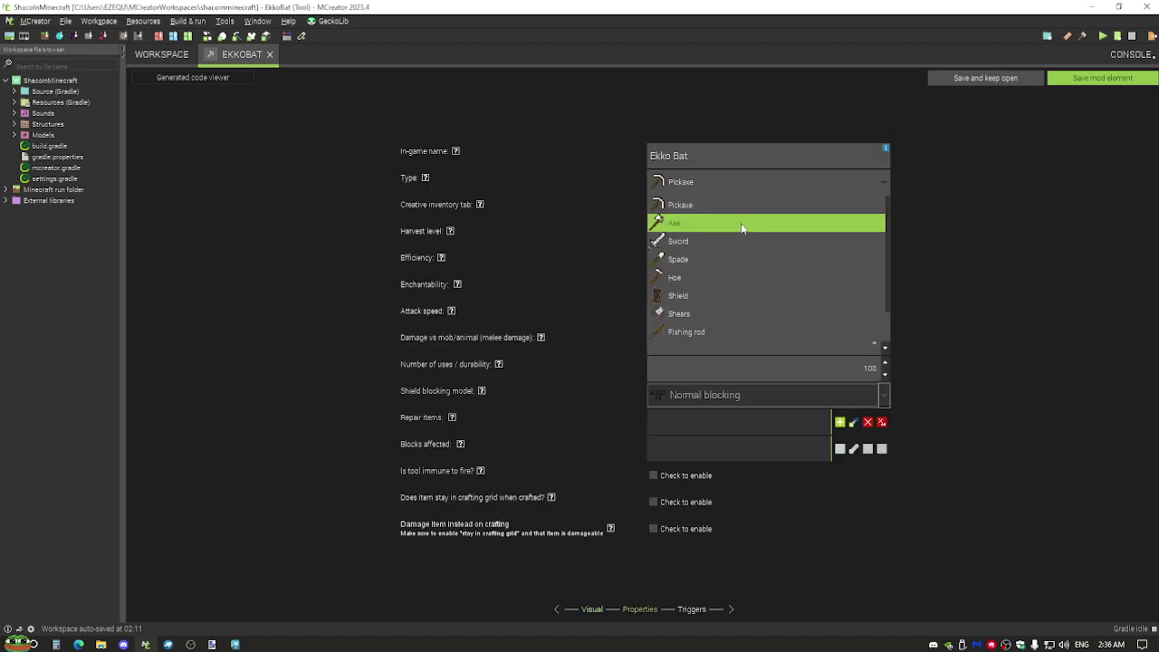
left_click(750, 238)
left_click(720, 208)
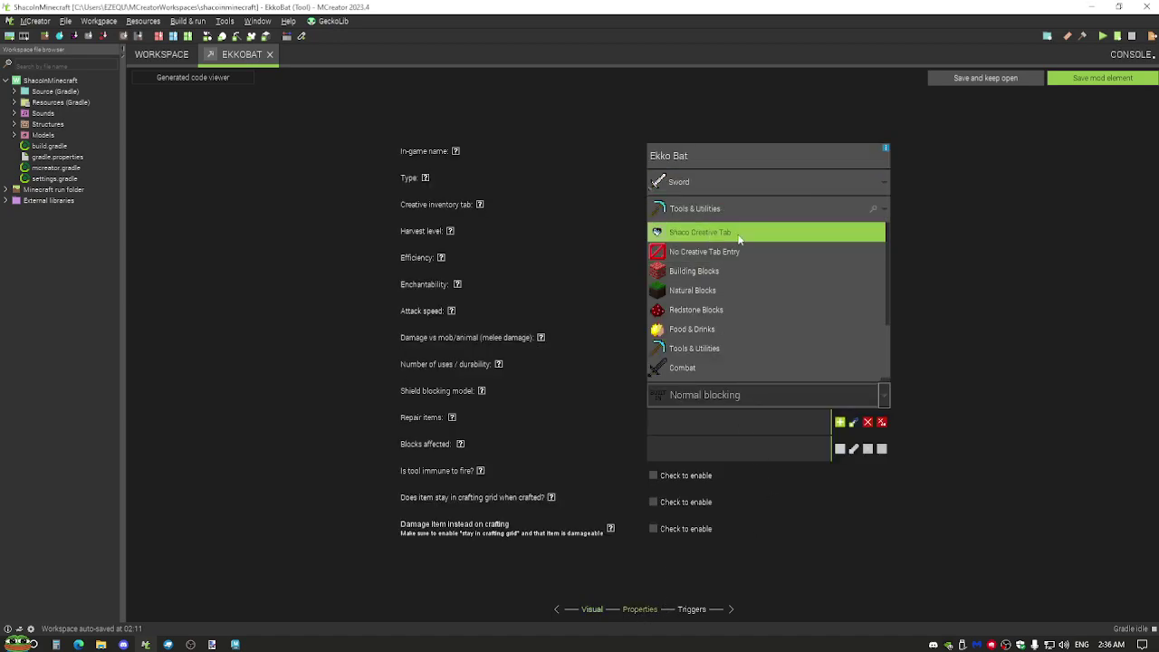
left_click(729, 233)
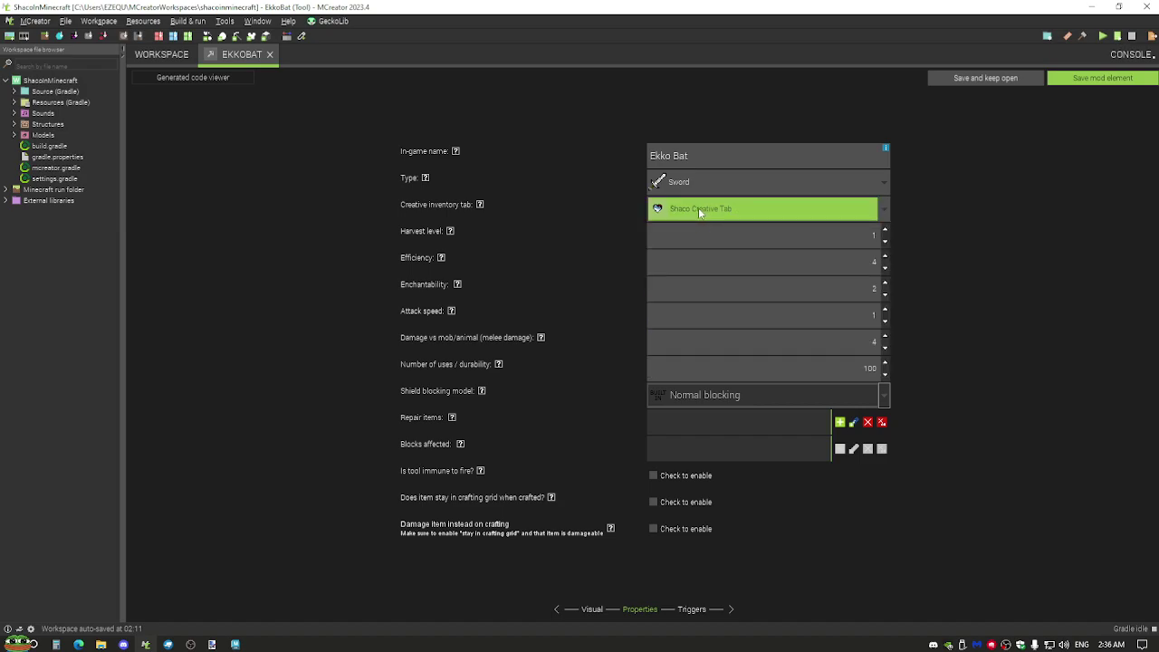
left_click(744, 212)
left_click(701, 207)
Change the in-game name to "Ekko's Bat" and check the available tool types and creative inventory tabs.
left_click(687, 160)
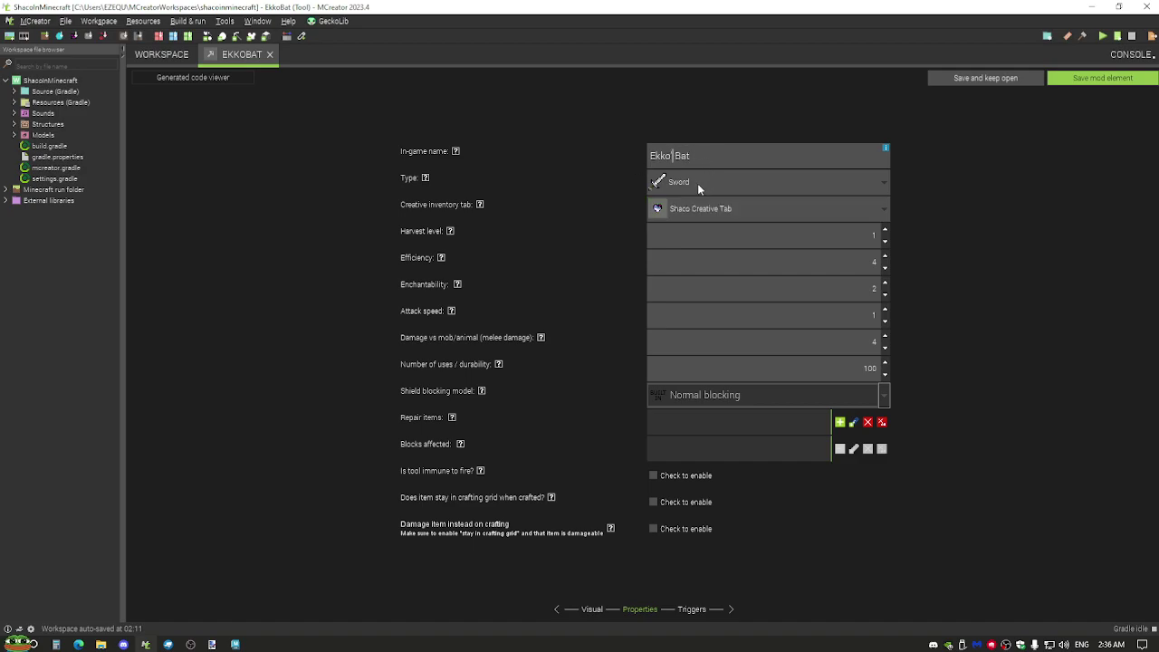
type("'s")
left_click(683, 184)
scroll(711, 266, "down", 1)
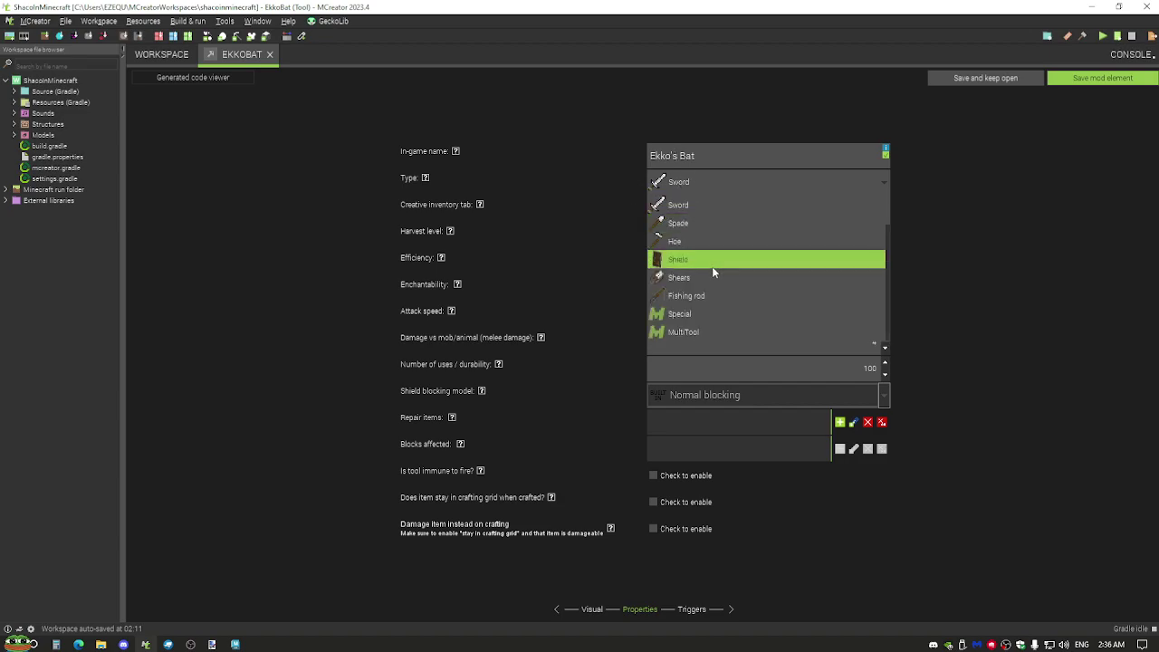
left_click(959, 252)
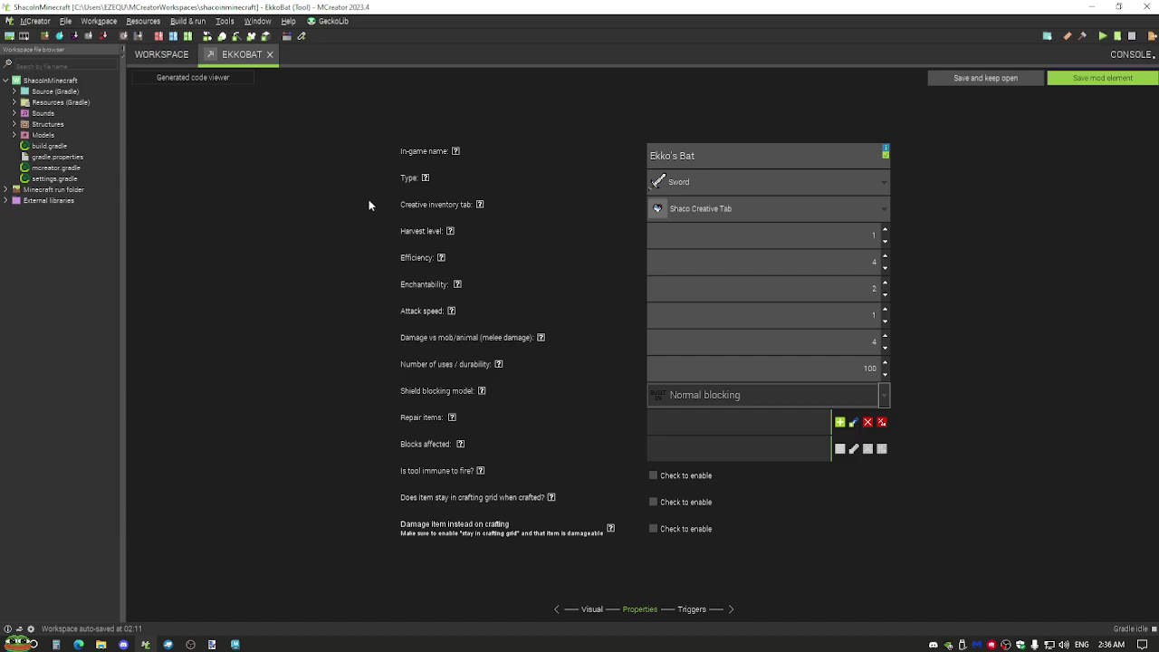
left_click(696, 207)
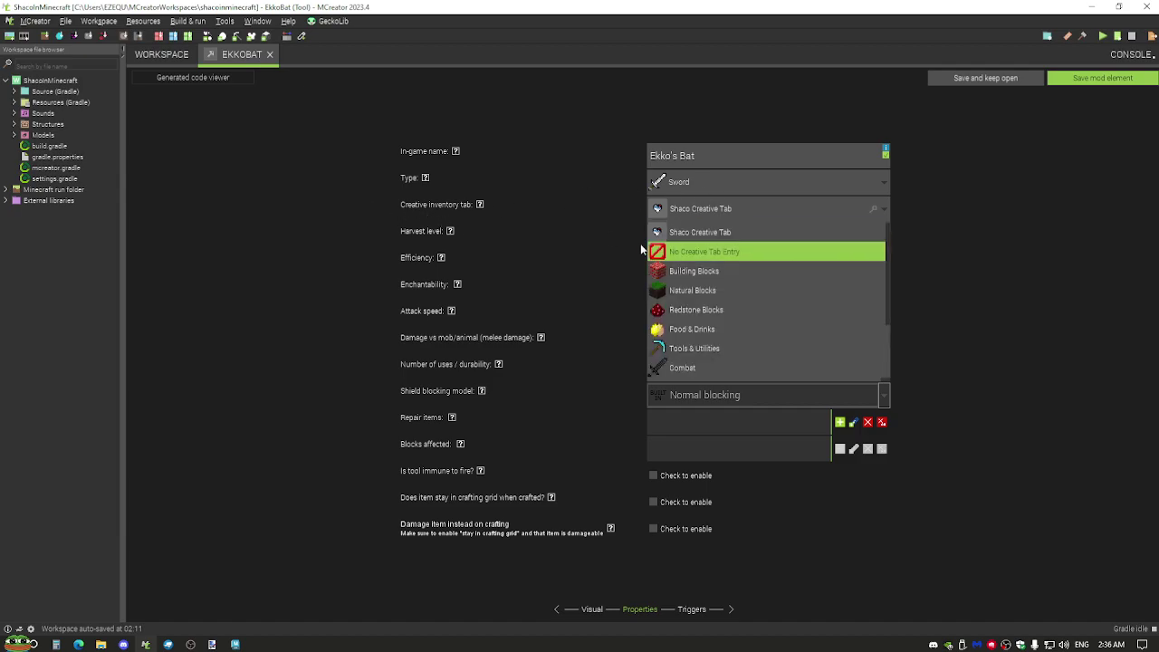
left_click(708, 233)
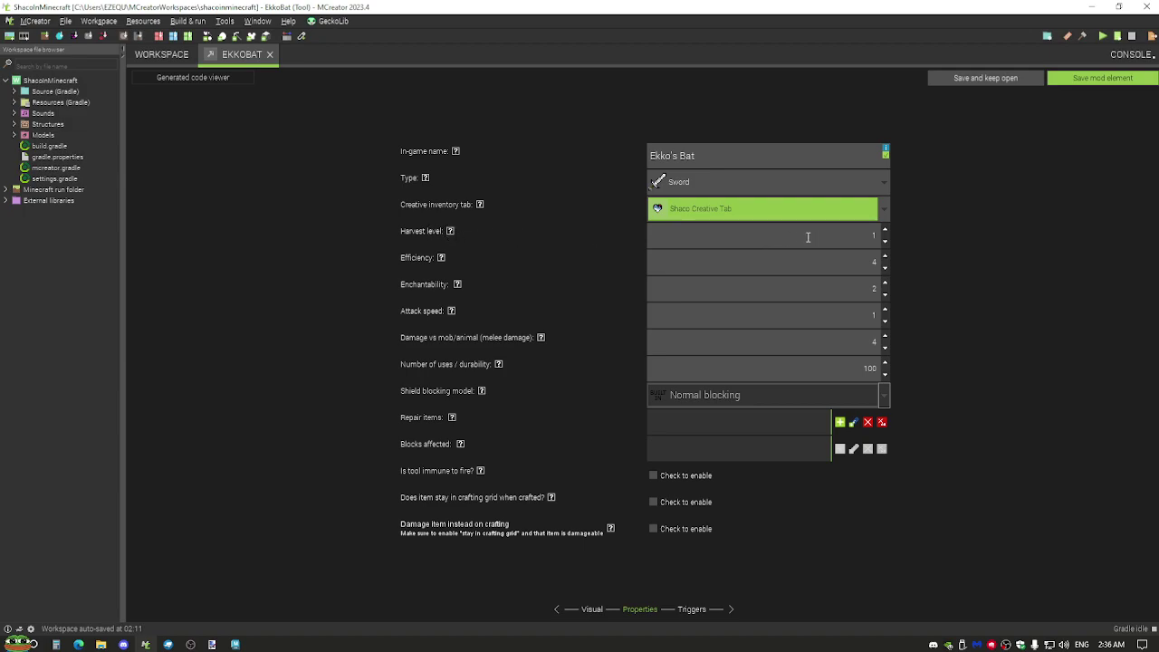
Set the tool's damage vs mob/animal to 6 and its number of uses to 0.
left_click(850, 236)
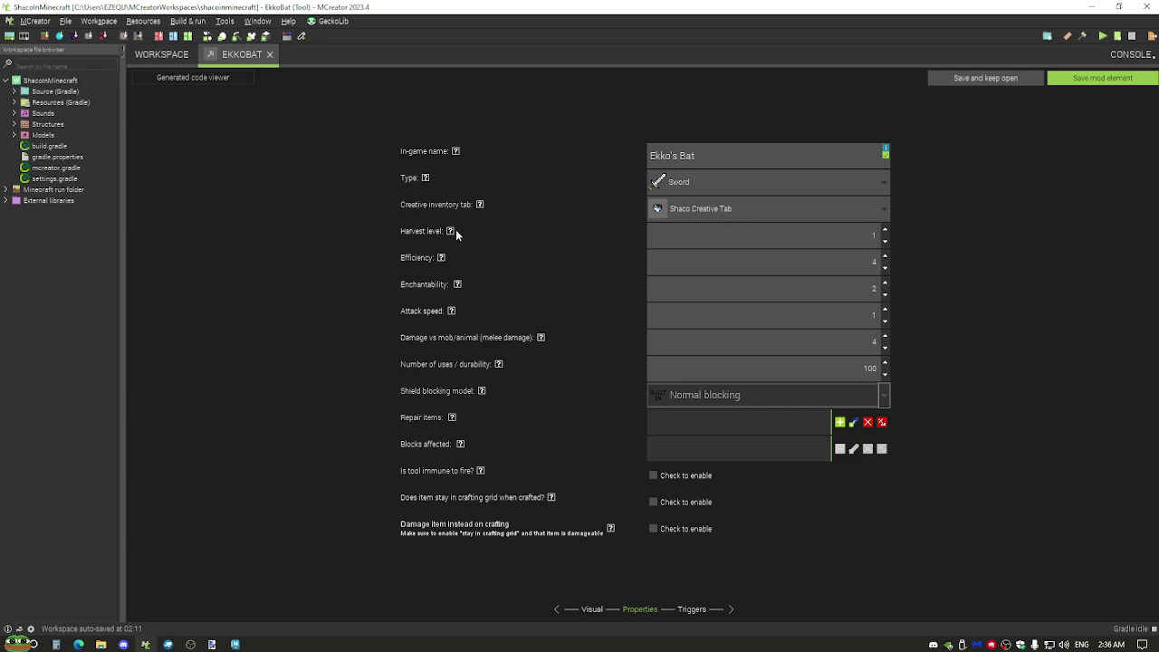
mouse_move(450, 231)
double_click(825, 341)
type("6")
key("Tab")
type("0")
key("ctrl+a")
Read the help on affected blocks, then save the EkkoBat tool while keeping its editor open.
mouse_move(460, 443)
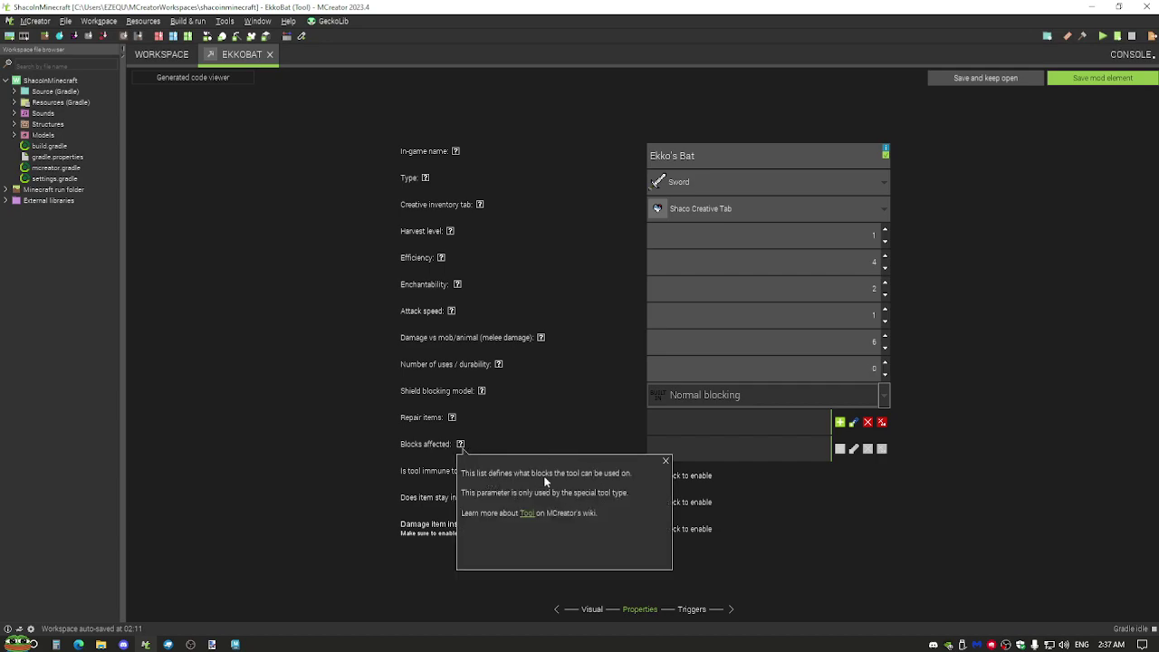
left_click(665, 461)
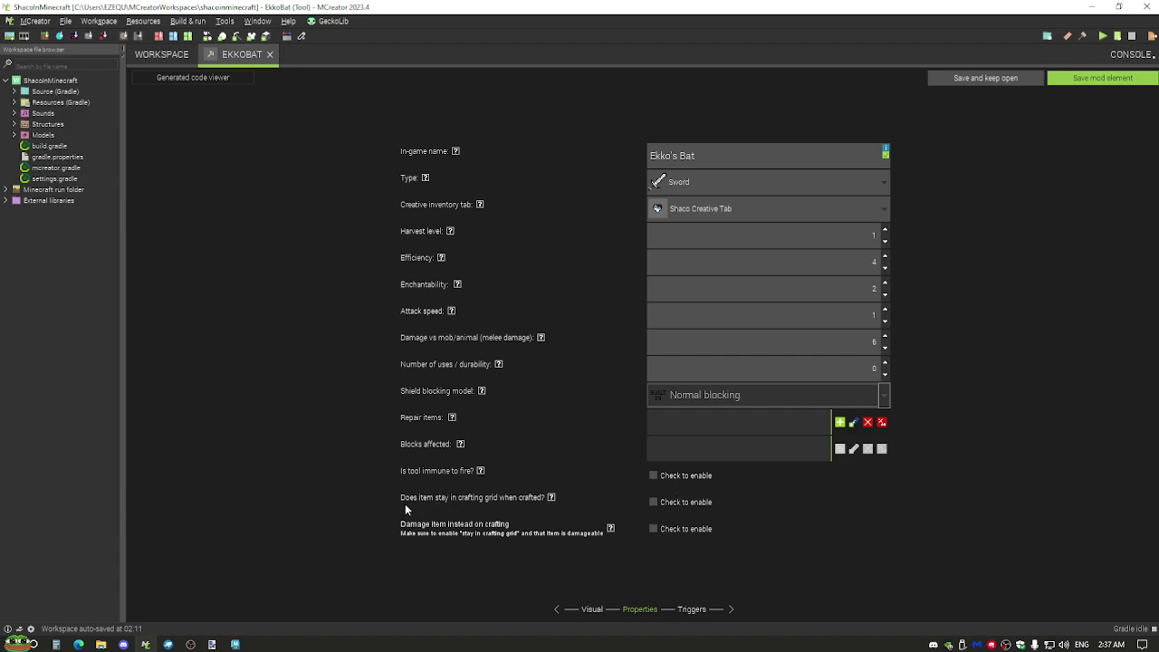
left_click(693, 610)
left_click(985, 79)
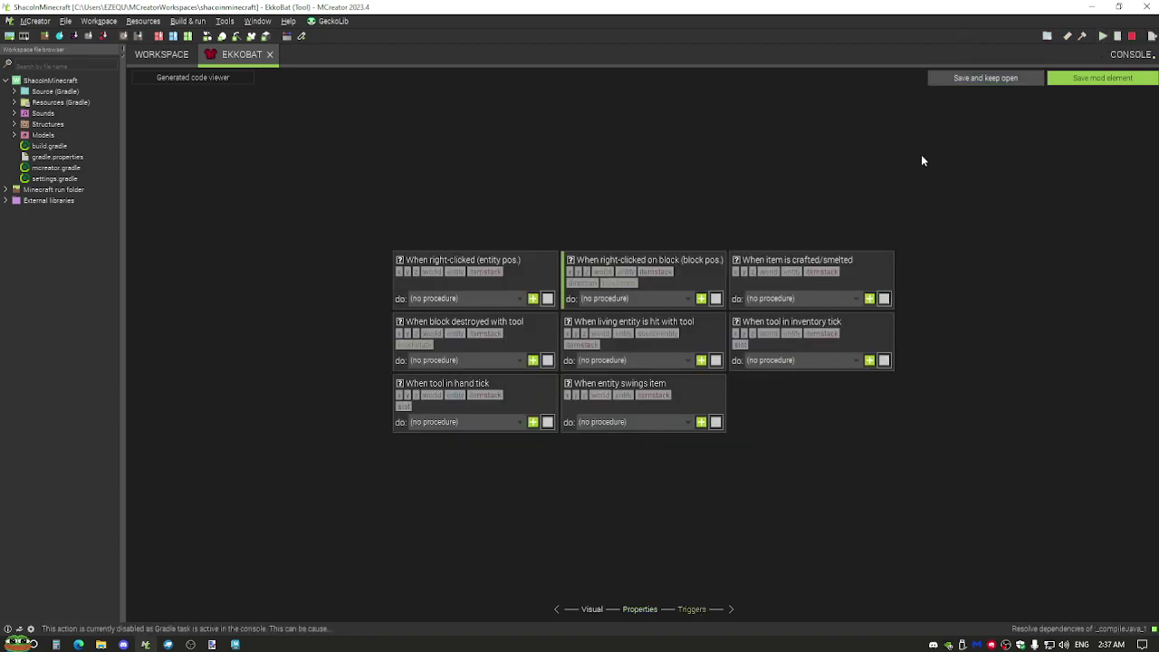
Create a new living entity mod element named Ekko with the Biped entity model.
left_click(161, 55)
left_click(164, 109)
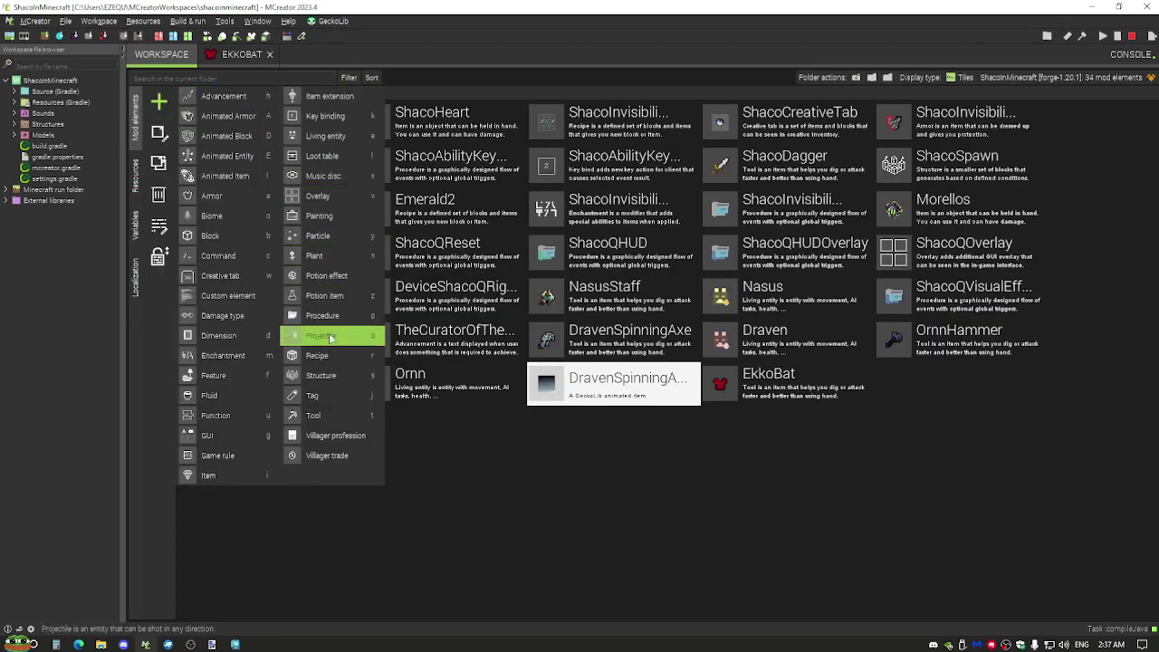
left_click(359, 138)
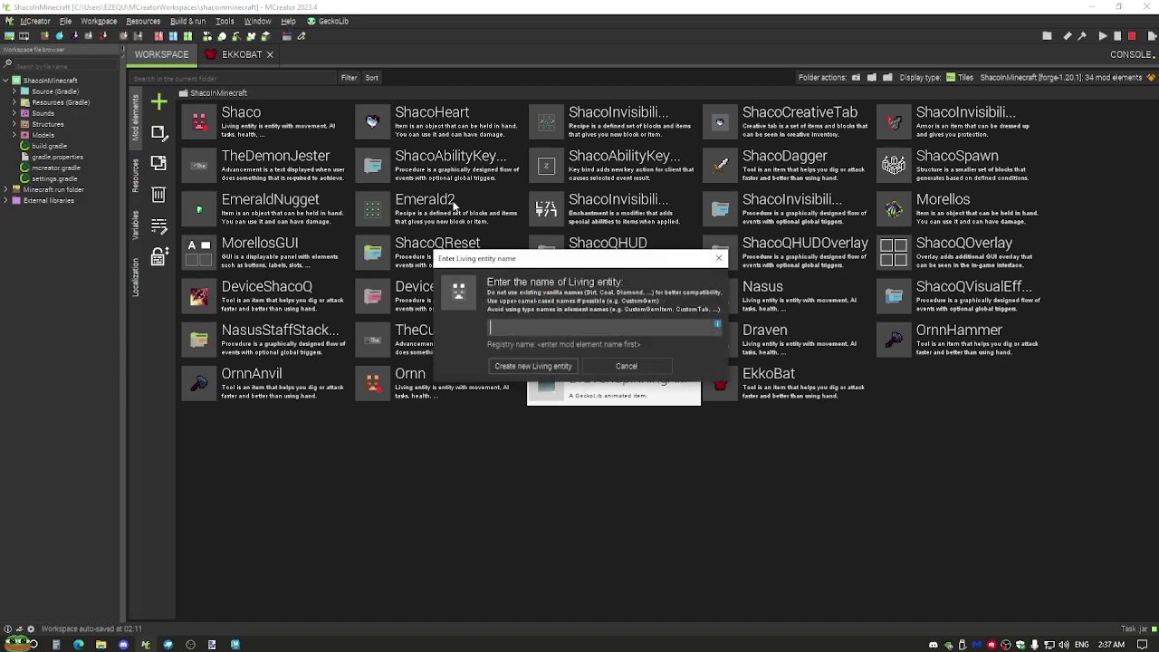
type("Ekko")
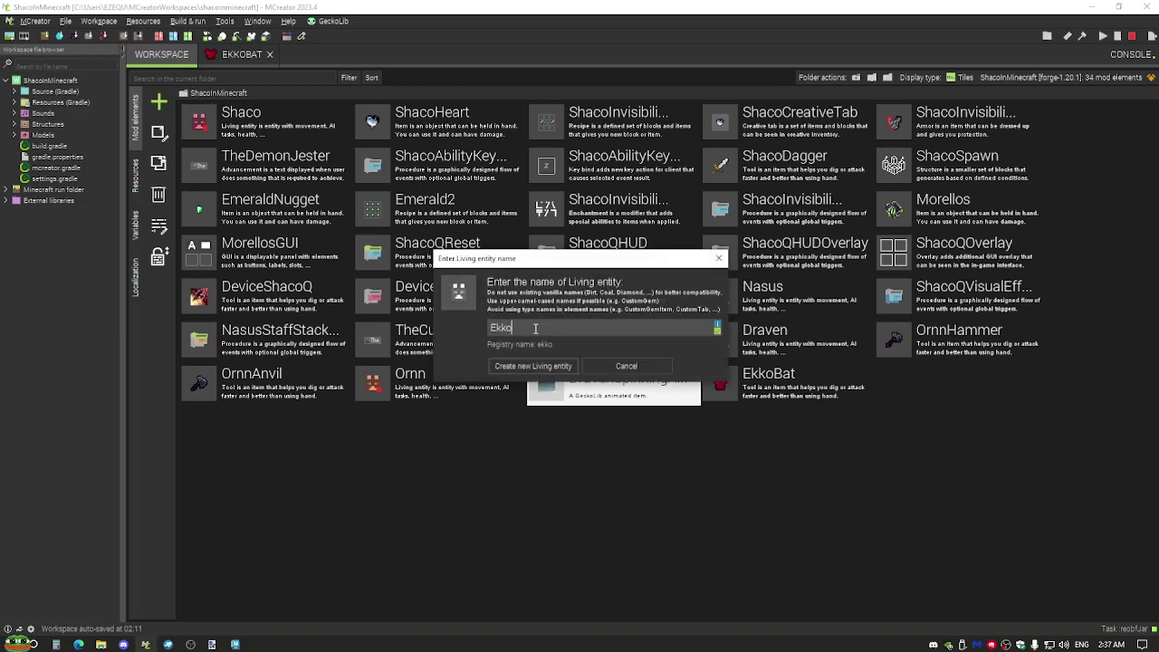
key("Return")
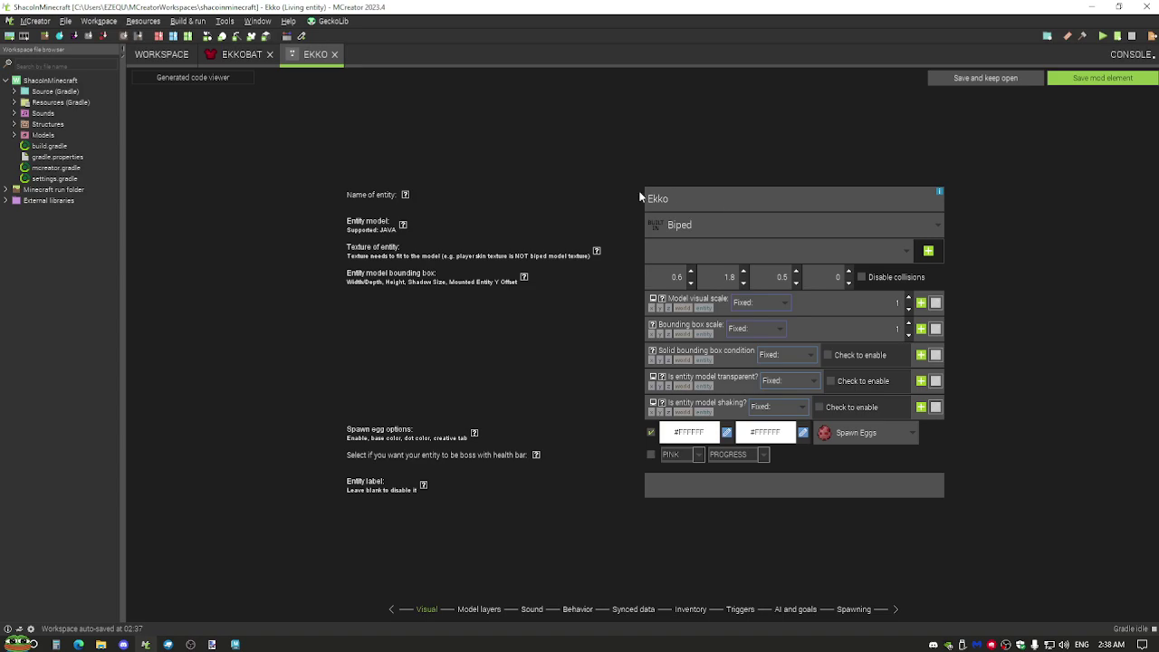
left_click(687, 223)
left_click(647, 223)
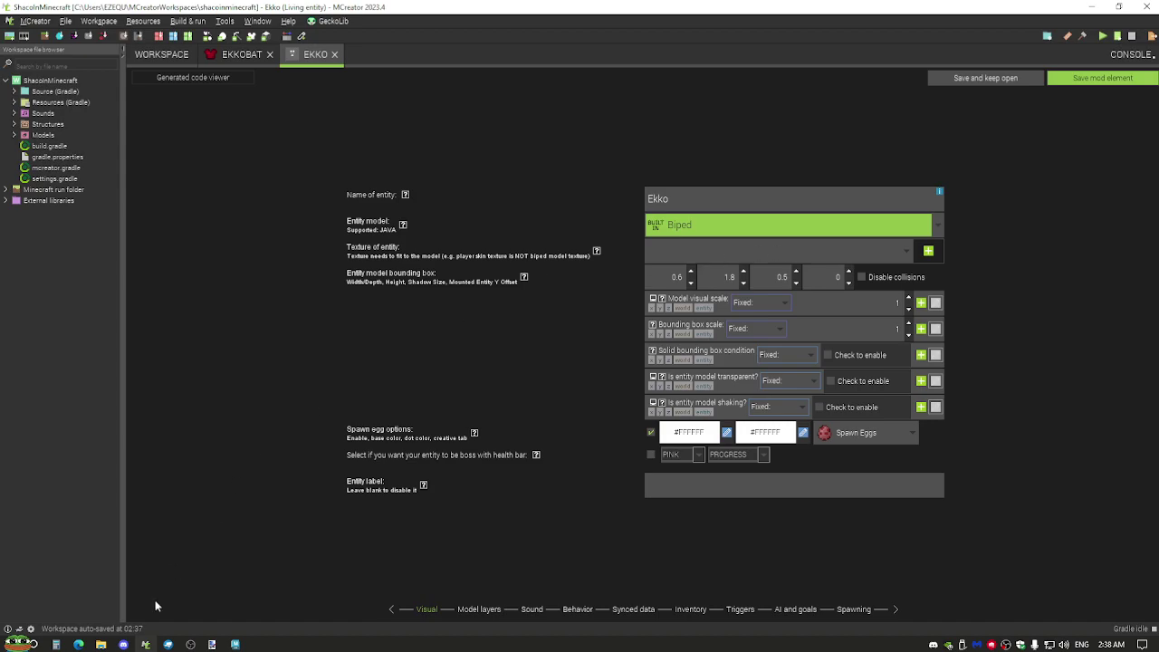
Switch to the web browser, search images for "ekko minecraft skin" and open a Planet Minecraft skin result.
left_click(79, 643)
left_click(811, 32)
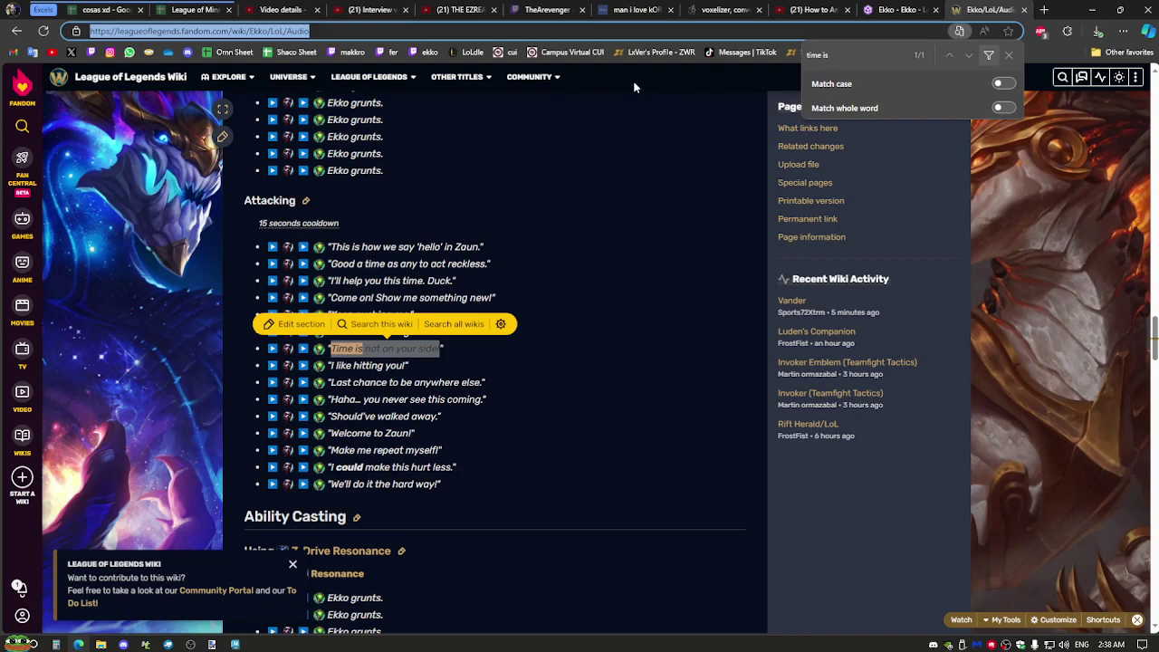
type("ekko mine")
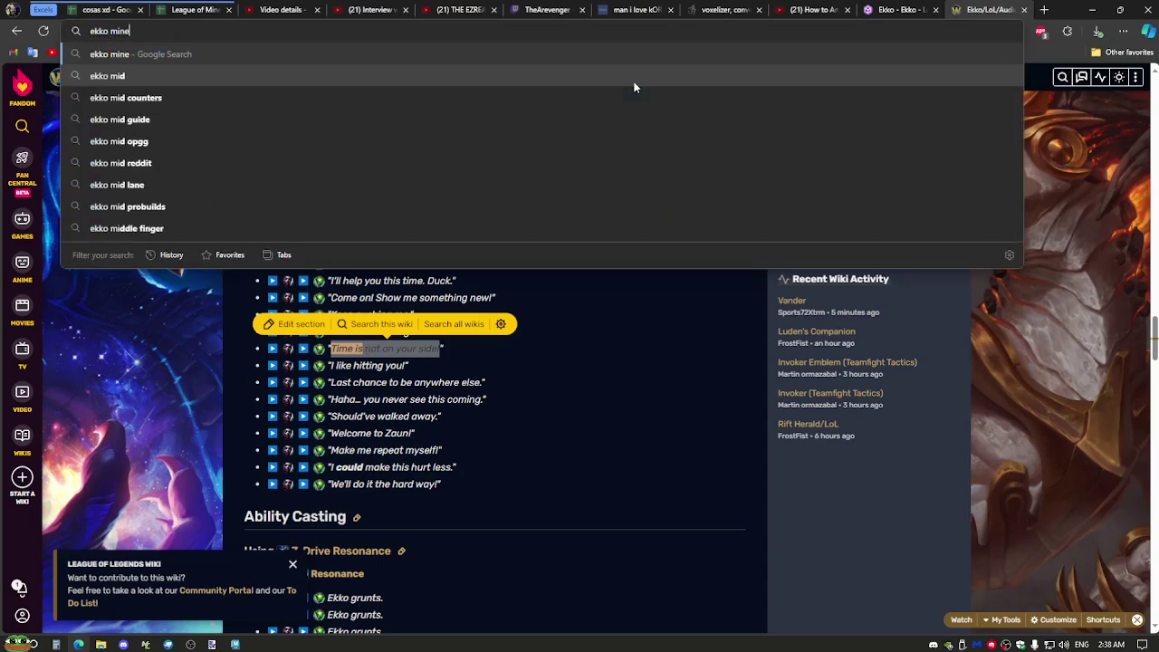
type("craft skin")
key("Return")
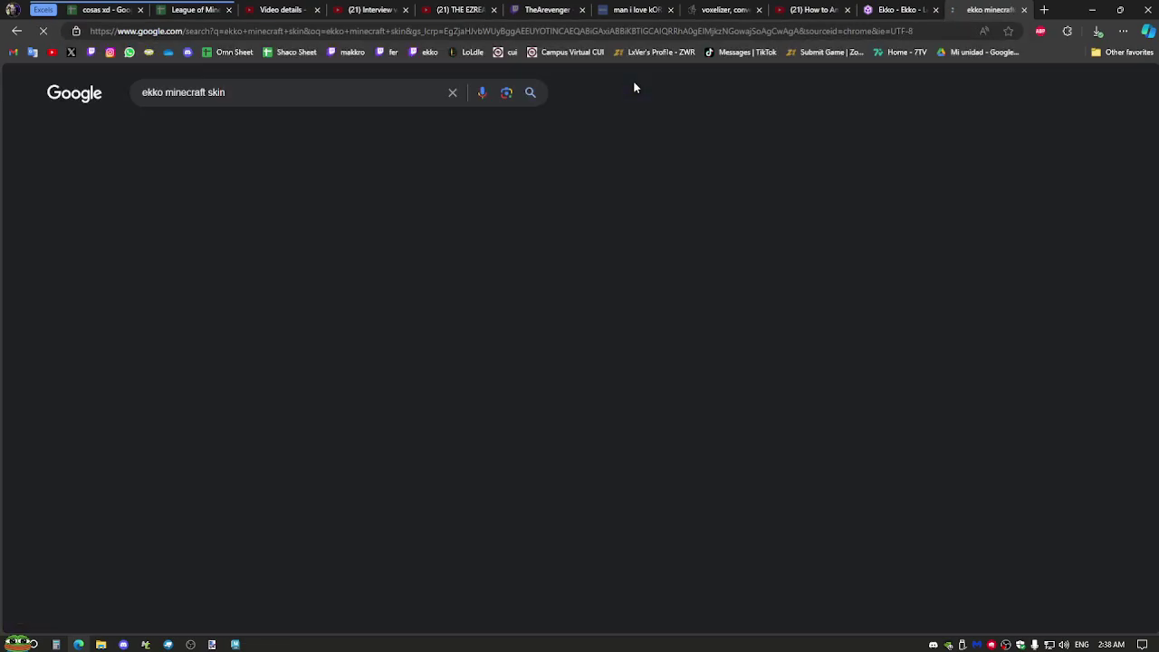
left_click(151, 132)
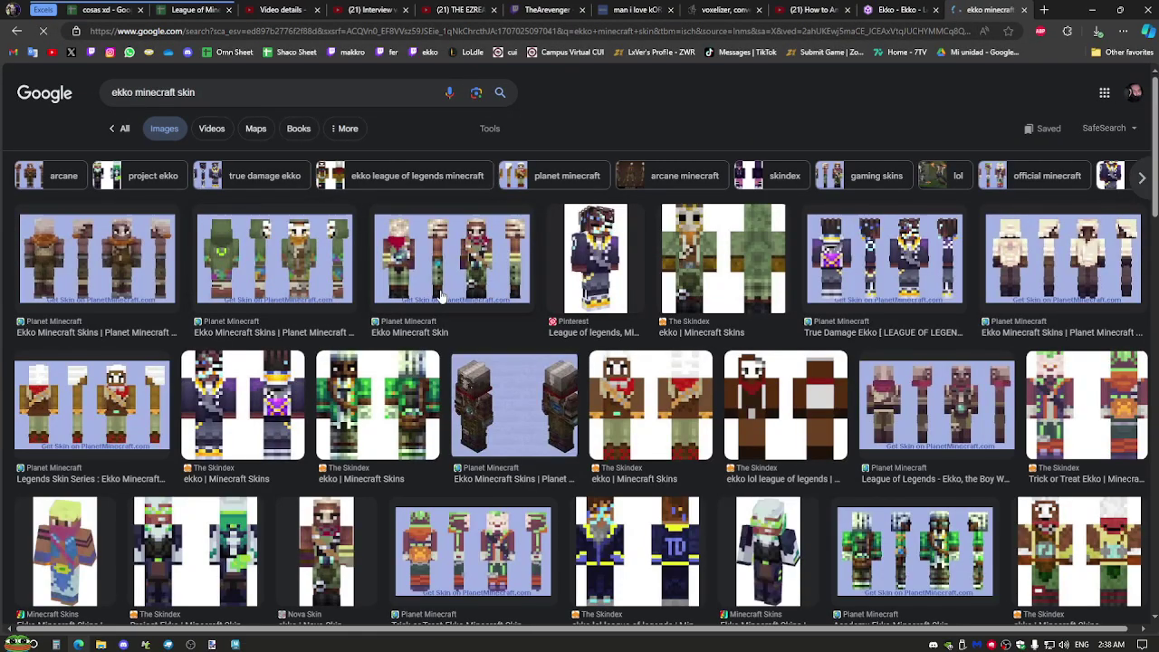
left_click(515, 421)
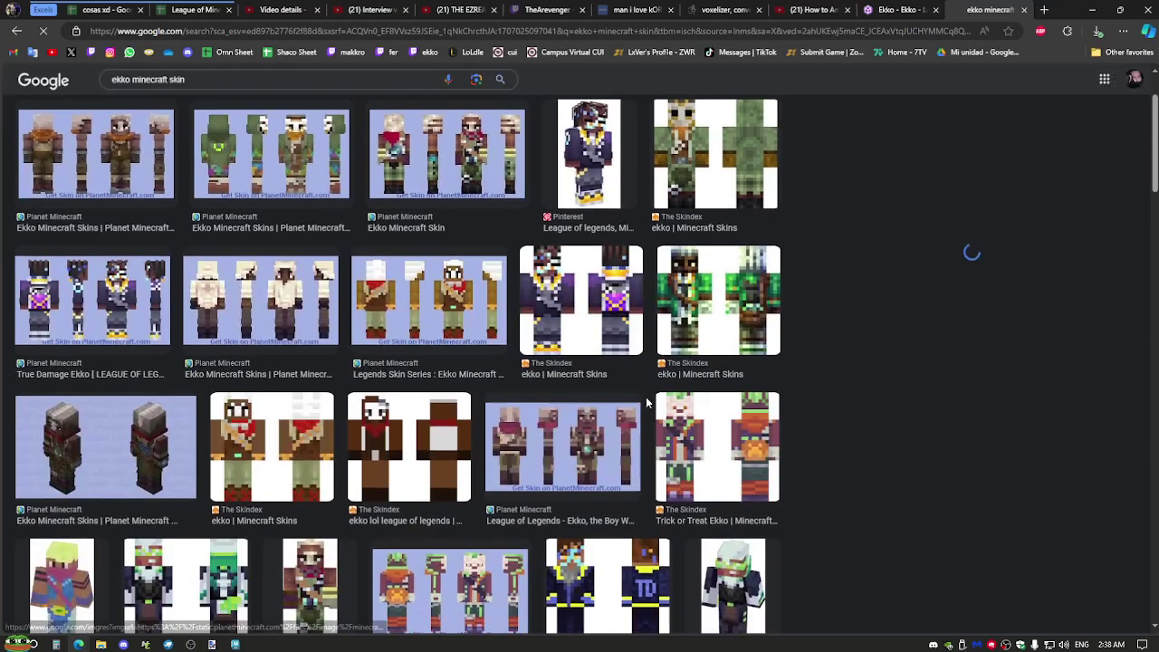
Open the Planet Minecraft skins tagged Ekko and examine the "Ekko League of Legends" skin's 3D preview and page details.
left_click(949, 279)
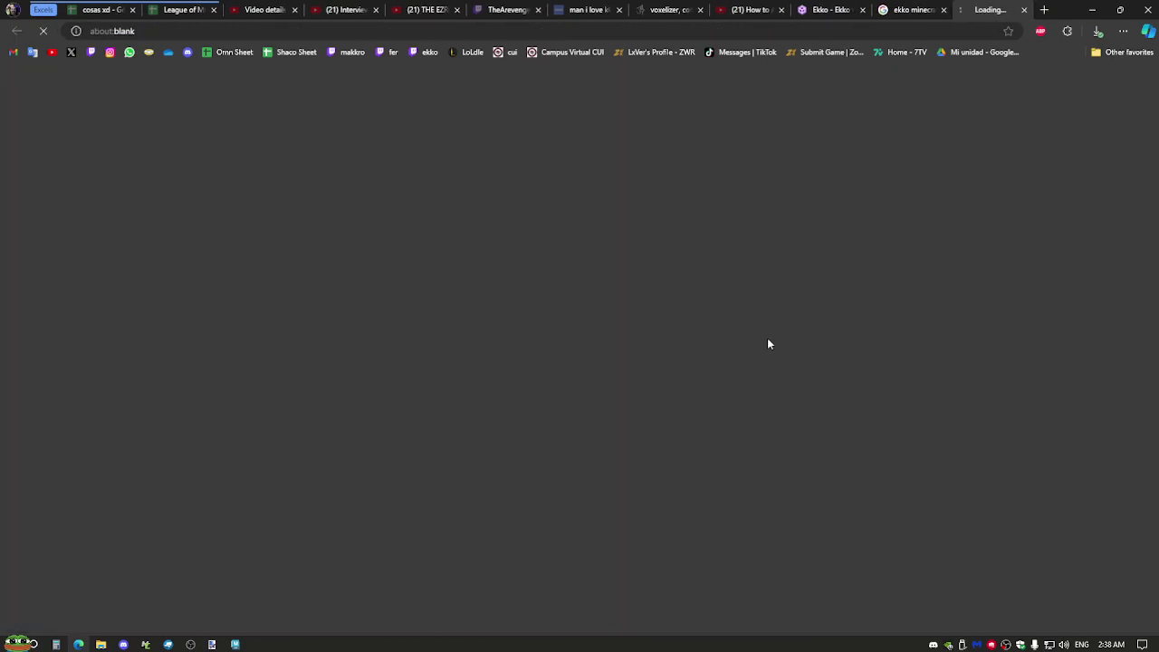
scroll(173, 296, "down", 5)
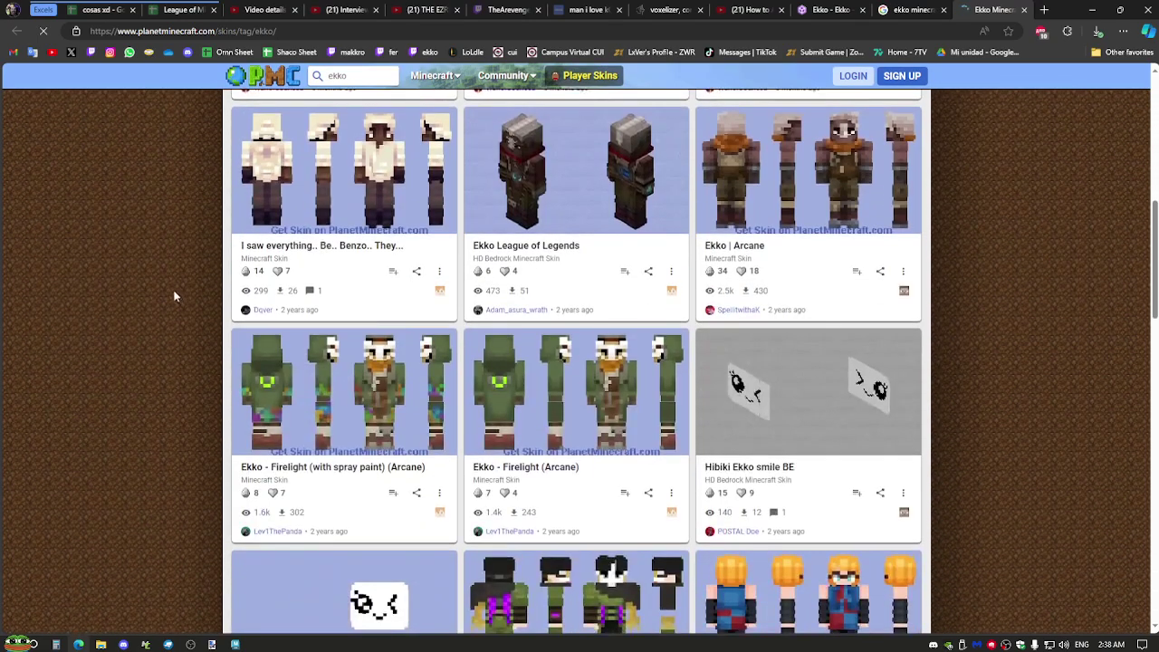
scroll(206, 296, "up", 2)
left_click(654, 379)
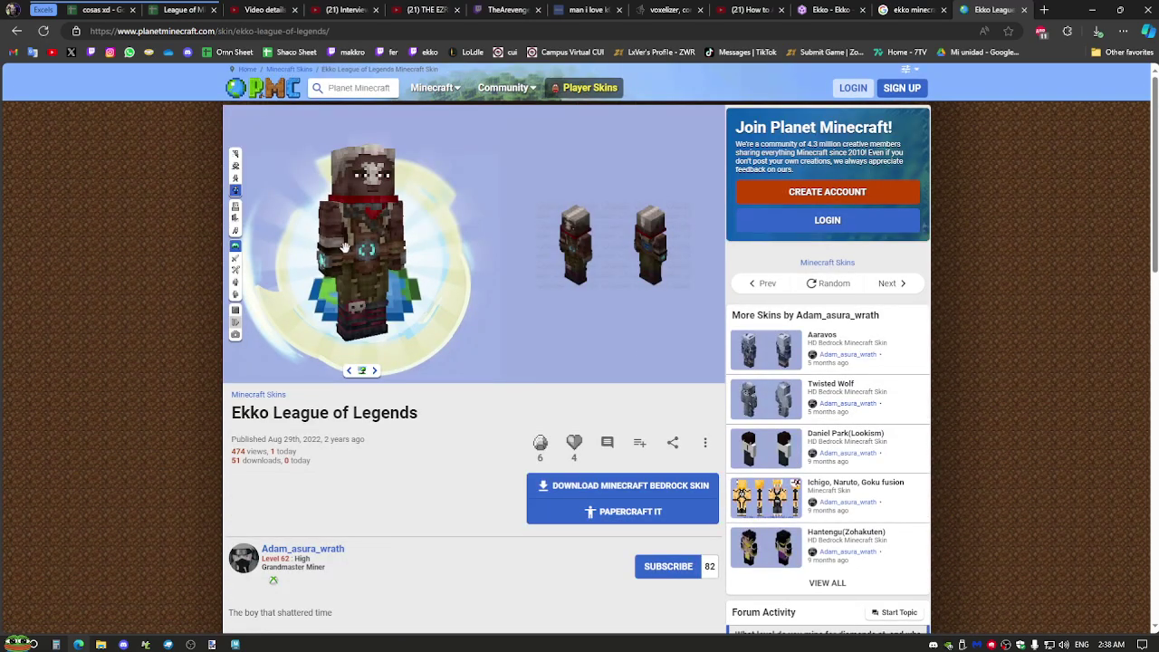
scroll(438, 263, "up", 10)
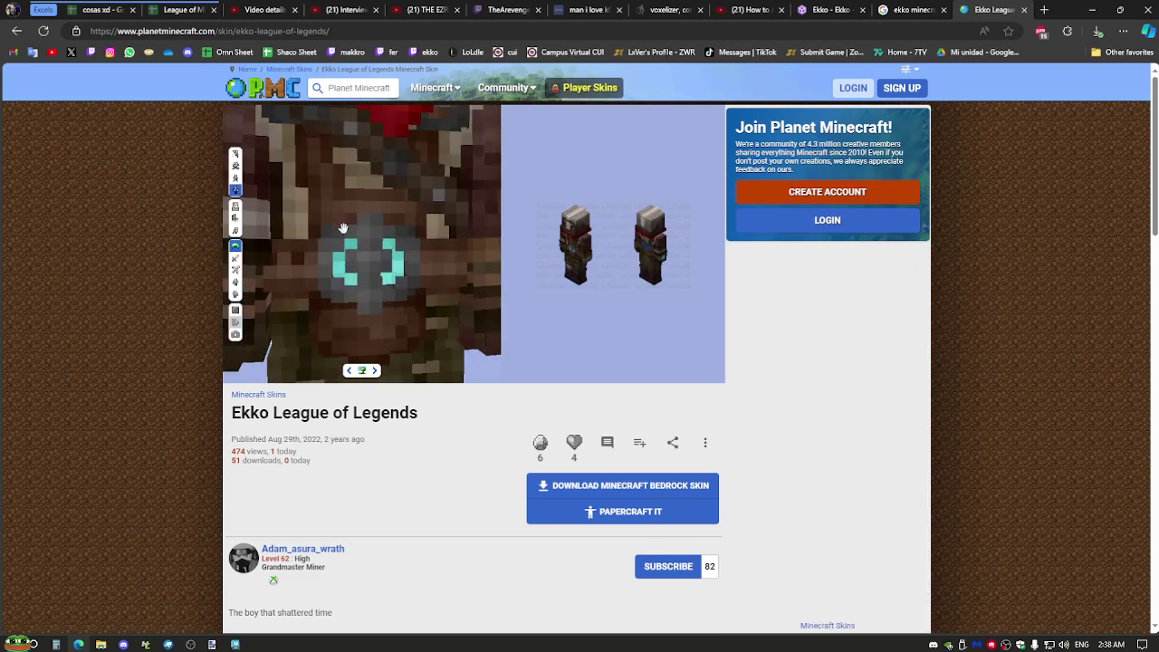
left_click_drag(438, 263, 314, 240)
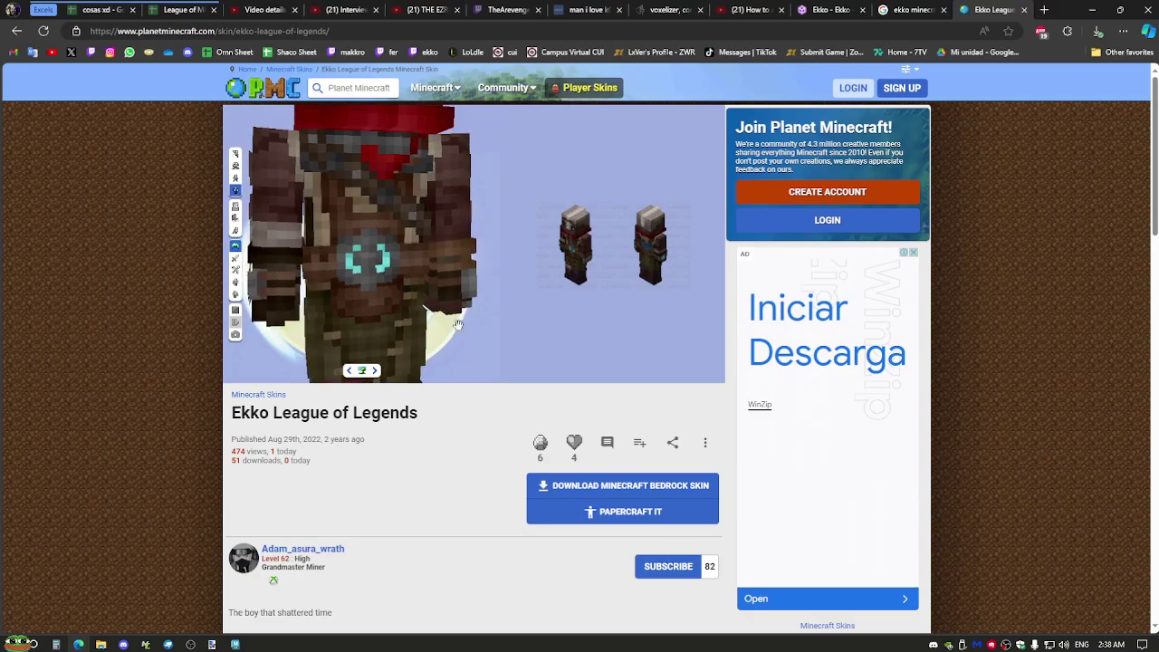
scroll(419, 413, "down", 4)
scroll(422, 413, "up", 2)
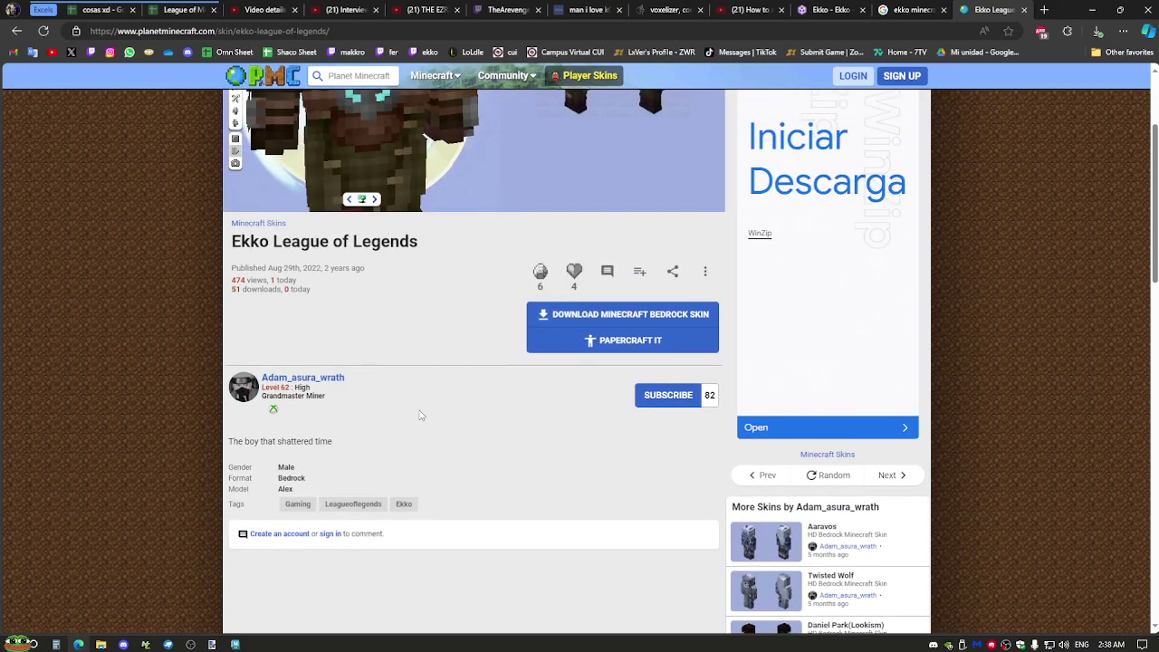
Return to the list of skins tagged Ekko and look through the rest of them for a suitable alternative.
key("alt+Left")
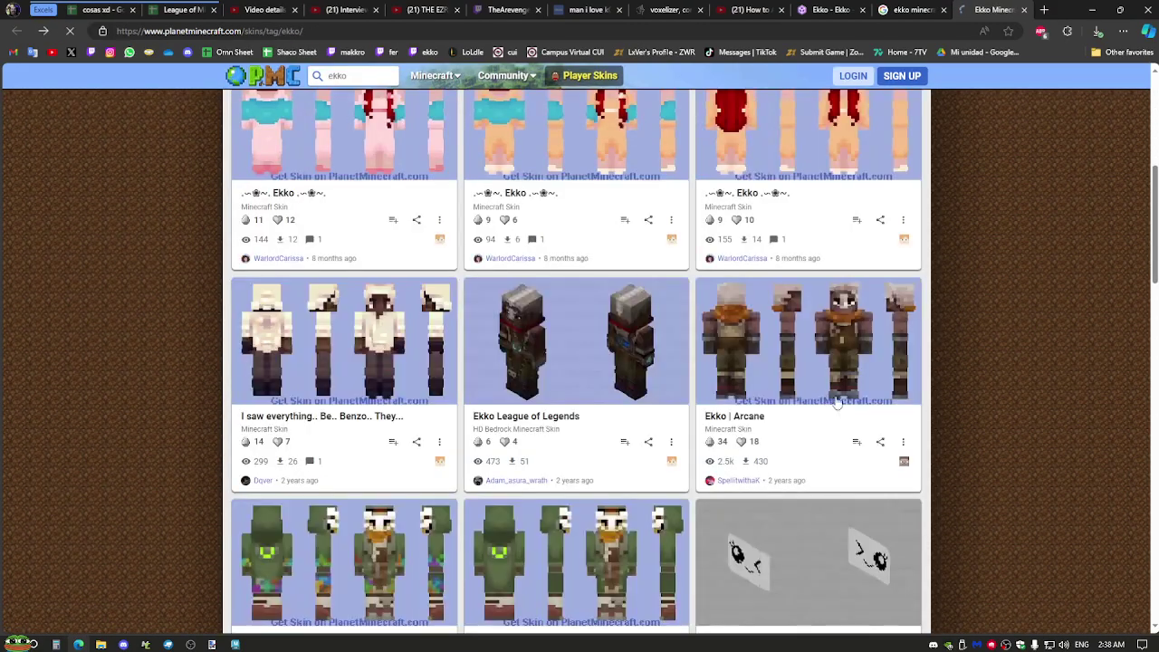
scroll(972, 355, "down", 6)
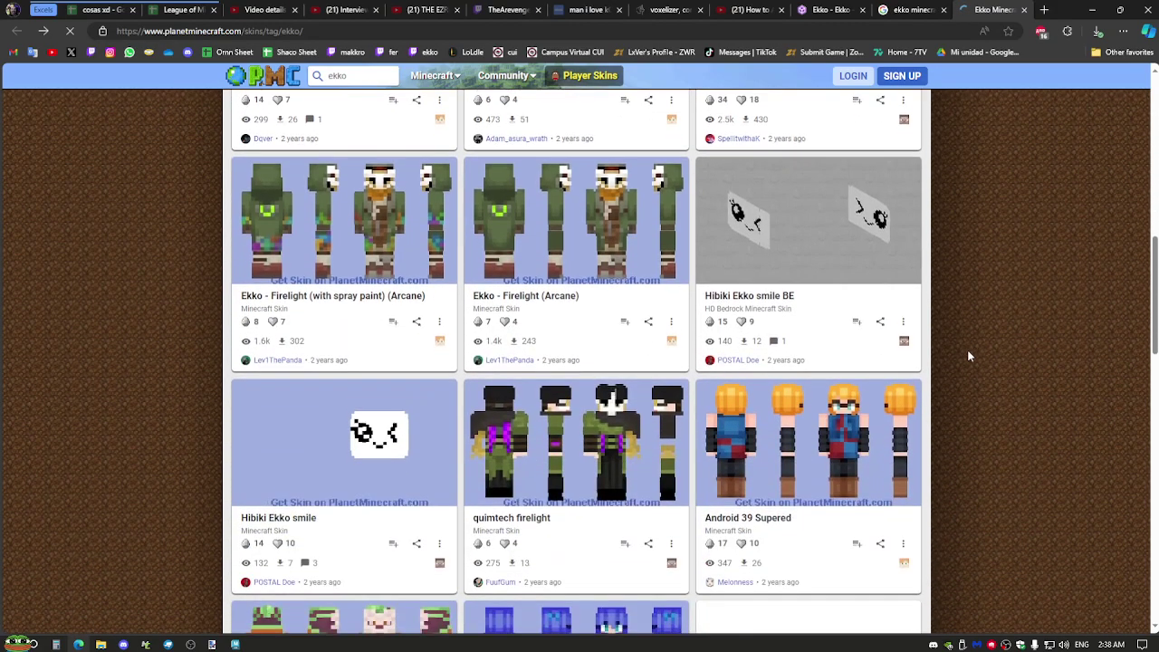
scroll(969, 350, "down", 3)
scroll(939, 444, "down", 3)
scroll(968, 552, "down", 2)
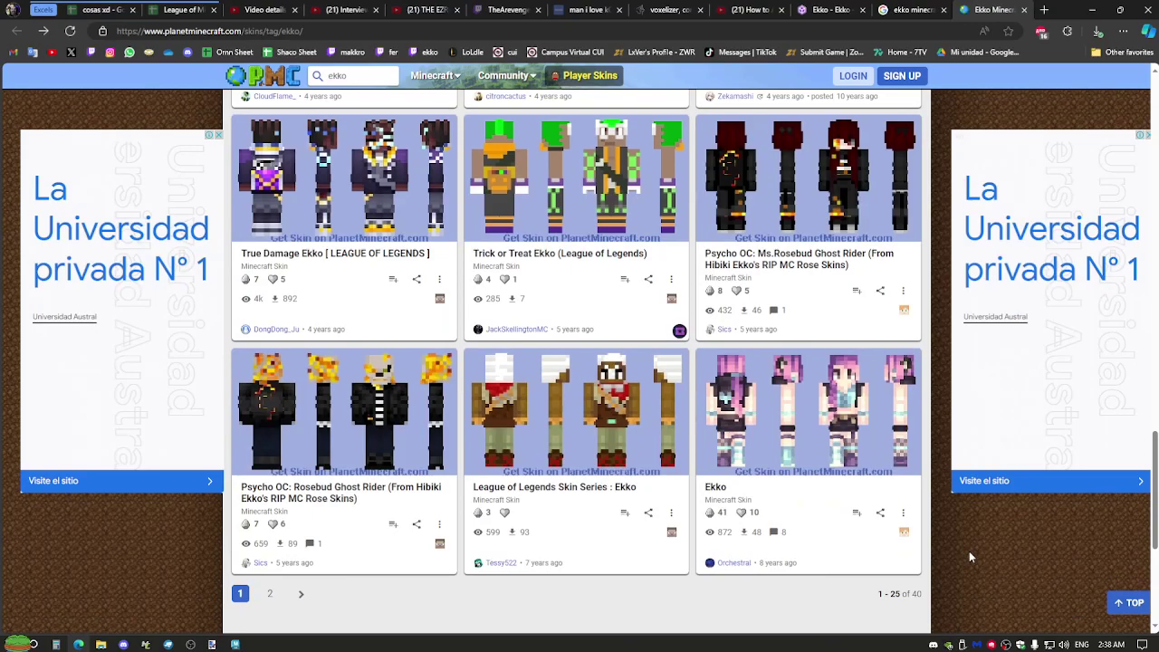
scroll(968, 550, "down", 1)
scroll(968, 550, "up", 3)
scroll(968, 550, "up", 1)
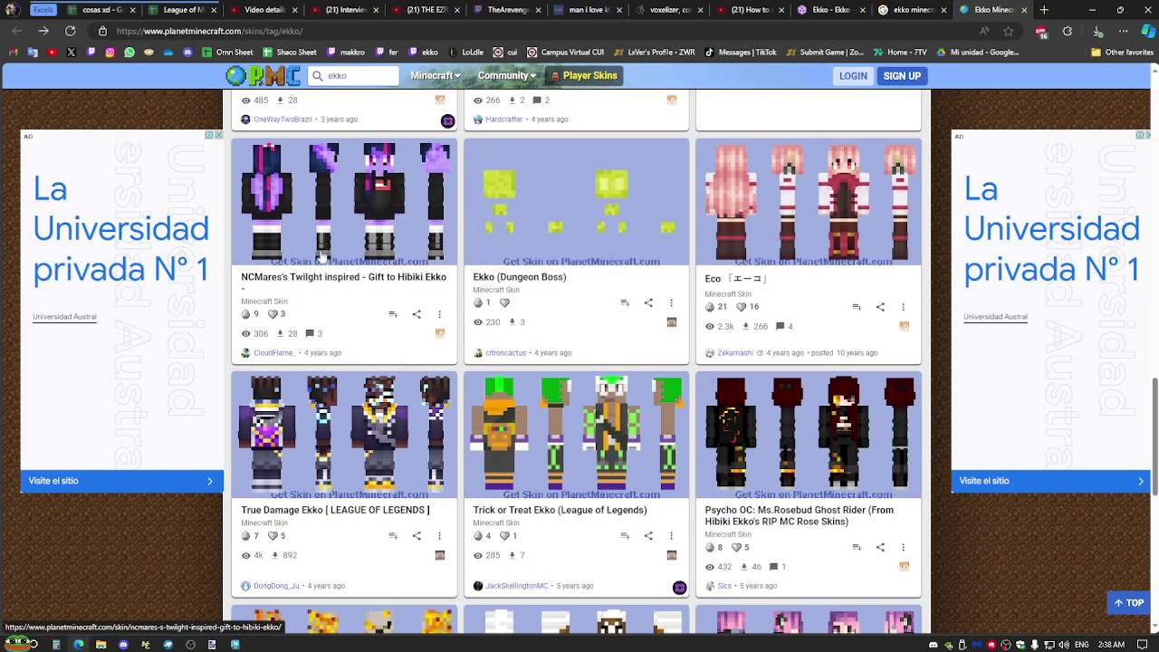
From the Google image results, open the Planet Minecraft page of "Ekko Minecraft Skin" and download the skin.
left_click(881, 7)
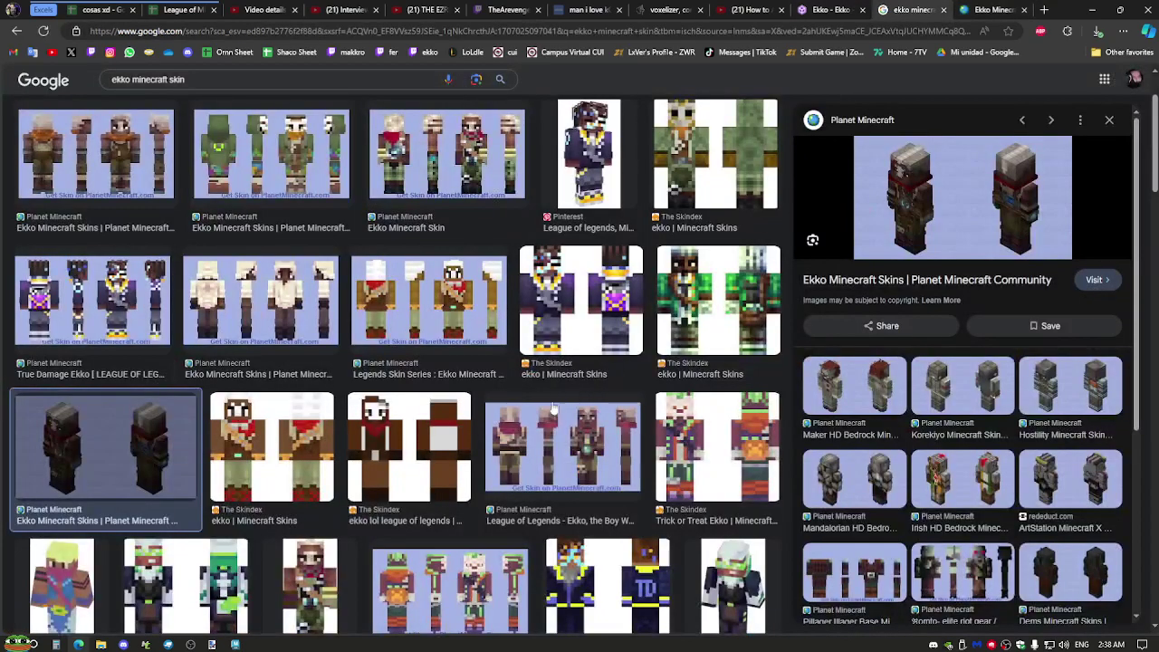
scroll(331, 313, "up", 1)
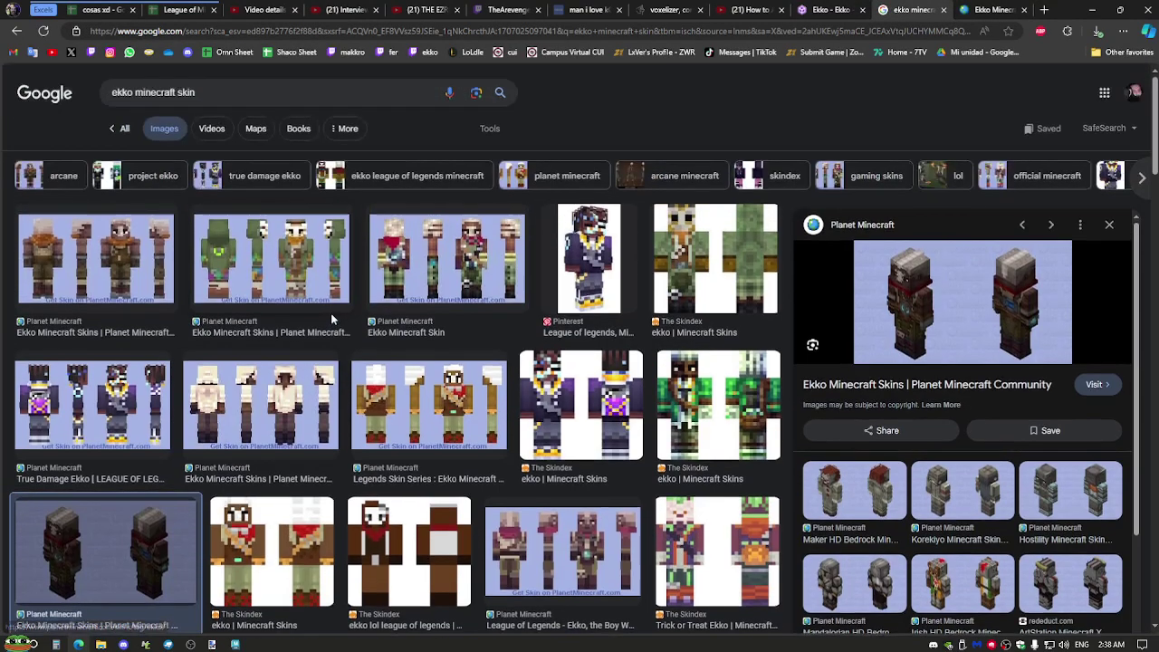
left_click(405, 258)
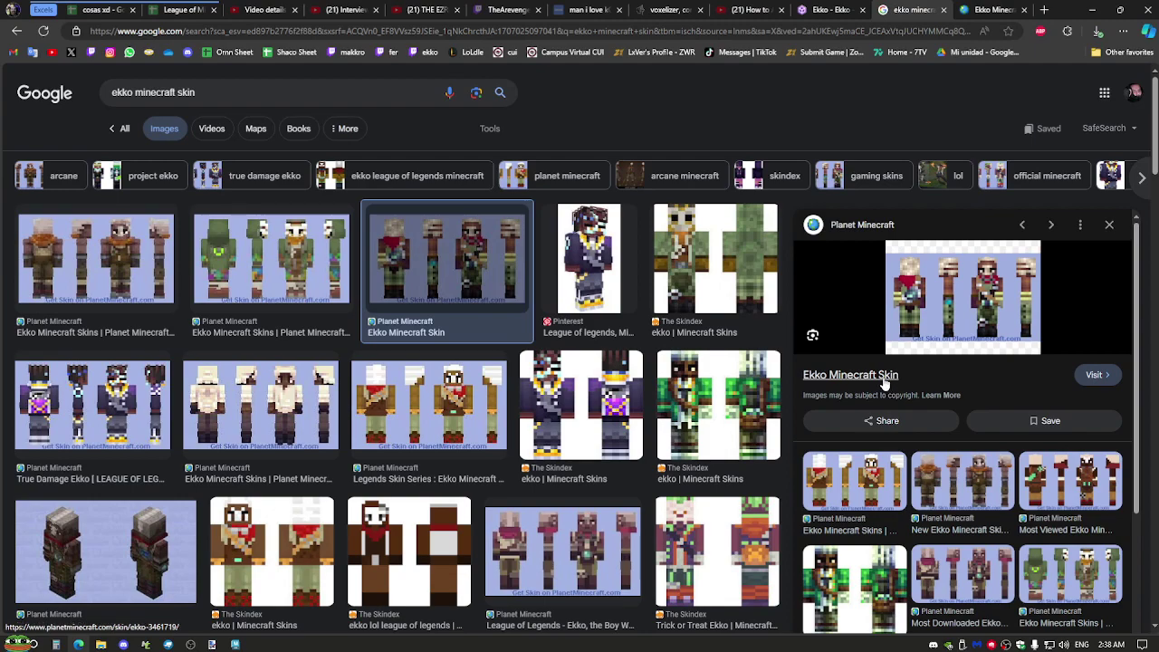
left_click(880, 379)
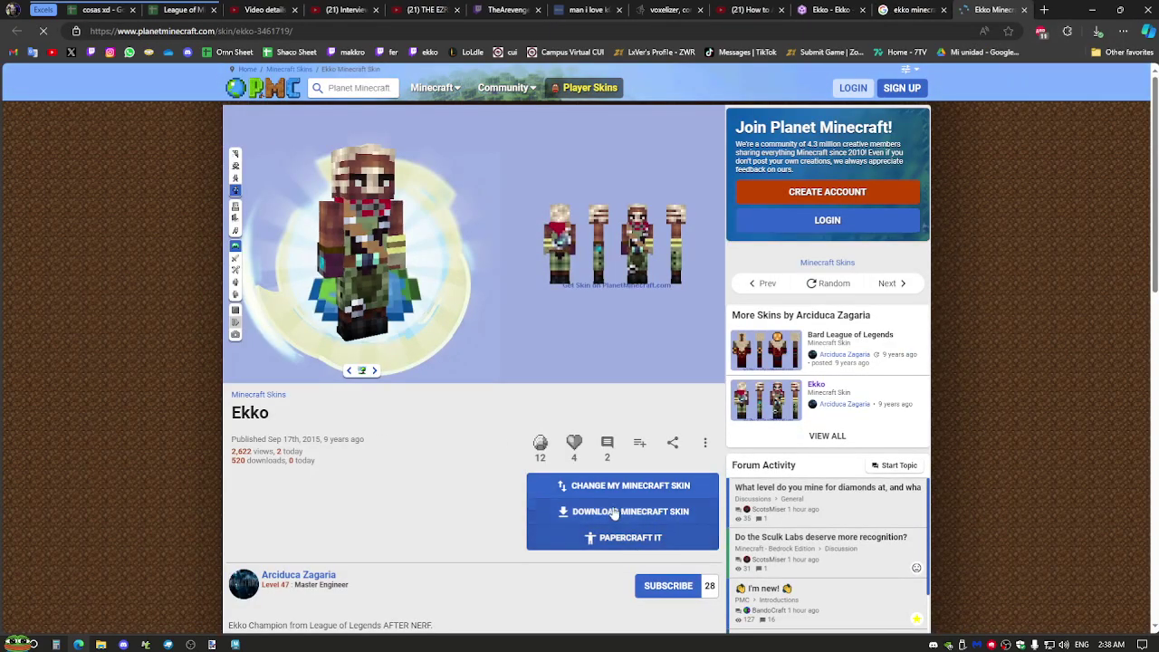
left_click(614, 511)
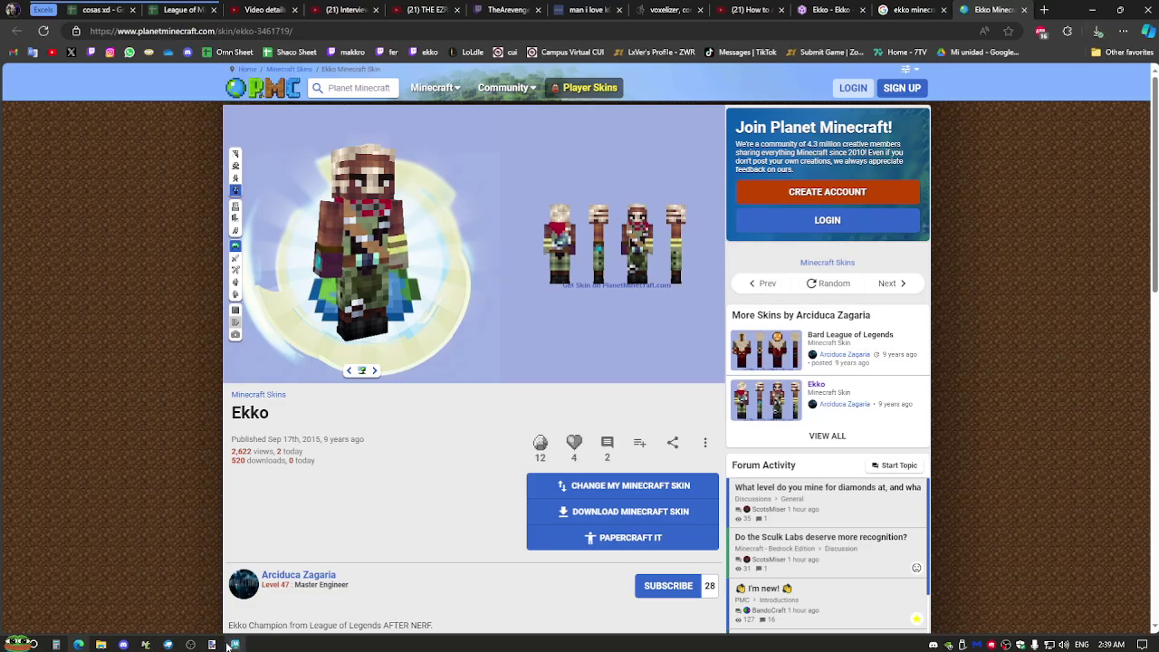
Back in MCreator, import the downloaded skin and set ekko-on-planetminecraft-com.png as the entity's texture.
left_click(150, 645)
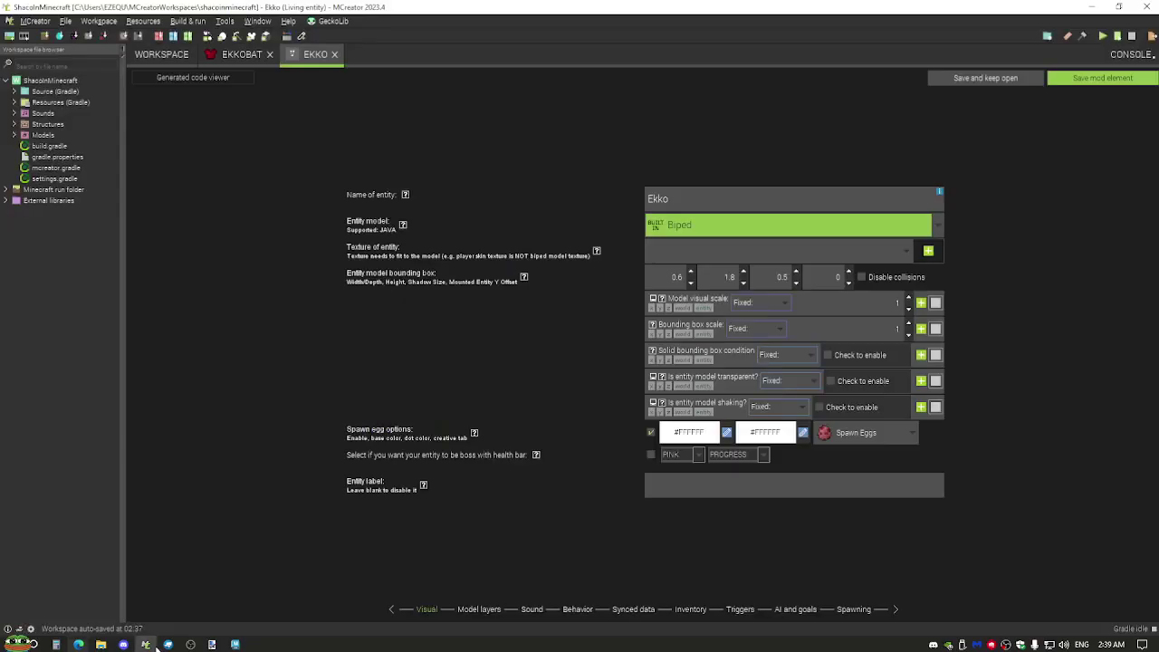
left_click(928, 250)
double_click(445, 208)
left_click(662, 251)
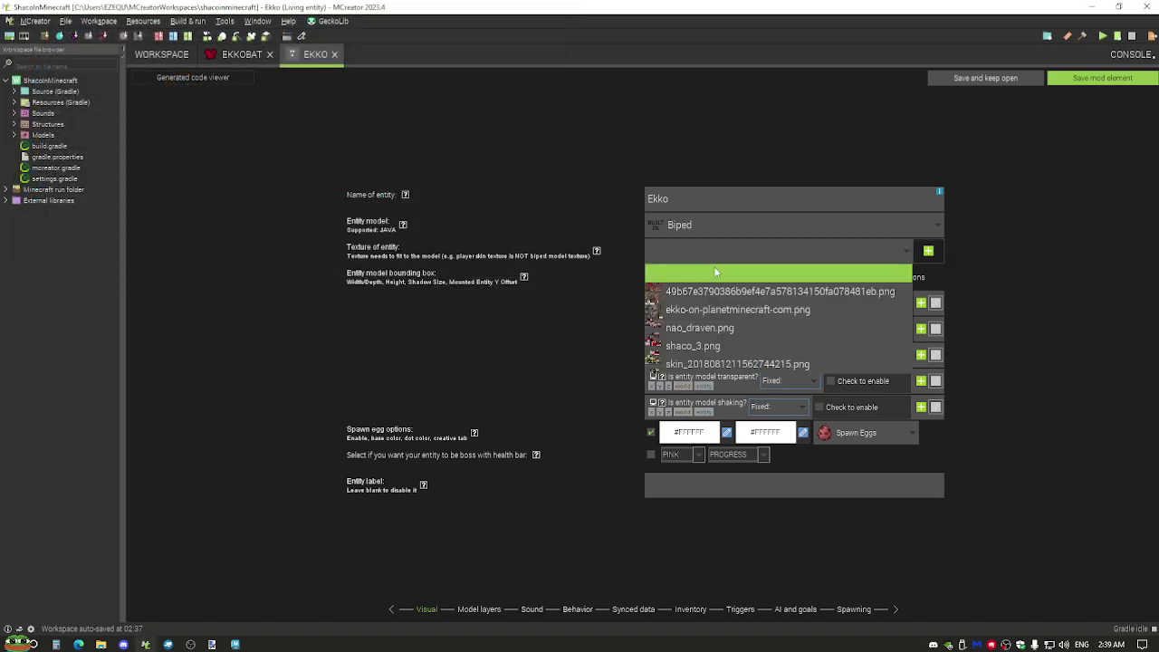
left_click(653, 312)
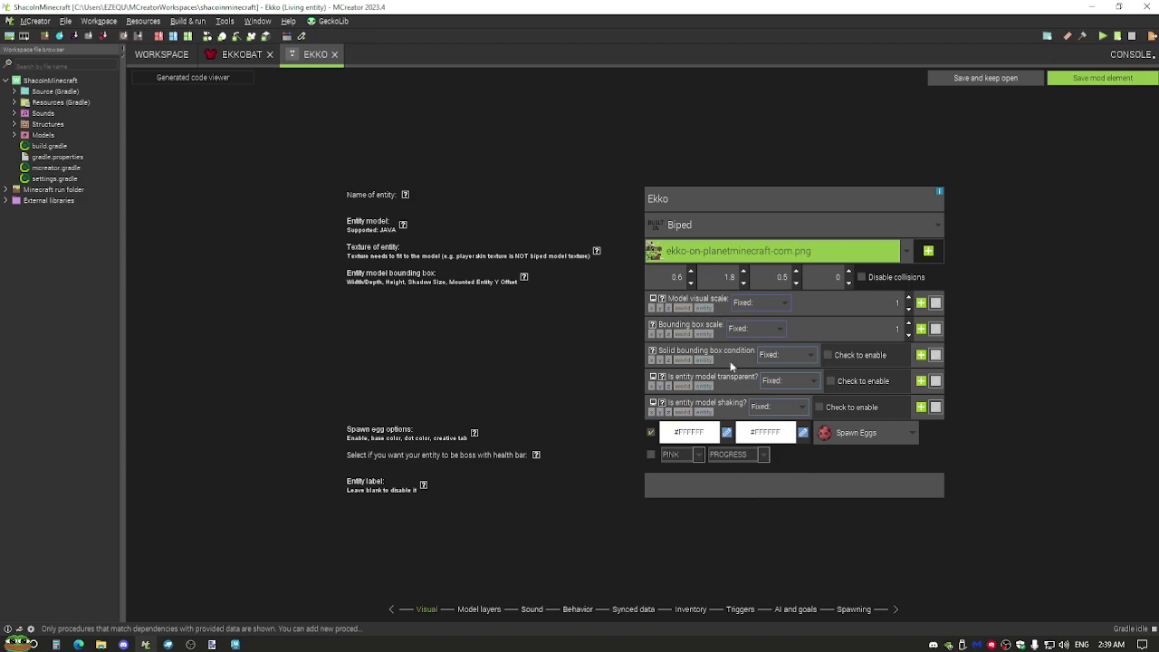
Set the spawn egg's base color to #66FFCC and its dot color to #003333.
left_click(725, 432)
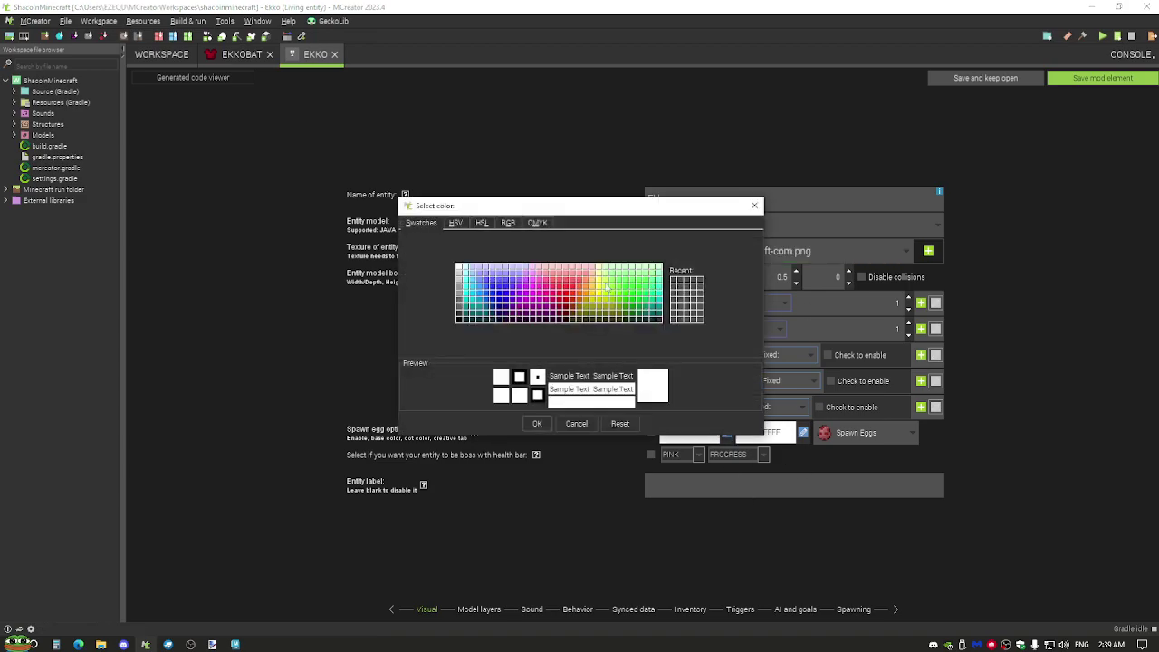
left_click(658, 280)
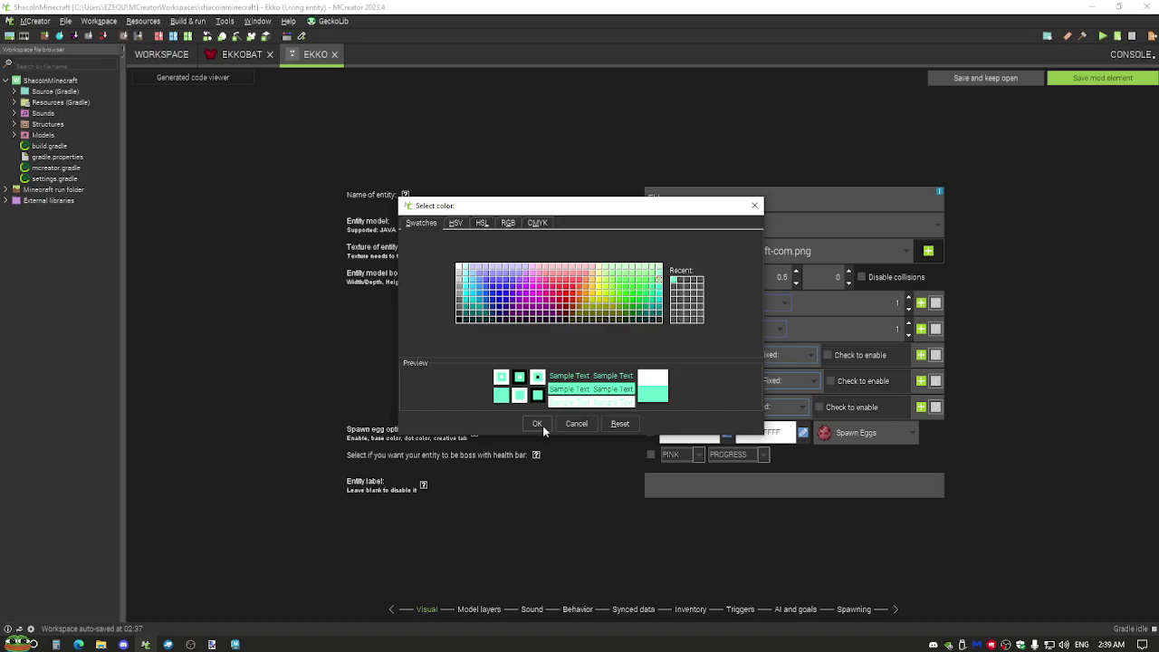
left_click(540, 426)
left_click(803, 431)
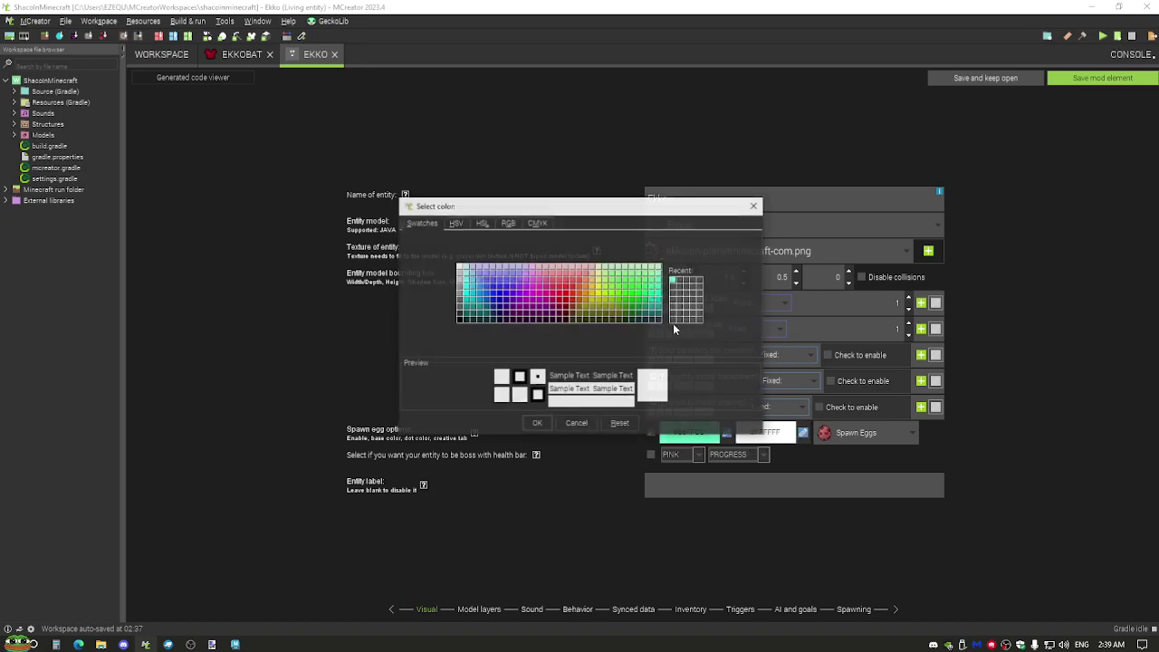
left_click(468, 320)
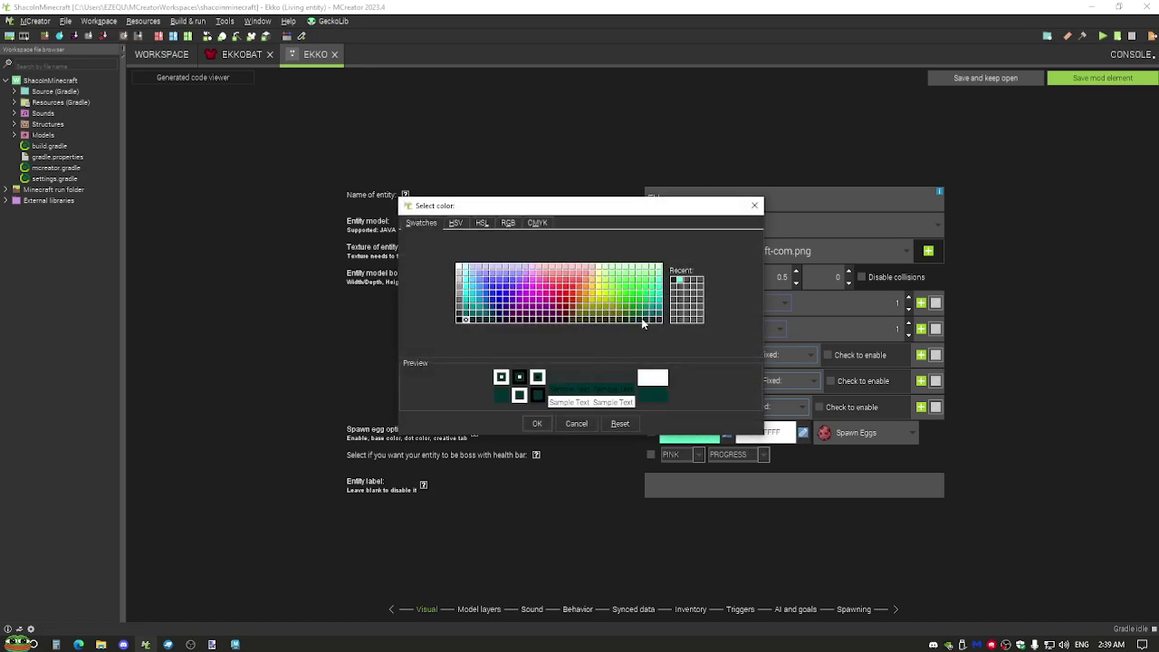
left_click(536, 423)
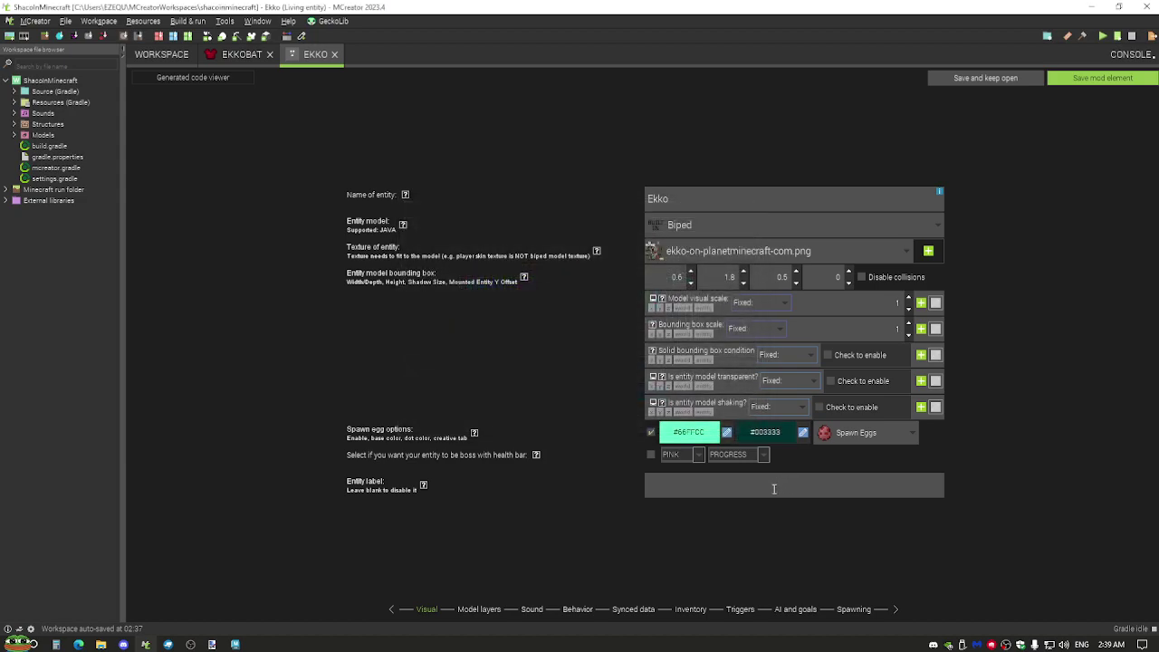
Begin the entity label, look up "ekko the boy who shattered time" in the web browser and copy "the Boy Who Shattered Time".
left_click(730, 492)
type("Ekko, the Guy that")
key("alt+Tab")
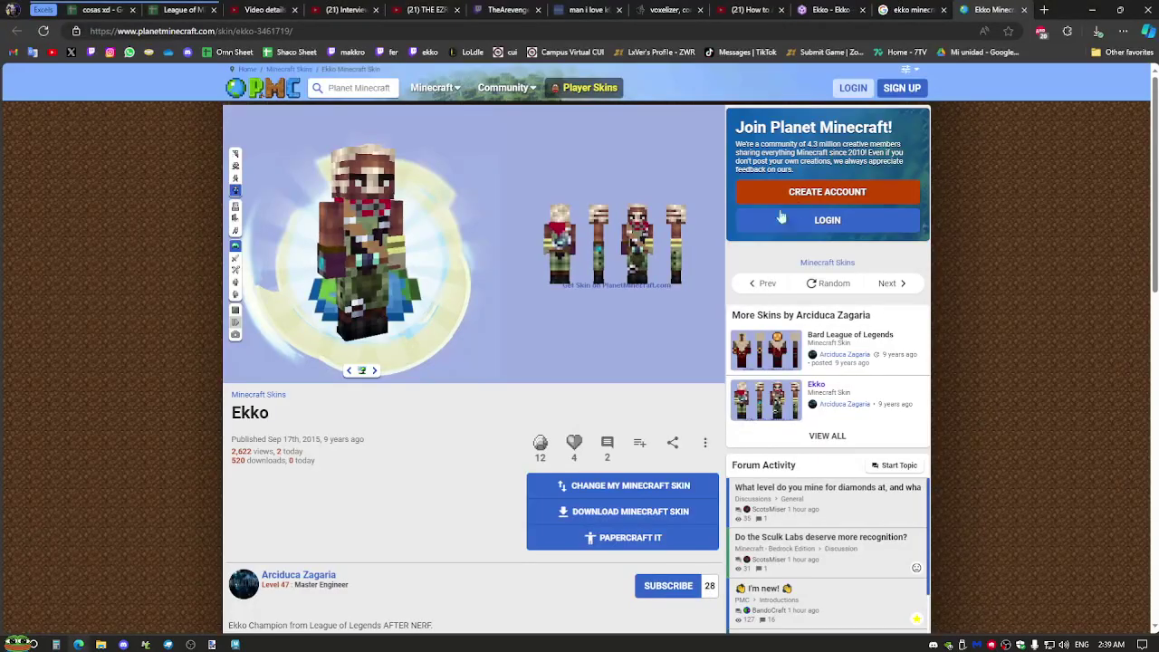
left_click(855, 35)
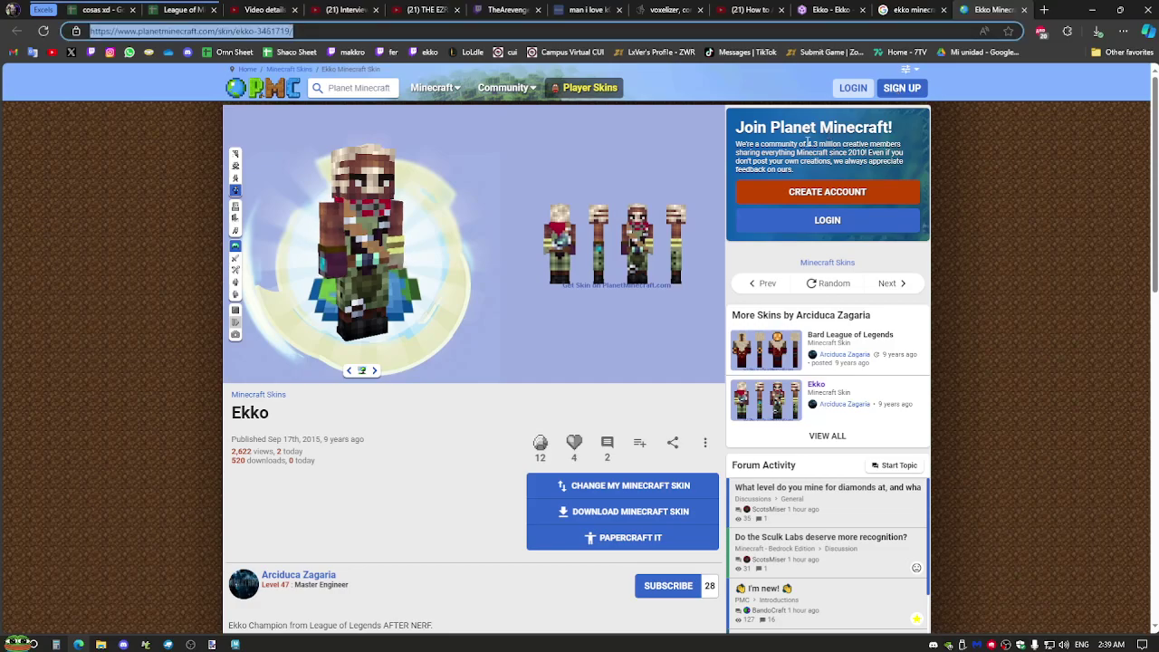
type("ekko the guy")
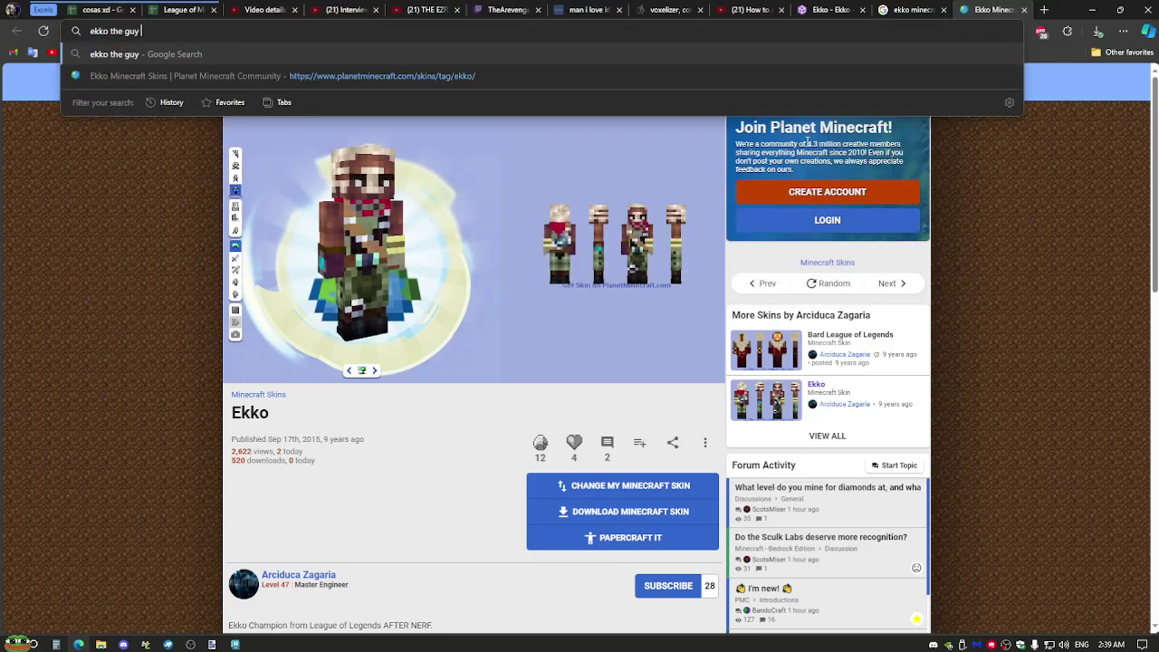
type(" who")
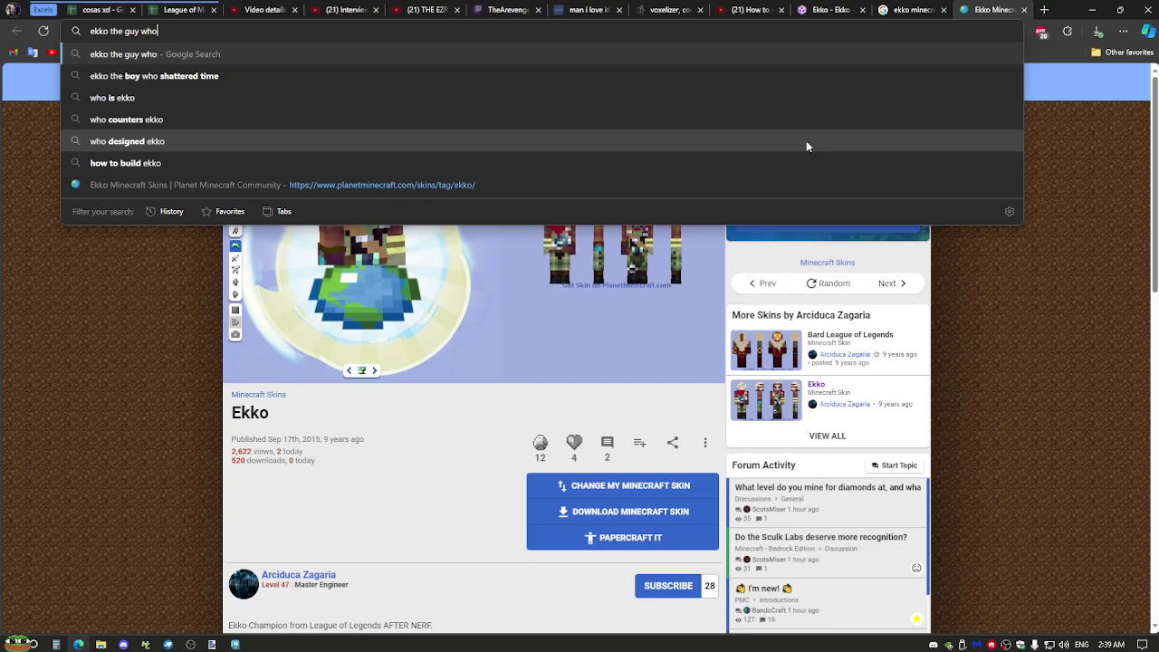
key("Menu")
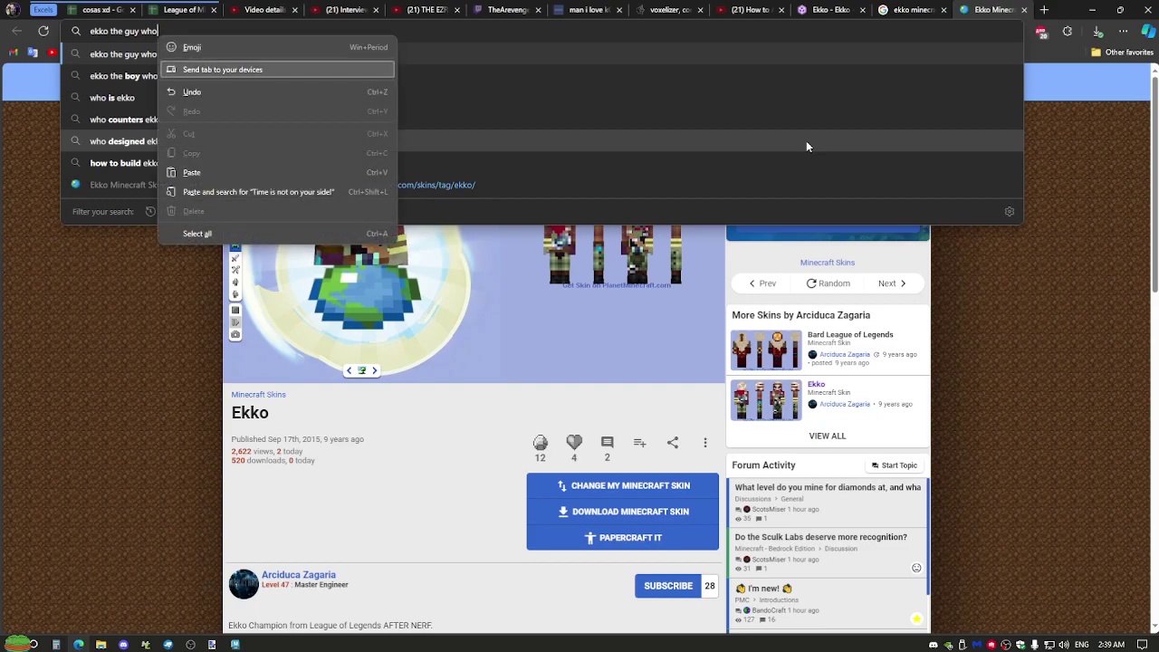
left_click(101, 77)
left_click_drag(127, 222, 299, 217)
key("ctrl+c")
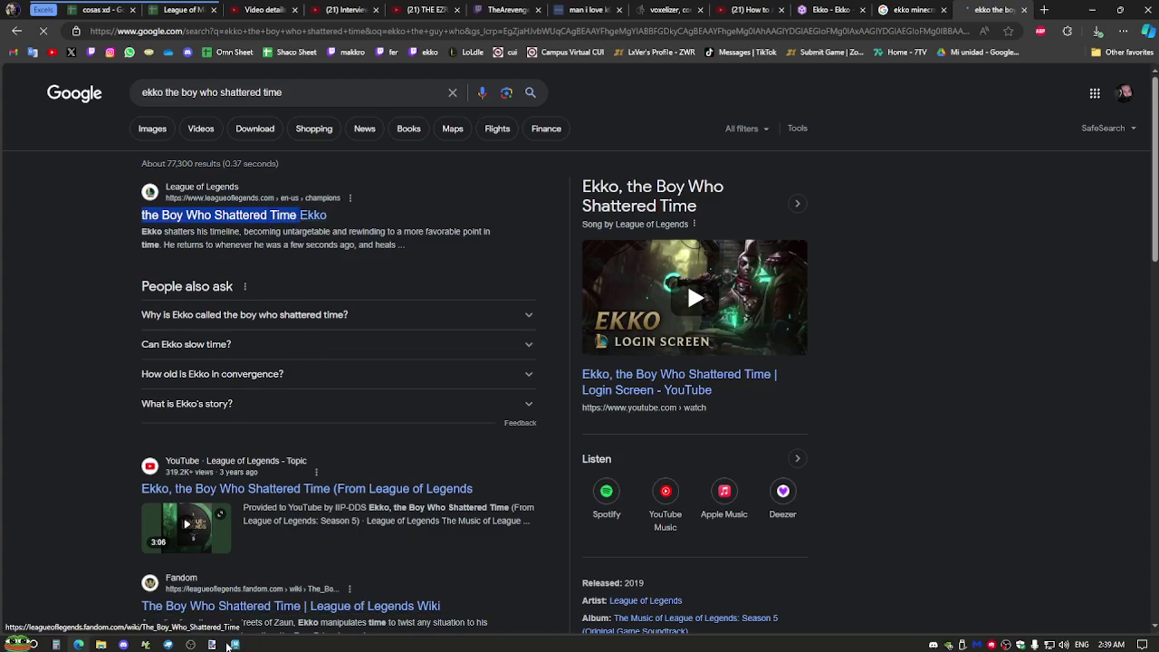
Return to MCreator and replace the entity label with "Ekko, the Boy Who Shattered Time".
left_click(168, 644)
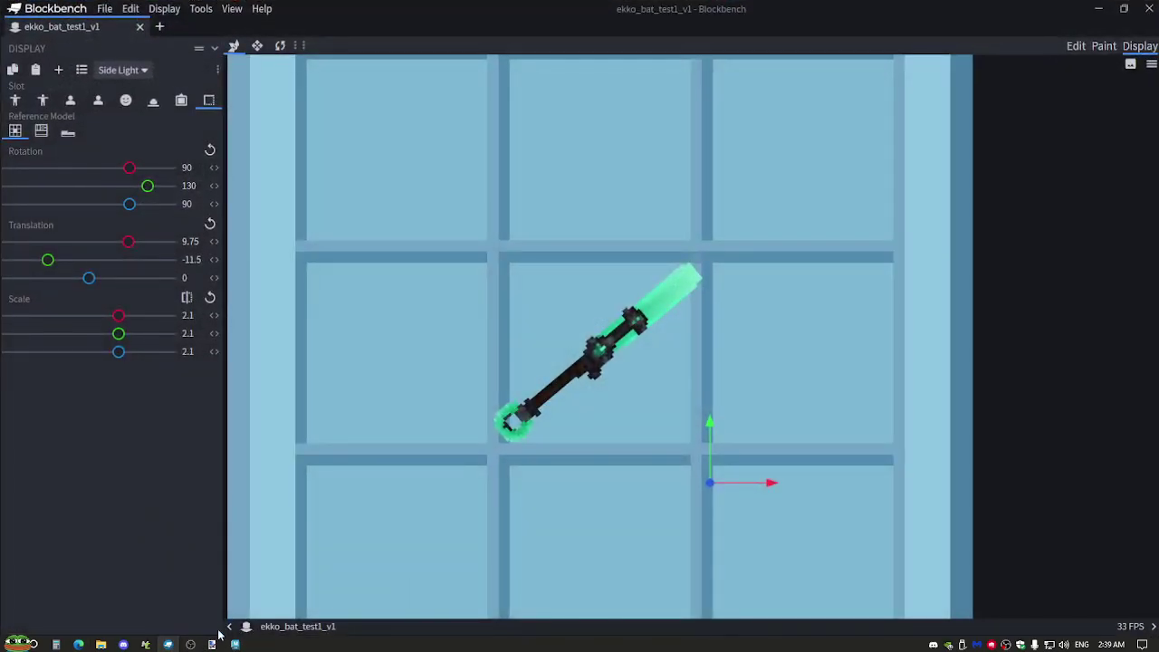
left_click(168, 644)
left_click(145, 643)
key("ctrl+a")
key("ctrl+v")
type("Ekko,")
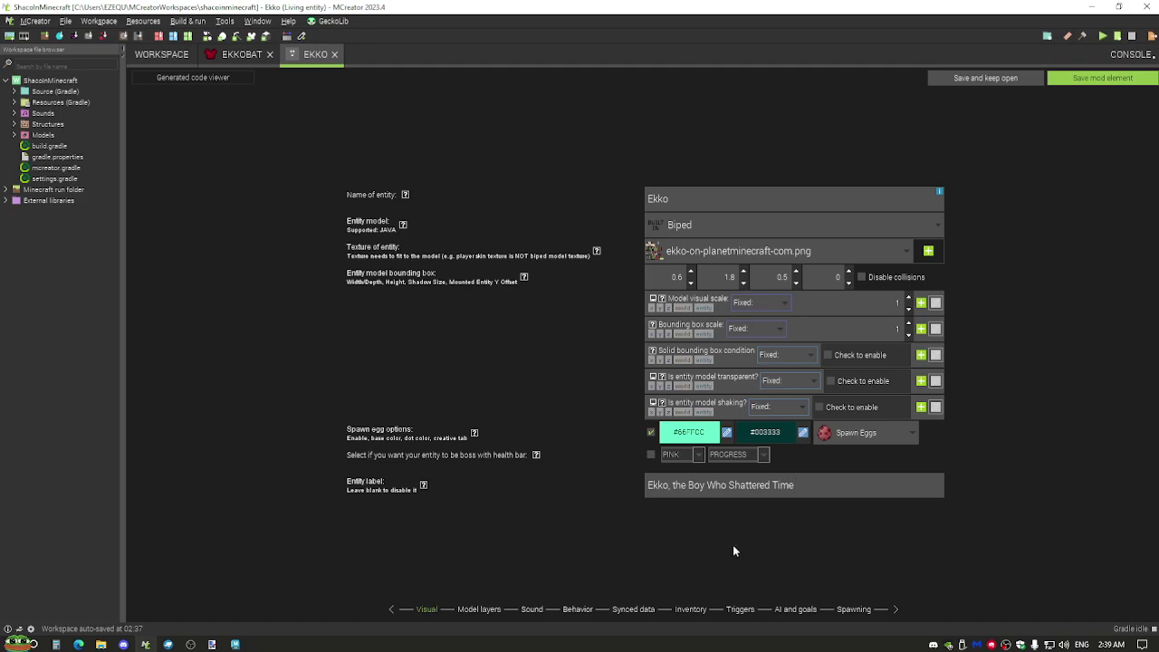
Review the entity's model layers and sound settings, and choose Mob as its behavioral characteristics.
left_click(479, 608)
left_click(532, 608)
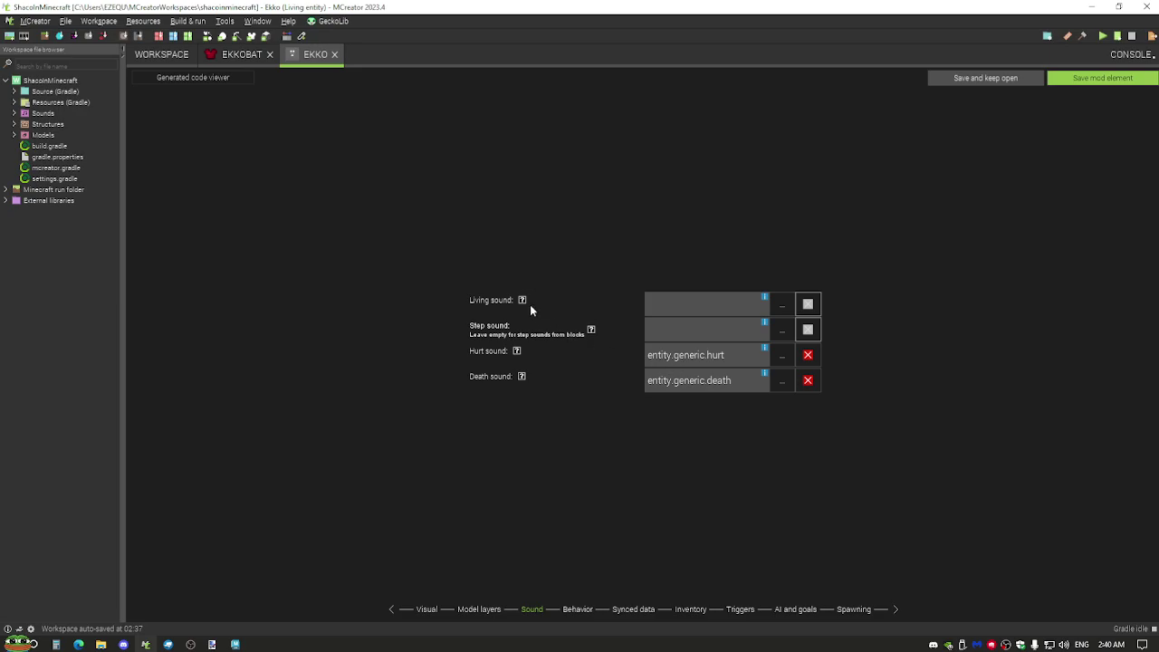
mouse_move(522, 300)
left_click(577, 609)
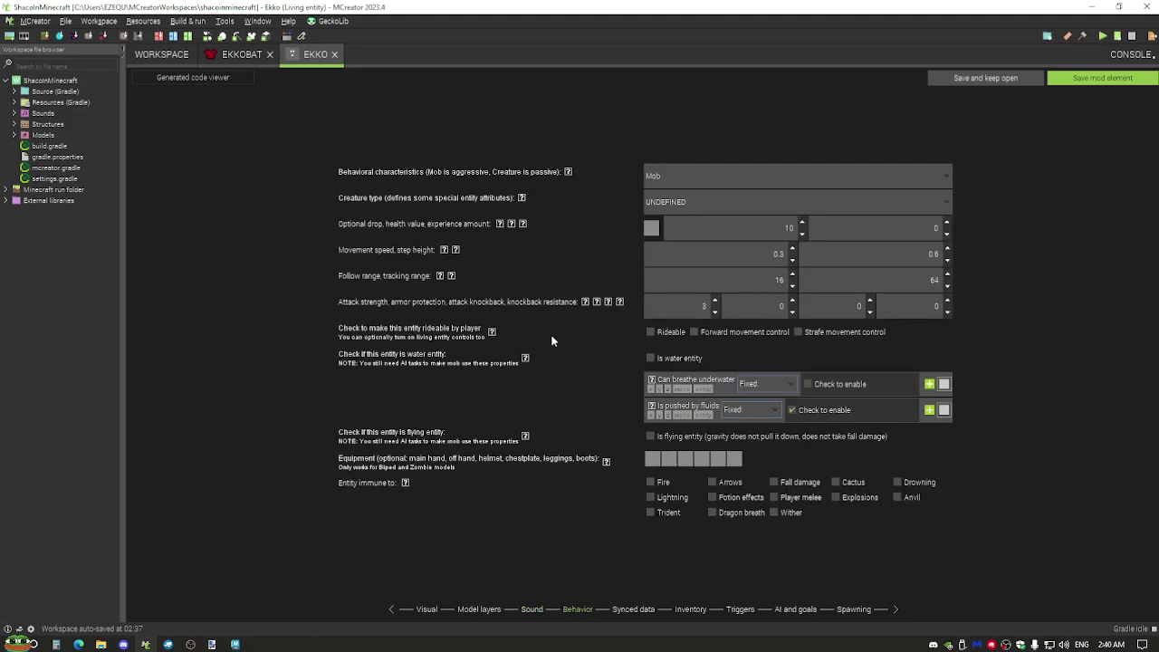
left_click(655, 177)
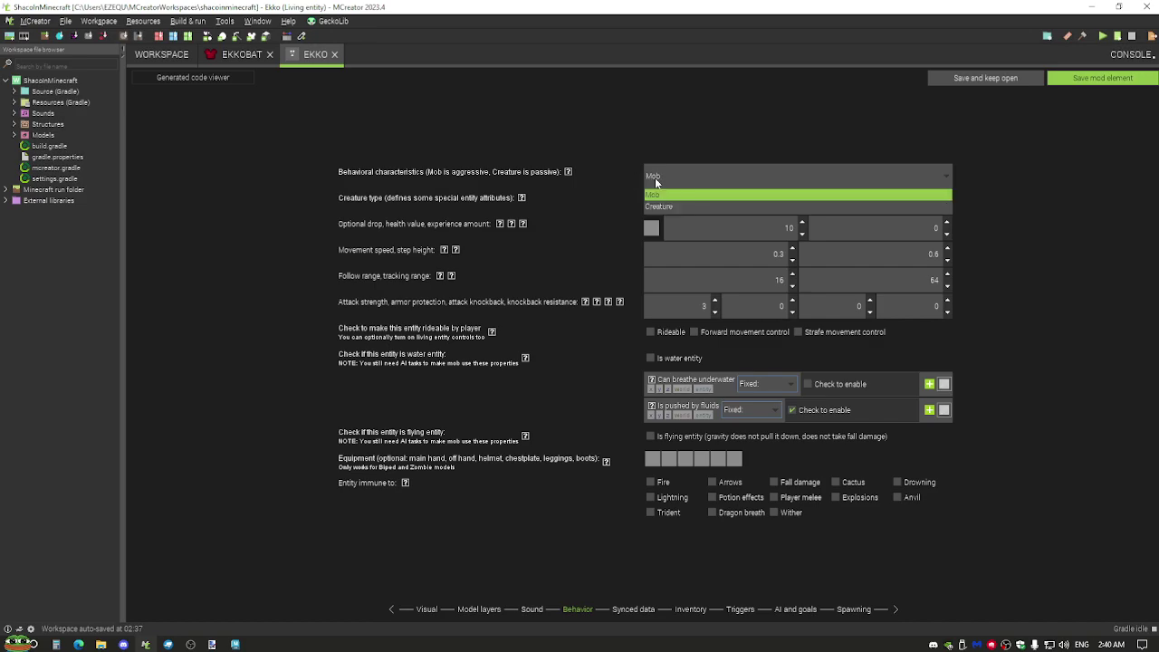
left_click(694, 172)
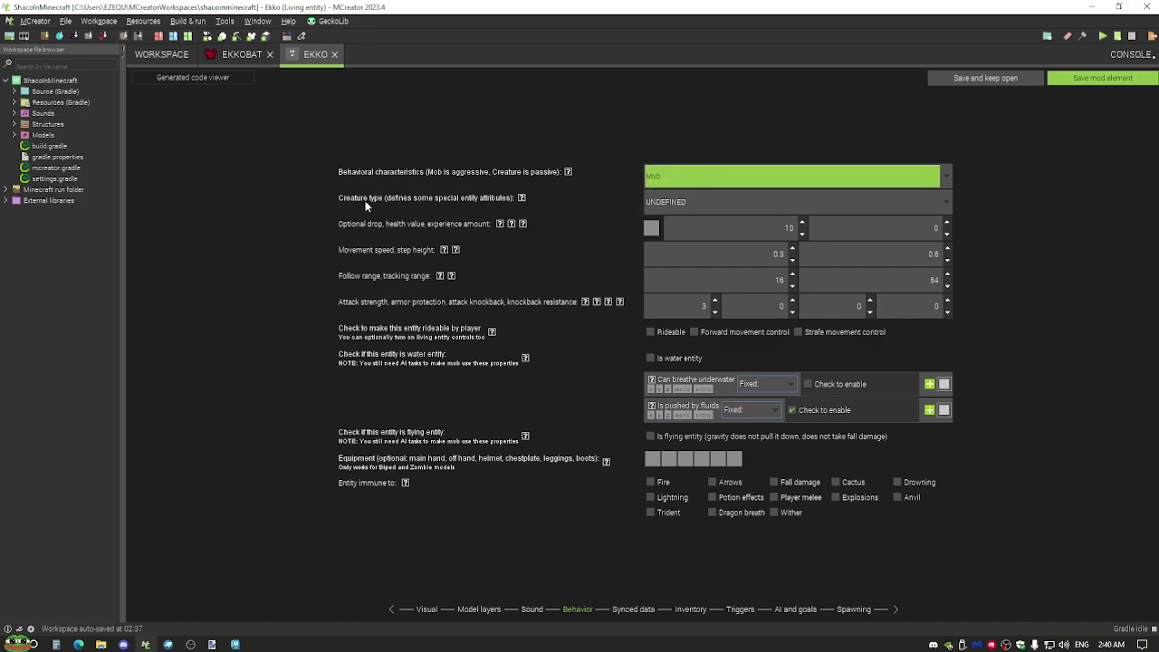
Check the creature type choices for the Ekko entity, keeping UNDEFINED with Mob as its behavioral characteristics.
left_click(702, 201)
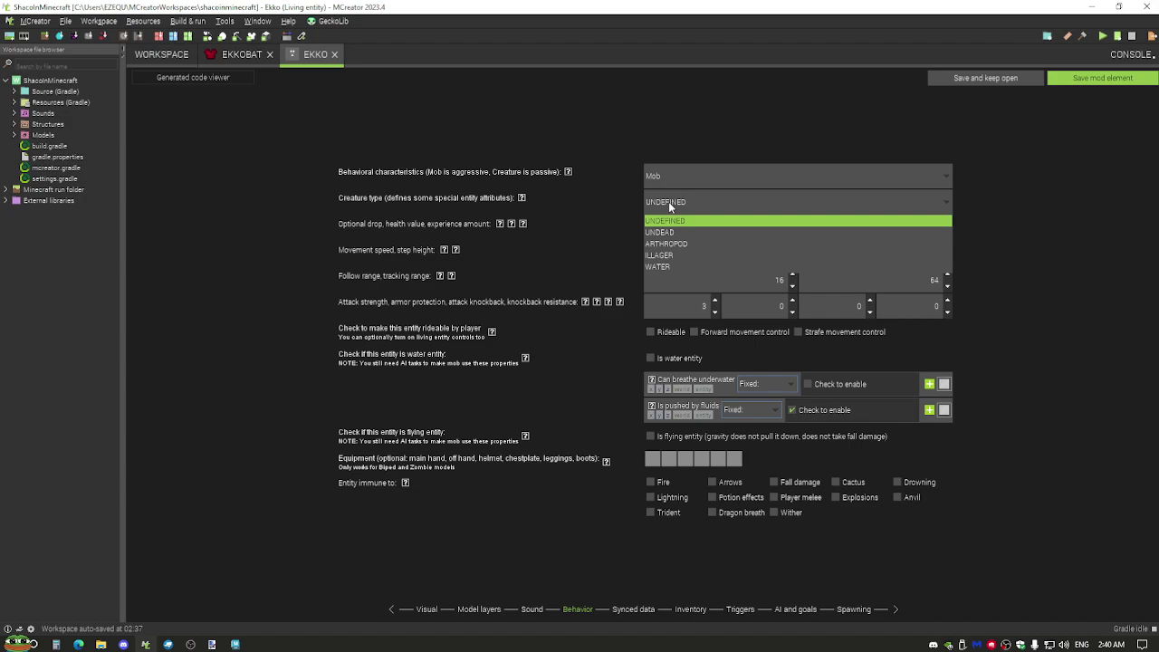
left_click(668, 205)
left_click(657, 206)
left_click(659, 205)
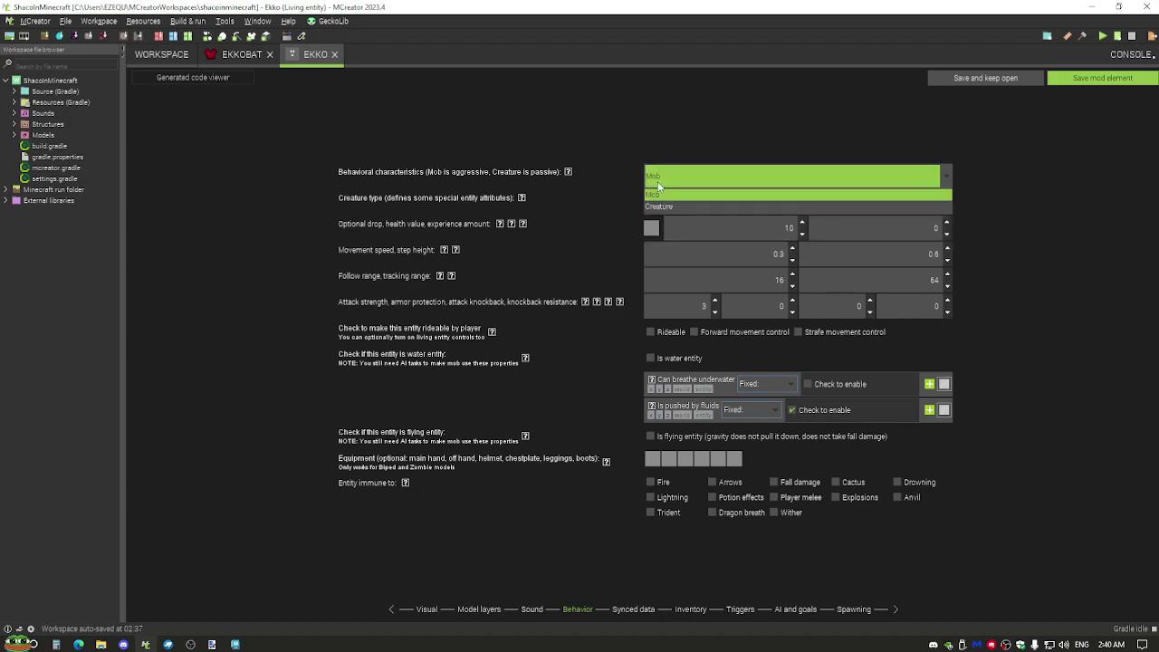
left_click(659, 202)
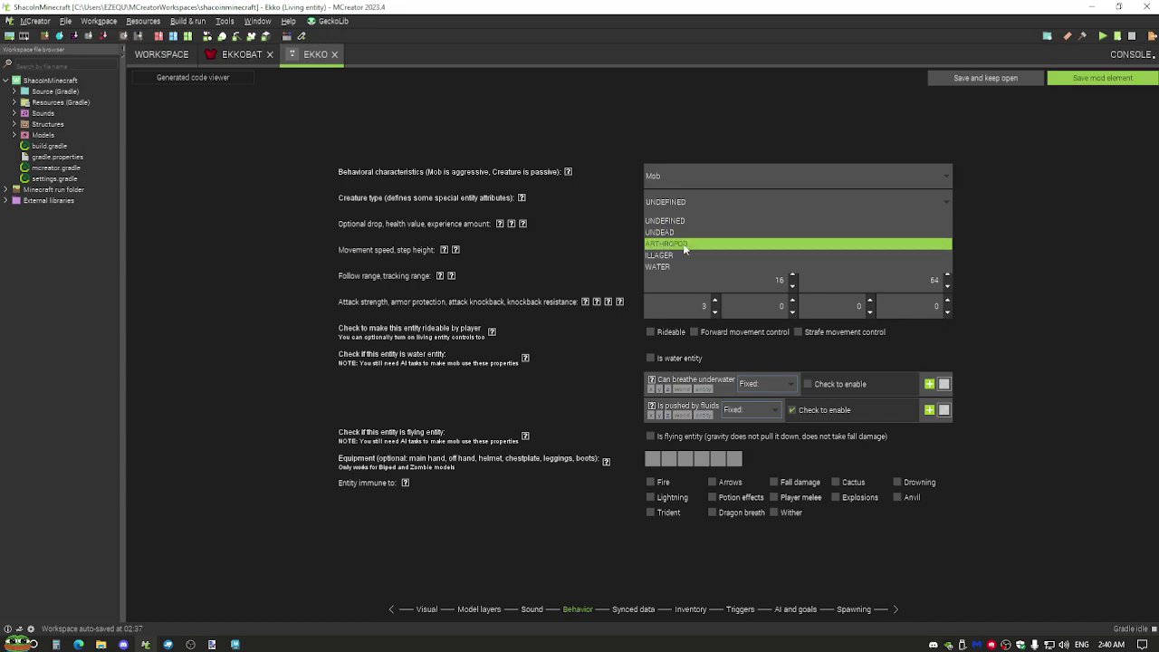
left_click(585, 231)
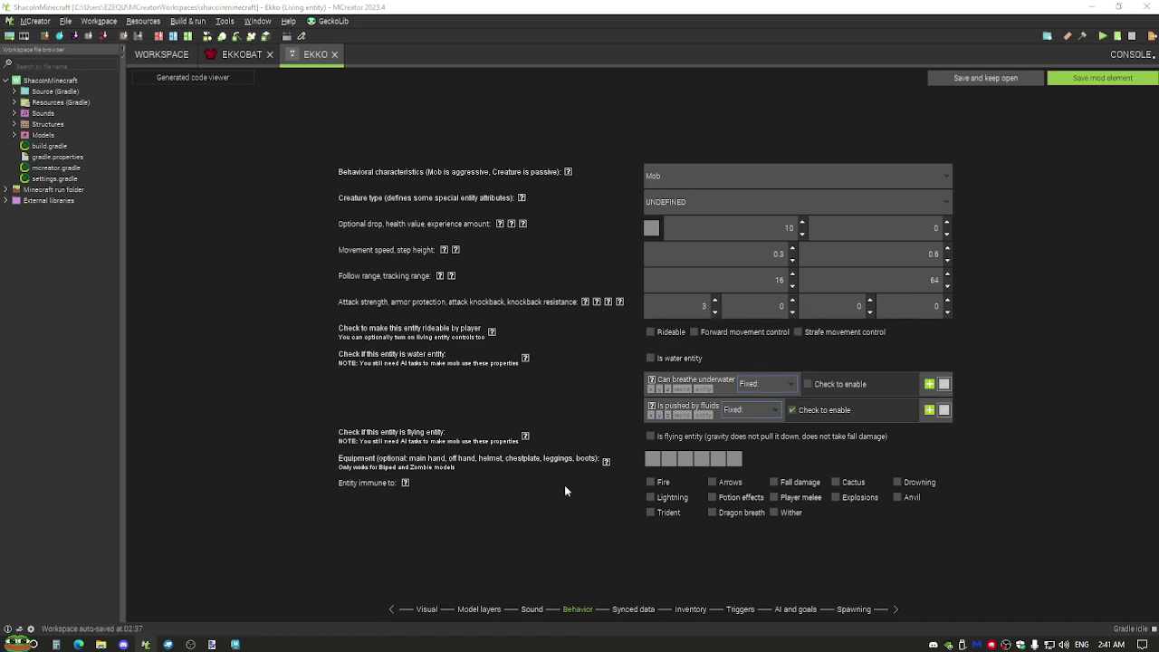
Equip the entity with the EkkoBat tool in its main hand.
left_click(653, 459)
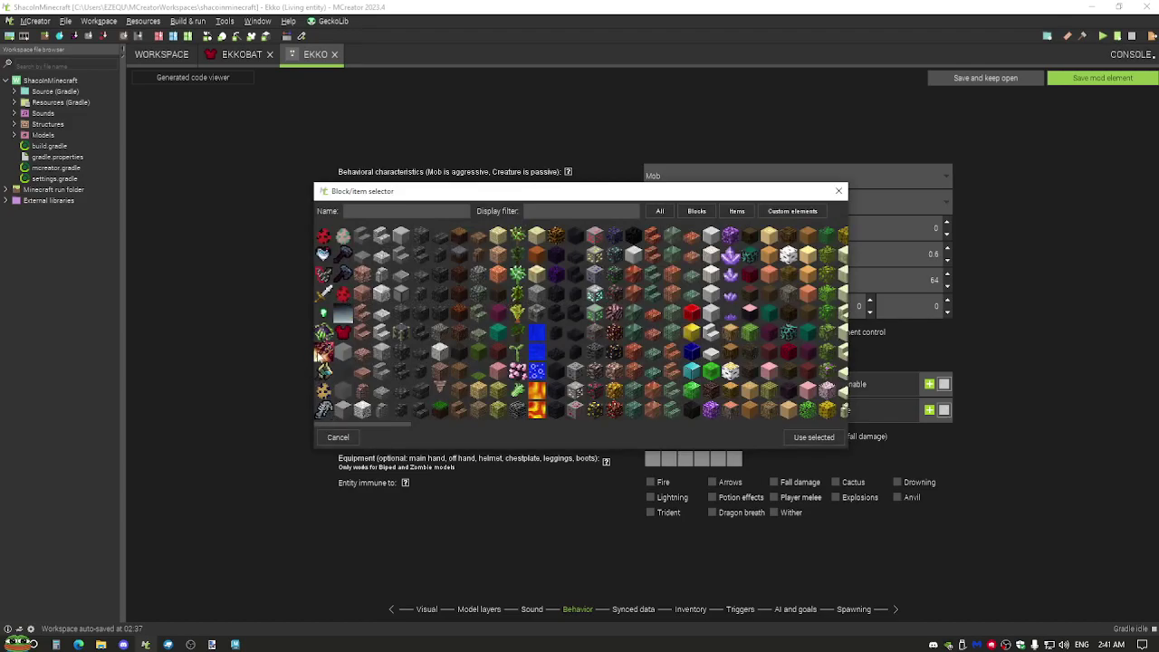
left_click(342, 335)
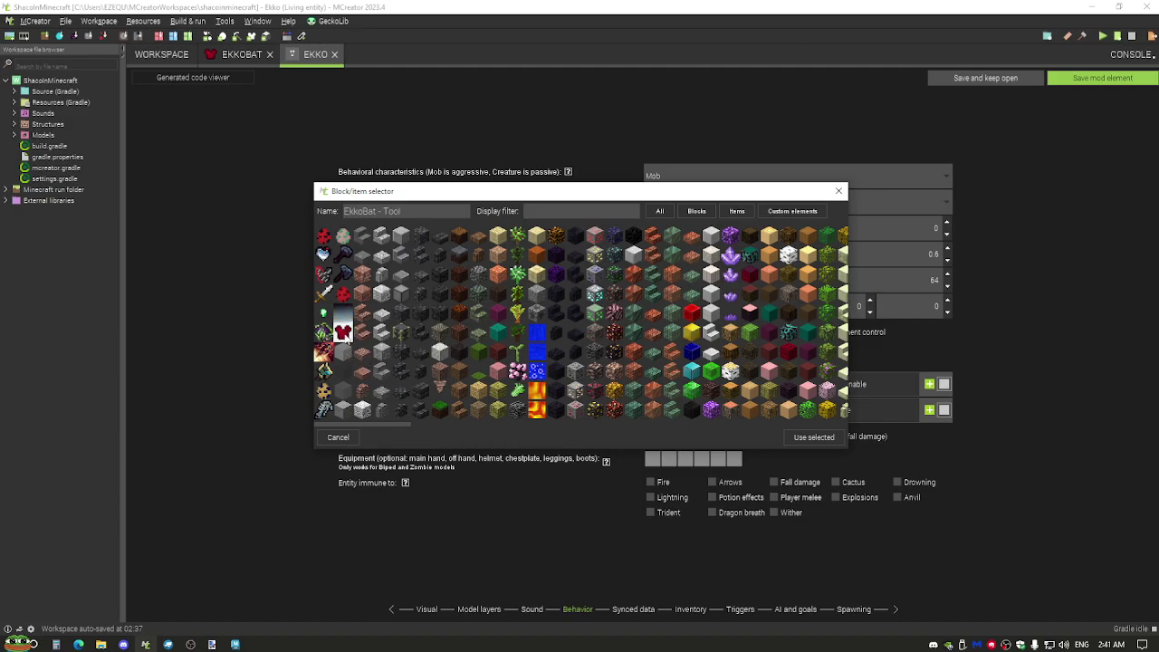
double_click(342, 337)
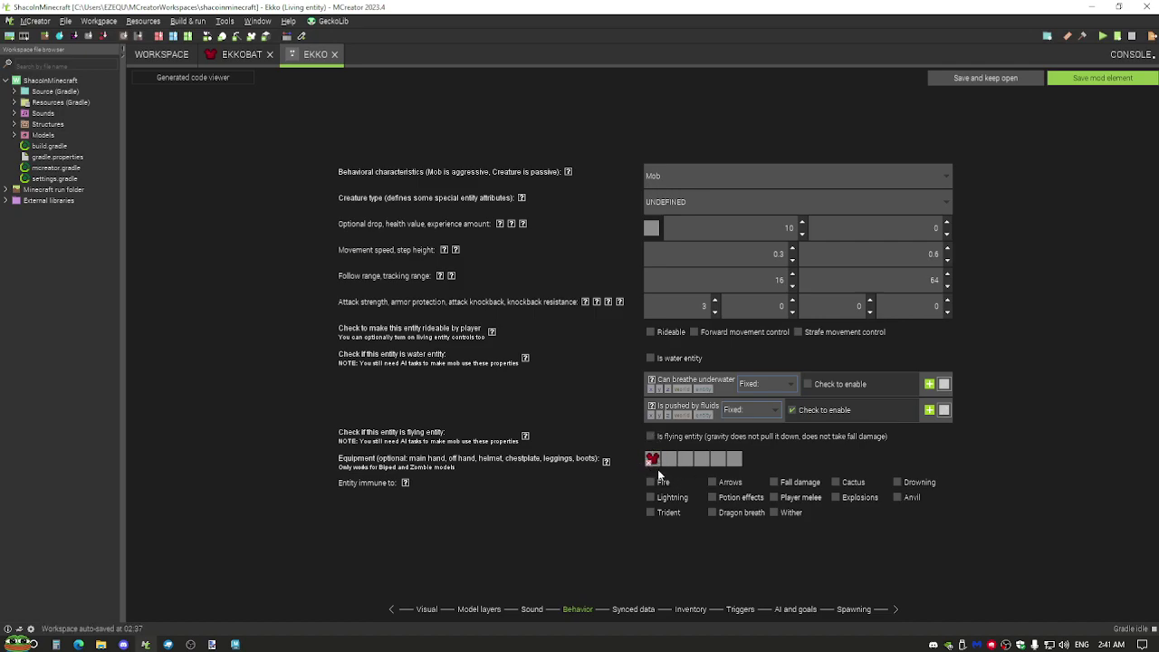
Try EkkoBat as the off-hand equipment instead, and return it to the main hand.
right_click(653, 462)
left_click(668, 462)
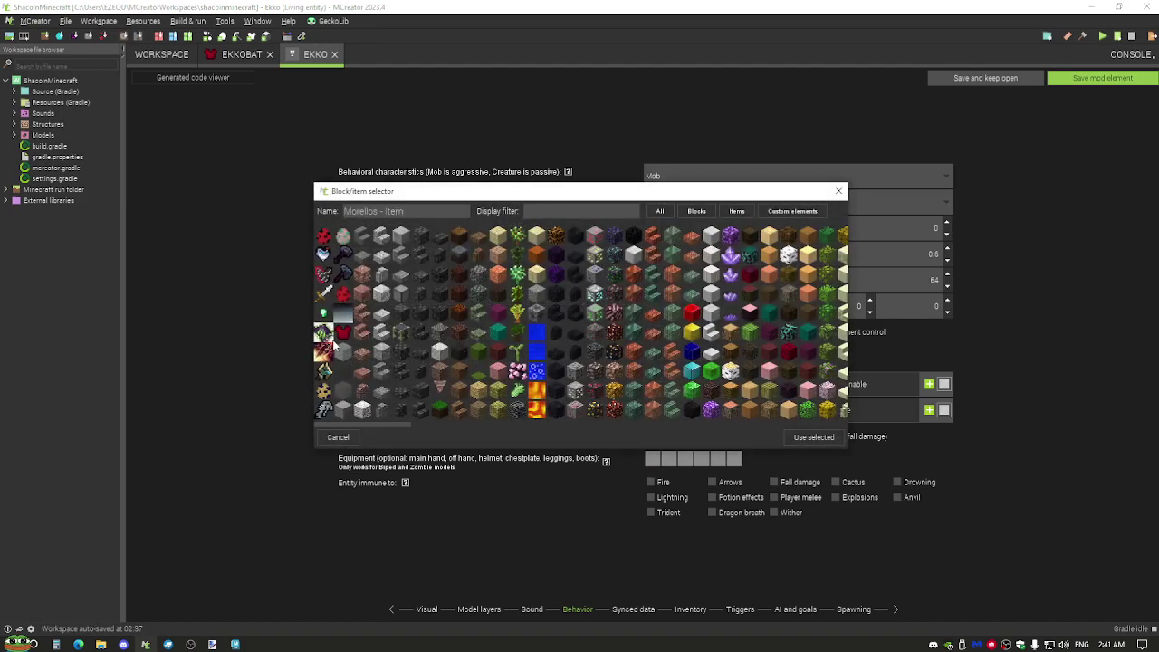
double_click(341, 333)
right_click(668, 462)
left_click(650, 462)
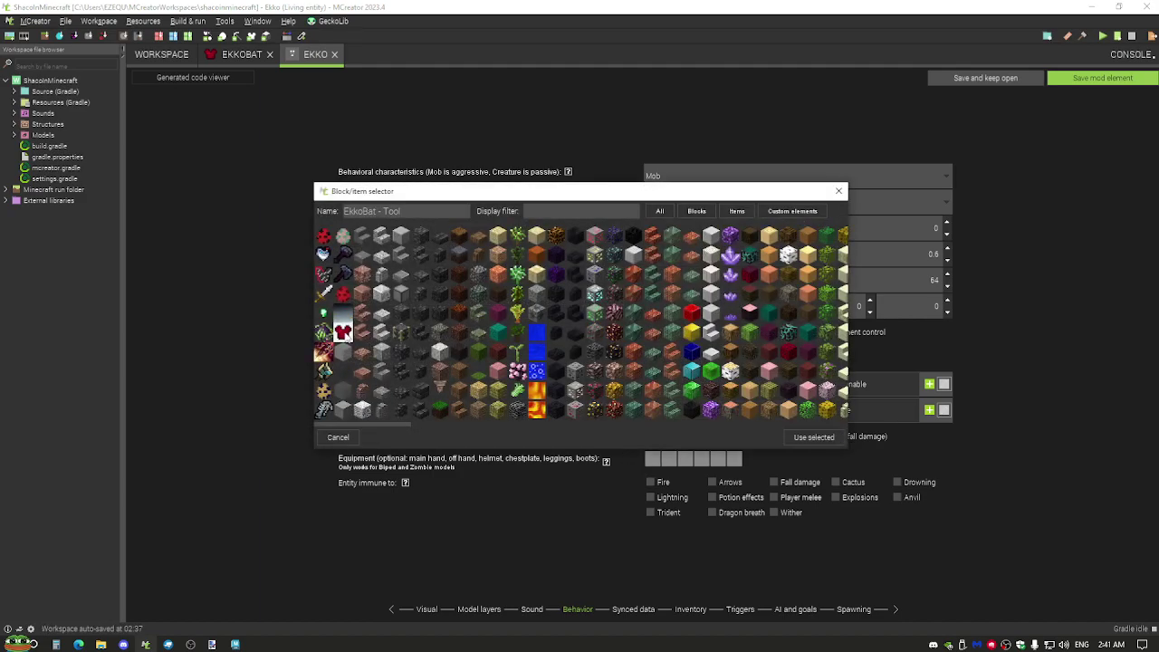
double_click(343, 333)
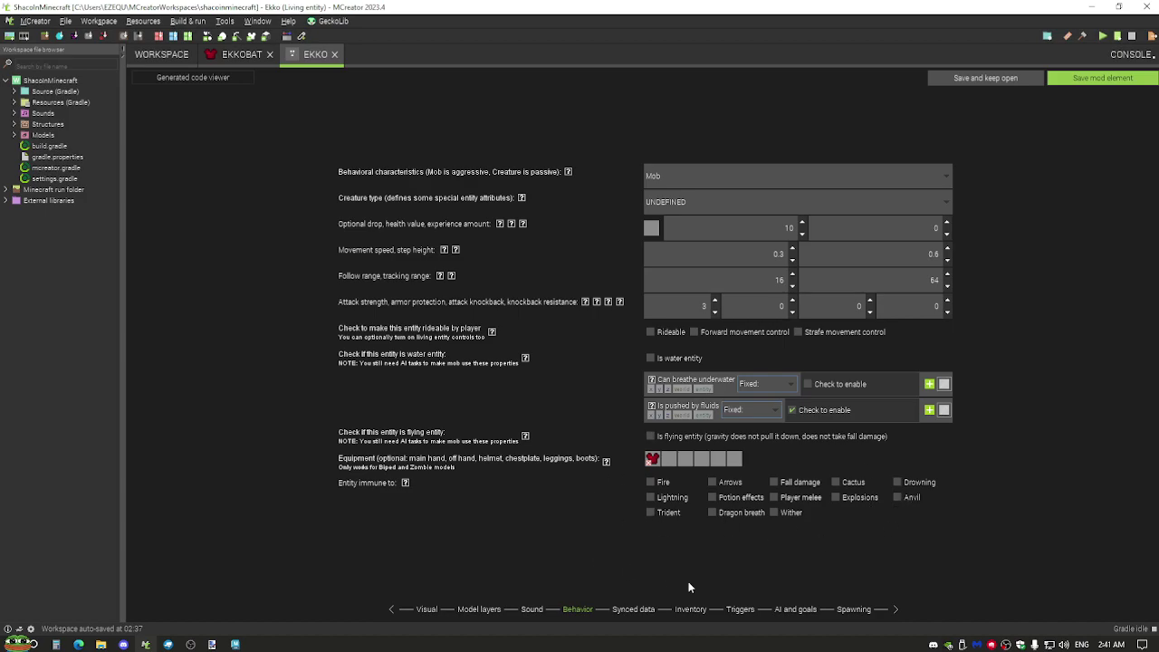
Add a combat task at the end of the AI goals list that attacks entities of type Player, nearby only.
left_click(632, 610)
left_click(690, 609)
left_click(739, 609)
left_click(795, 609)
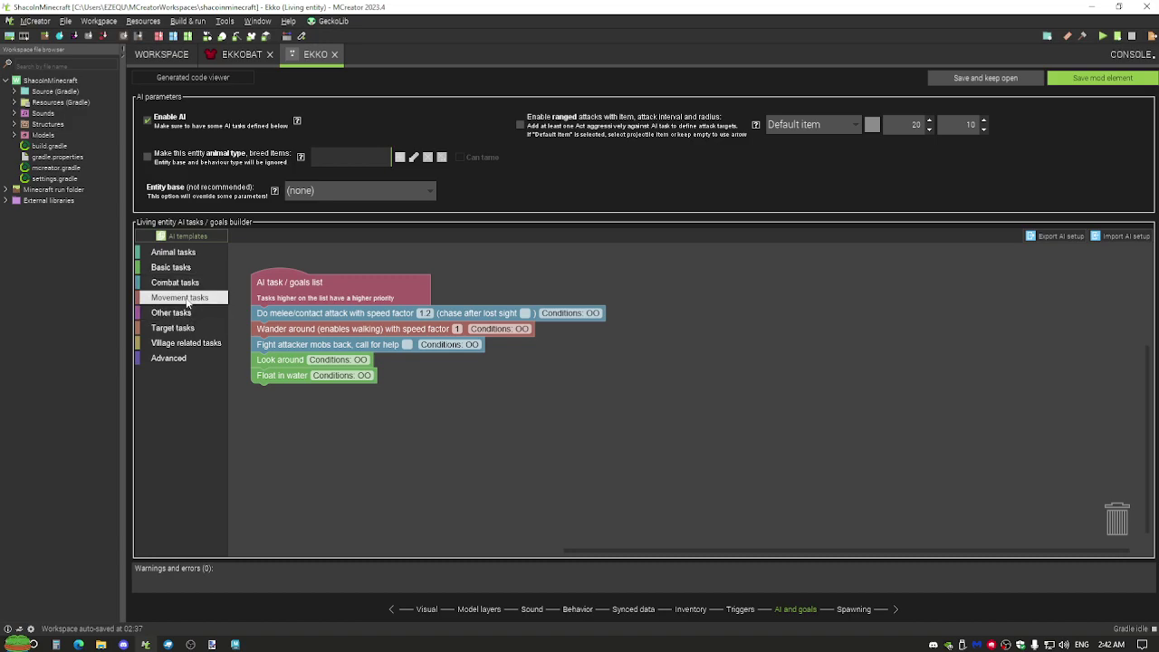
left_click(188, 285)
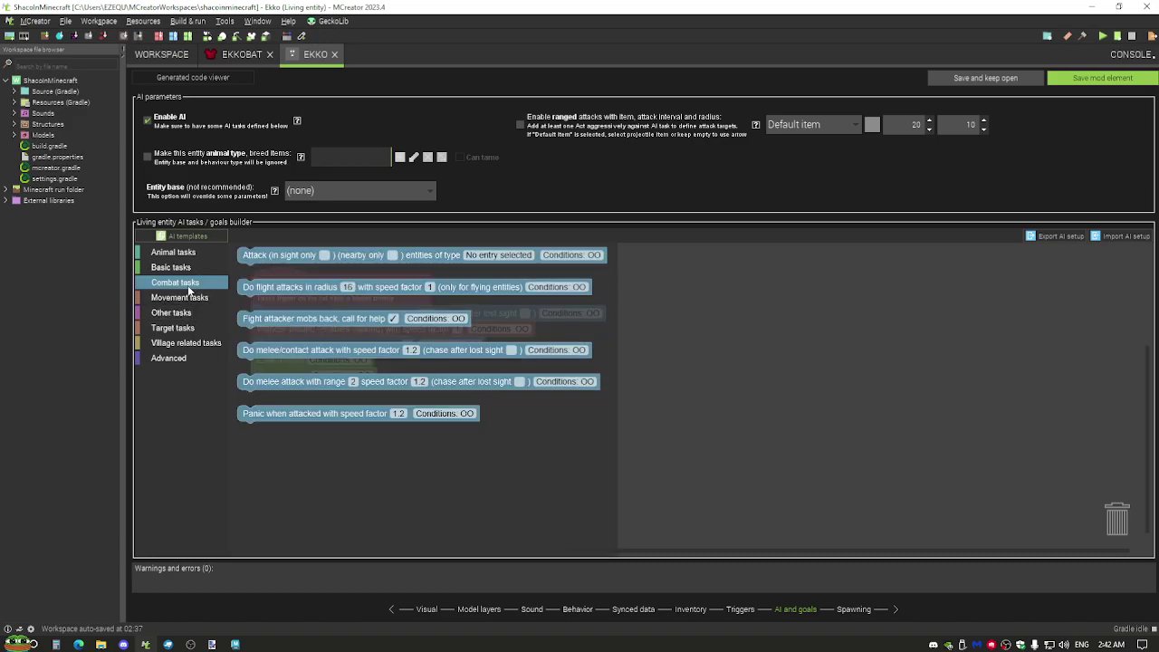
left_click_drag(269, 257, 282, 403)
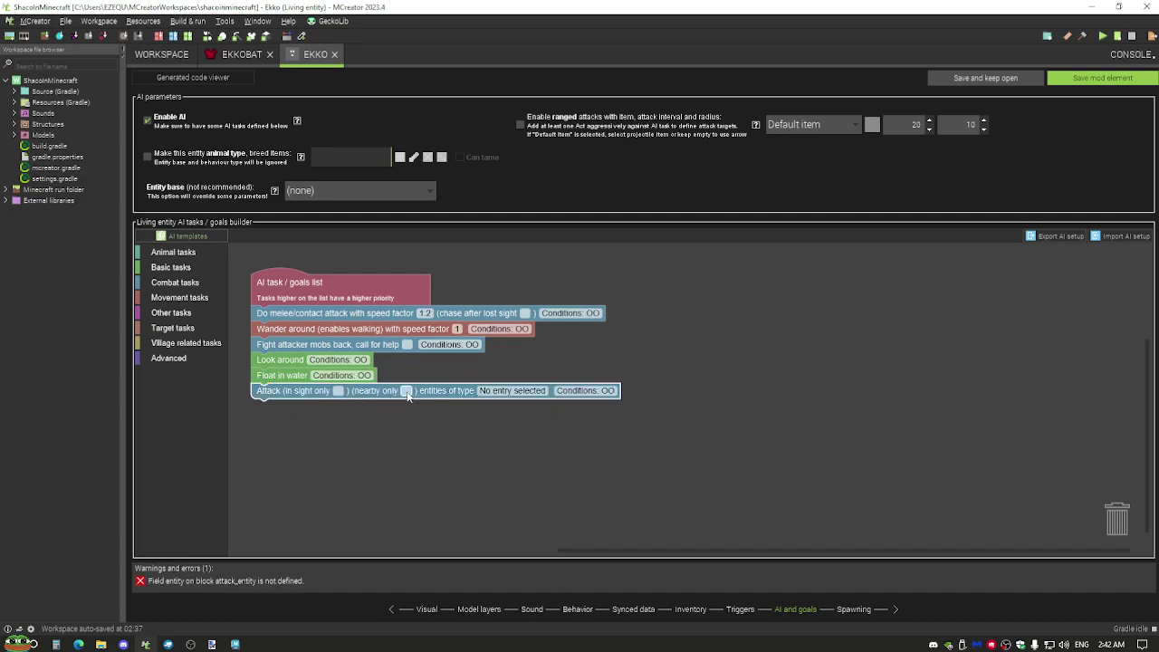
left_click(489, 394)
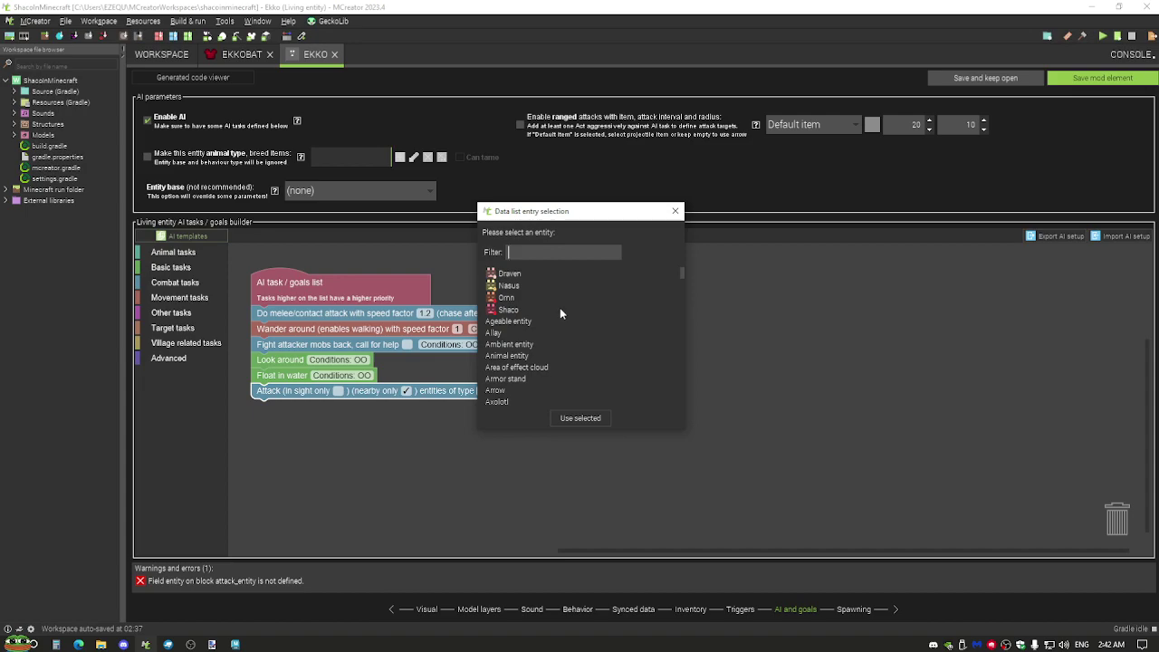
type("pla")
double_click(507, 295)
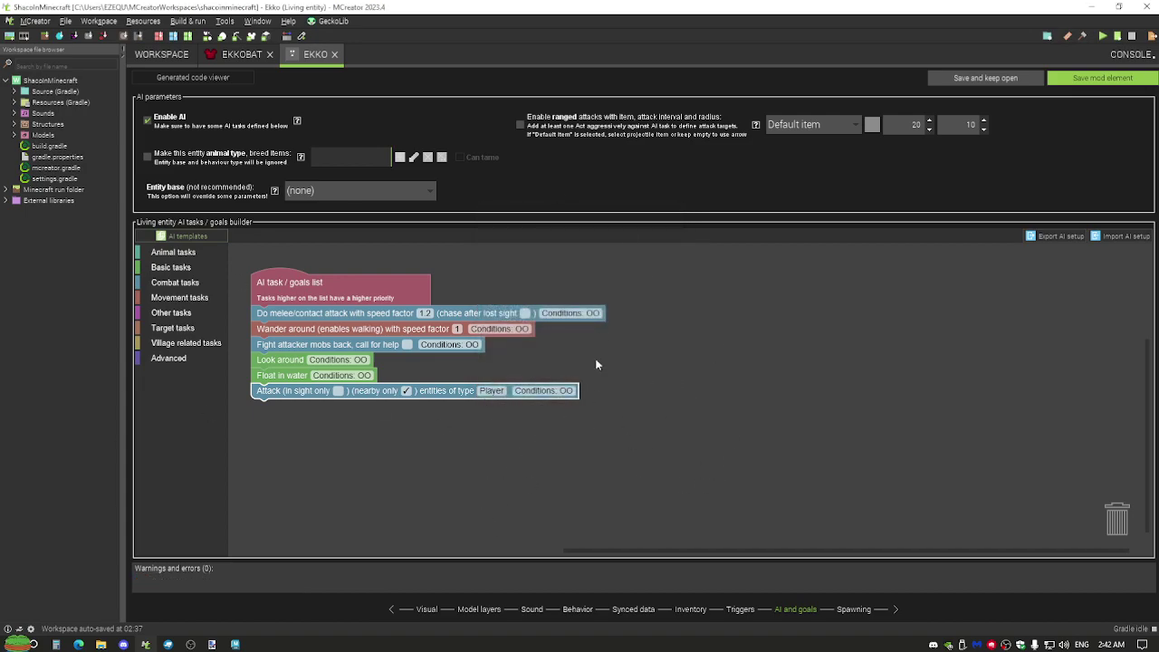
Save the Ekko entity with its default spawning settings and run the Minecraft client, opening a singleplayer world.
left_click(867, 610)
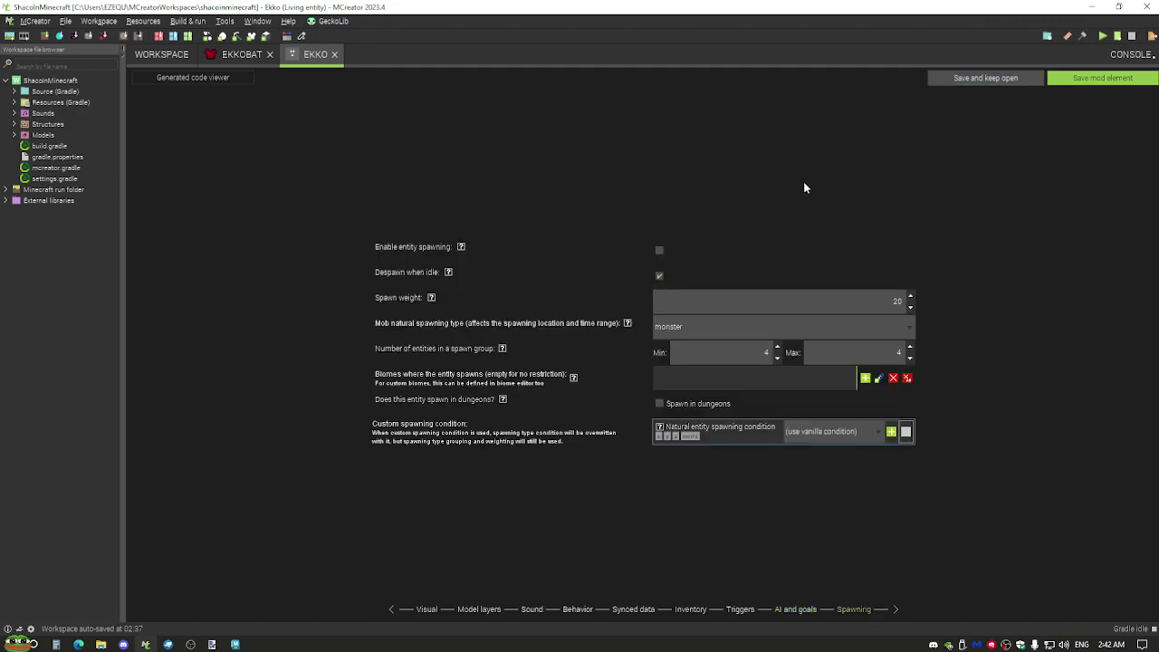
left_click(1101, 36)
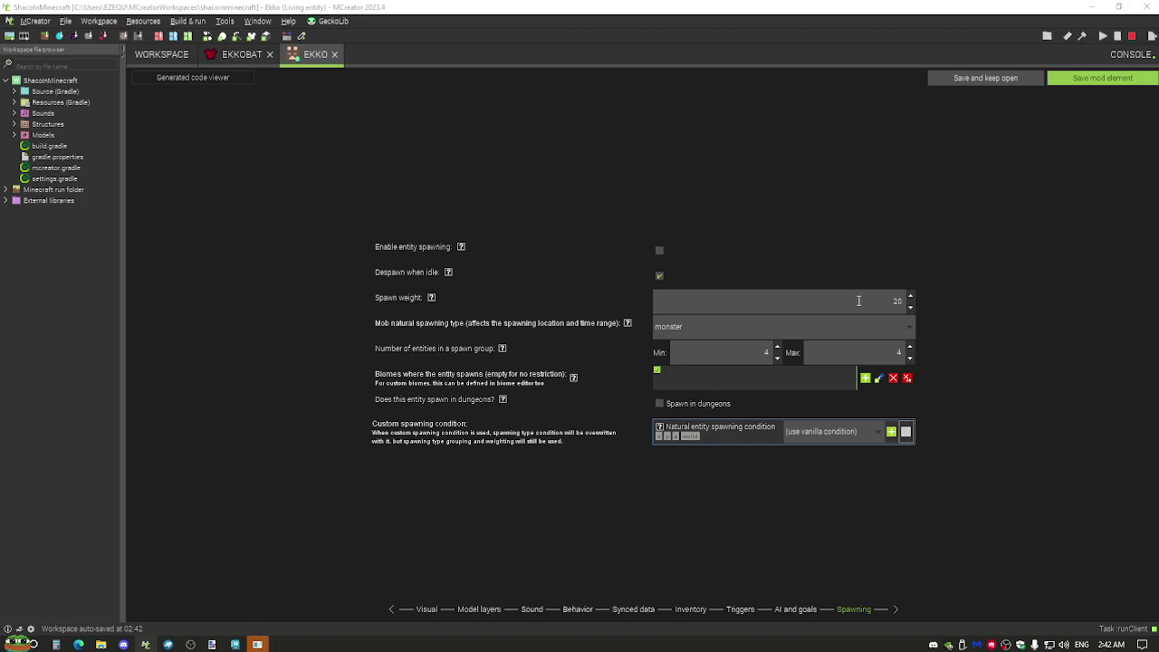
left_click(799, 173)
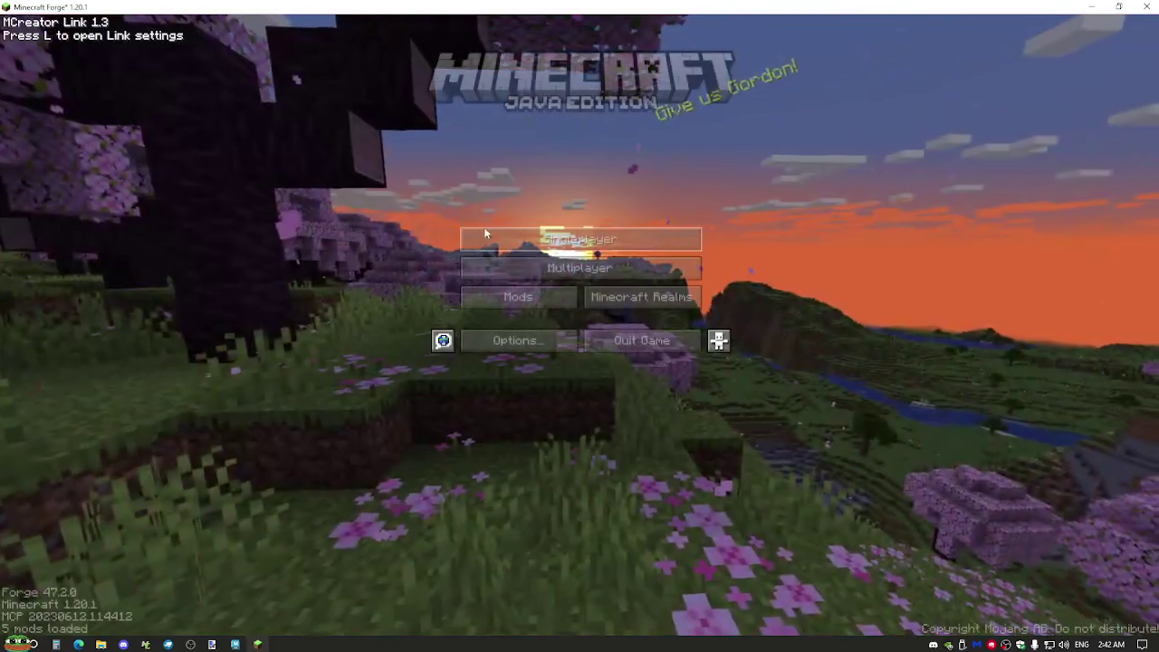
left_click(496, 231)
double_click(525, 106)
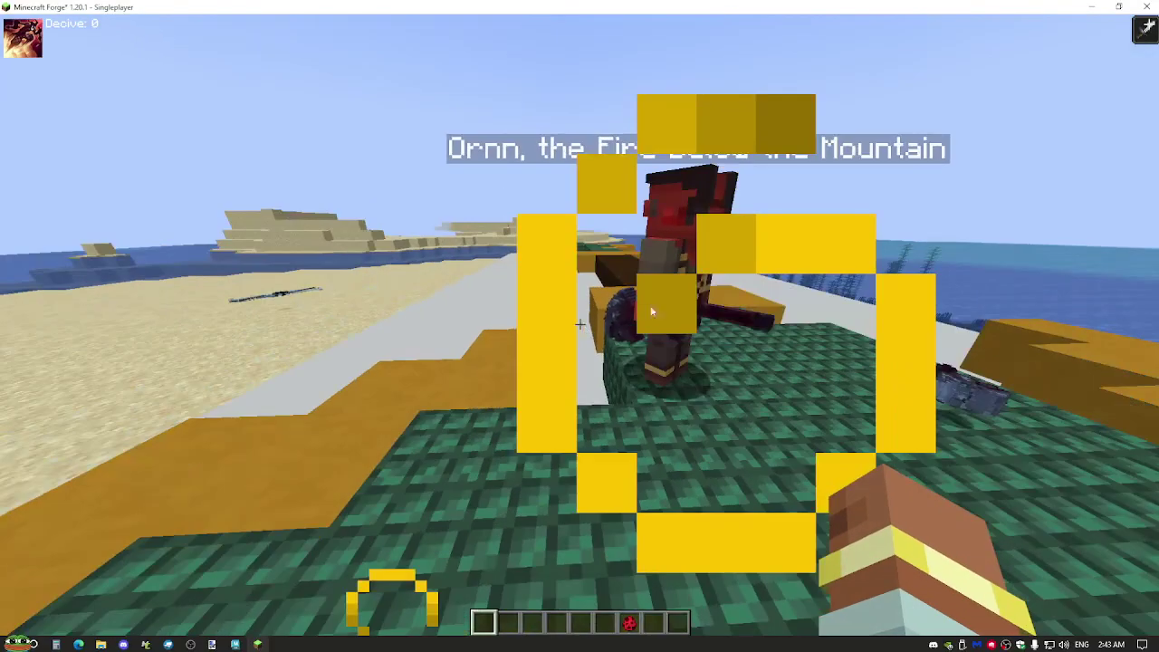
Search the creative inventory for "ekko", add the spawn egg and Ekko's Bat to the hotbar, and try out the bat.
type("e")
type("ekko")
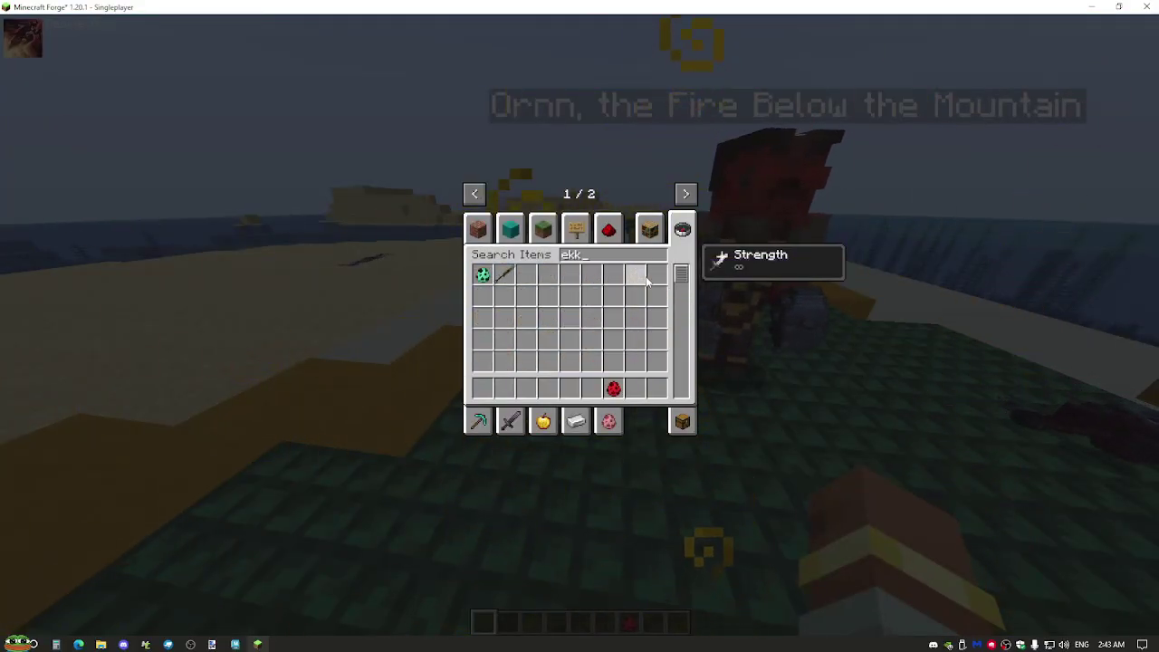
left_click(482, 275, "shift")
left_click(505, 275, "shift")
key("e")
key("2")
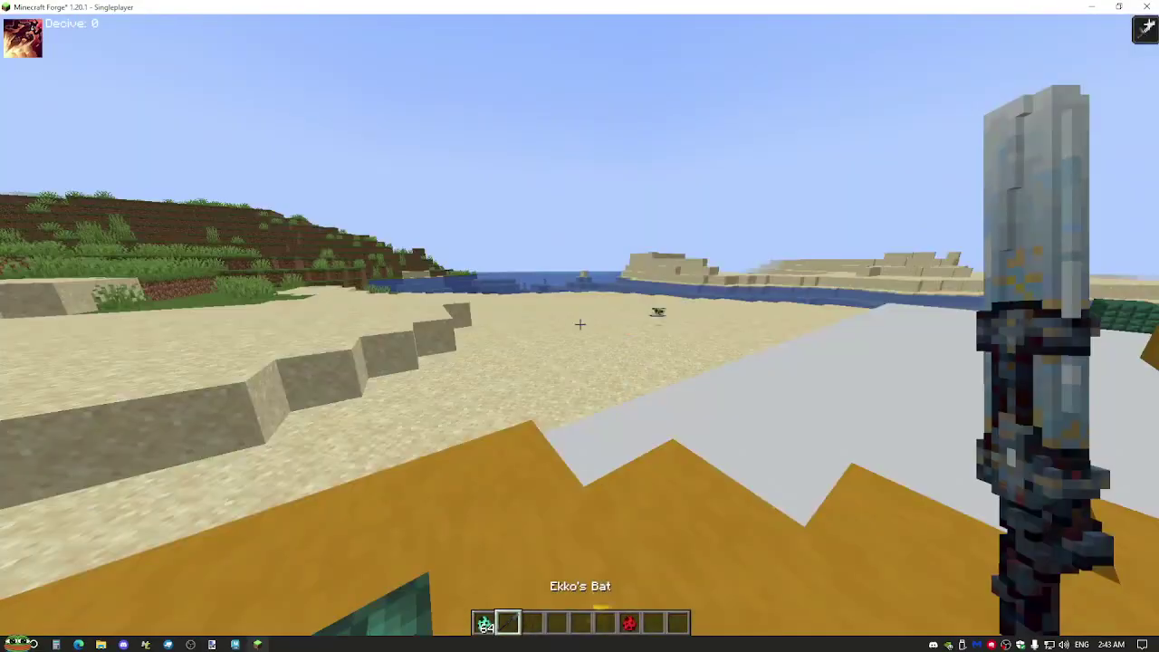
right_click(579, 323)
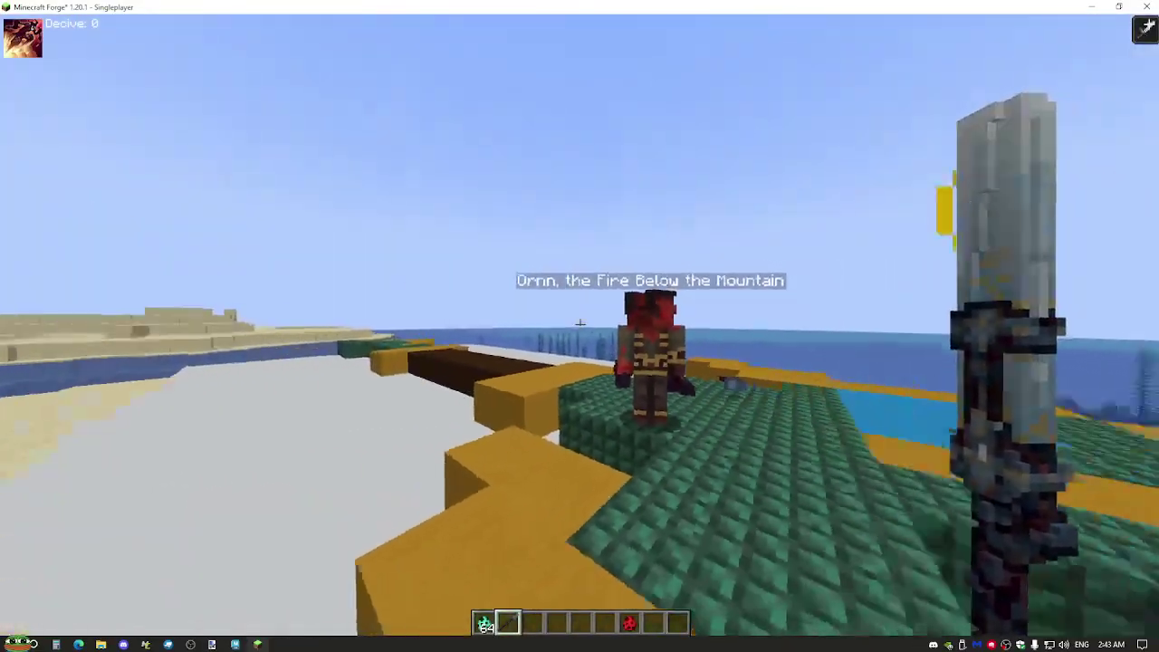
Pause the game, switch to MCreator and look through the workspace's 3D models, variables and texture files.
key("Escape")
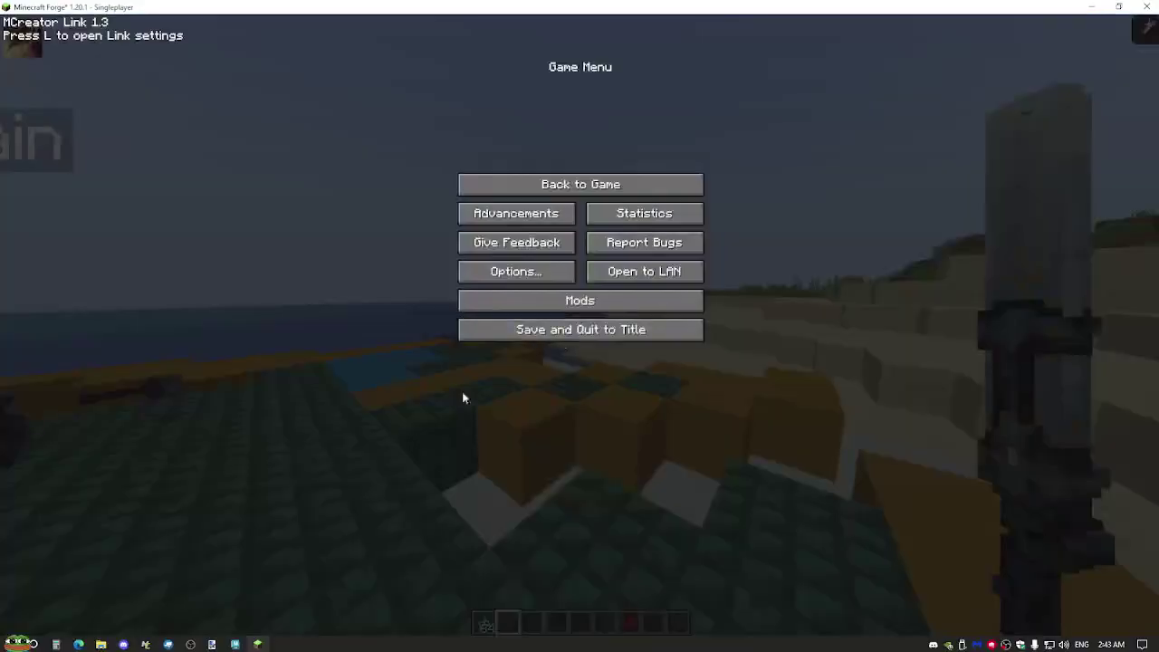
left_click(145, 643)
left_click(181, 54)
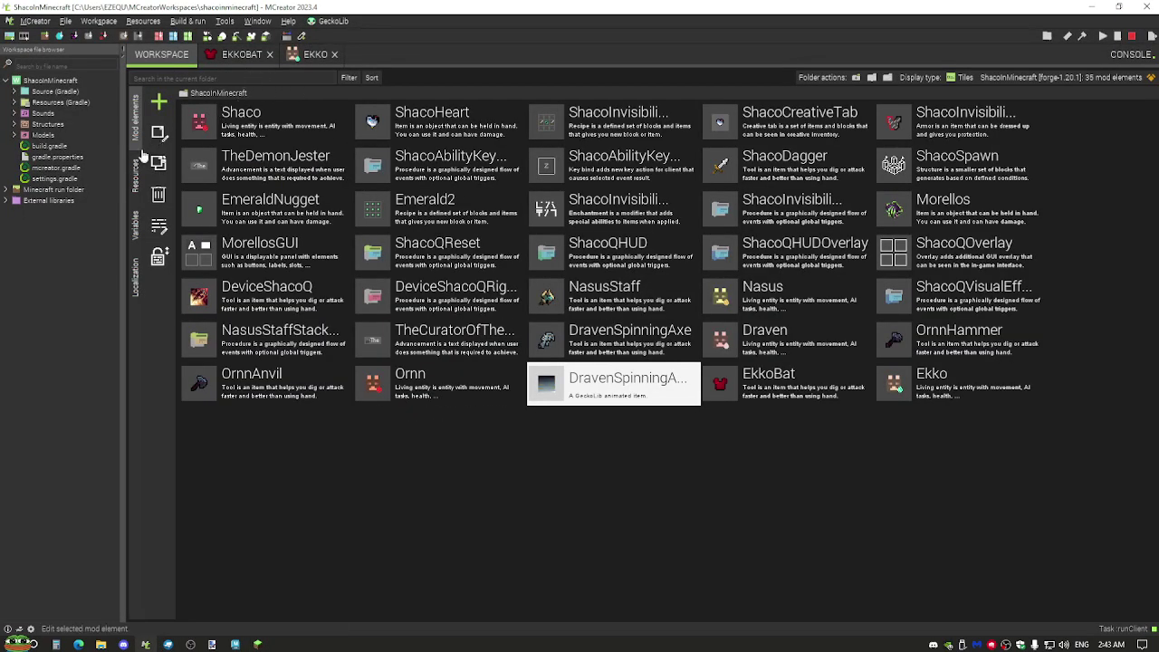
left_click(135, 185)
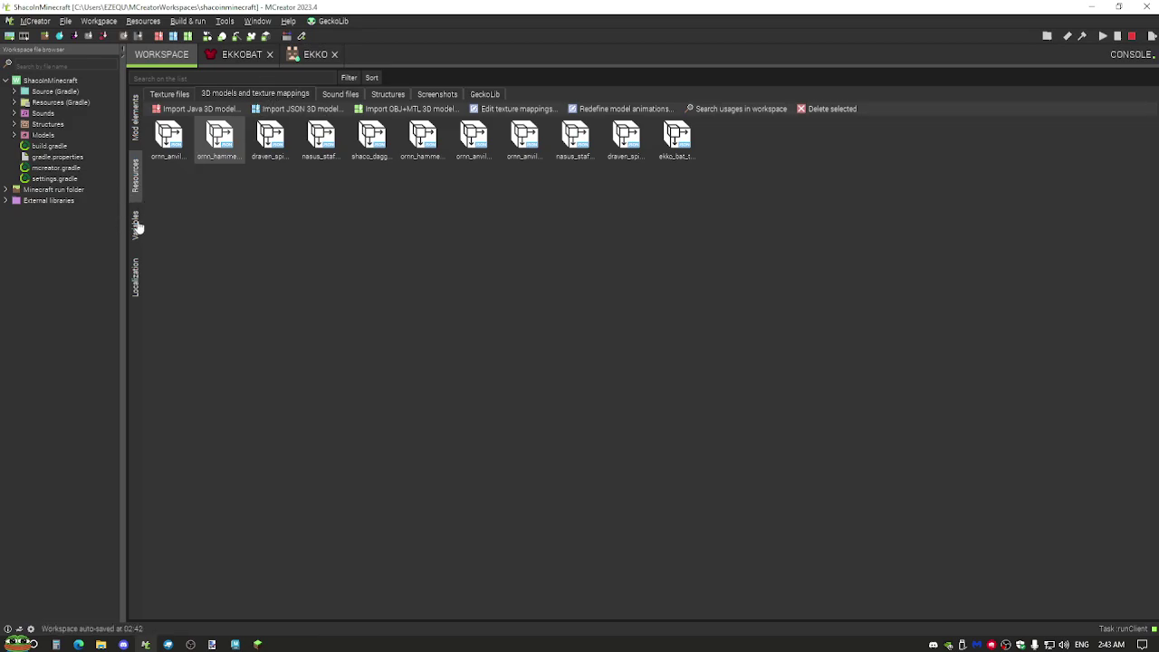
left_click(135, 225)
left_click(134, 131)
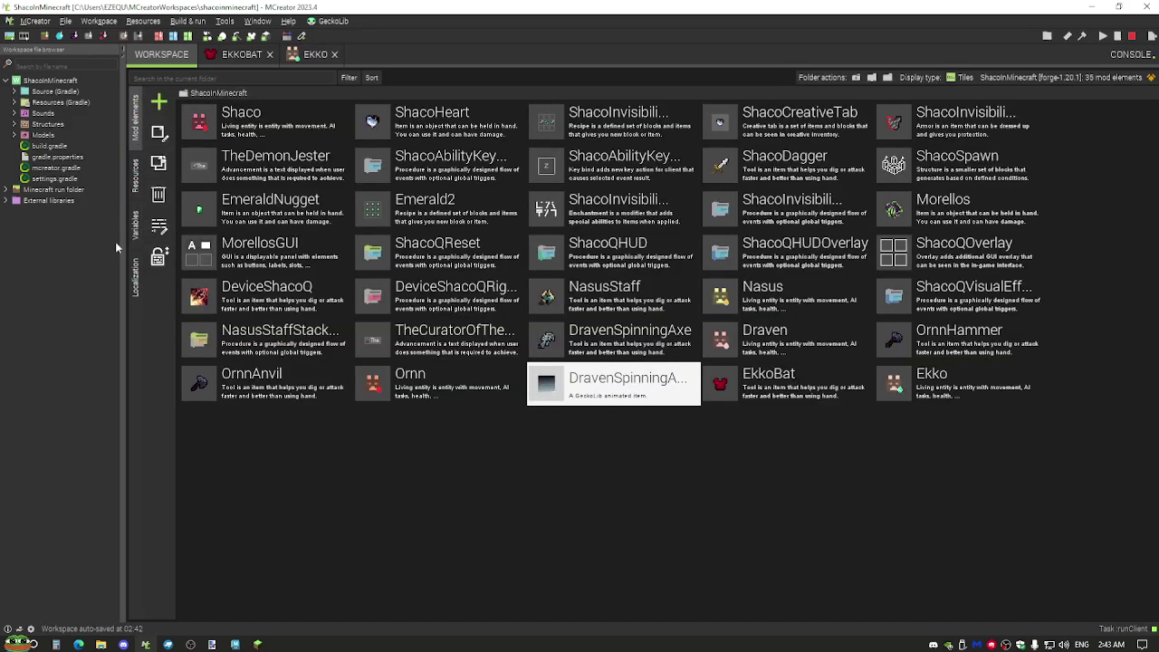
left_click(138, 186)
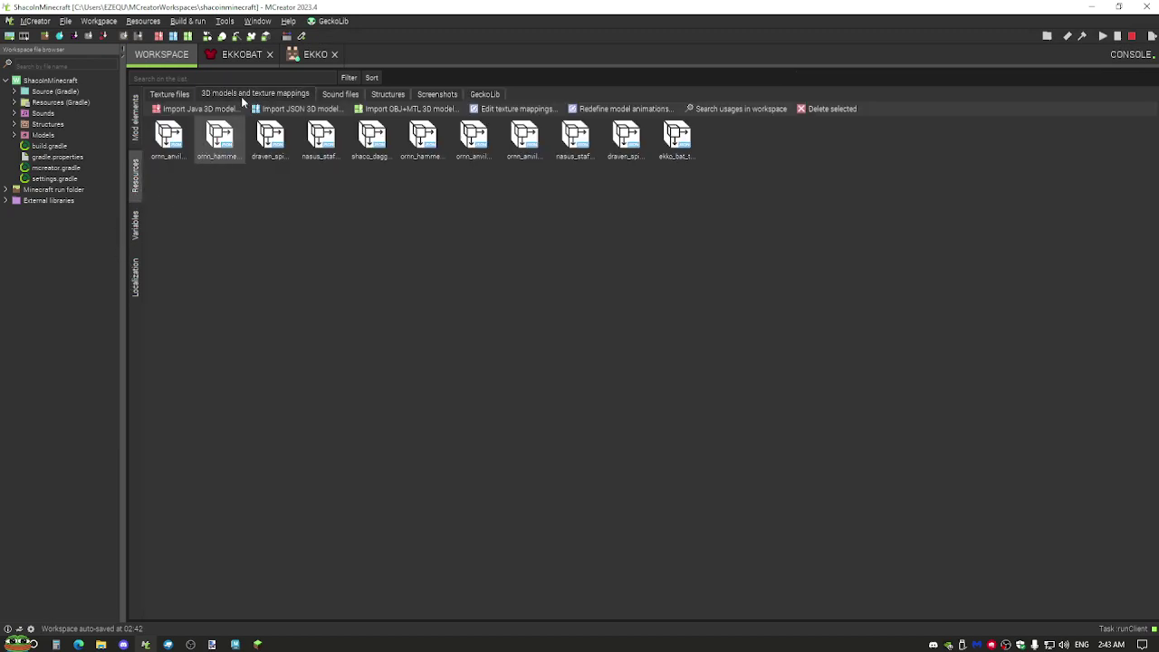
left_click(170, 94)
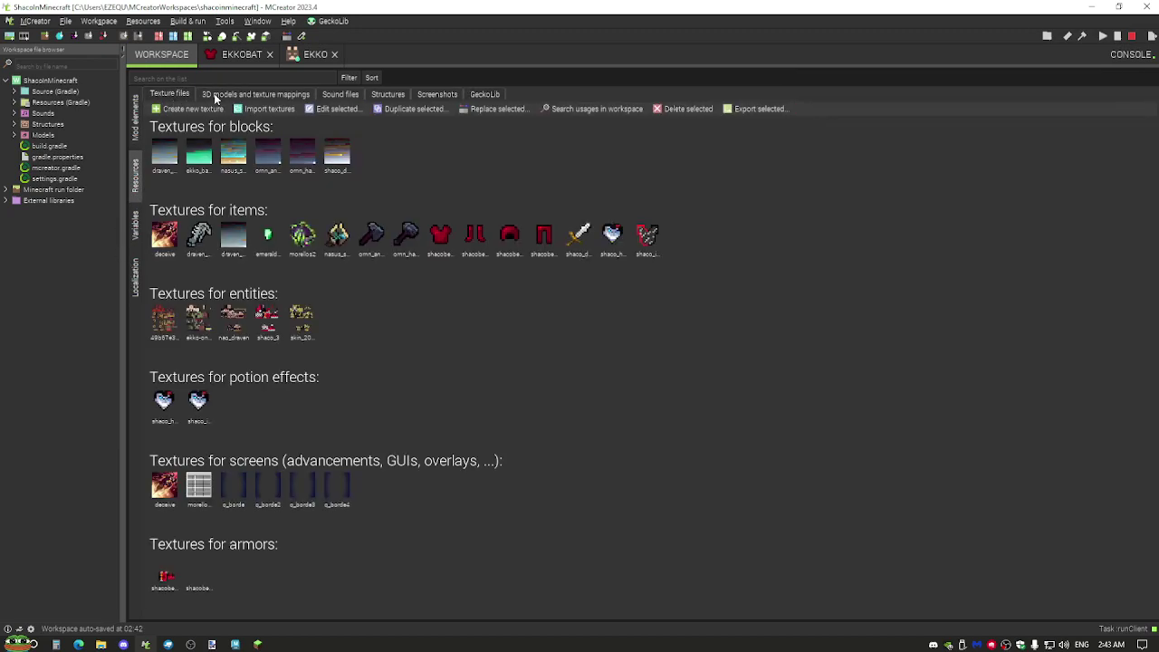
Select the Ekko bat block texture in the texture mapping of the Ekko bat 3D model.
left_click(213, 95)
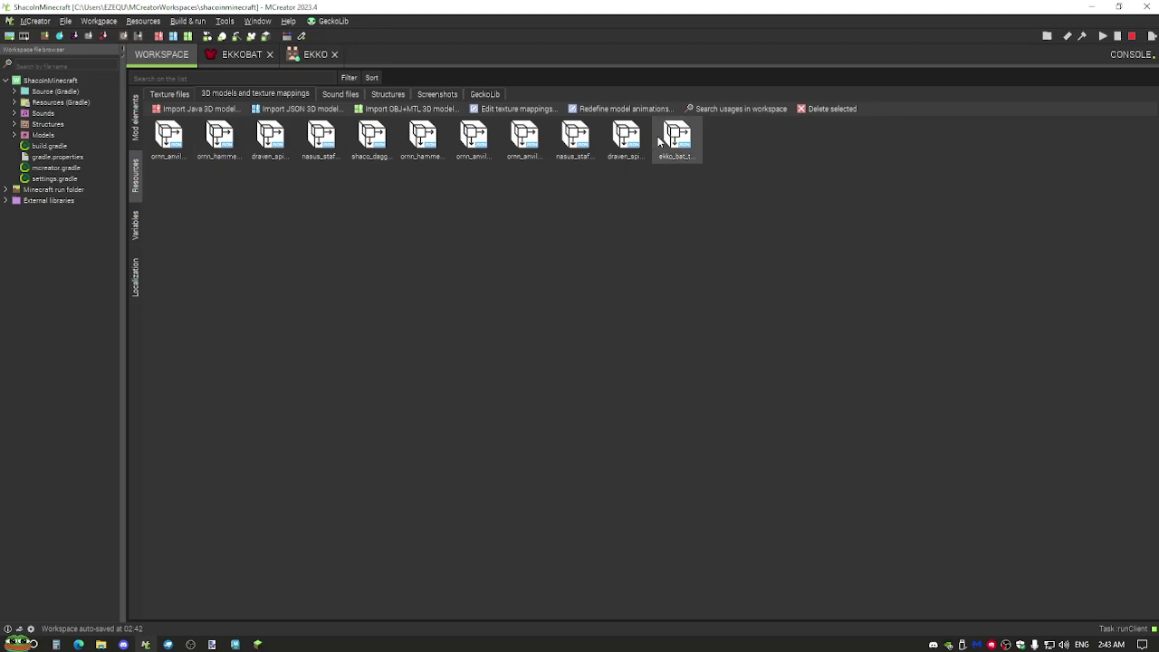
left_click(638, 223)
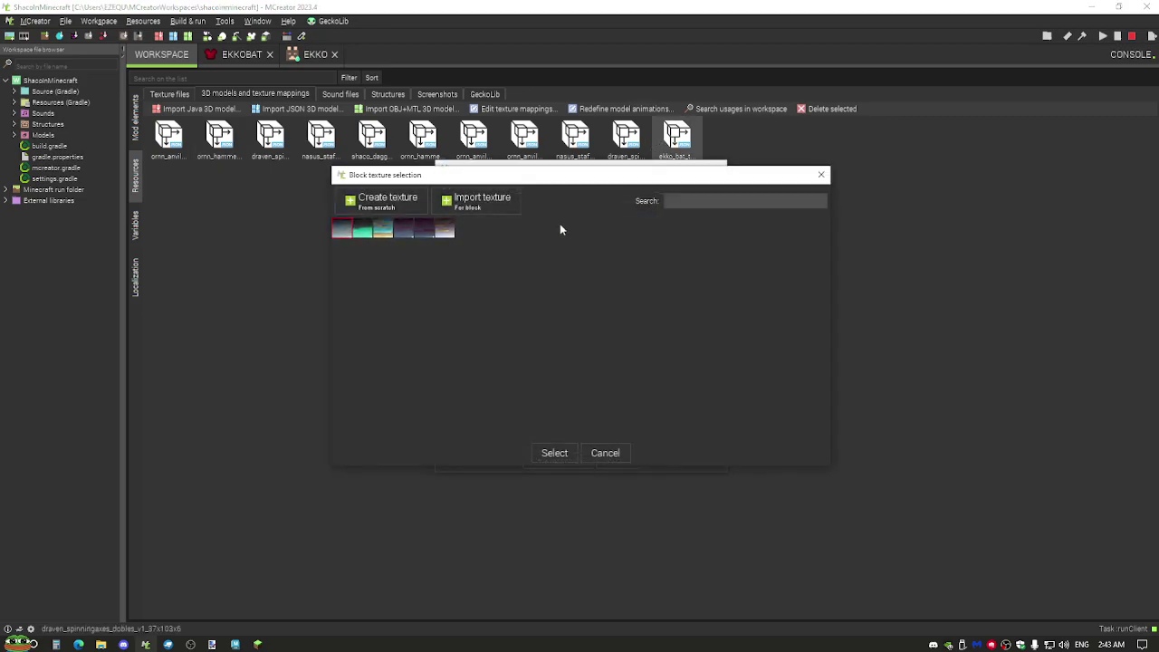
left_click(361, 231)
left_click(564, 452)
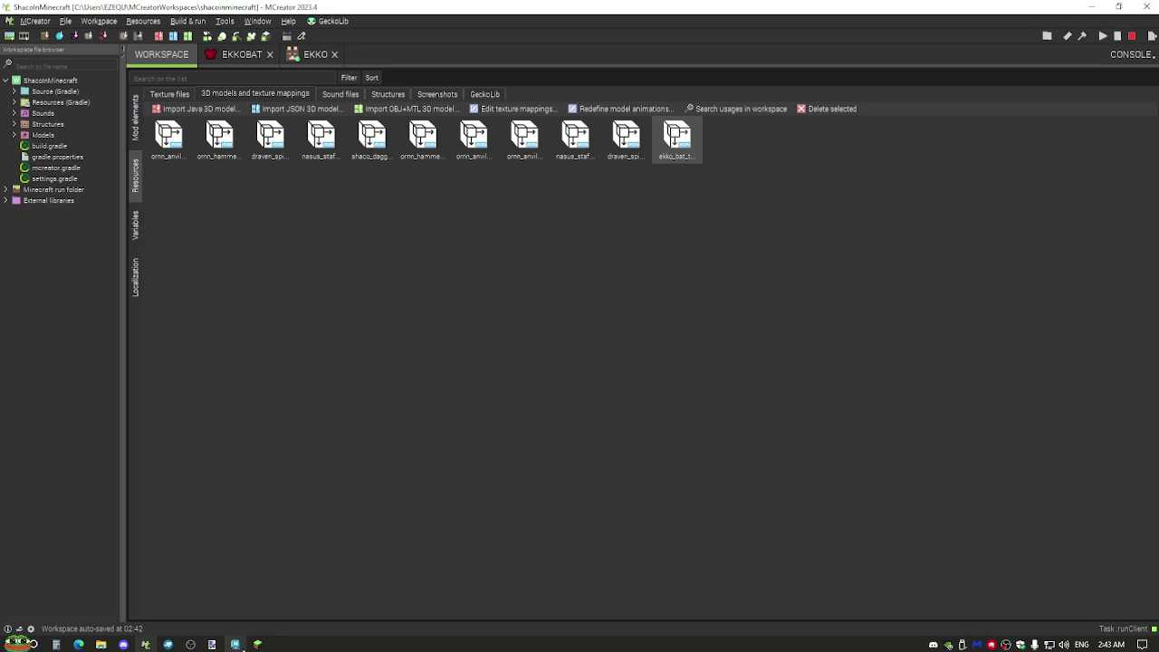
Return to Minecraft, spawn Ekko on the sand with the spawn egg and attack him with Ekko's Bat.
left_click(257, 644)
key("Escape")
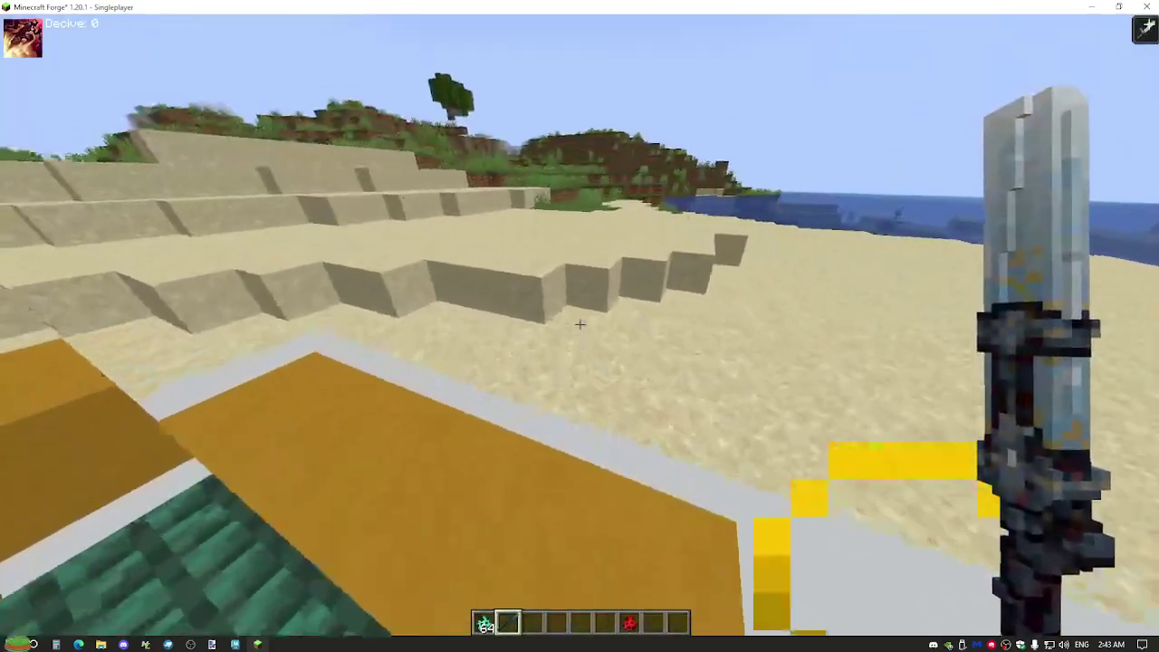
scroll(579, 323, "up", 1)
right_click(579, 323)
scroll(579, 323, "down", 1)
scroll(580, 323, "down", 1)
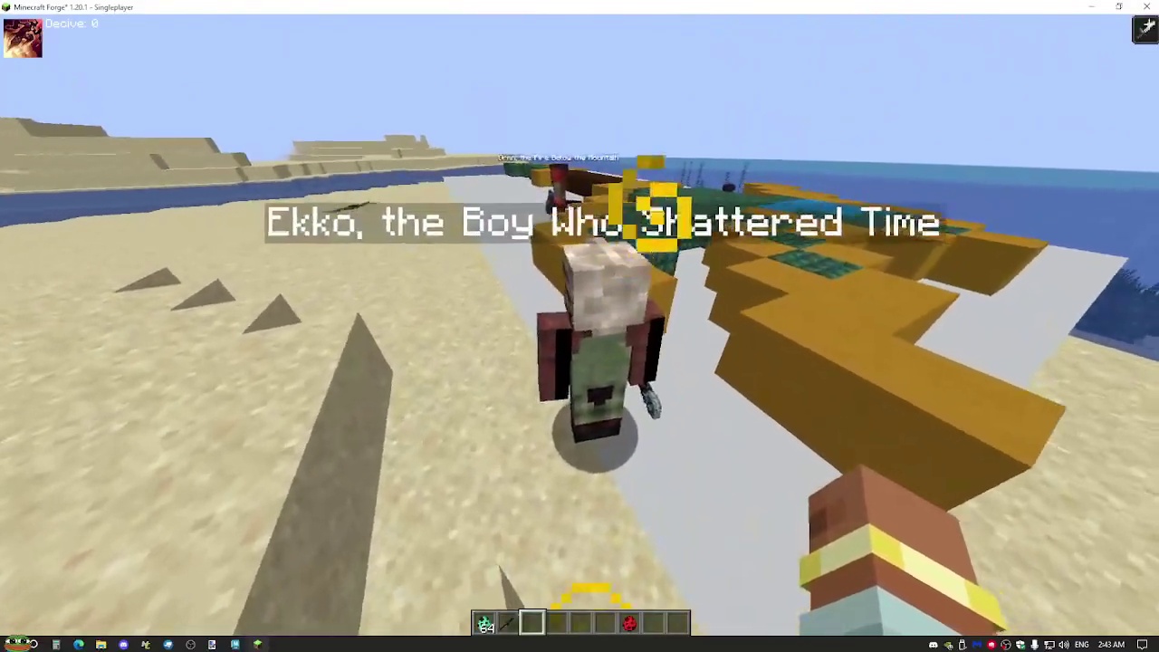
key("2")
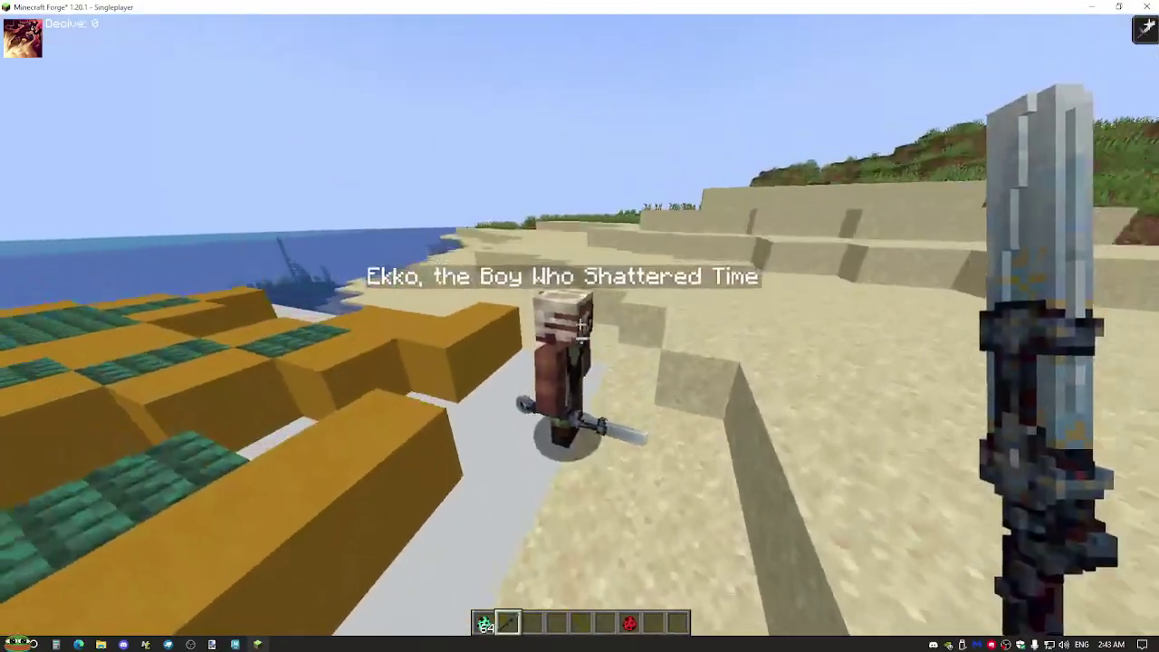
left_click(581, 323)
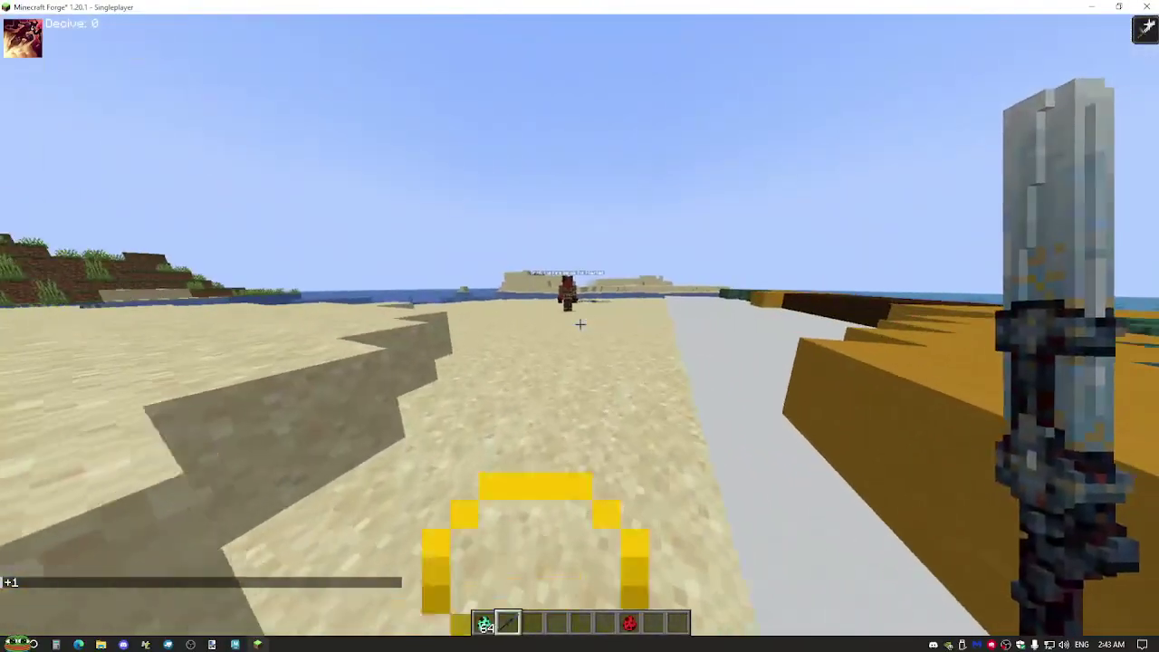
Attack Ekko with Ekko's Bat and clear the red spawn egg from the hotbar.
left_click(580, 323)
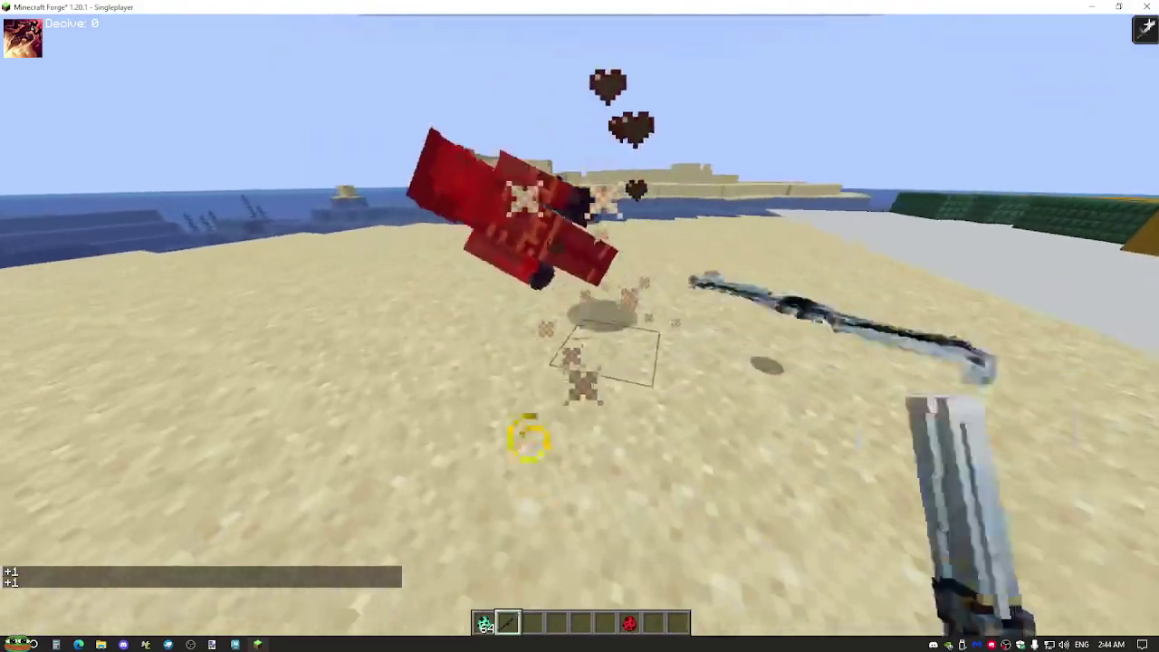
key("e")
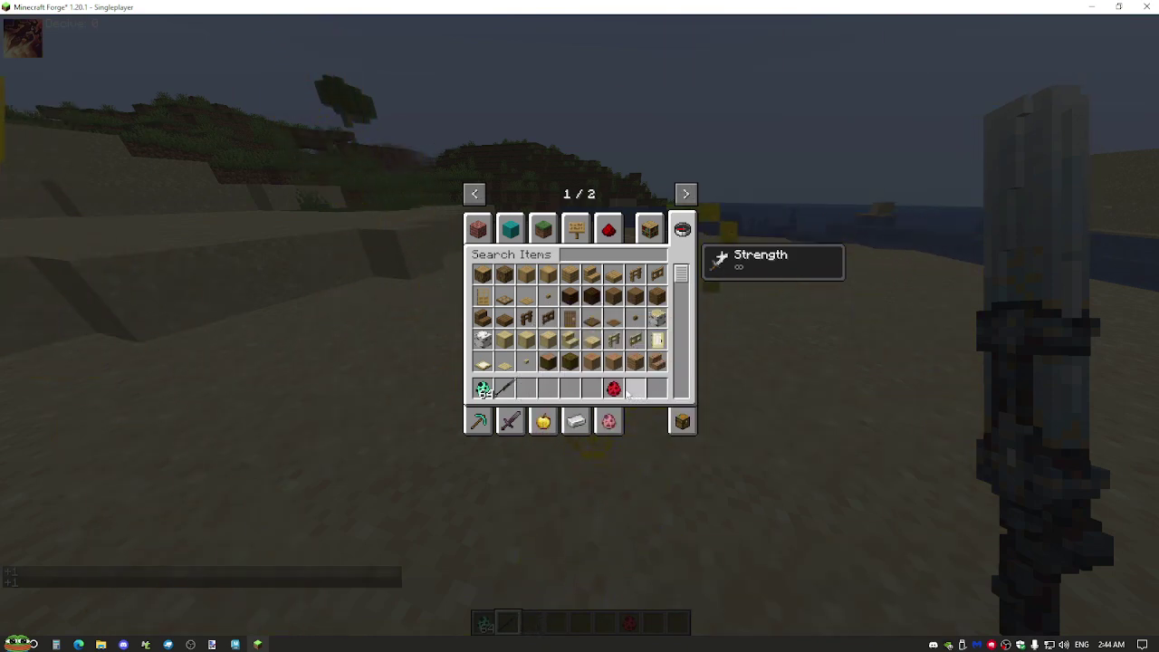
key("e")
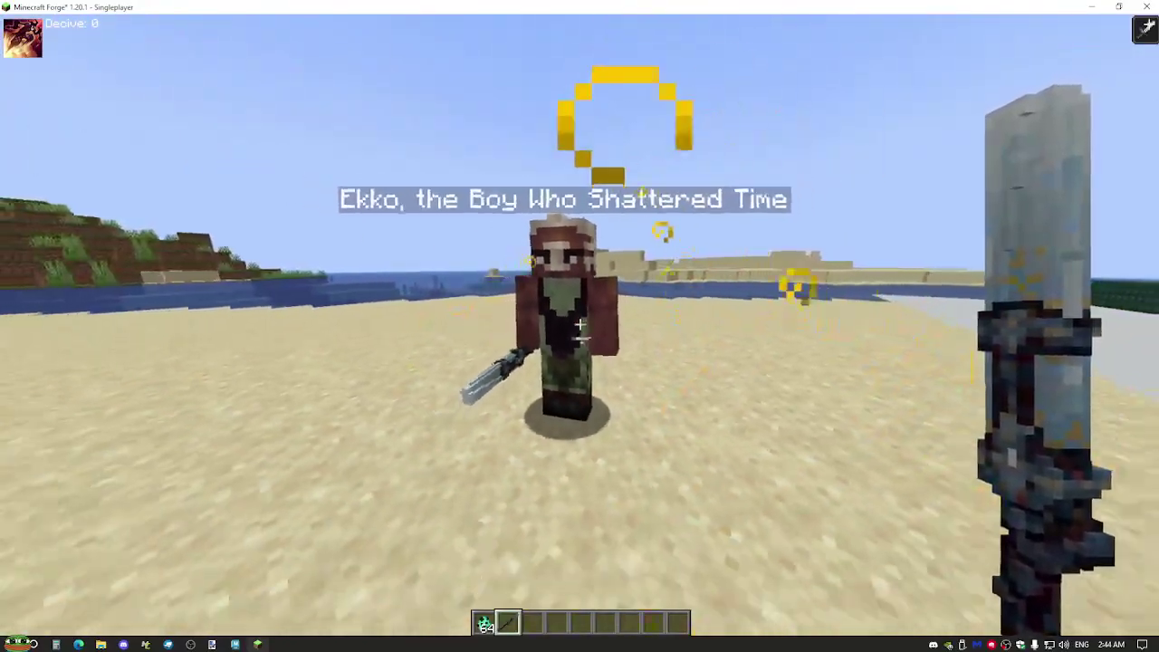
Fight Ekko with the bat in survival mode and return to creative mode with /gamemode creative.
type("ga")
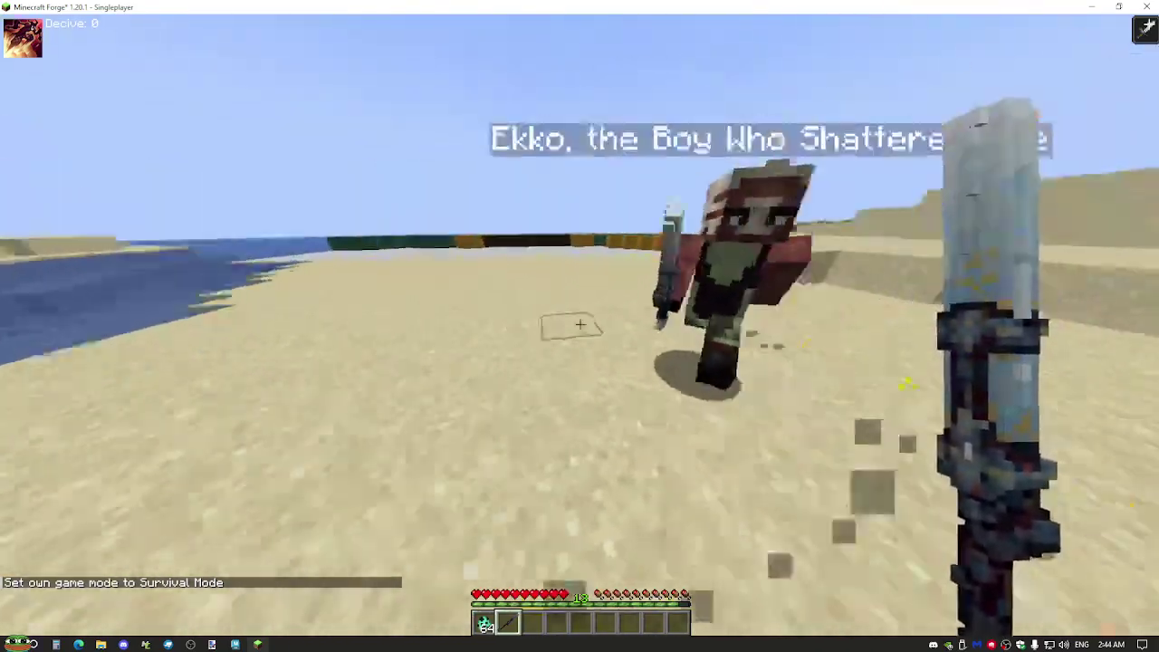
left_click(579, 324)
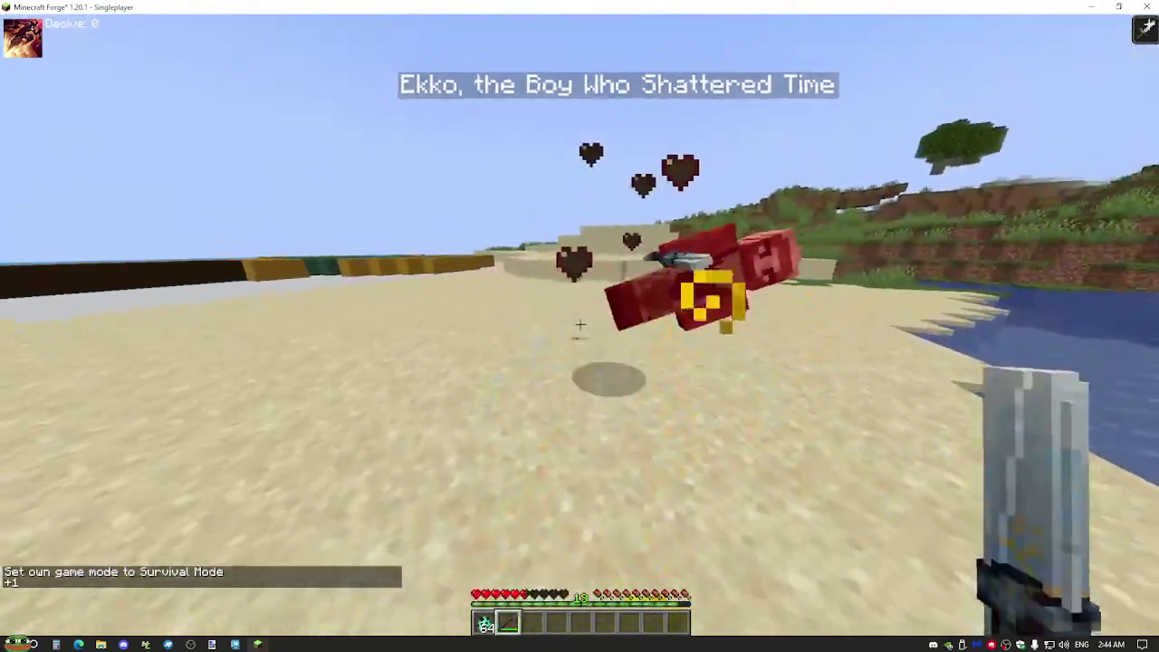
key("slash")
type("gamemode creative")
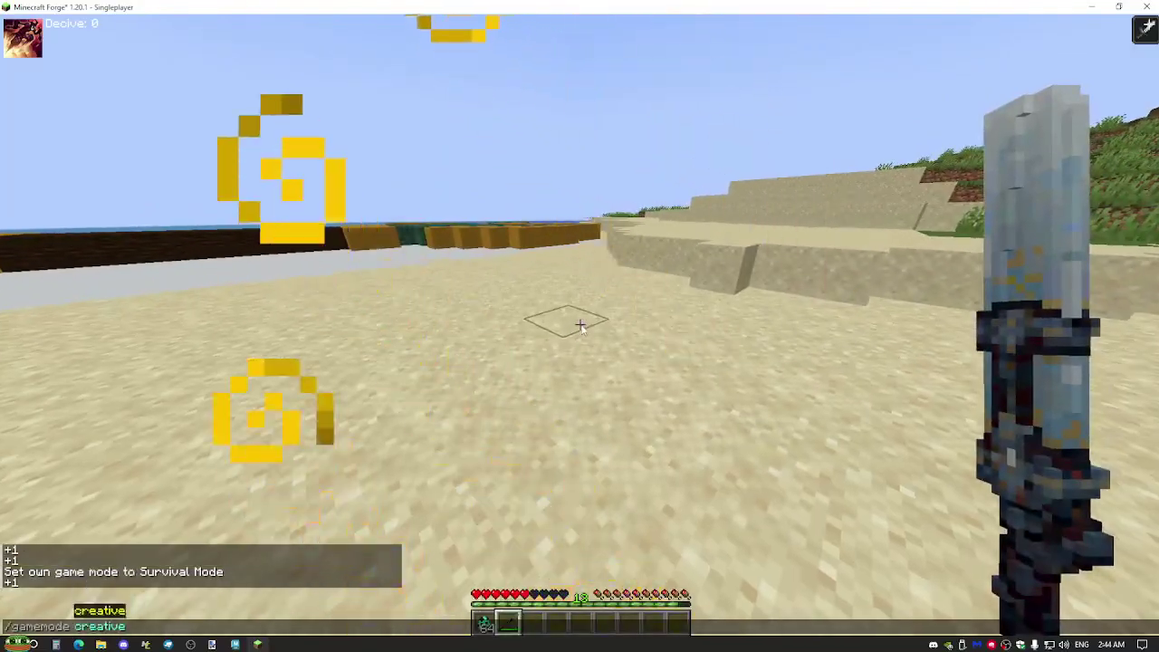
key("Return")
Check the tooltip of Ekko's Bat in the inventory, and review the EkkoBat triggers, properties and visual settings in MCreator.
scroll(579, 325, "down", 2)
key("e")
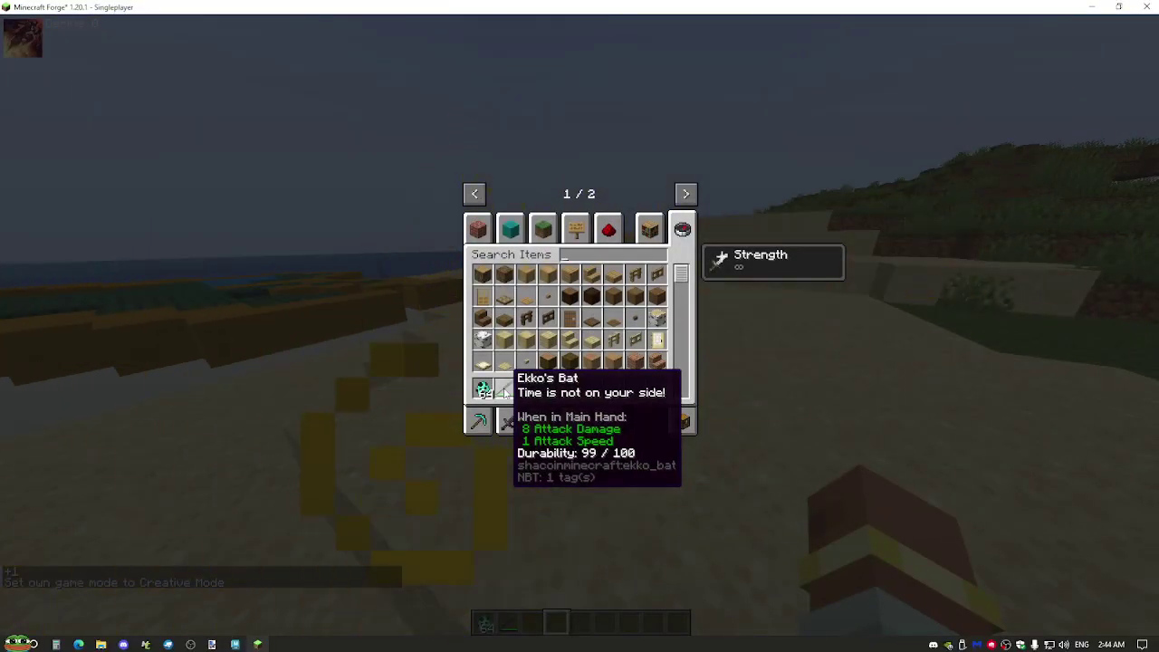
left_click(145, 644)
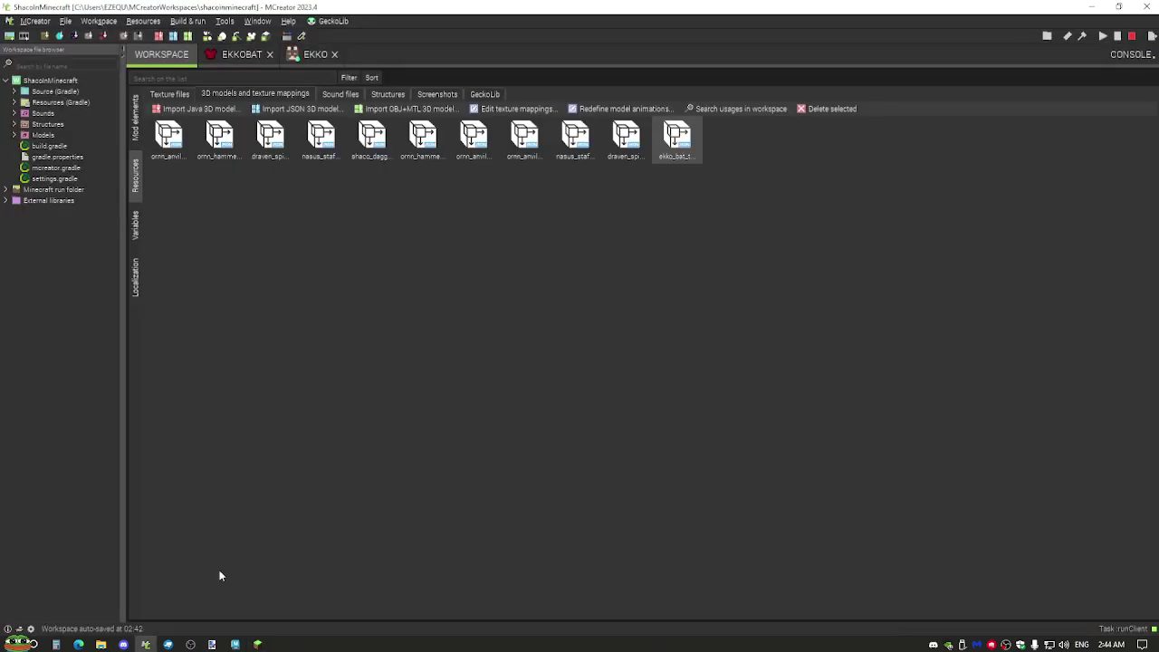
left_click(240, 55)
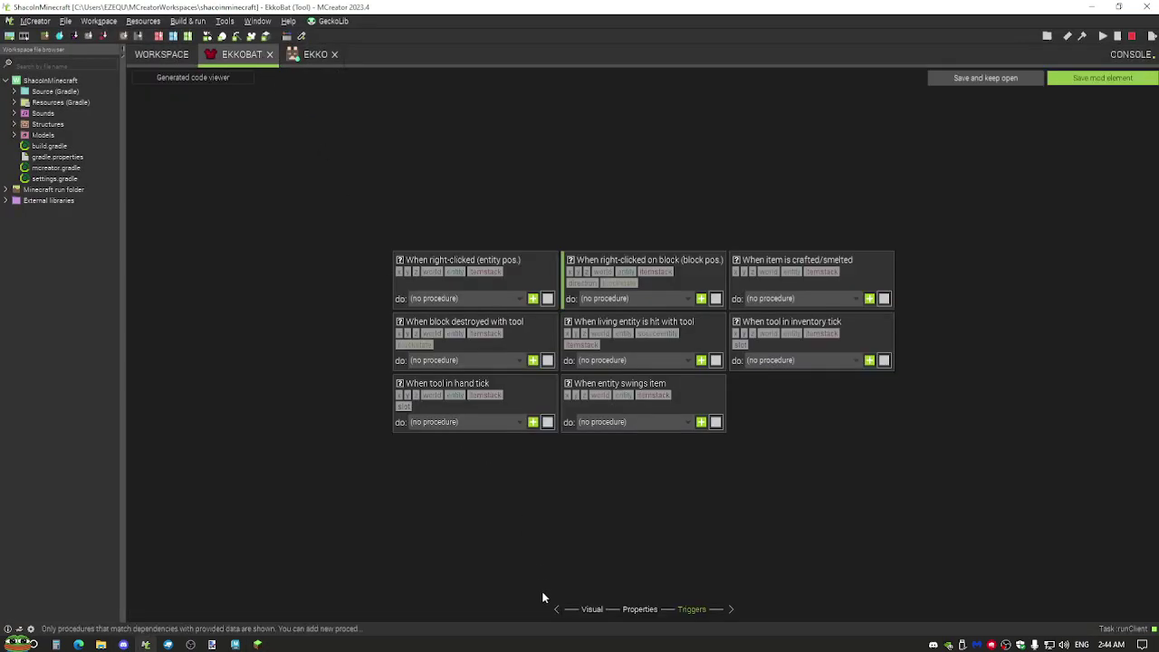
left_click(638, 609)
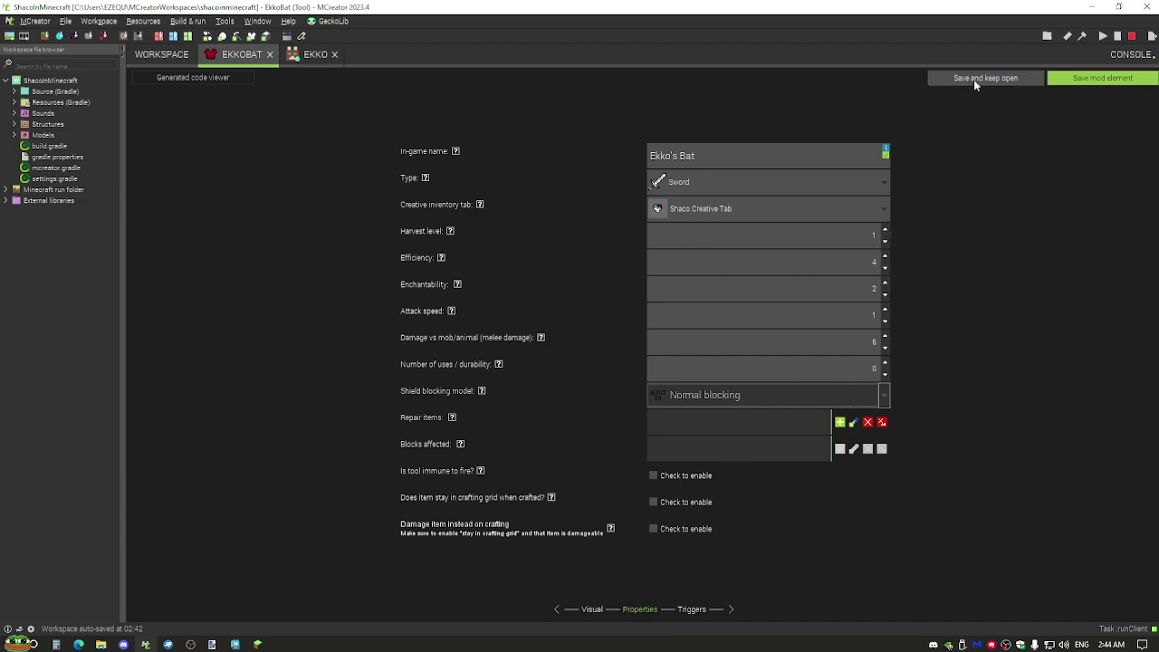
left_click(592, 609)
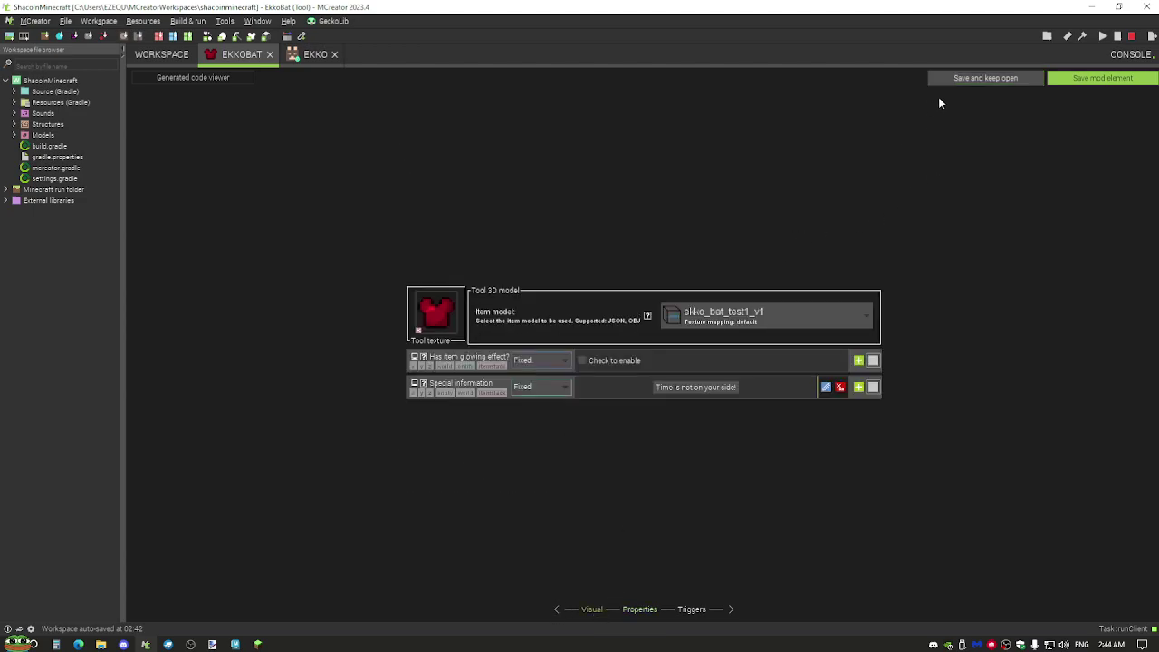
Return to Minecraft, swap Ekko's Bat in the hotbar for another item and spawn another Ekko with the spawn egg.
key("alt+Tab")
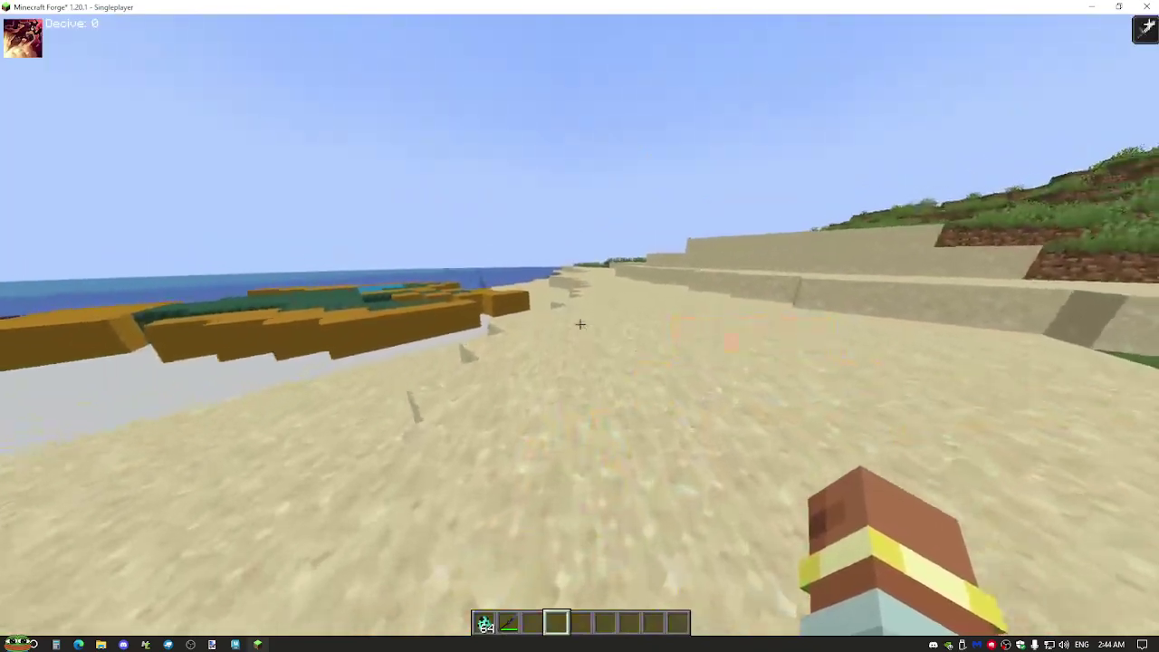
key("e")
key("e")
key("1")
right_click(580, 326)
key("4")
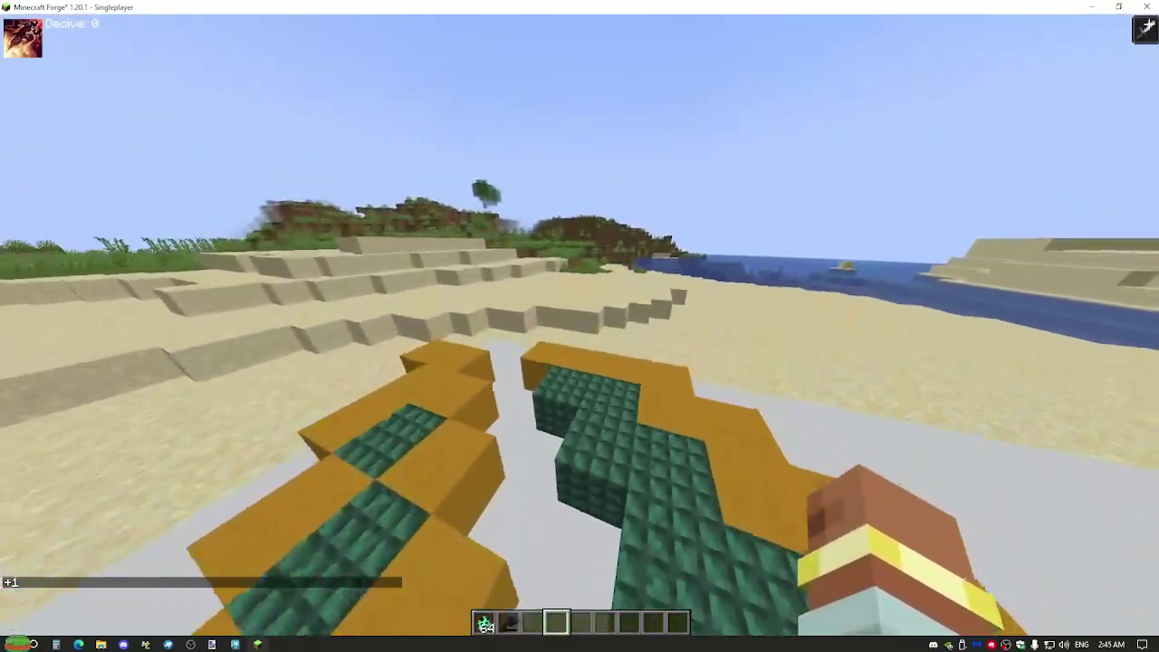
Empty the hotbar in the creative inventory and pause the game.
key("e")
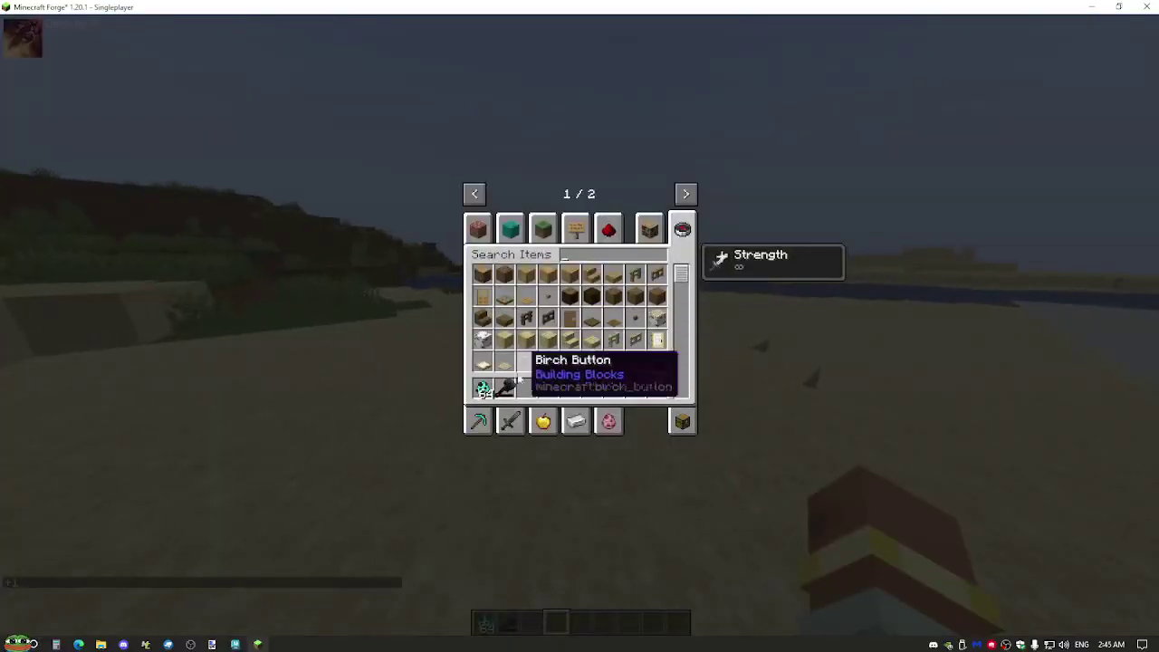
key("Escape")
key("Escape")
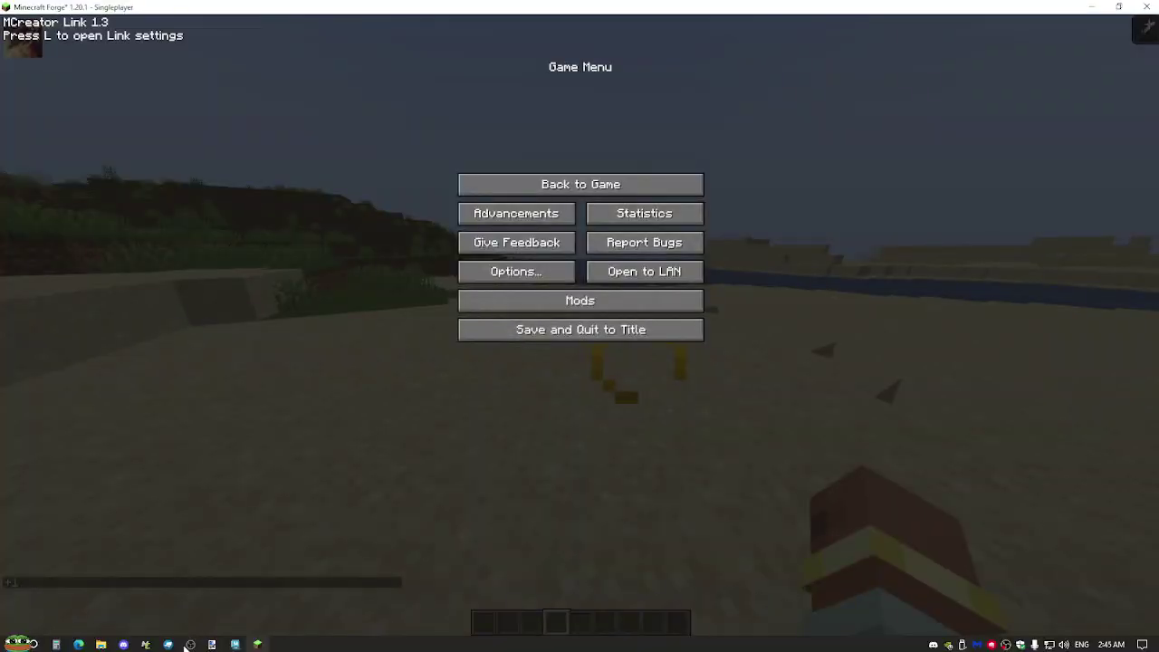
Switch to MCreator and review the workspace's mod elements and the Ekko entity's spawning and visual settings.
left_click(167, 643)
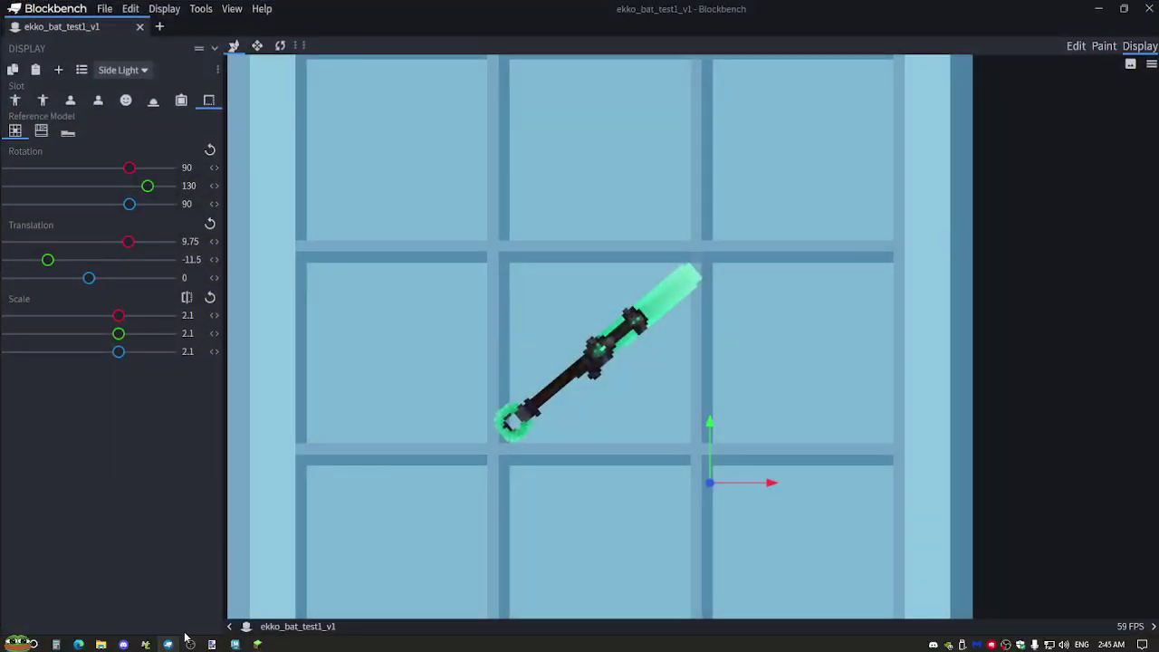
left_click(124, 643)
left_click(146, 643)
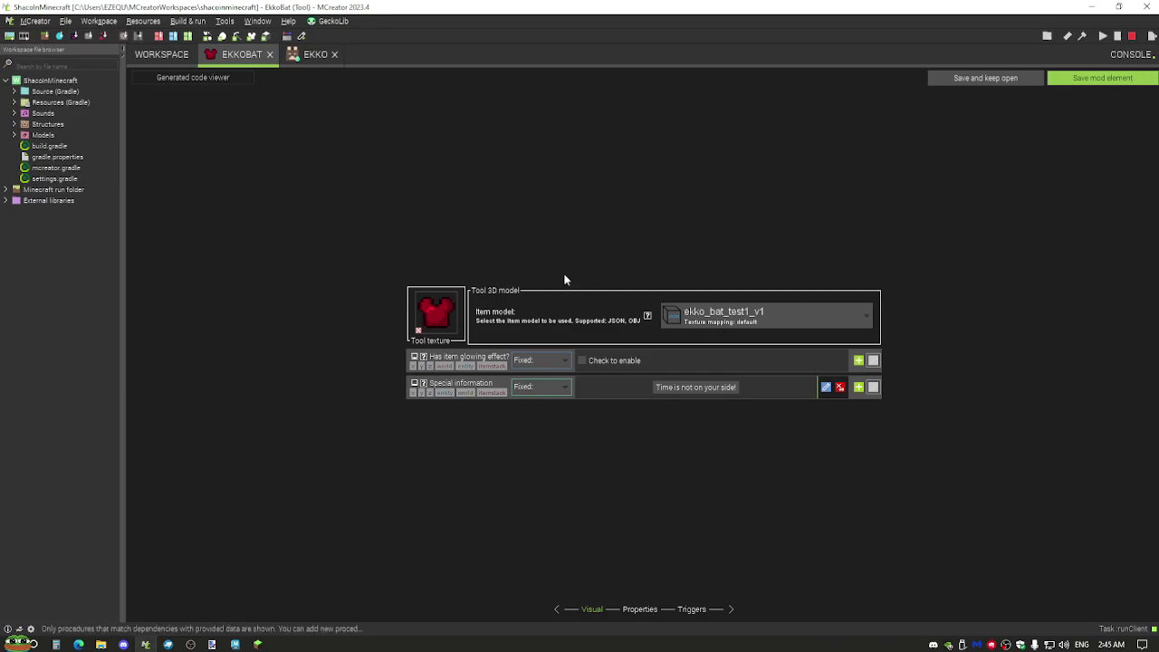
left_click(162, 55)
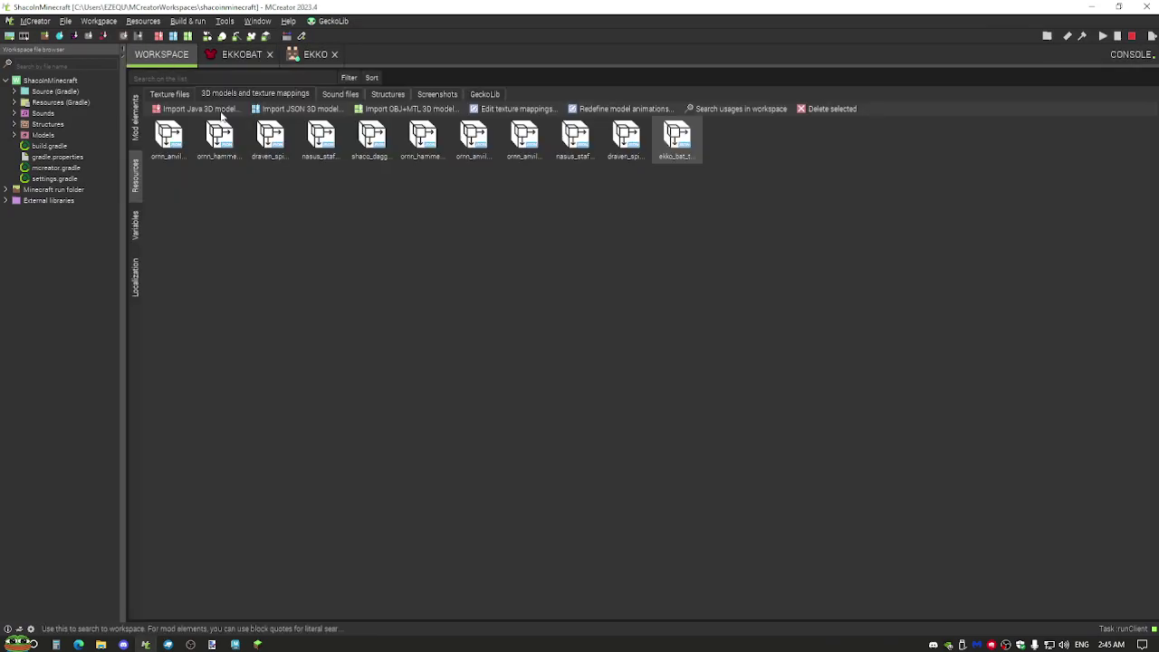
left_click(133, 134)
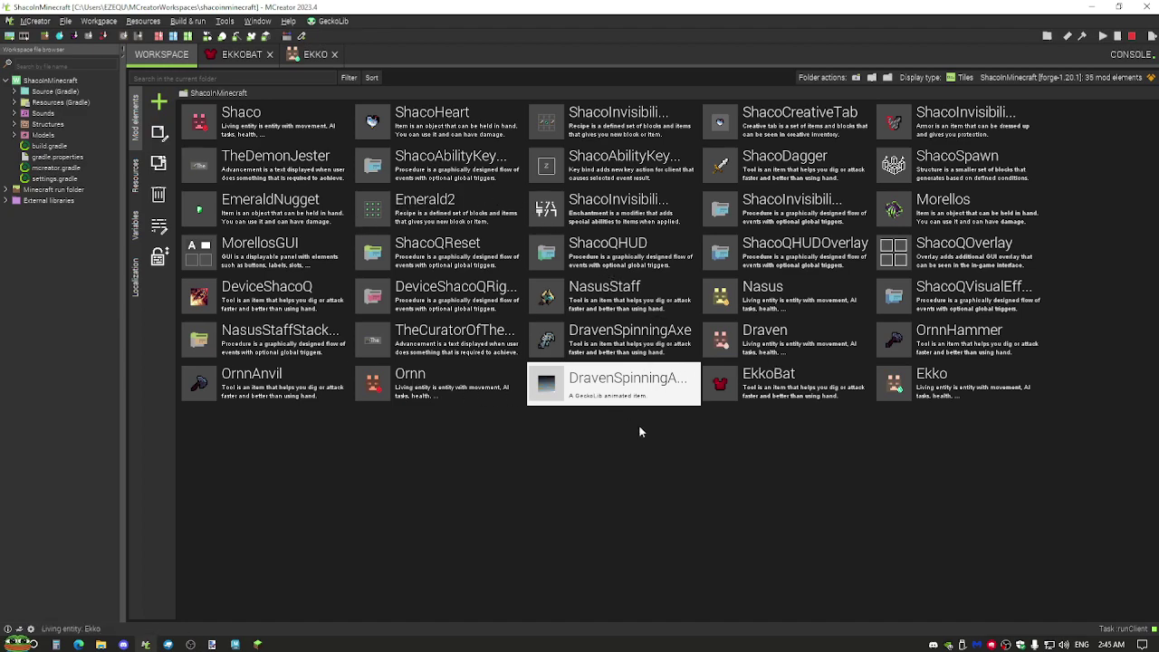
left_click(308, 54)
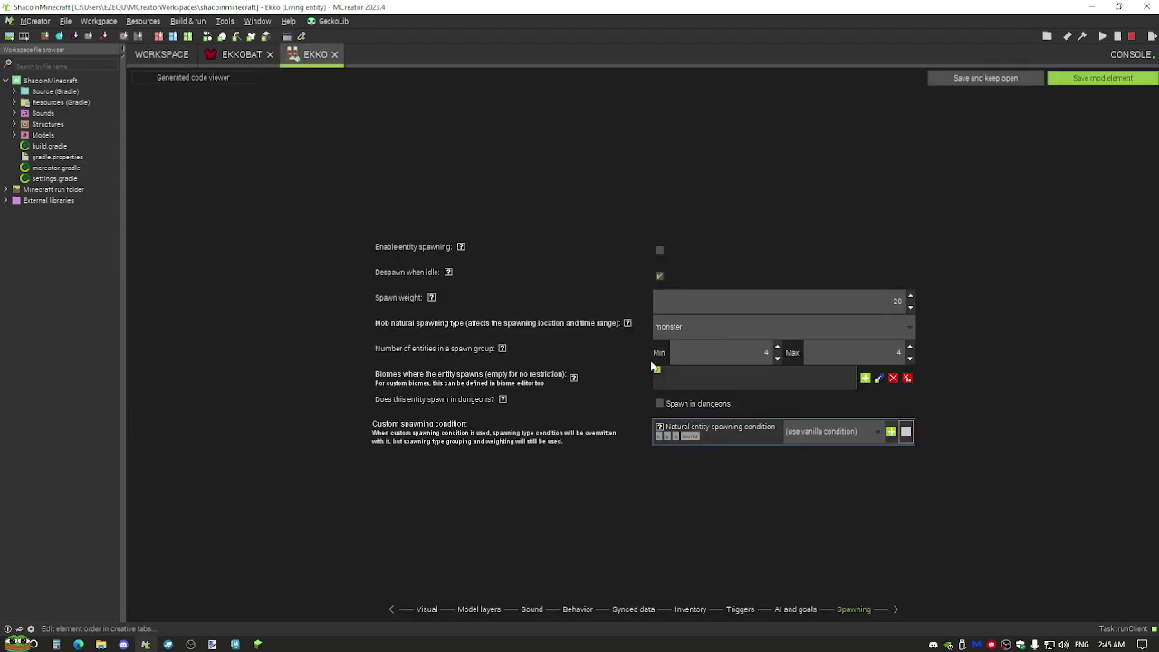
left_click(426, 609)
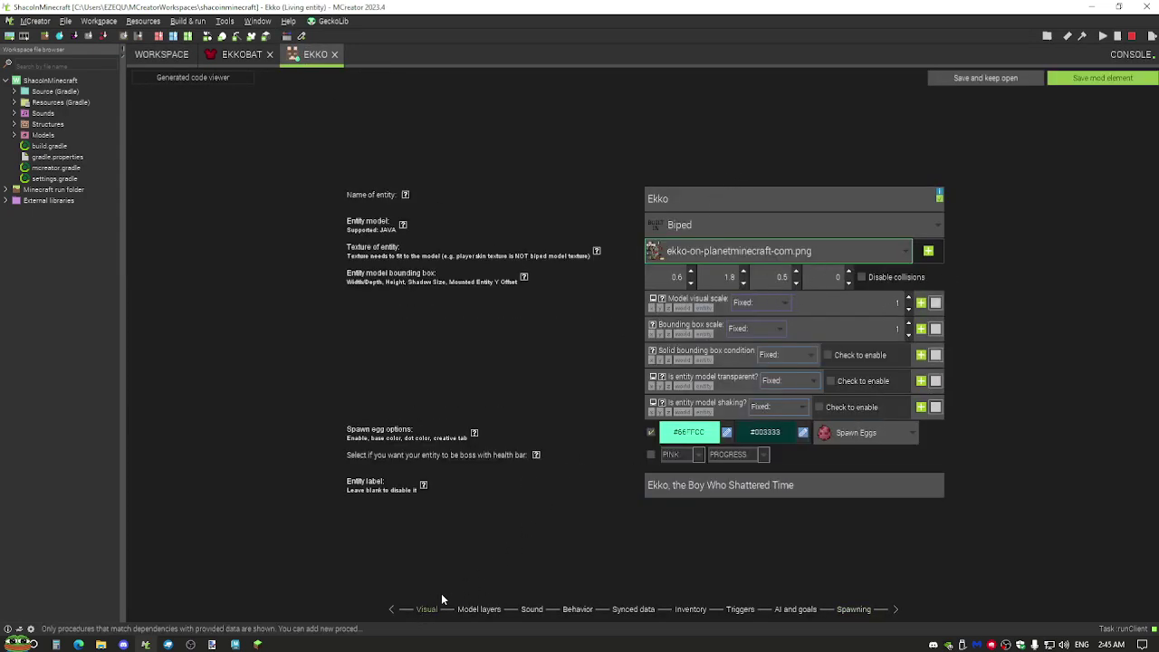
Look through the available entity textures for Ekko and reselect ekko-on-planetminecraft-com.png.
left_click(835, 252)
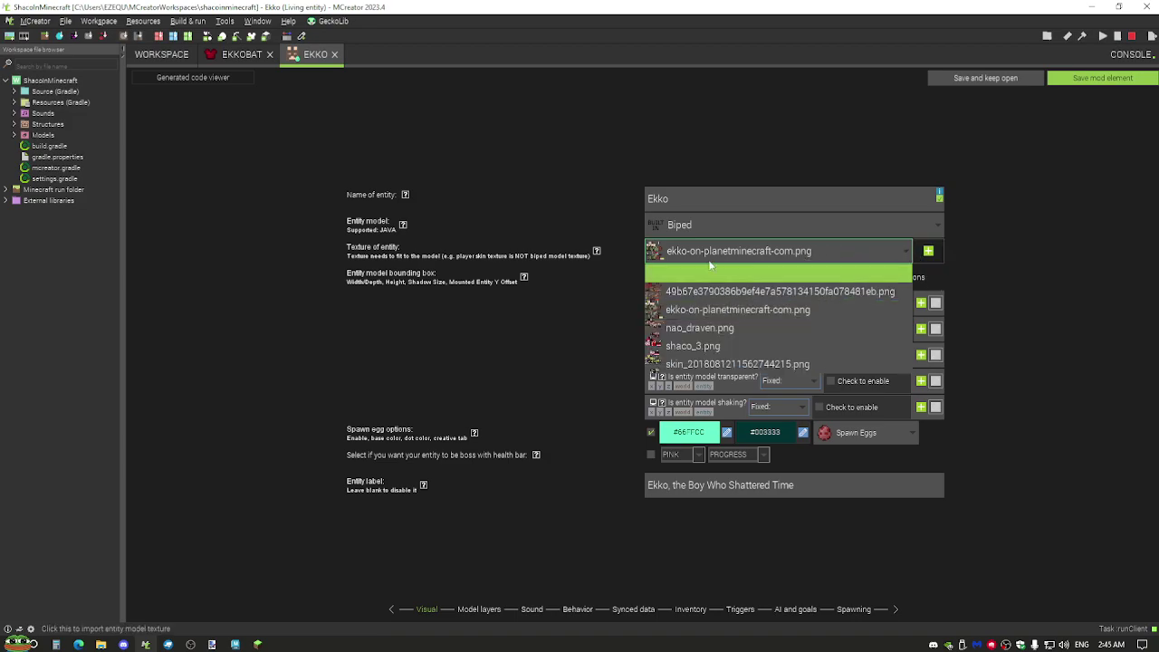
left_click(928, 250)
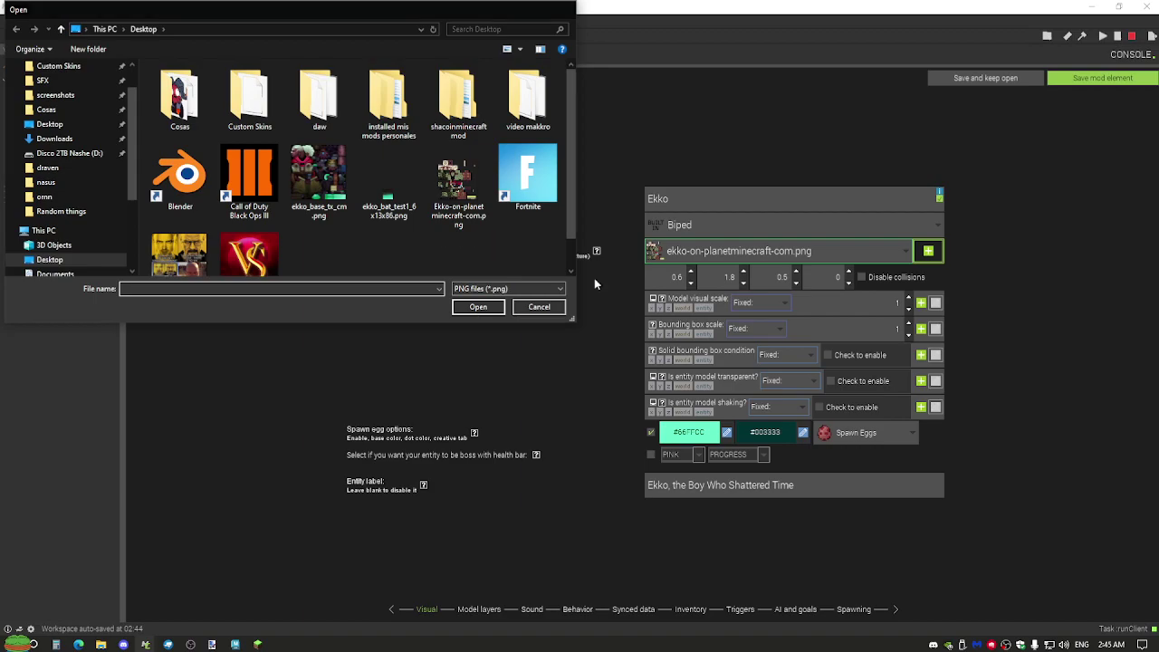
key("Escape")
left_click(767, 253)
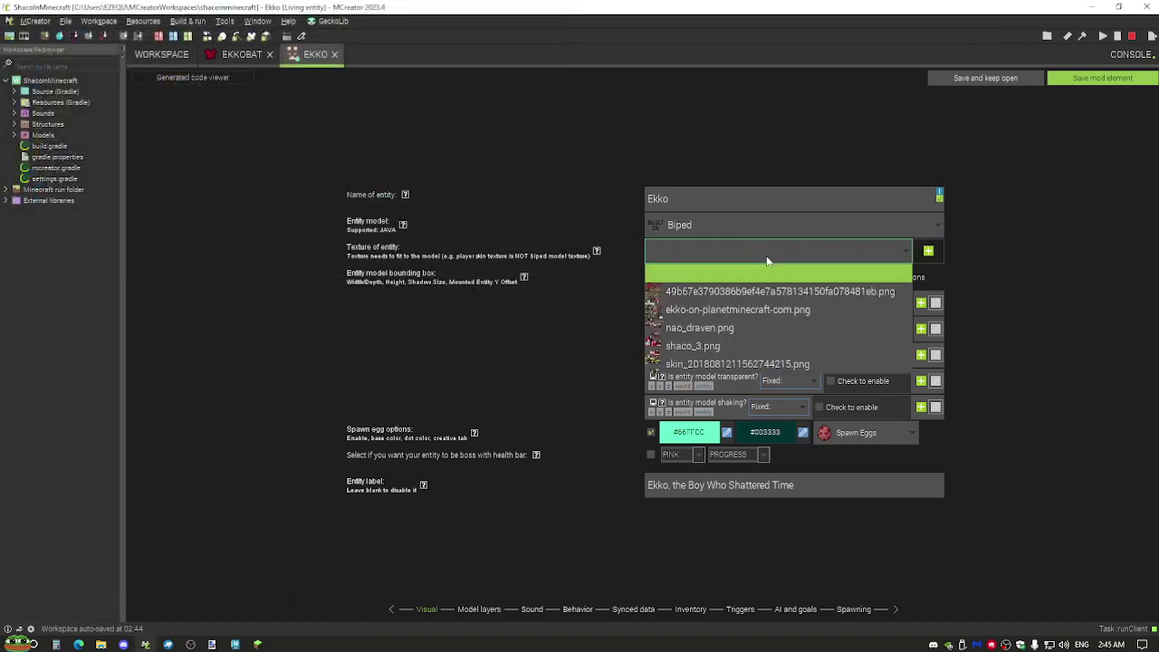
left_click(677, 311)
left_click(659, 253)
left_click(729, 282)
left_click(703, 253)
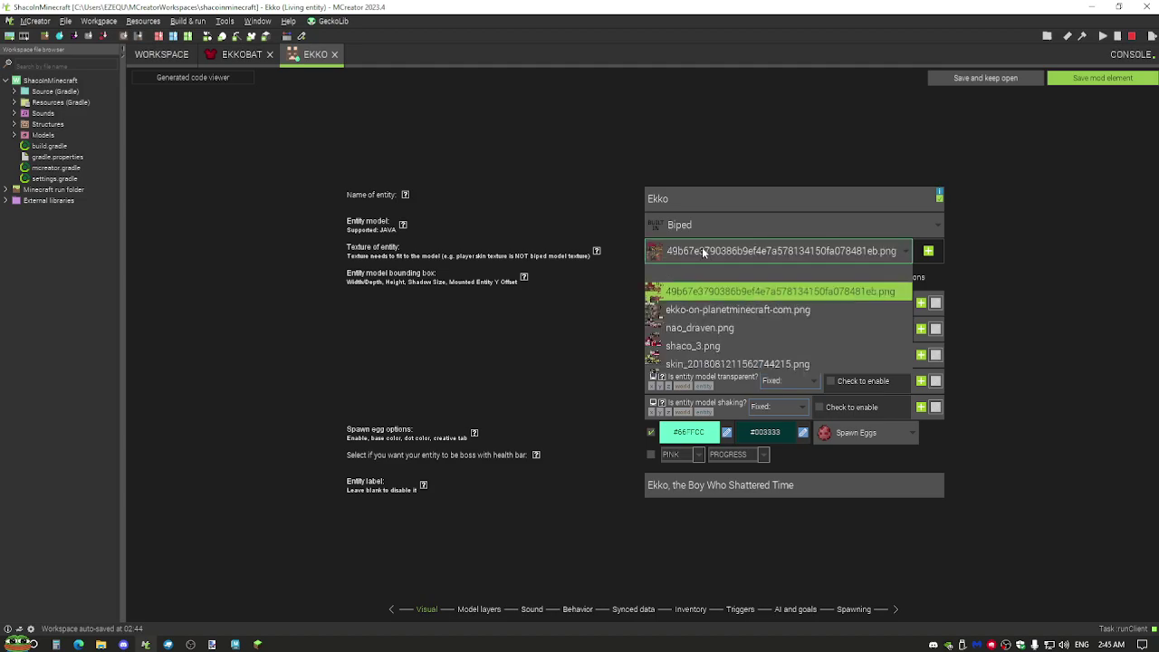
left_click(698, 308)
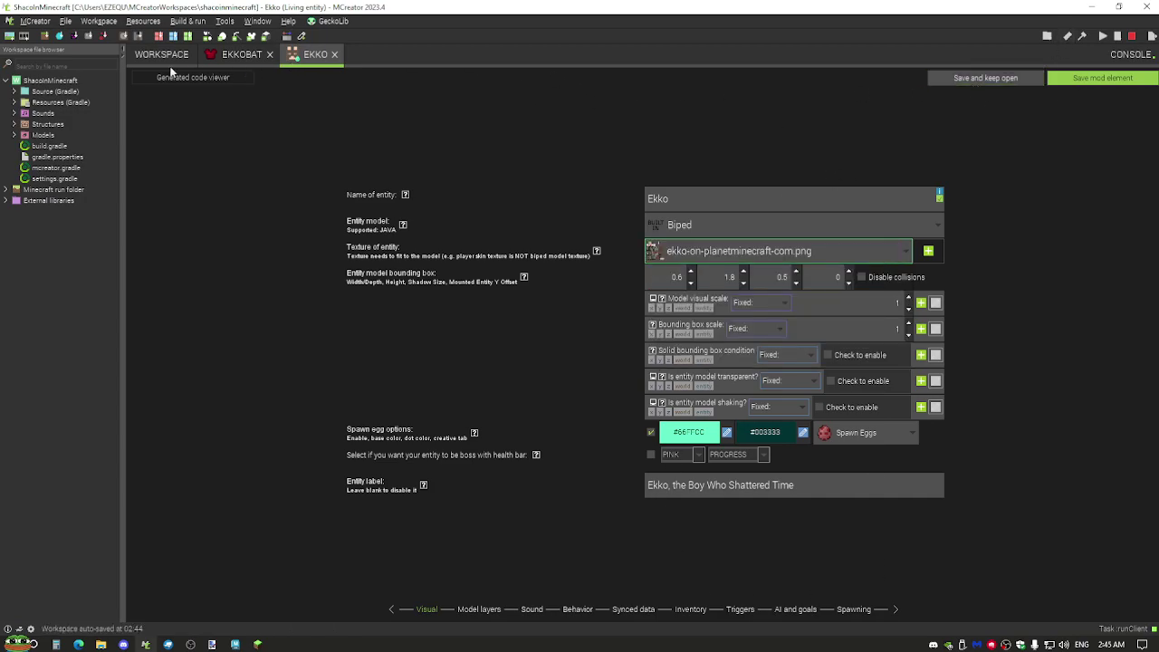
Return to Minecraft, walk around the beach, and save and quit the world to the title screen.
left_click(256, 644)
key("Escape")
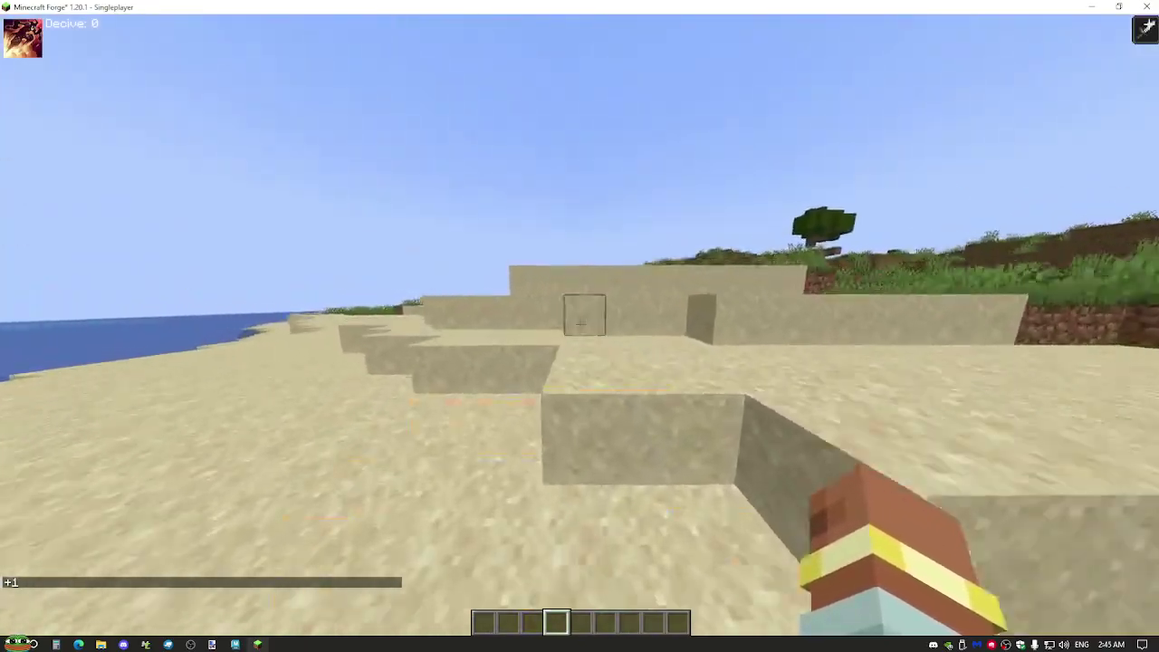
key("e")
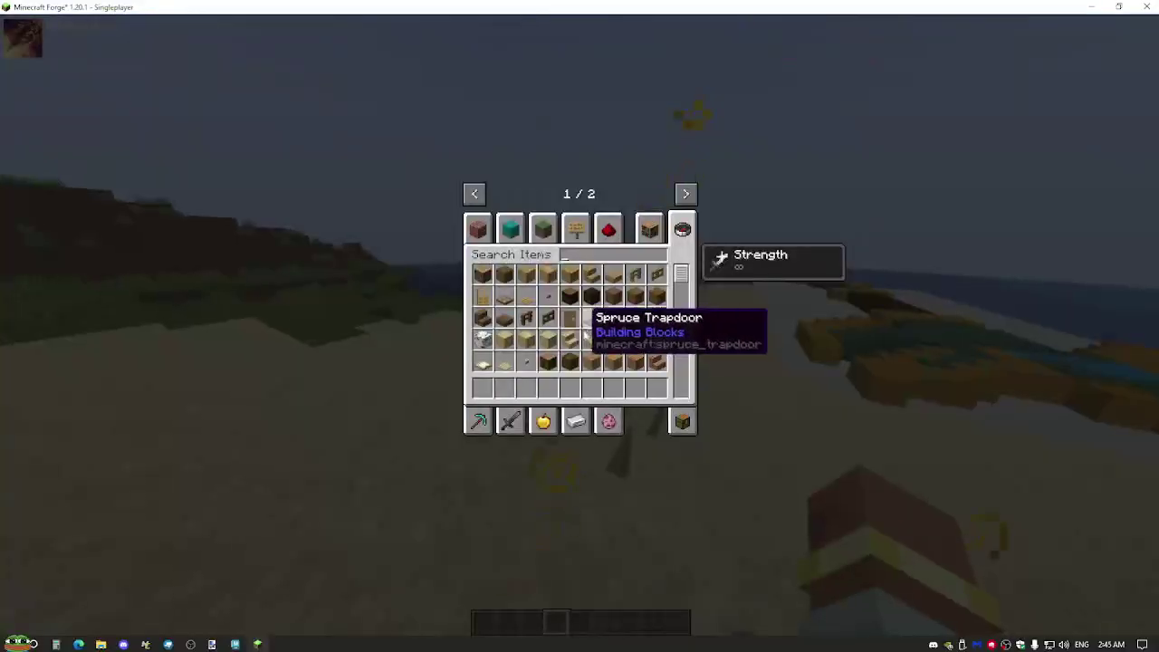
key("e")
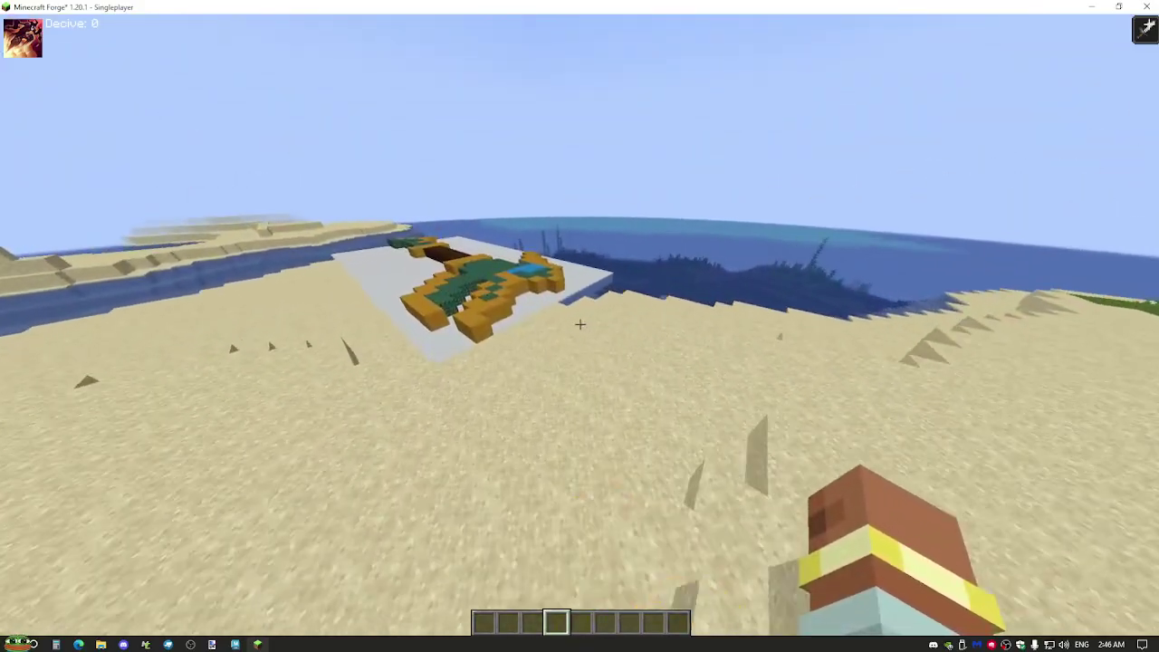
key("w")
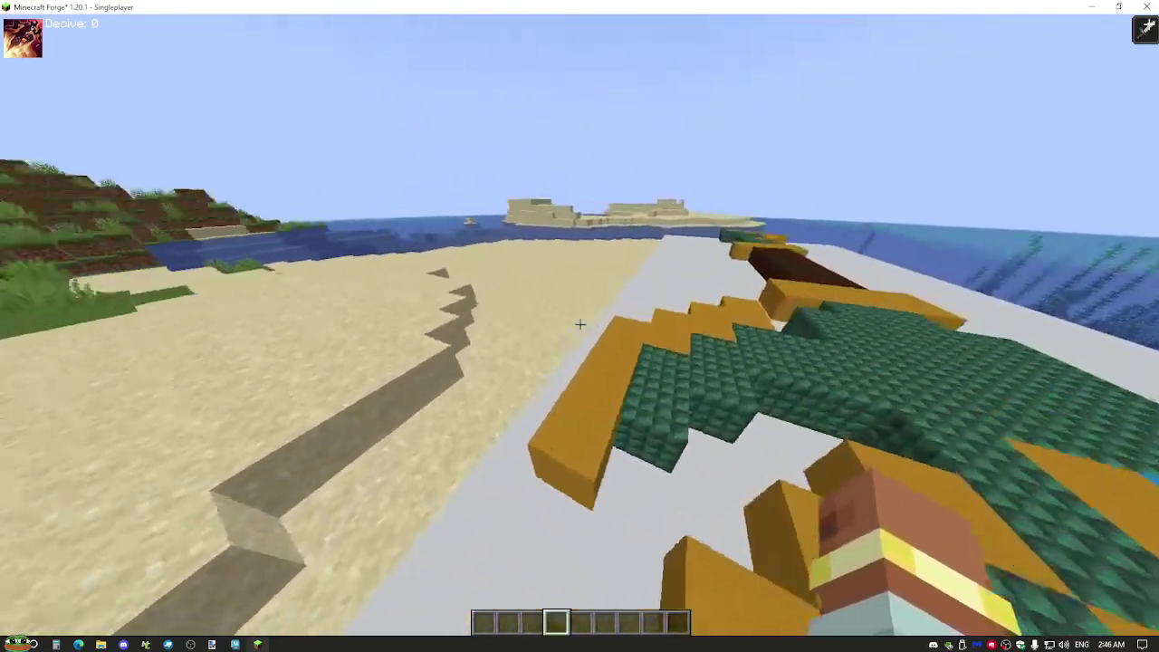
key("w")
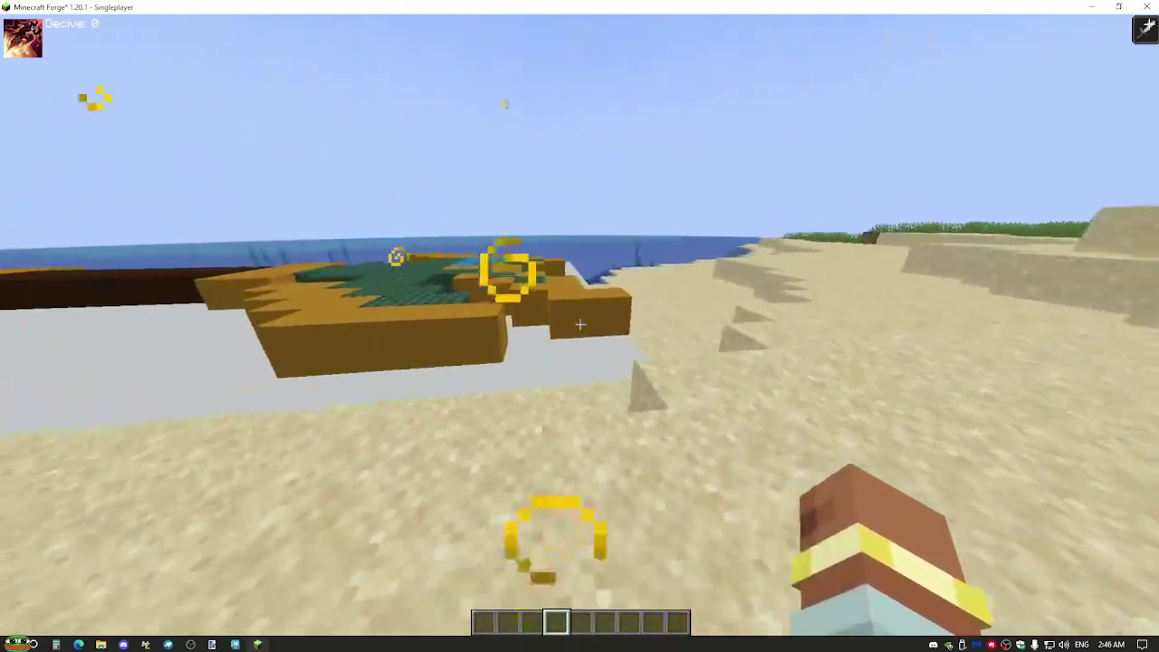
key("w")
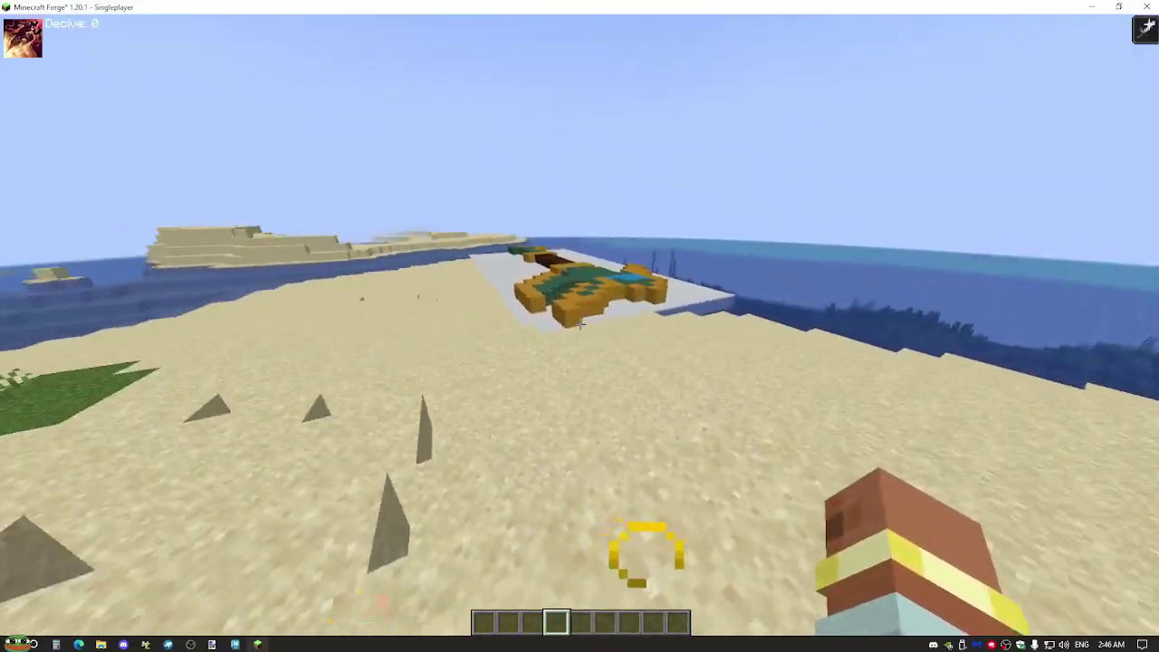
key("Escape")
left_click(670, 330)
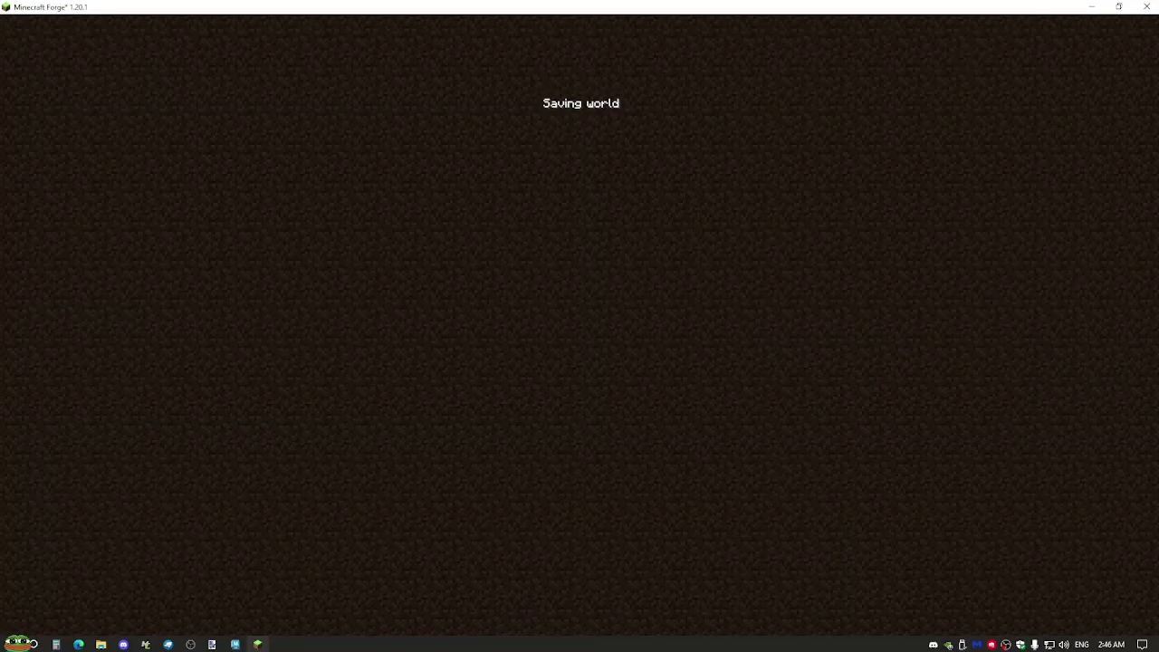